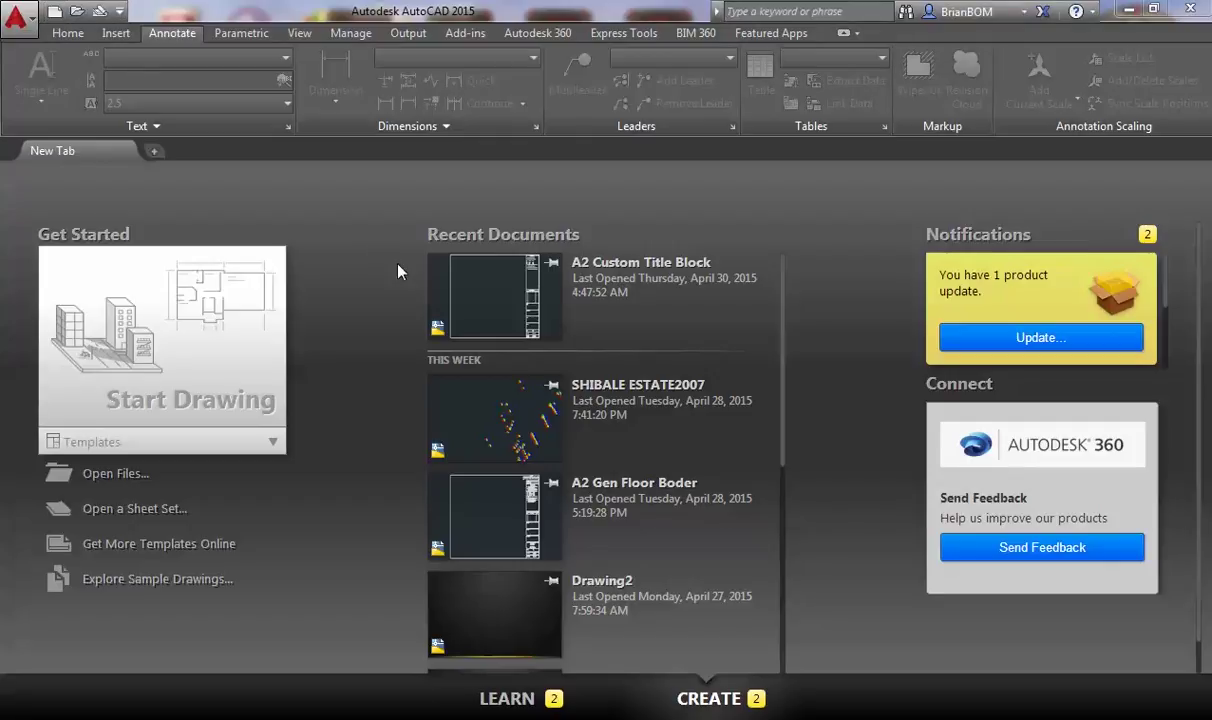
Create a new drawing from the acadiso.dwt template and turn off the grid display.
left_click(57, 14)
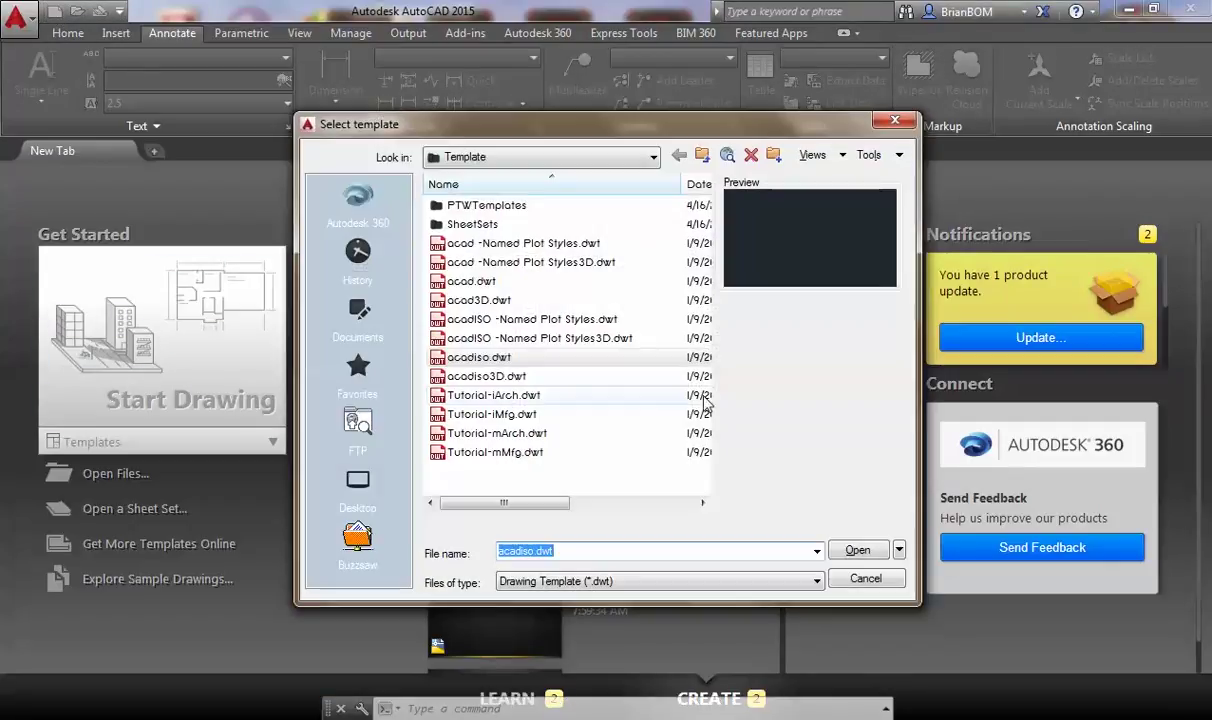
left_click(562, 362)
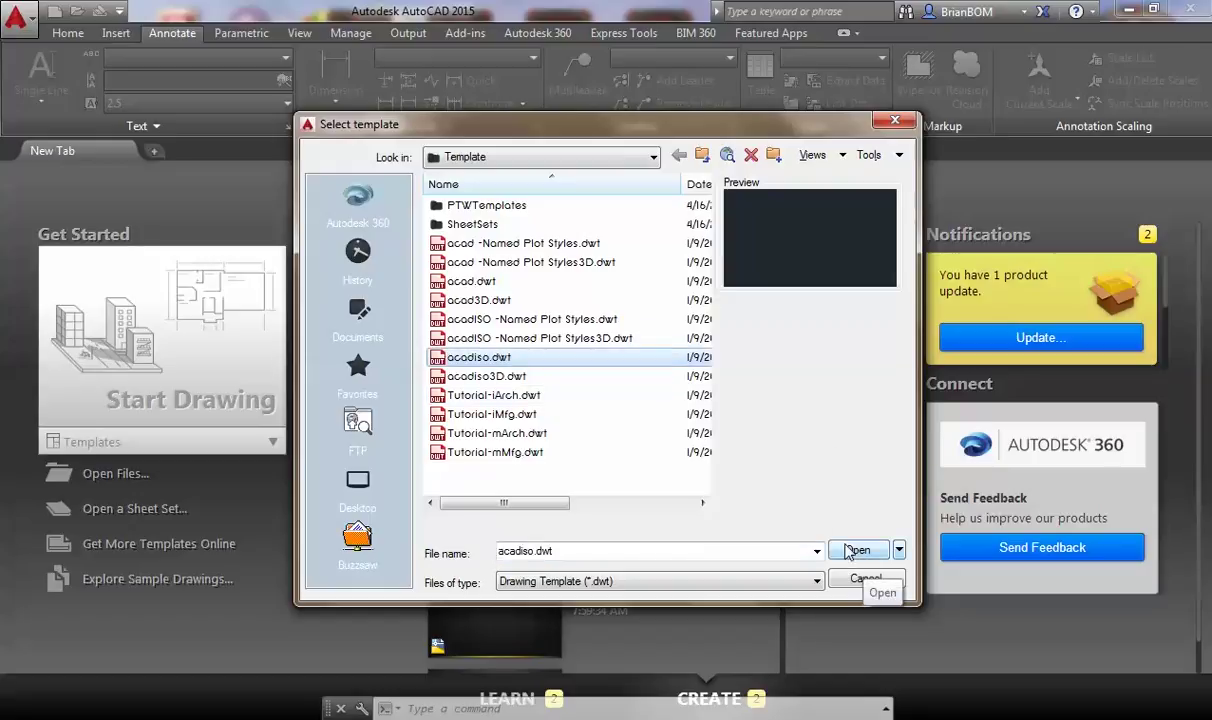
left_click(850, 551)
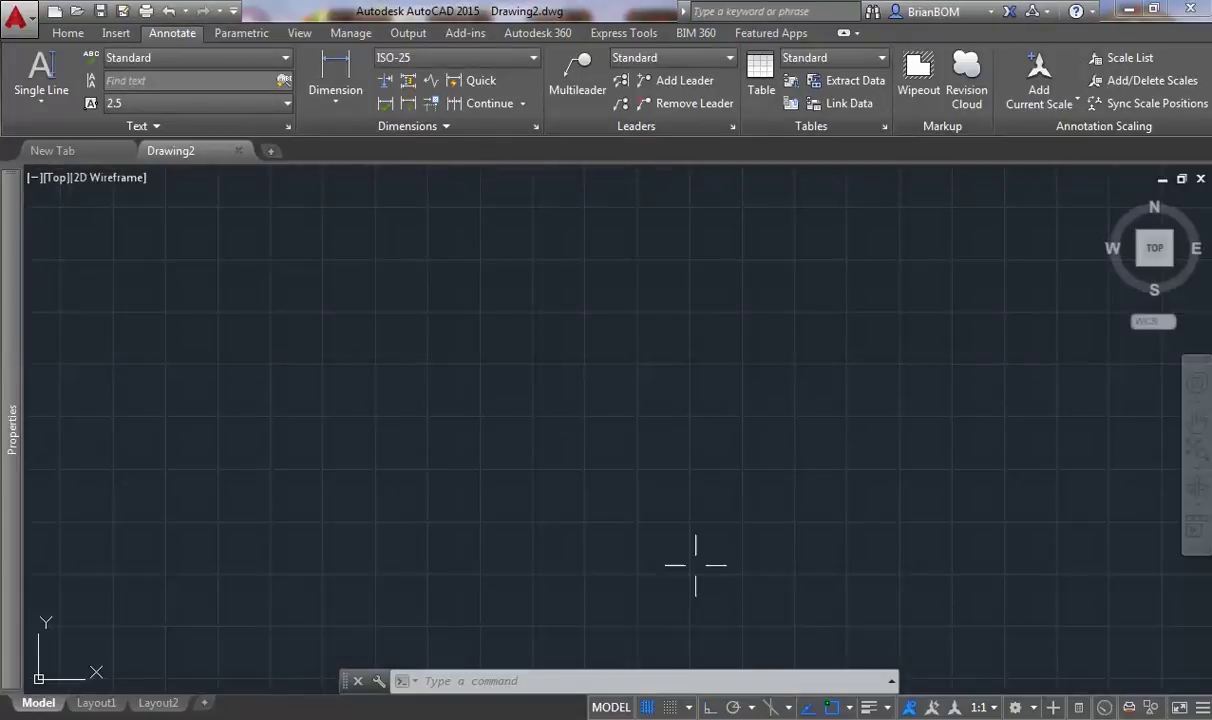
left_click(646, 707)
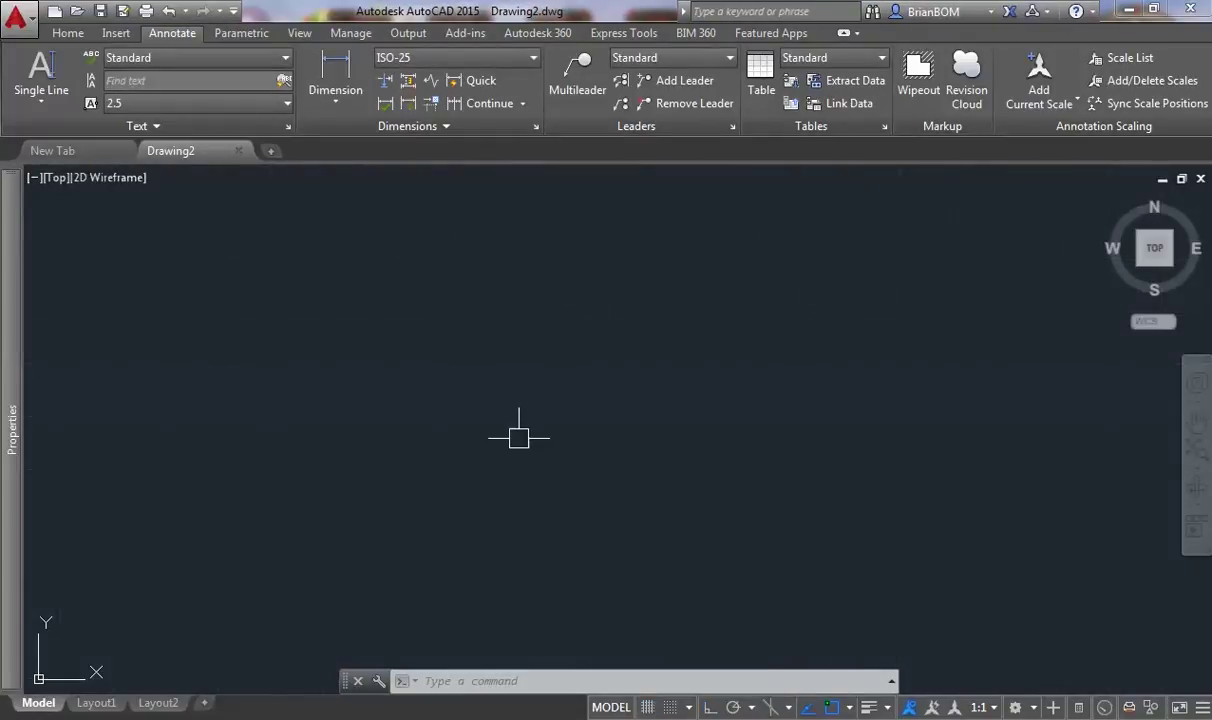
left_click(64, 35)
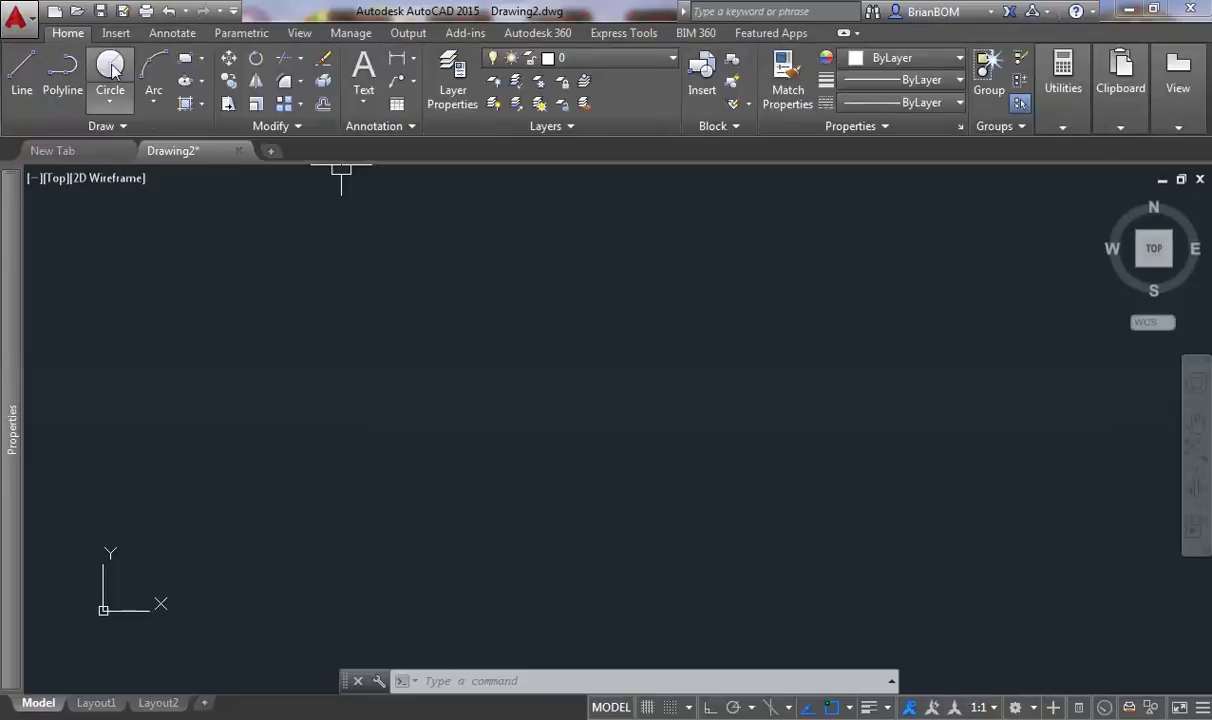
left_click(62, 72)
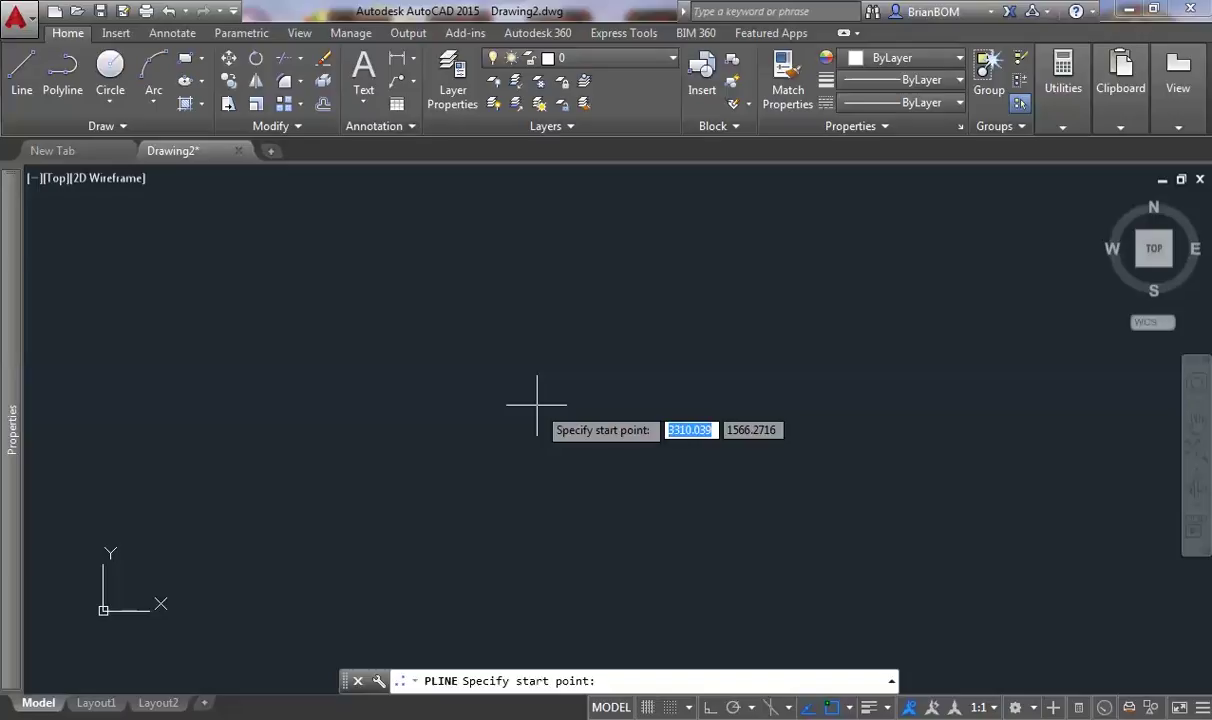
type("0,0")
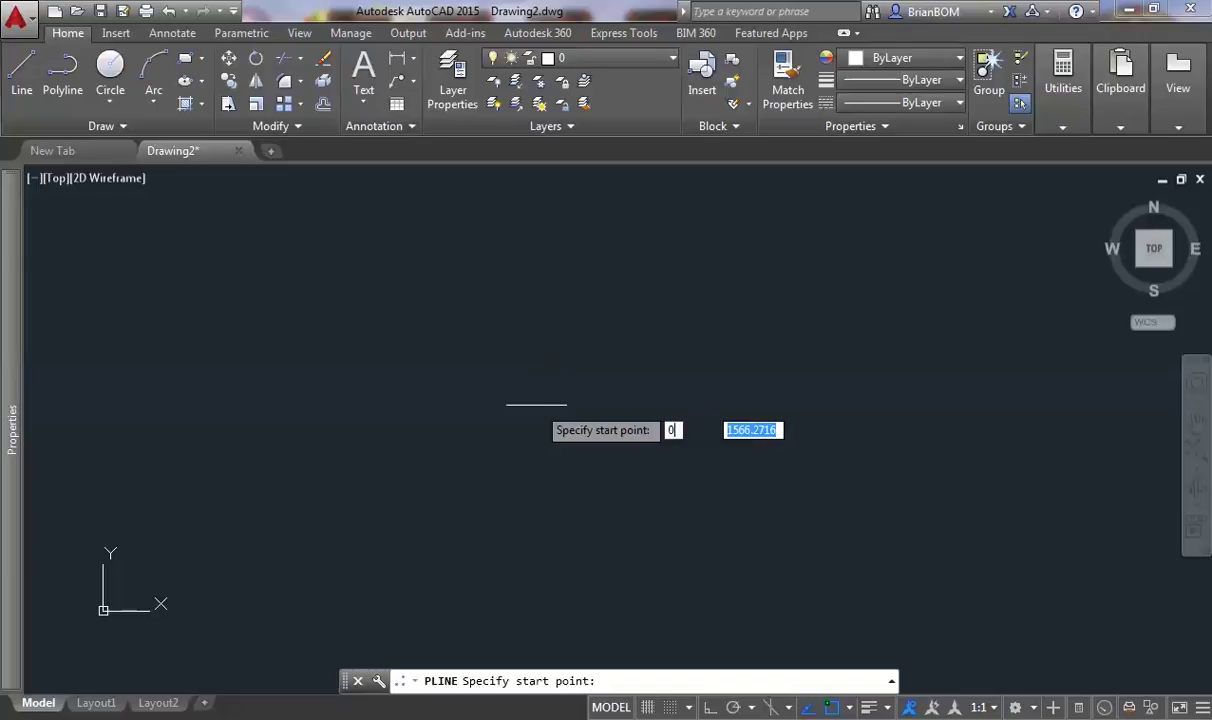
key("Return")
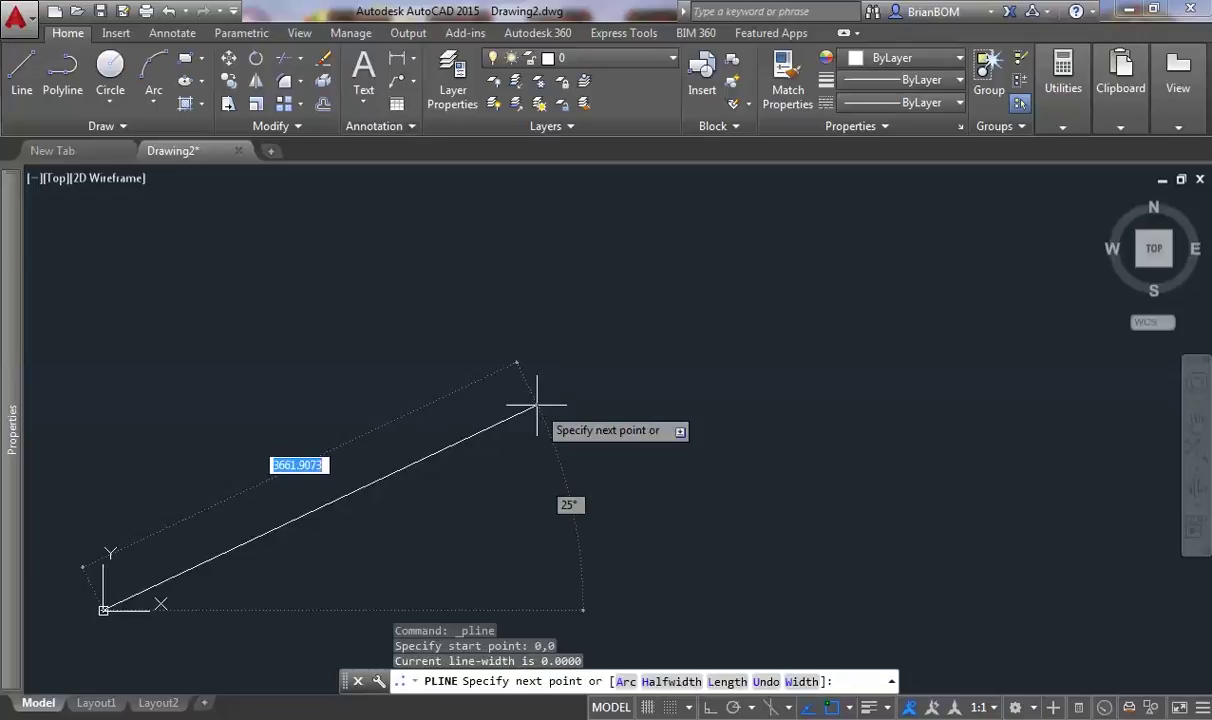
key("Escape")
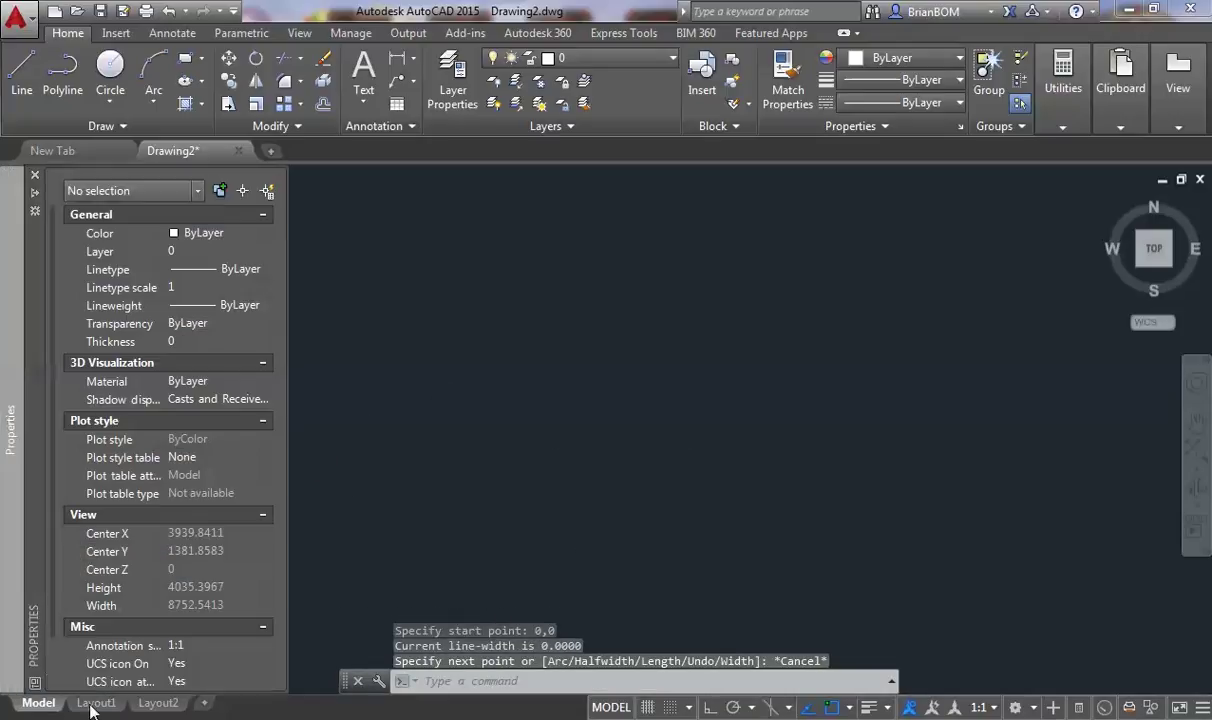
Modify the page setup of Layout1 to use the ISO A2 (594.00 x 420.00 MM) paper size.
left_click(97, 703)
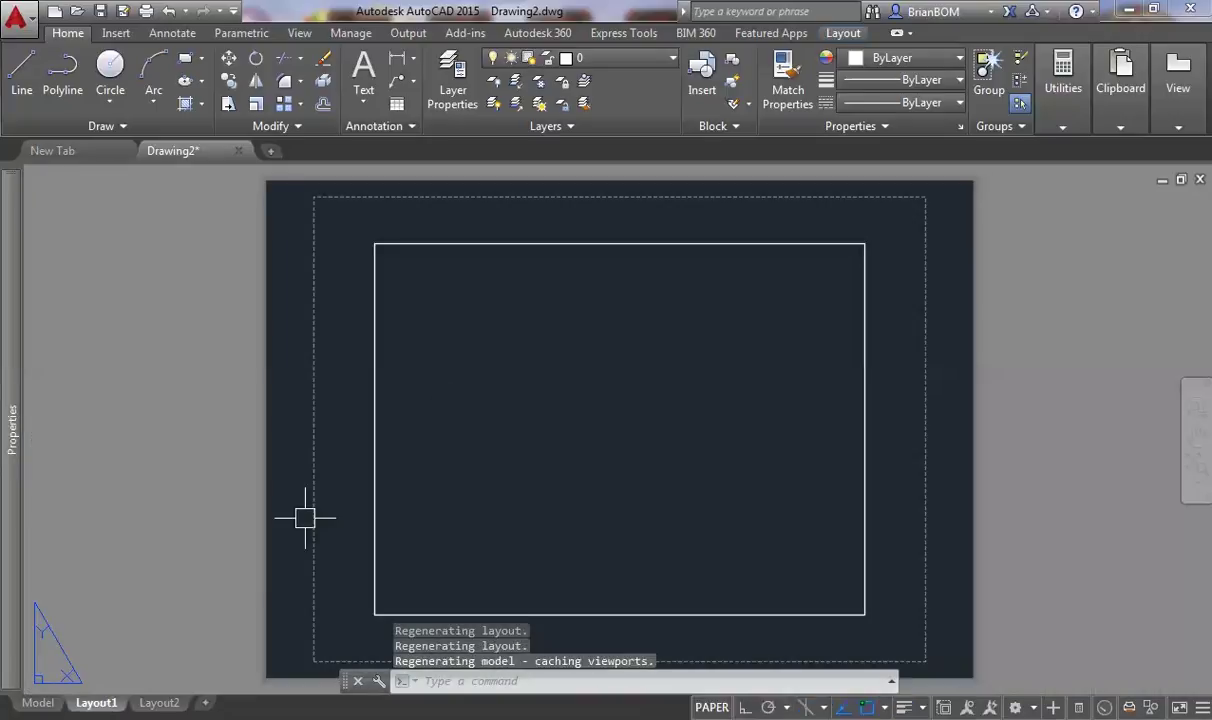
right_click(100, 702)
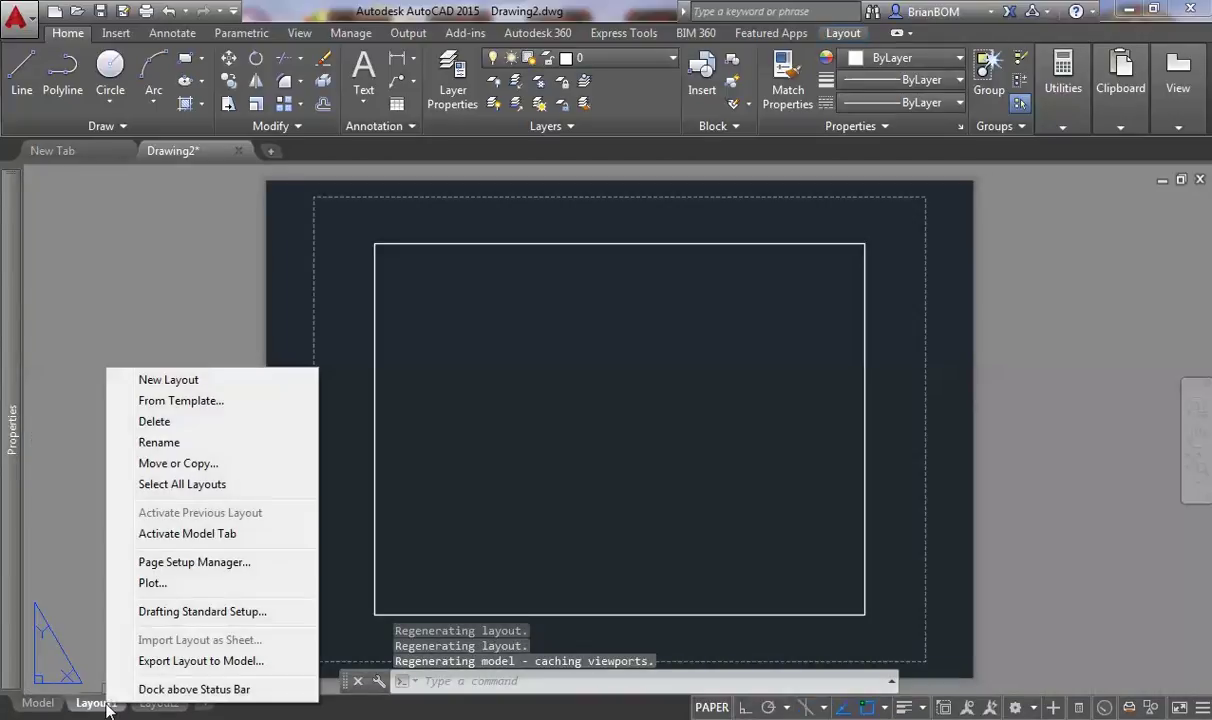
left_click(160, 566)
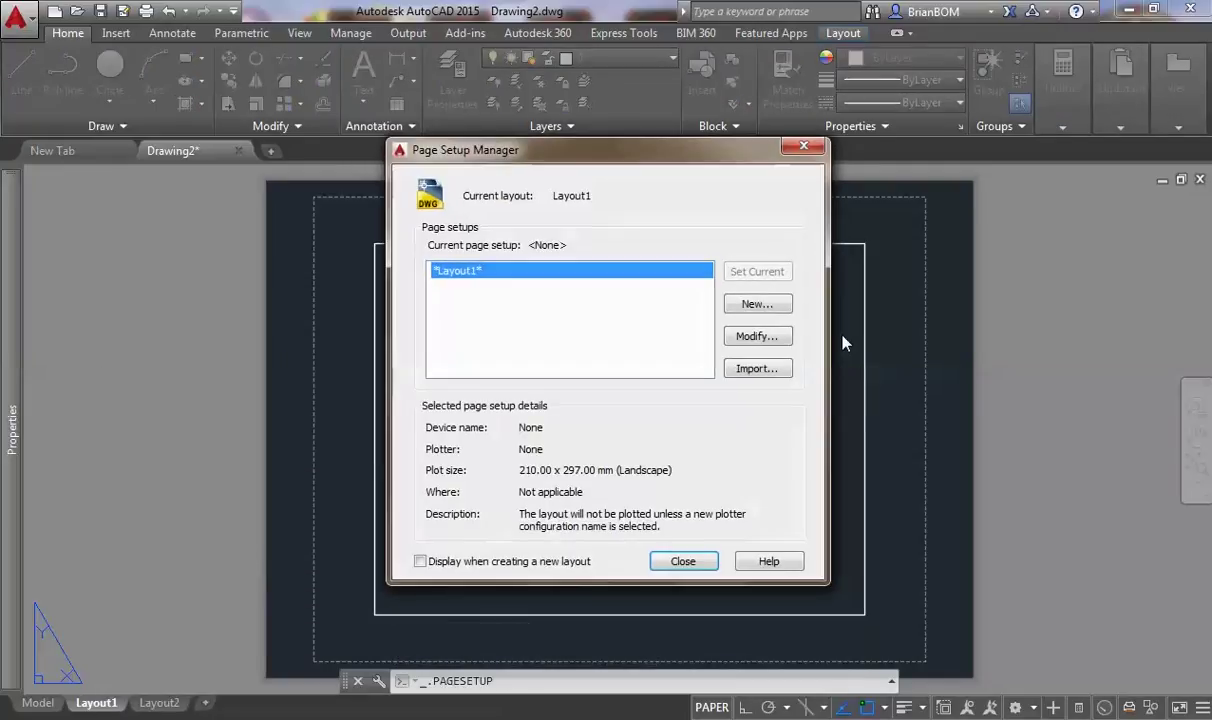
left_click(777, 338)
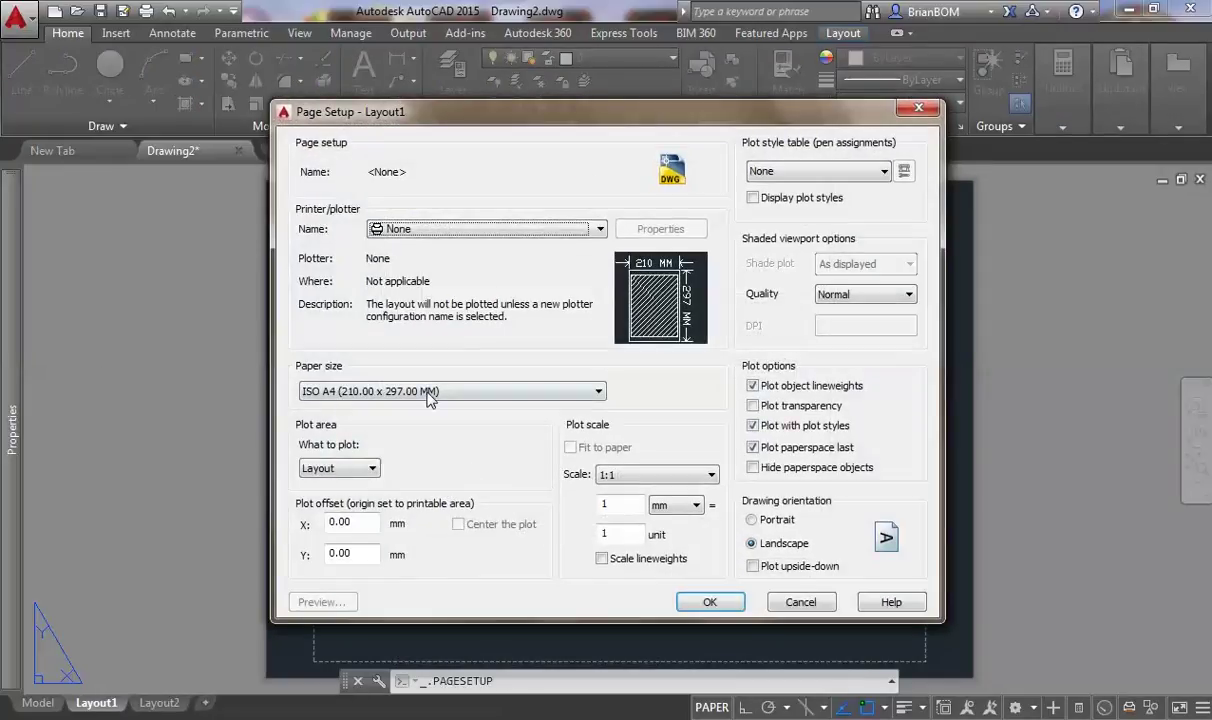
left_click(430, 393)
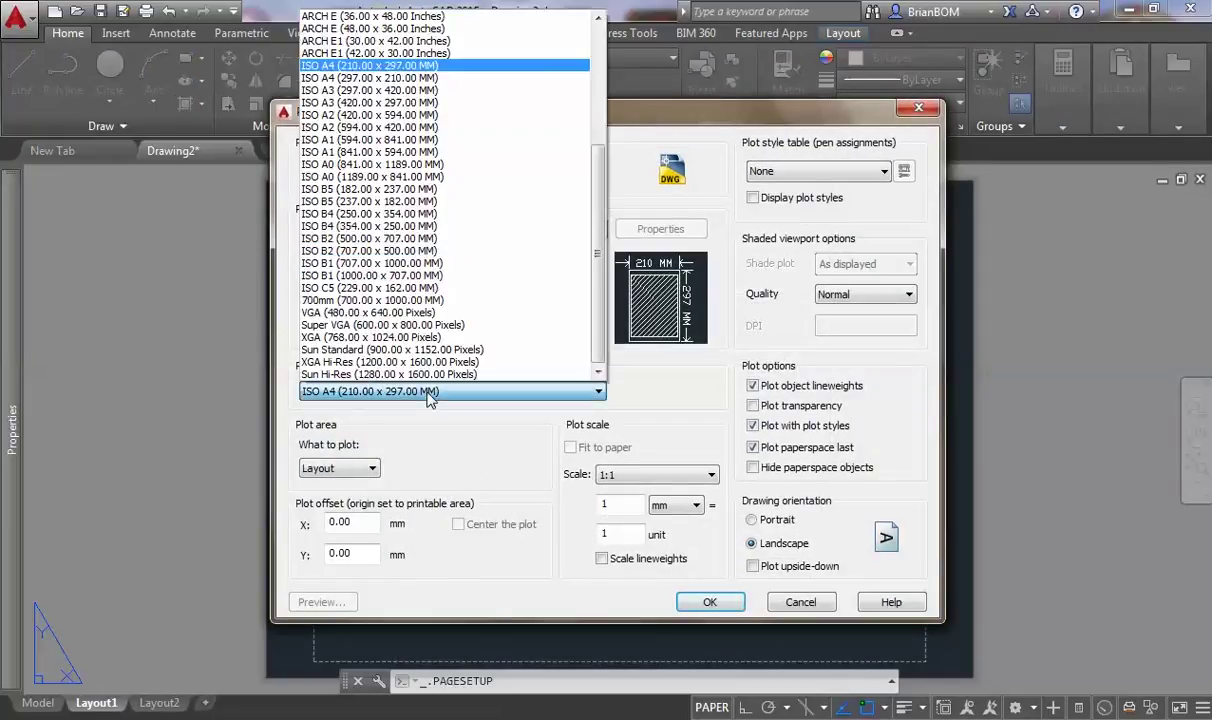
left_click(432, 130)
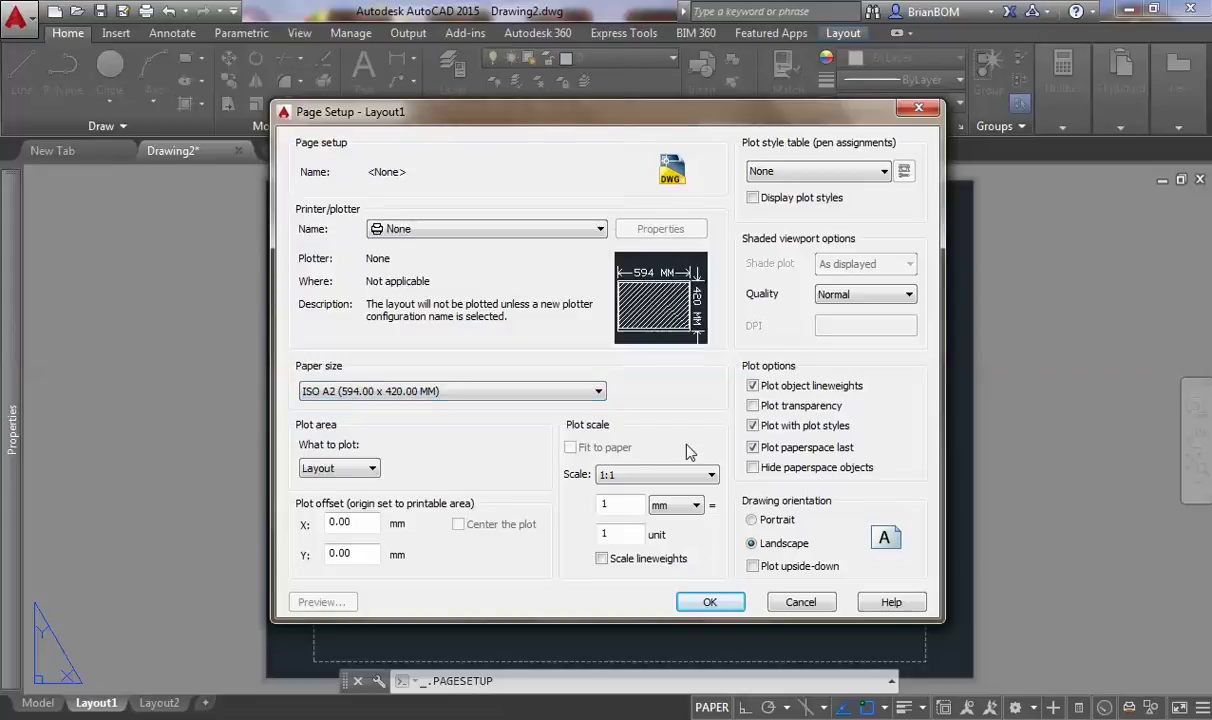
left_click(710, 602)
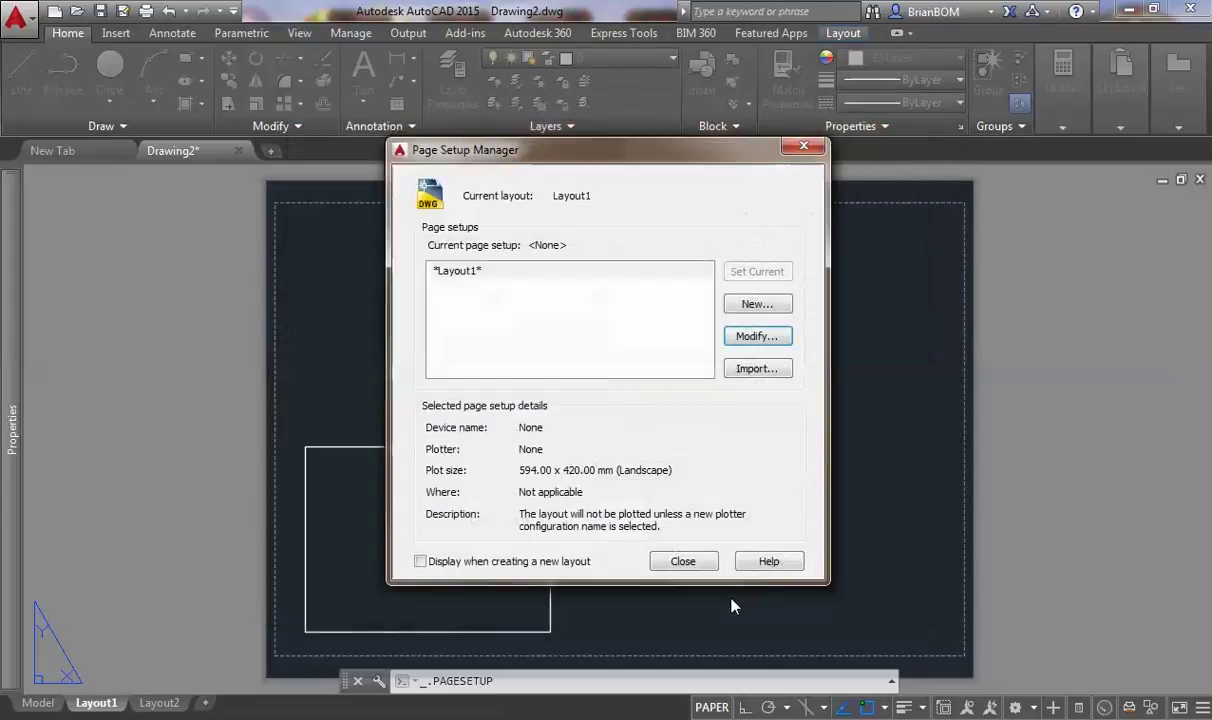
left_click(704, 569)
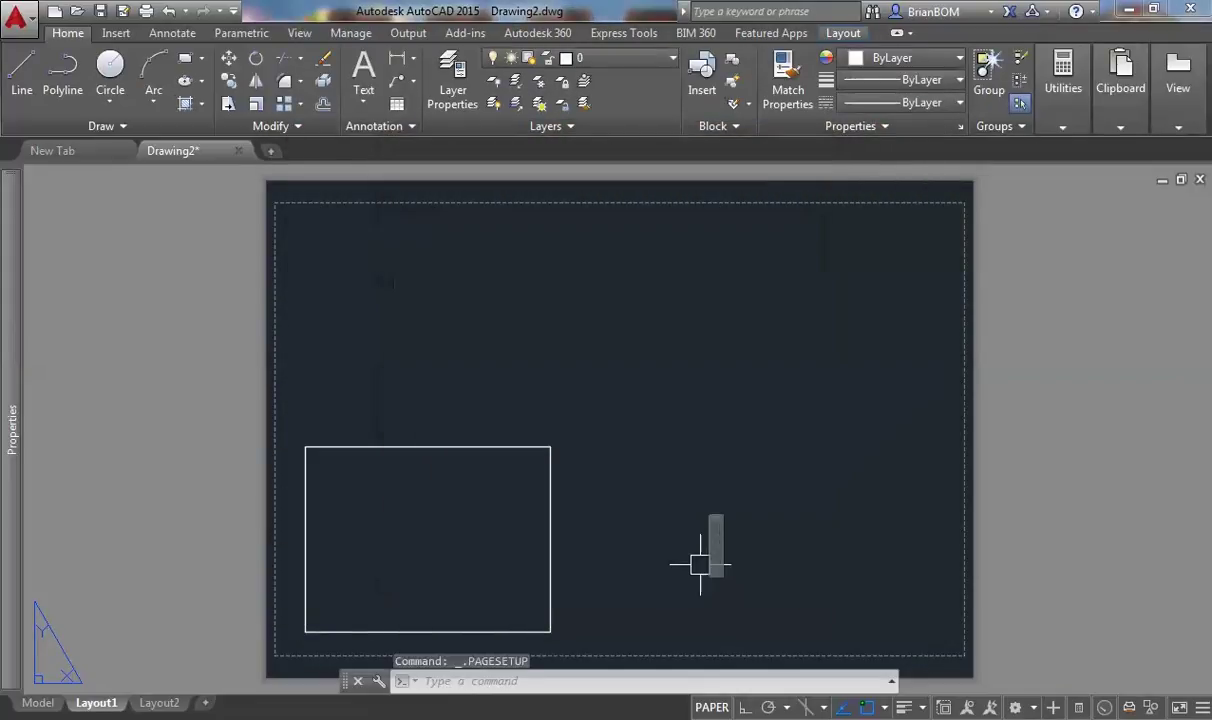
Examine the dashed printable-area boundary and the margins around the edges of the A2 sheet in Layout1.
scroll(280, 212, "up", 5)
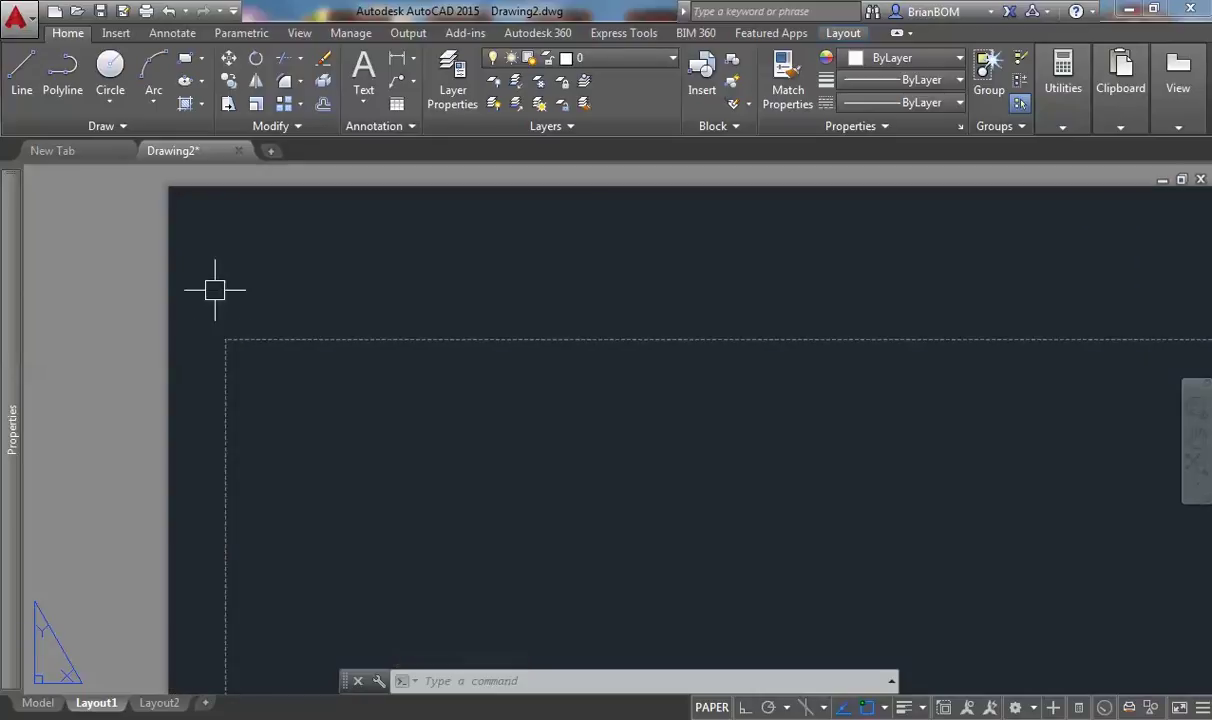
scroll(214, 290, "down", 5)
middle_click_drag(547, 259, 499, 290)
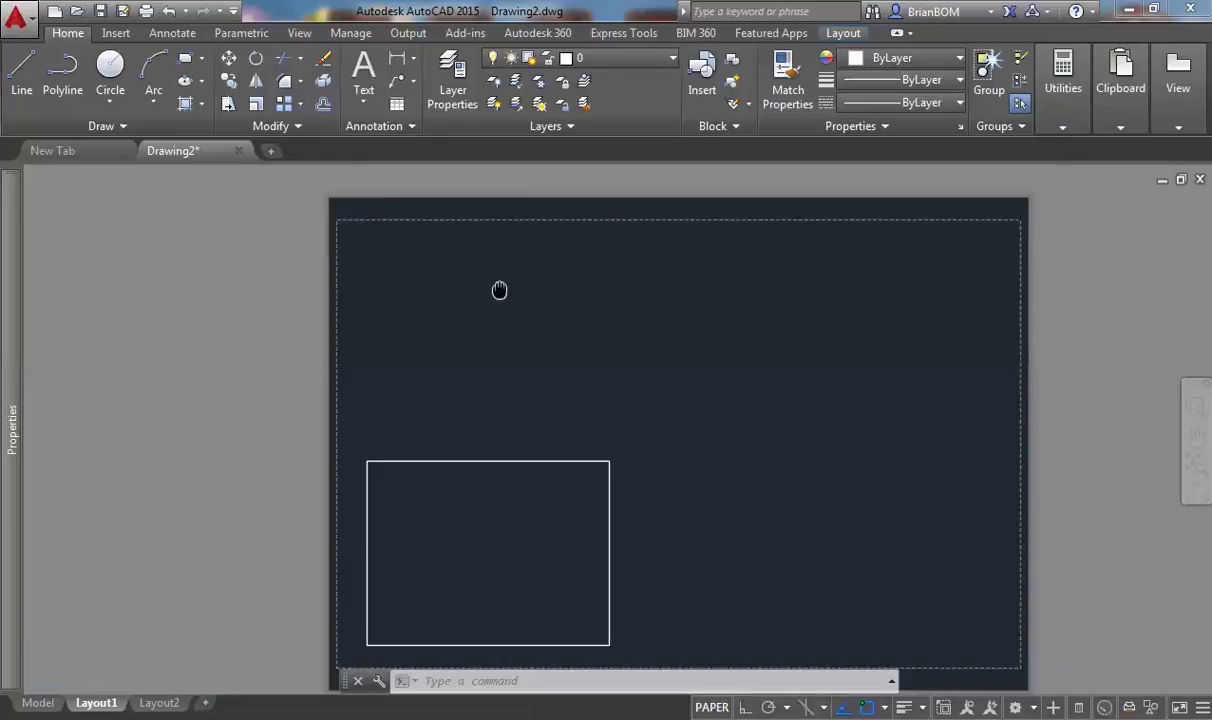
scroll(450, 282, "up", 2)
scroll(295, 262, "up", 2)
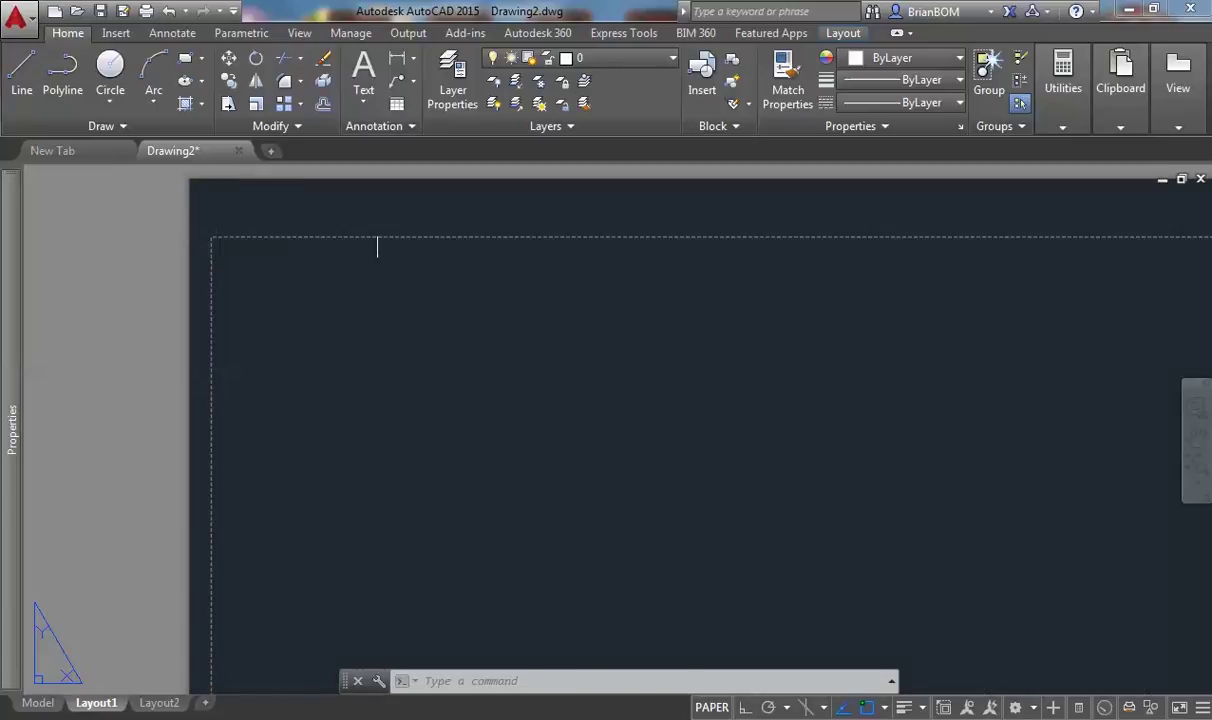
scroll(377, 247, "down", 4)
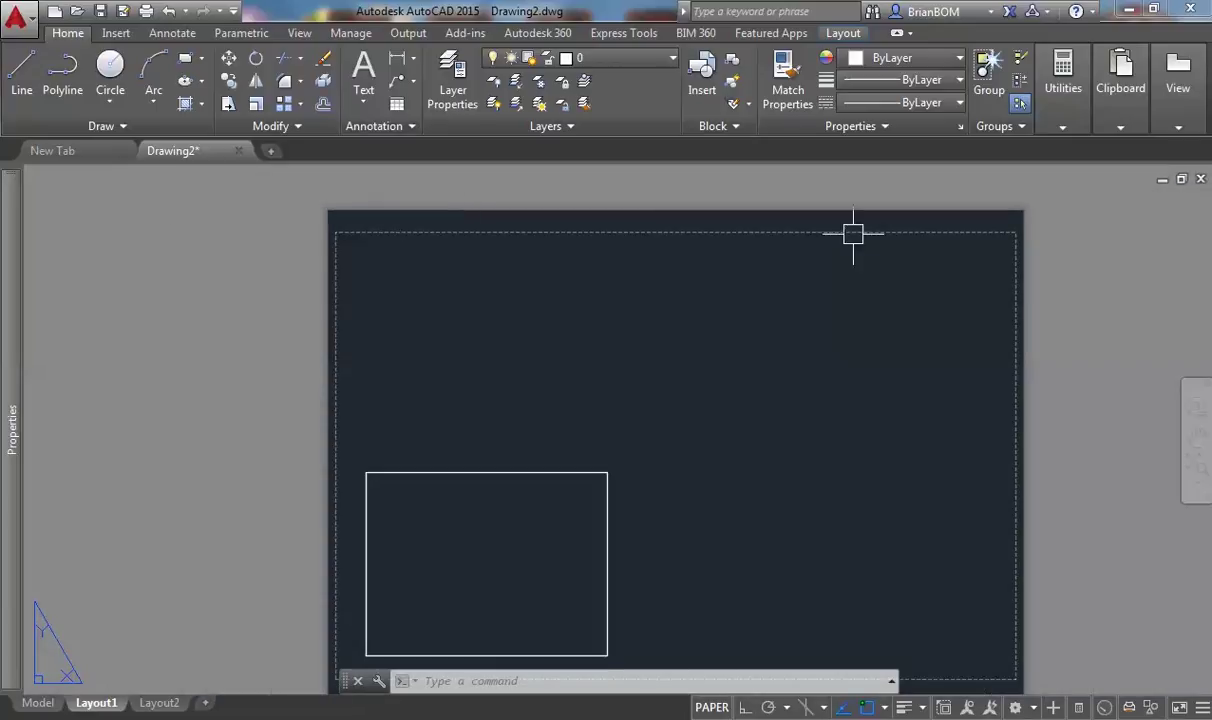
middle_click_drag(920, 560, 926, 417)
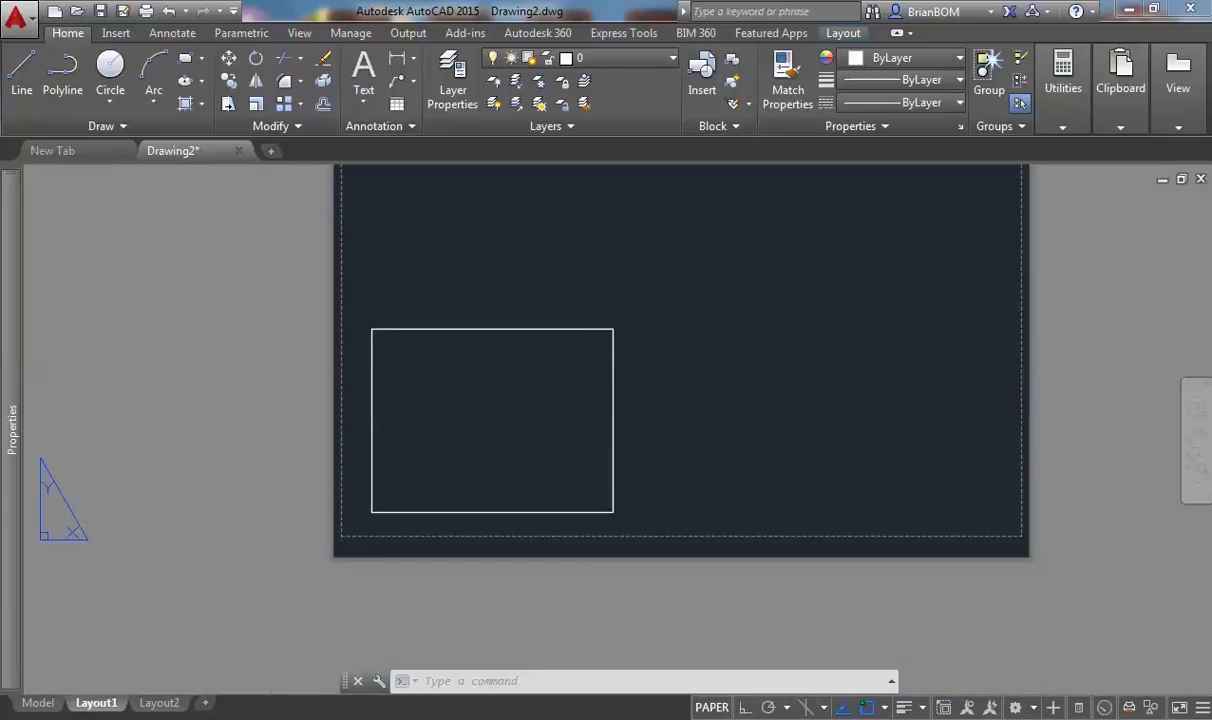
middle_click_drag(482, 548, 452, 568)
scroll(344, 557, "up", 4)
scroll(357, 555, "down", 4)
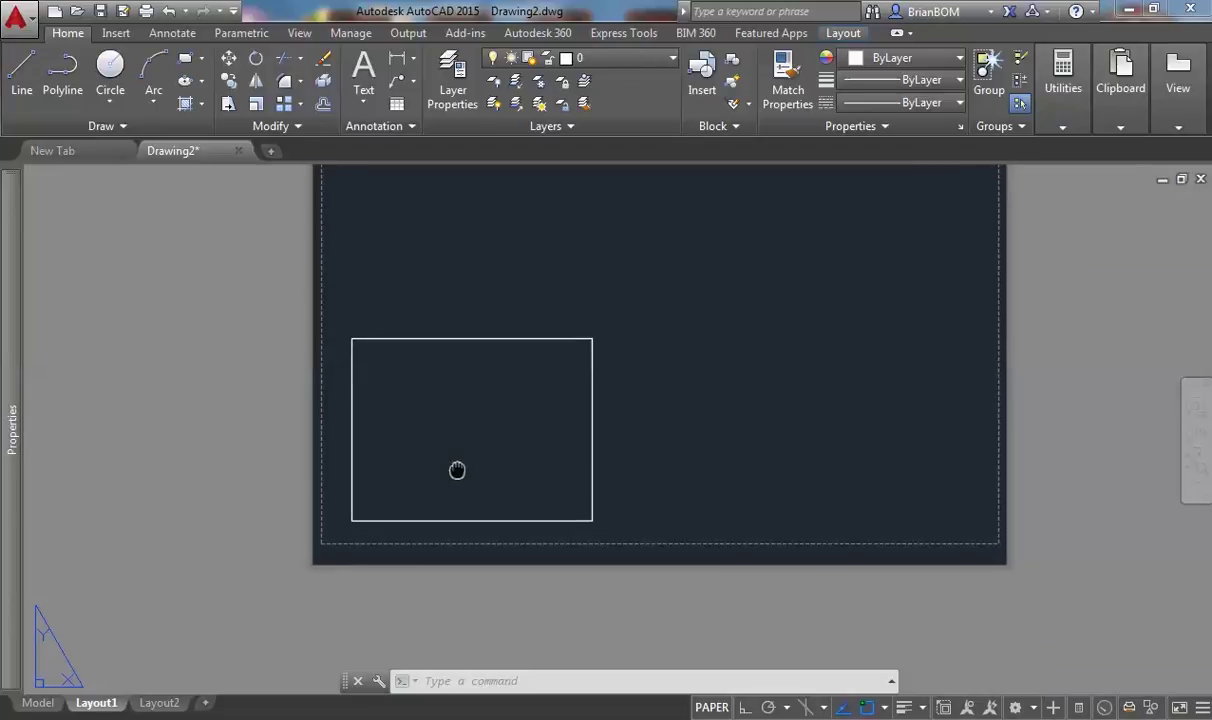
middle_click_drag(457, 470, 433, 573)
scroll(373, 214, "up", 4)
scroll(311, 327, "down", 1)
middle_click_drag(187, 323, 527, 262)
scroll(498, 254, "up", 3)
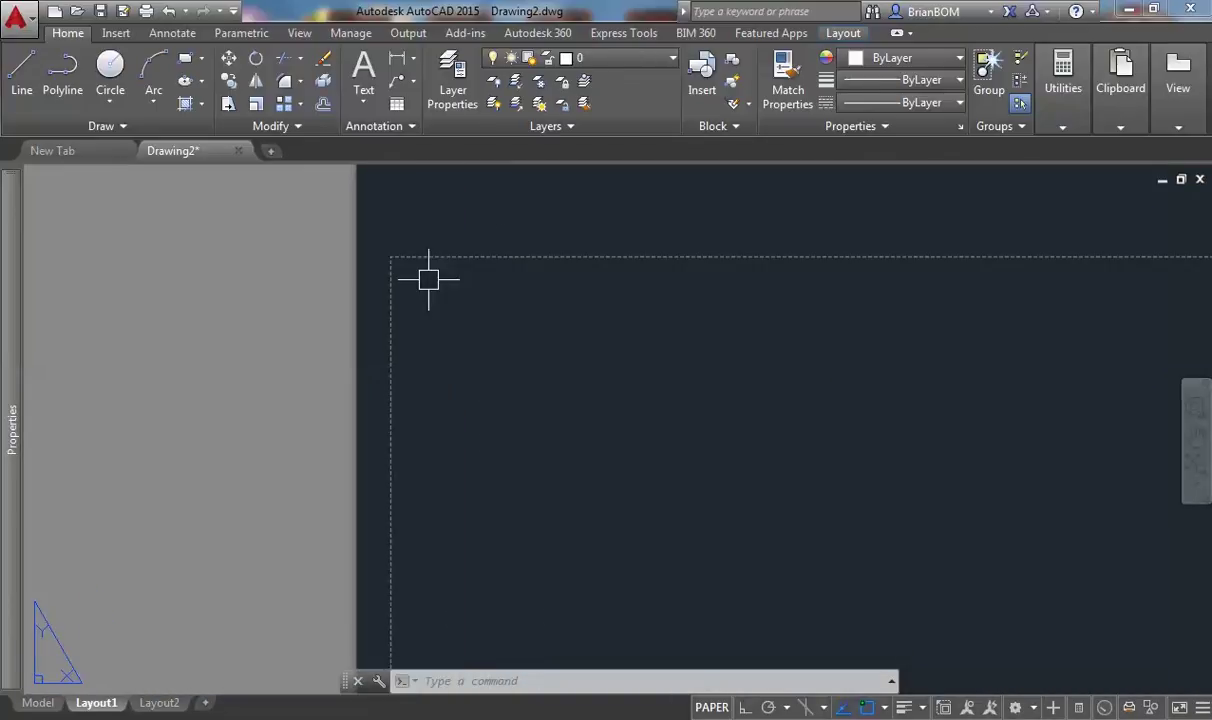
Measure the width and height of the dashed printable area from its upper-left corner with the DIST command.
type("dist")
key("Return")
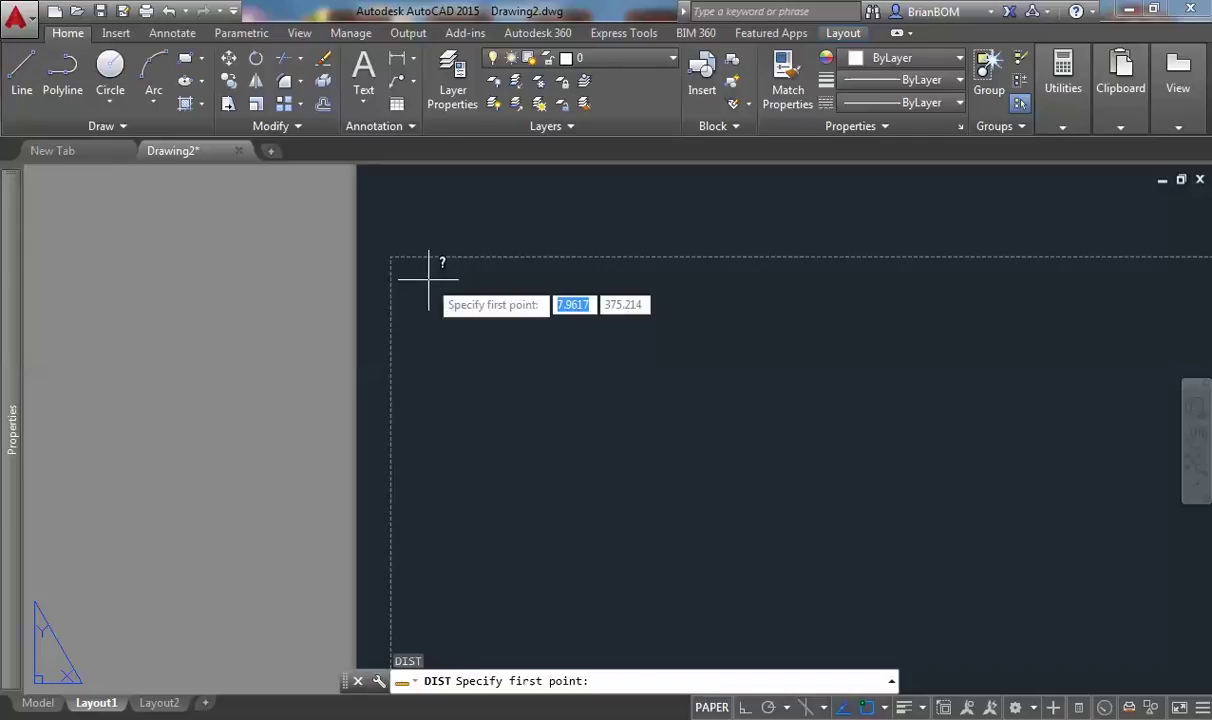
scroll(397, 268, "up", 2)
scroll(397, 268, "up", 2)
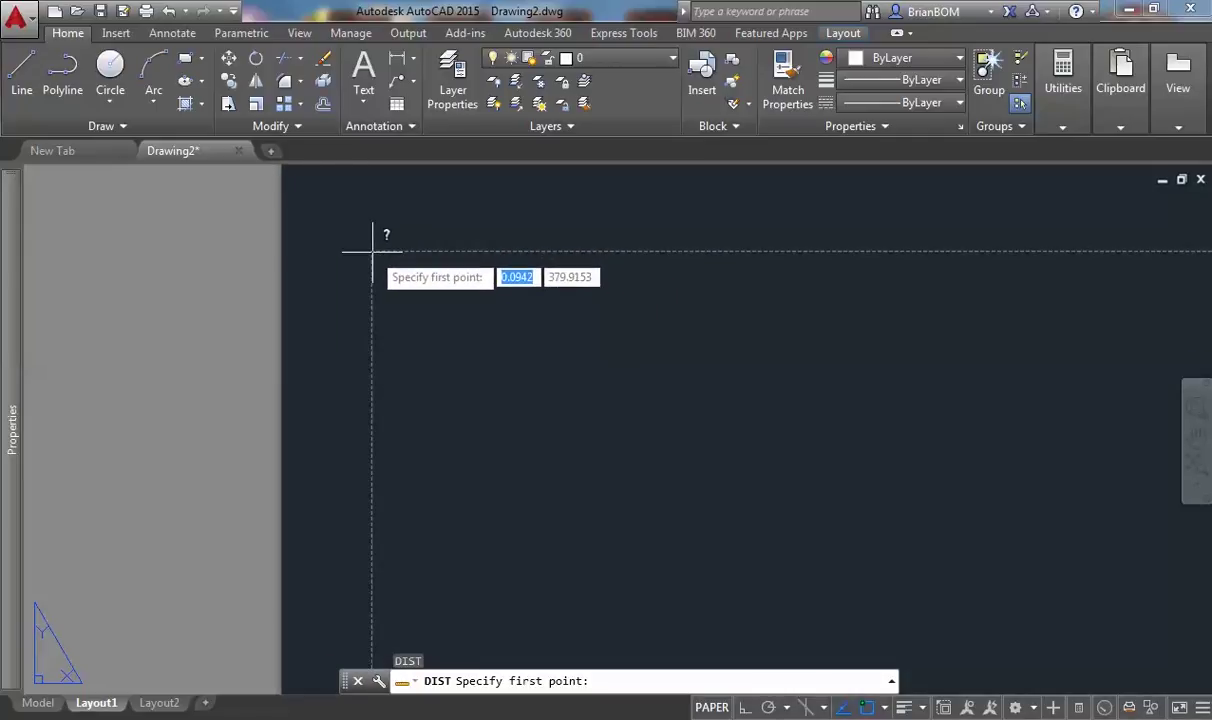
left_click(372, 252)
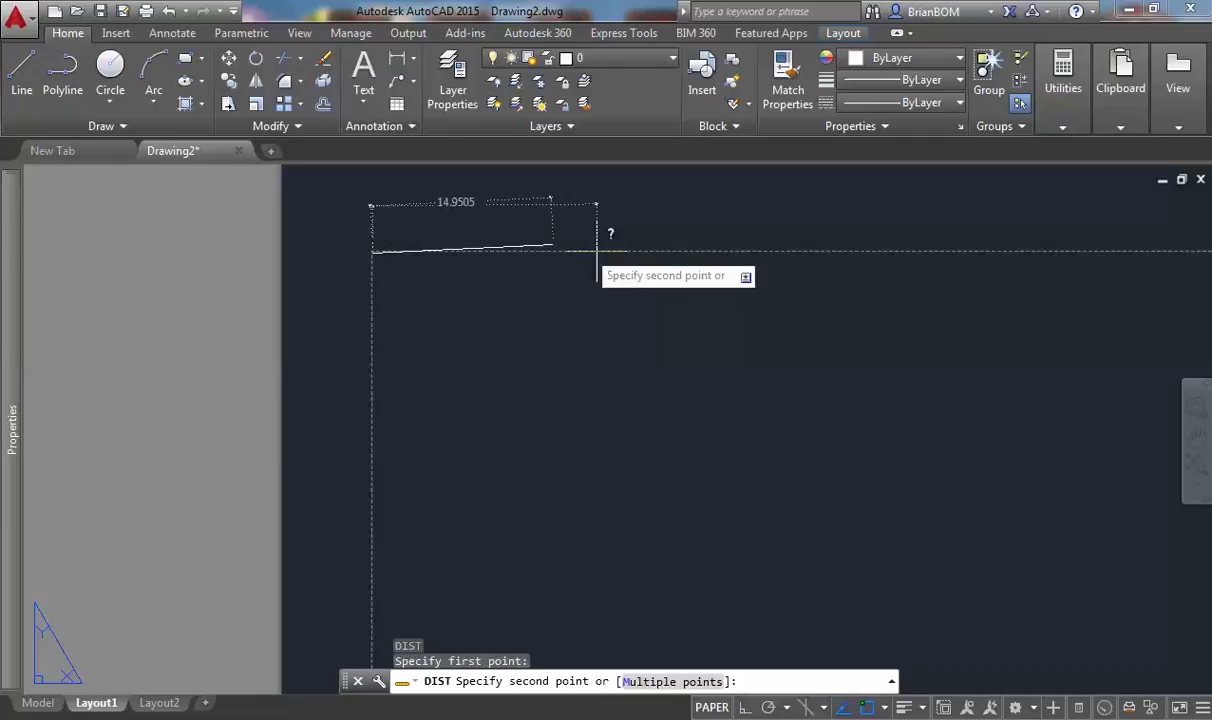
scroll(601, 236, "down", 5)
scroll(919, 367, "up", 6)
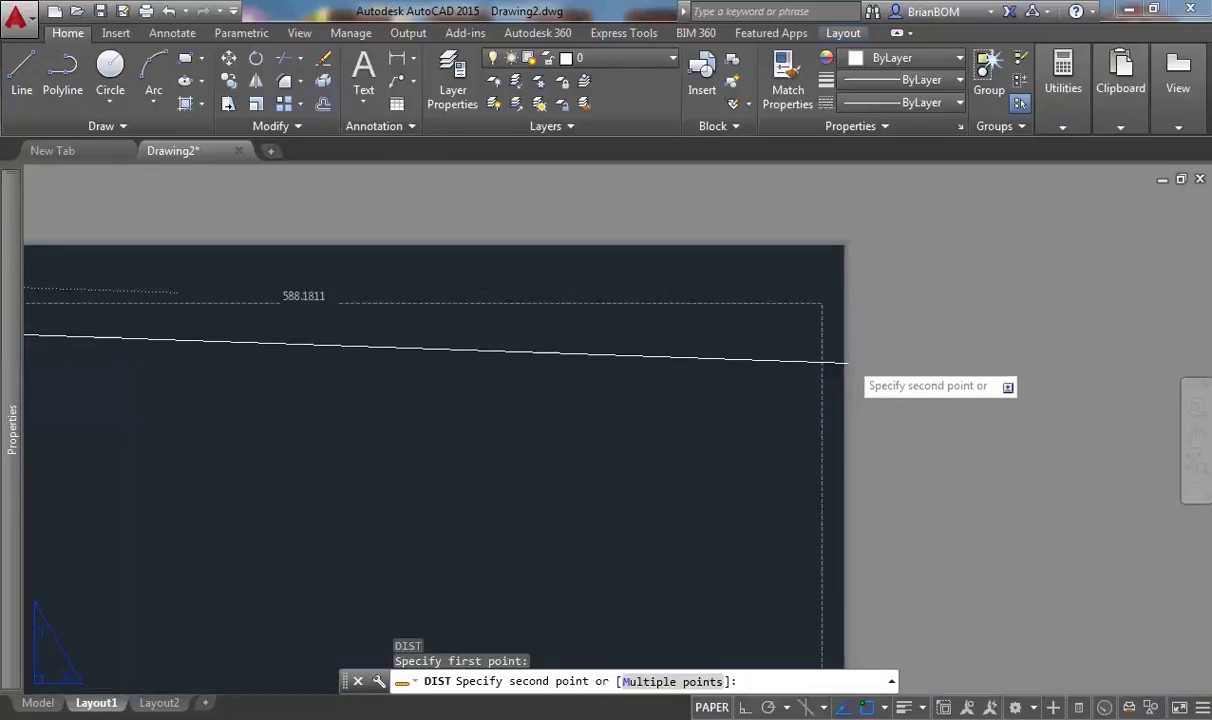
middle_click_drag(821, 287, 824, 277)
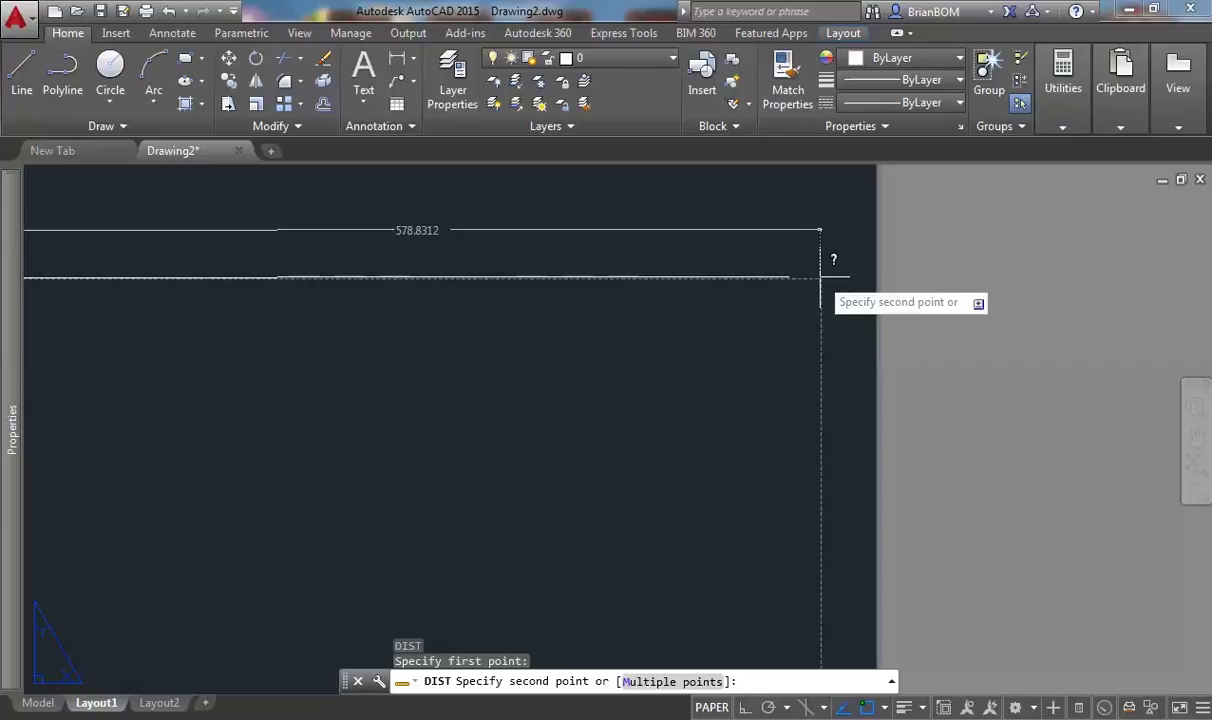
middle_click_drag(821, 278, 531, 427)
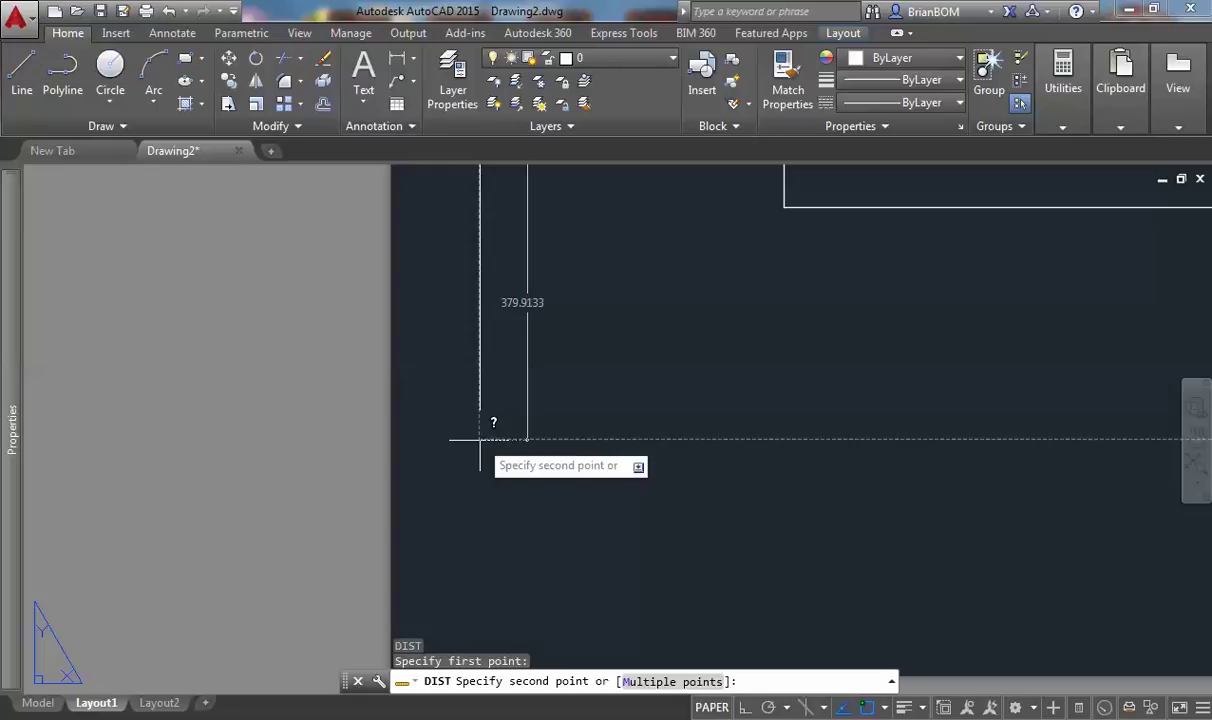
key("Escape")
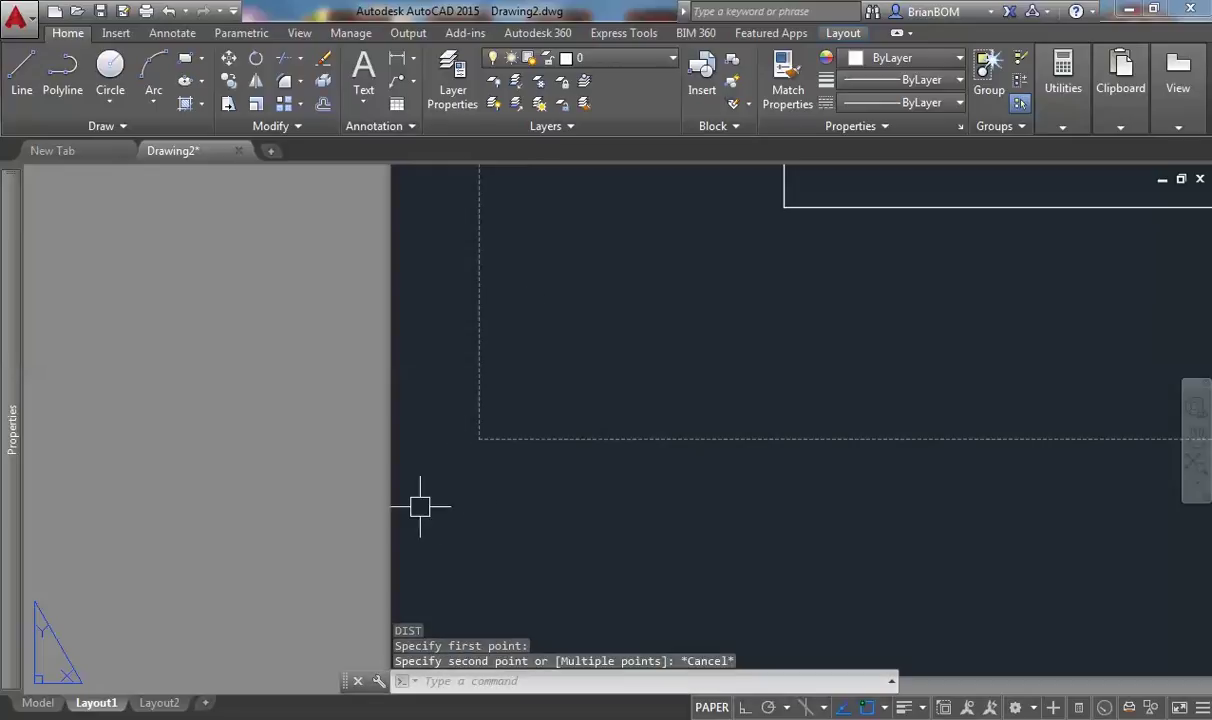
scroll(627, 467, "down", 3)
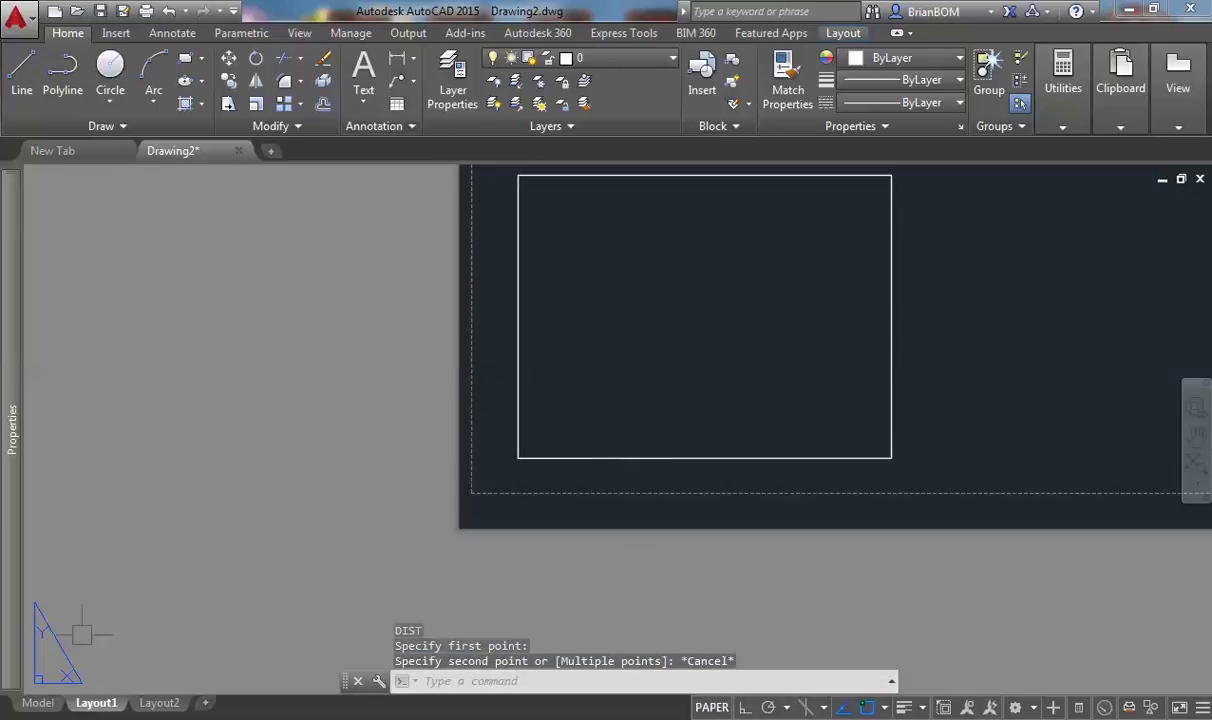
Start a polyline at the origin 0,0 in model space and turn on ortho mode.
left_click(38, 702)
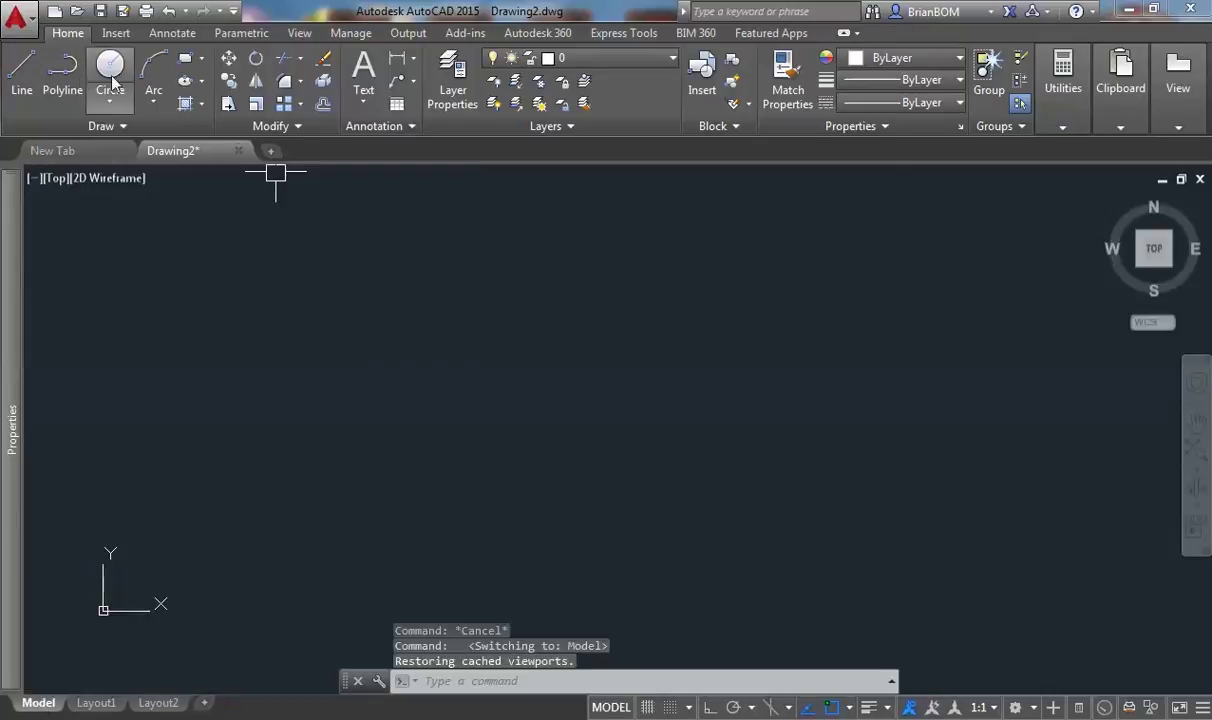
left_click(62, 80)
type("0,0")
key("Return")
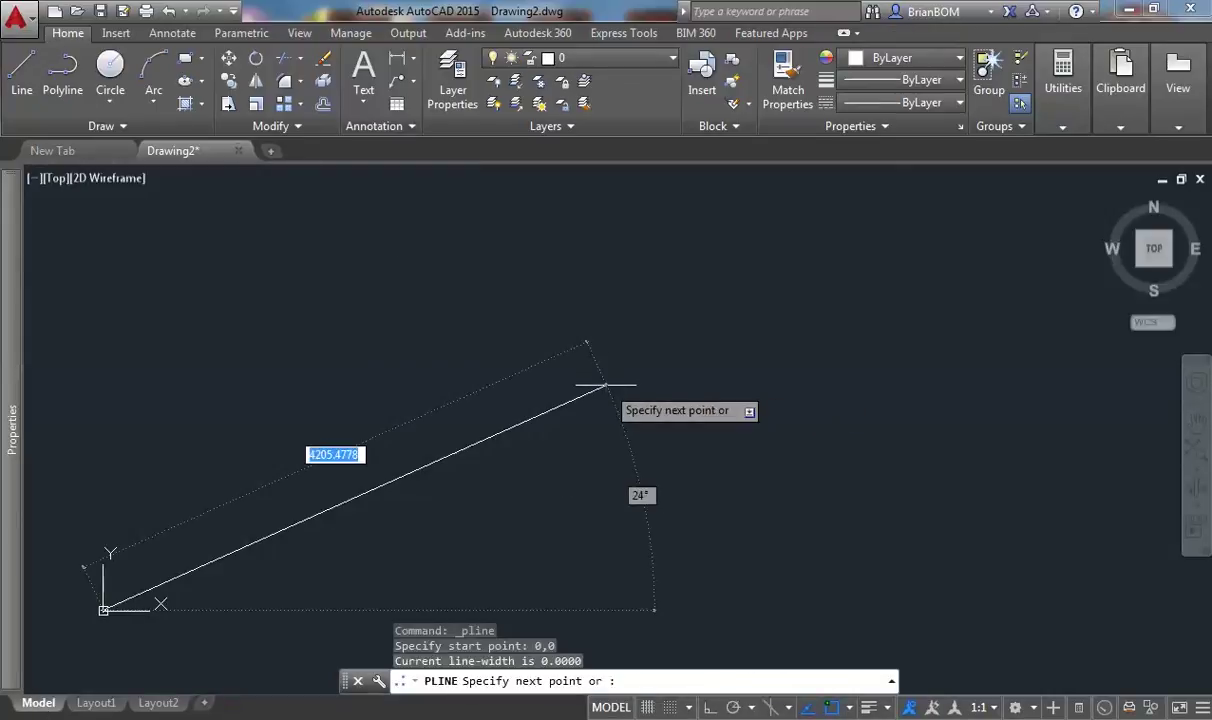
mouse_move(576, 476)
middle_mouse_down()
mouse_move(643, 343)
mouse_move(683, 318)
middle_mouse_up()
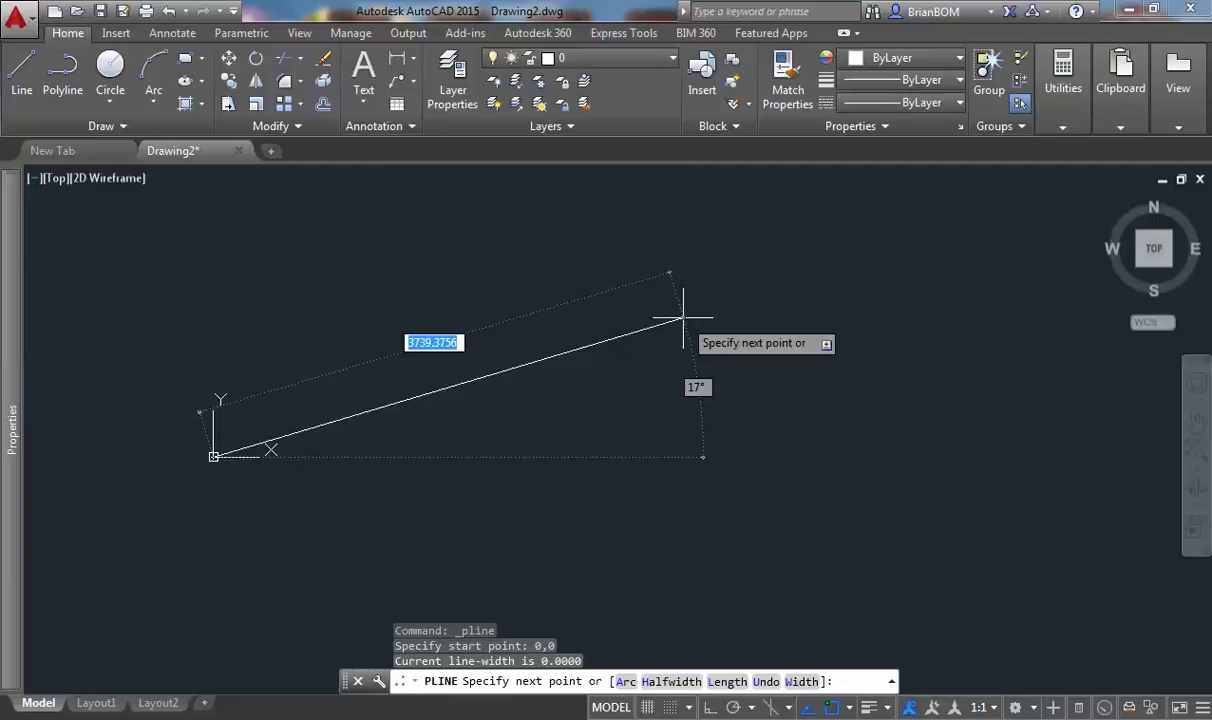
key("F8")
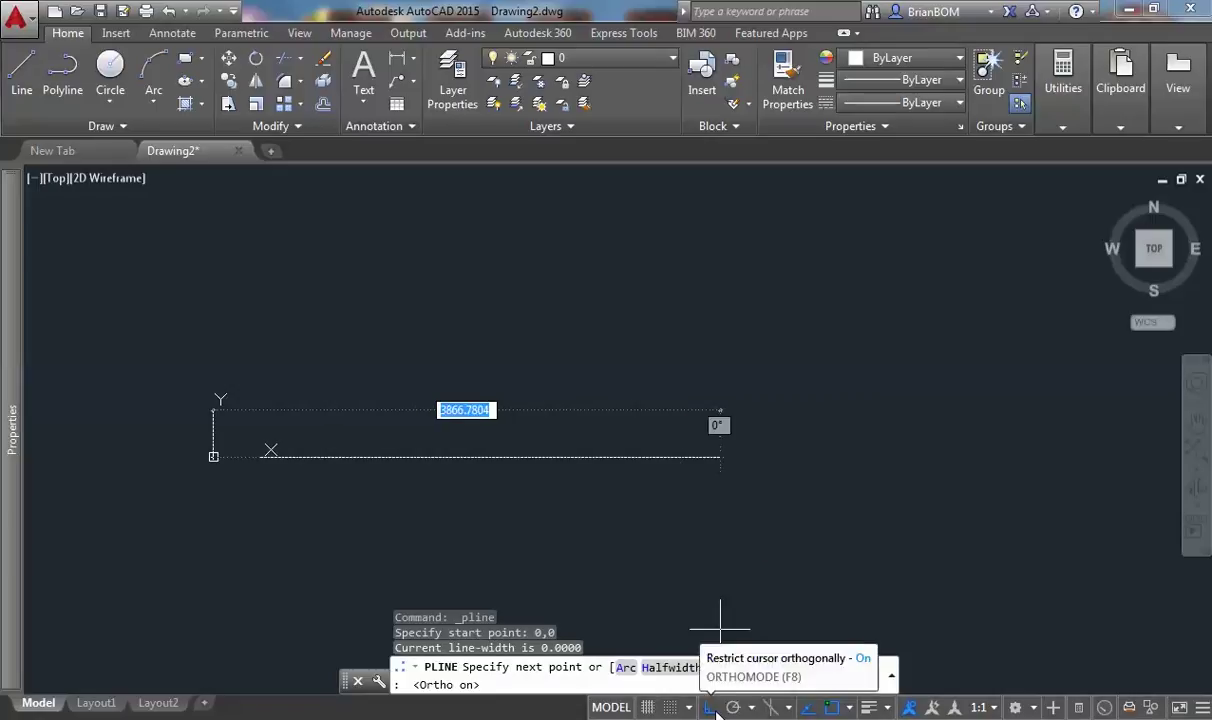
middle_click_drag(464, 500, 780, 411)
scroll(781, 388, "up", 2)
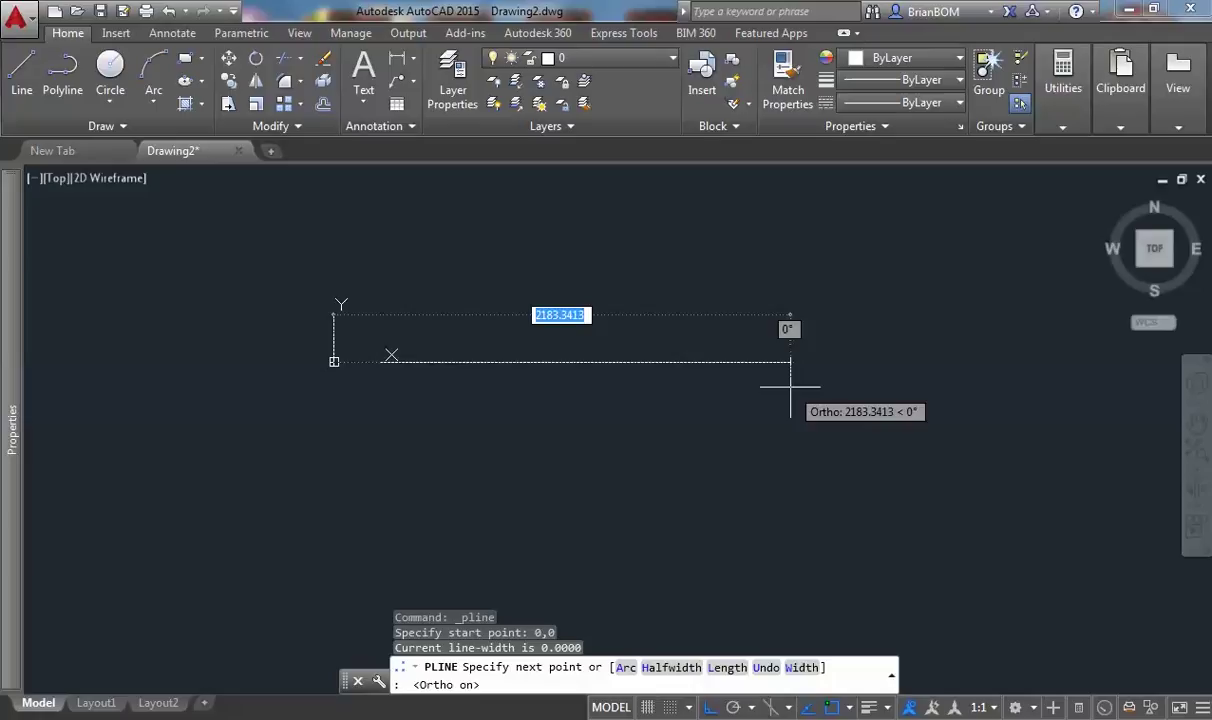
Set the polyline's starting and ending width to 1.
type("w")
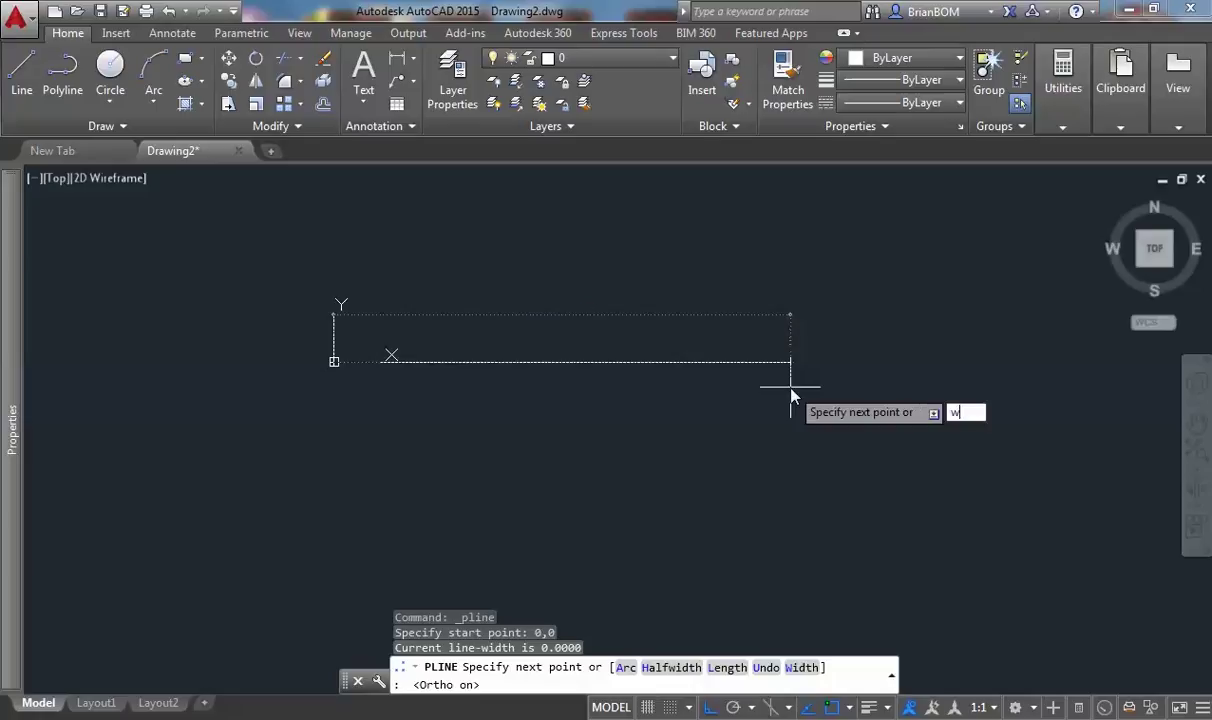
key("Return")
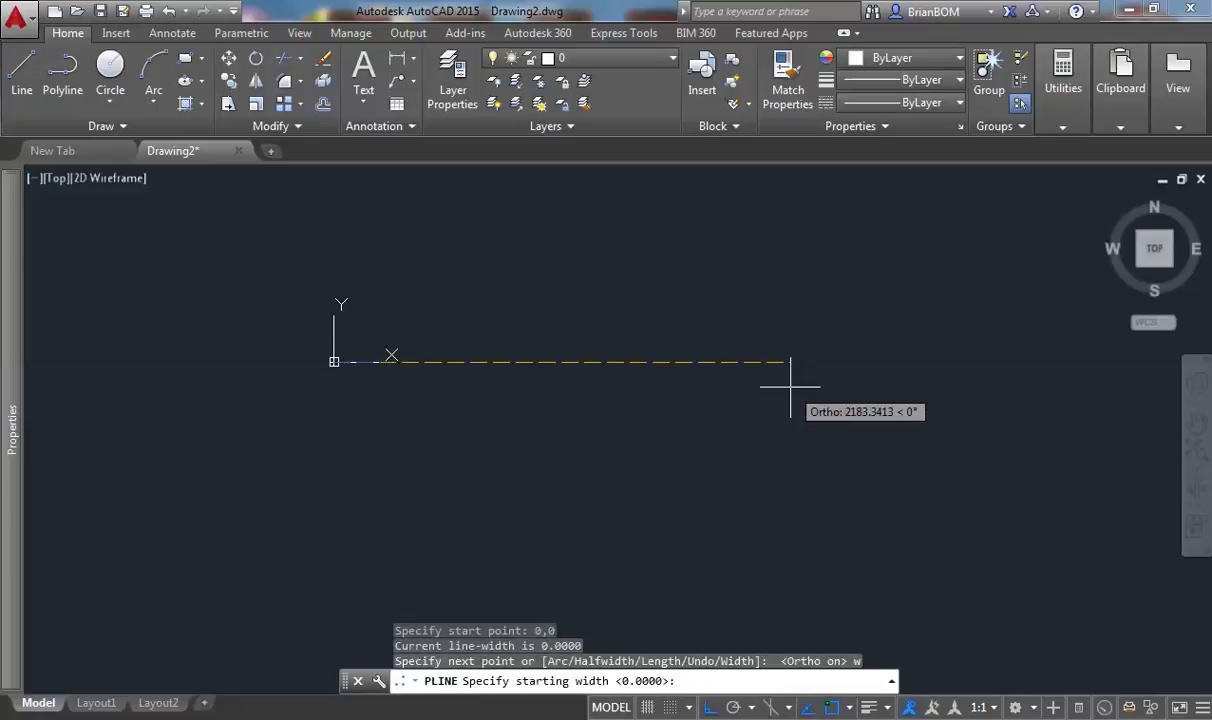
type("1")
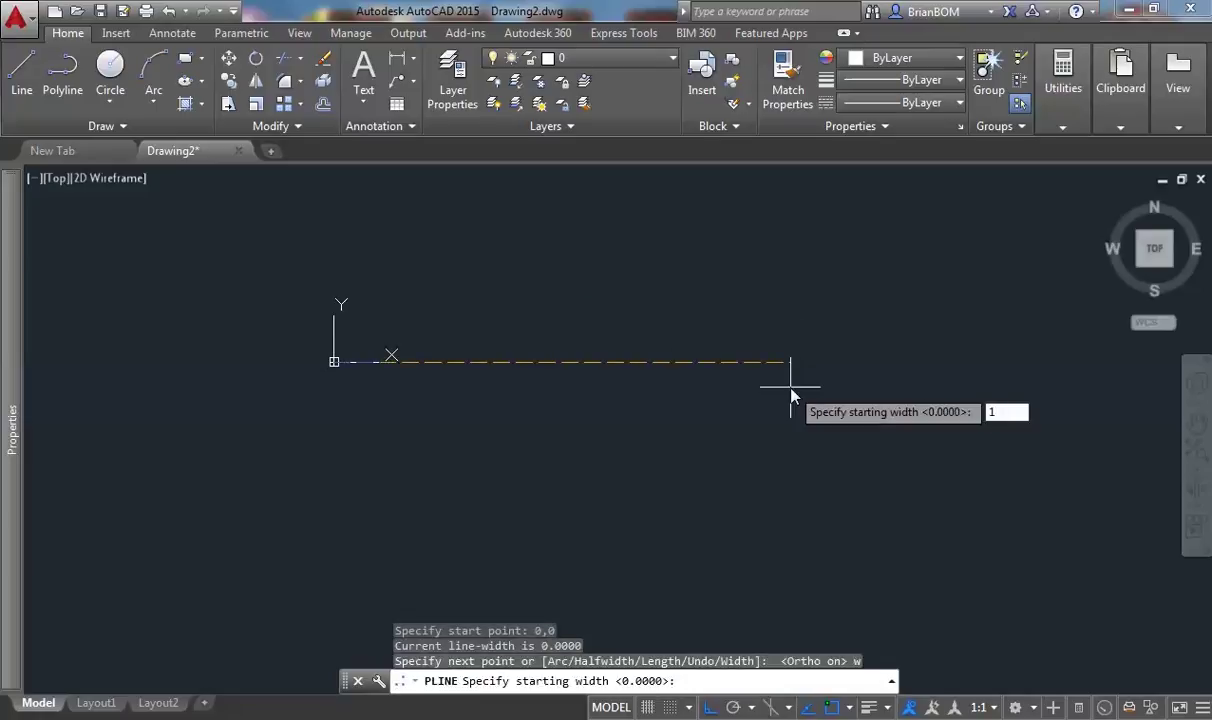
key("Return")
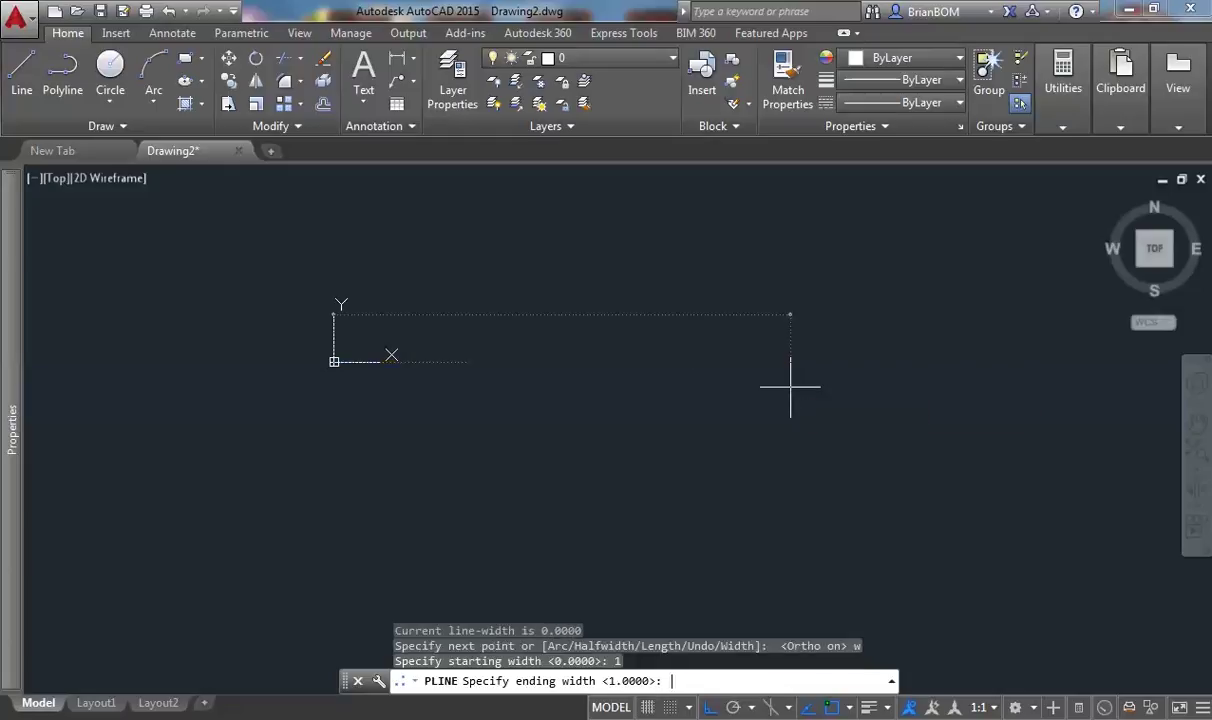
key("Return")
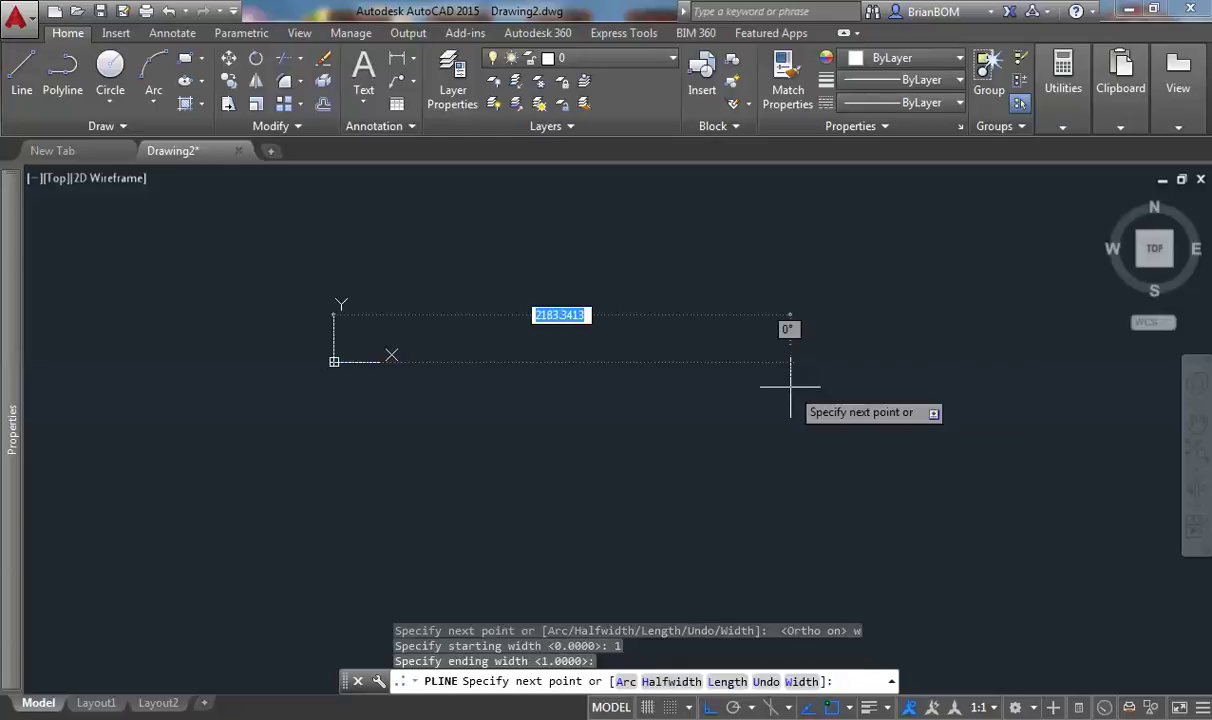
Draw the border's bottom edge 577 long along X and its right edge 378 long upward.
type("5")
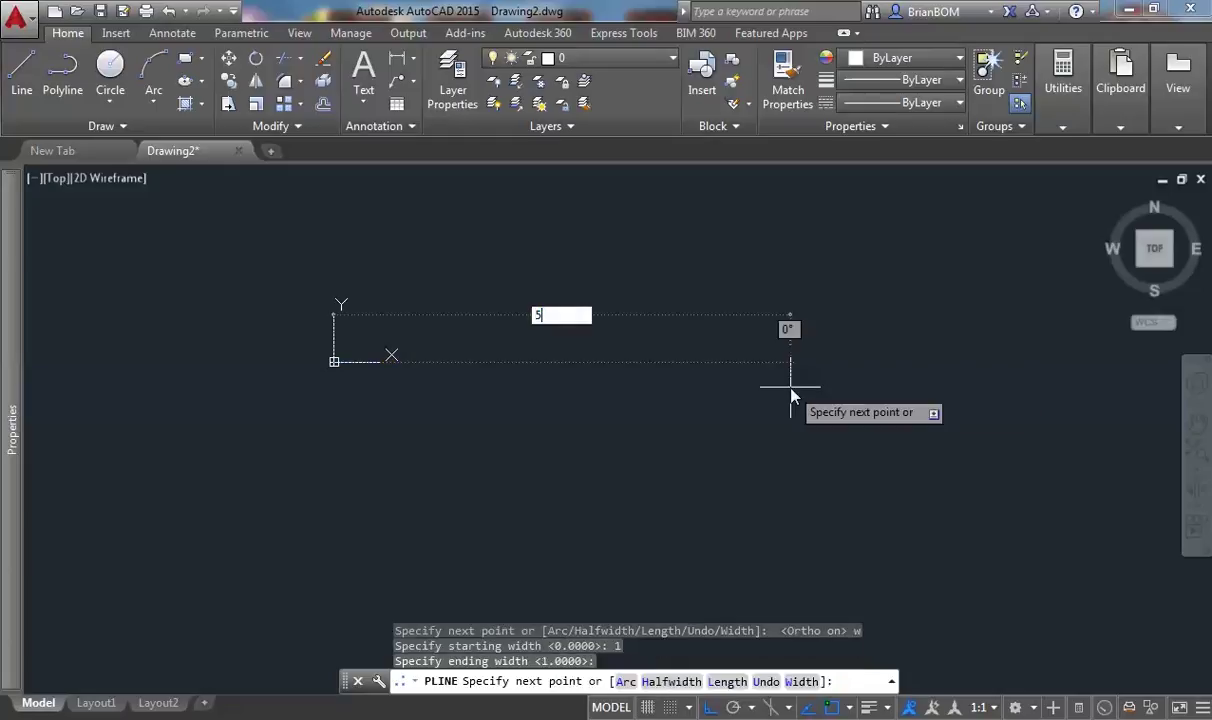
type("77")
key("Return")
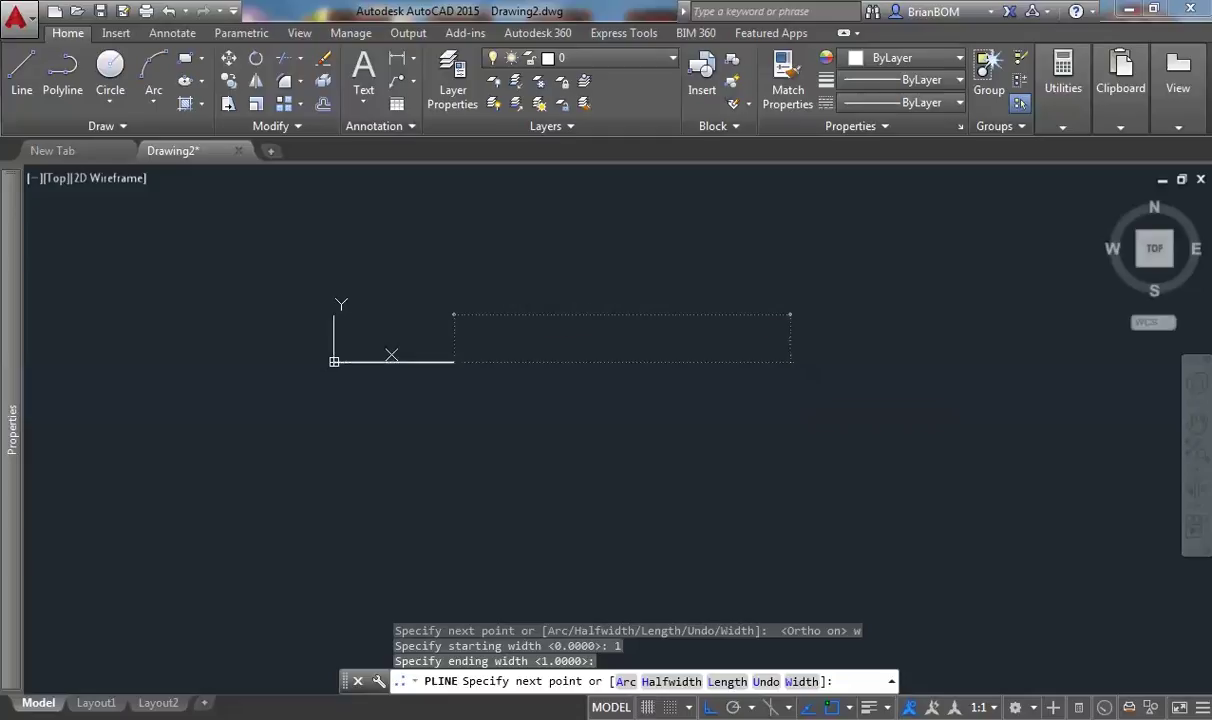
middle_click_drag(425, 306, 476, 400)
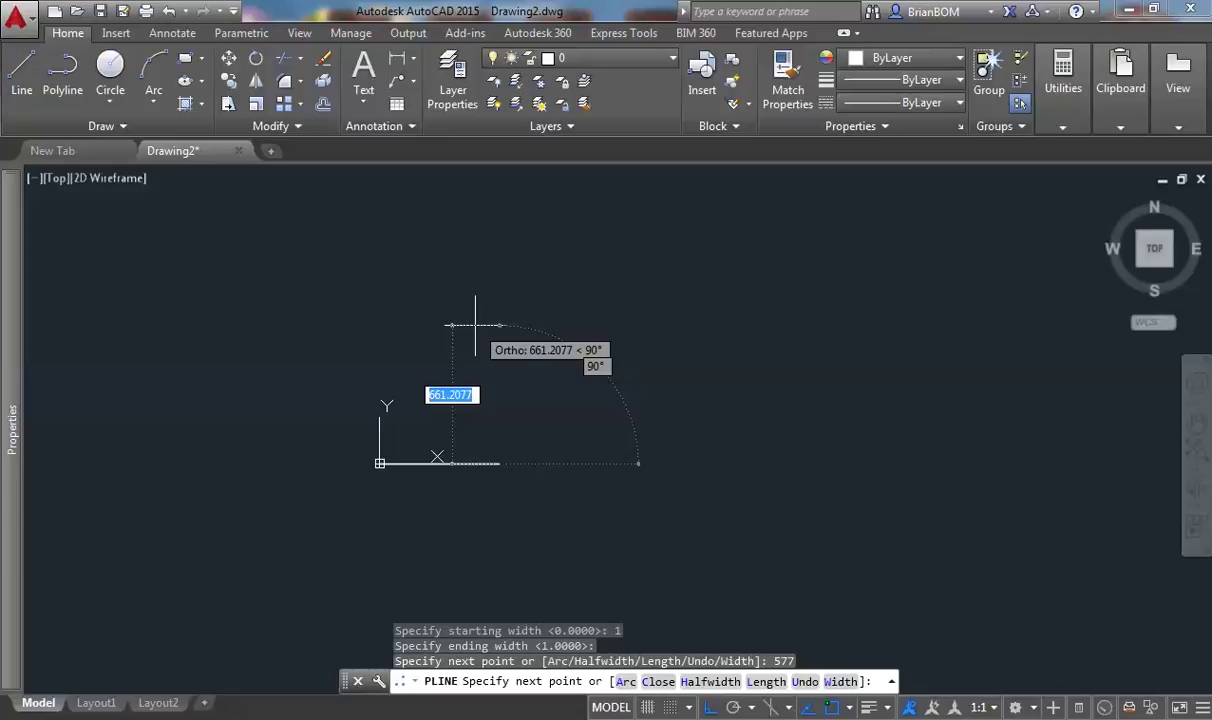
type("578")
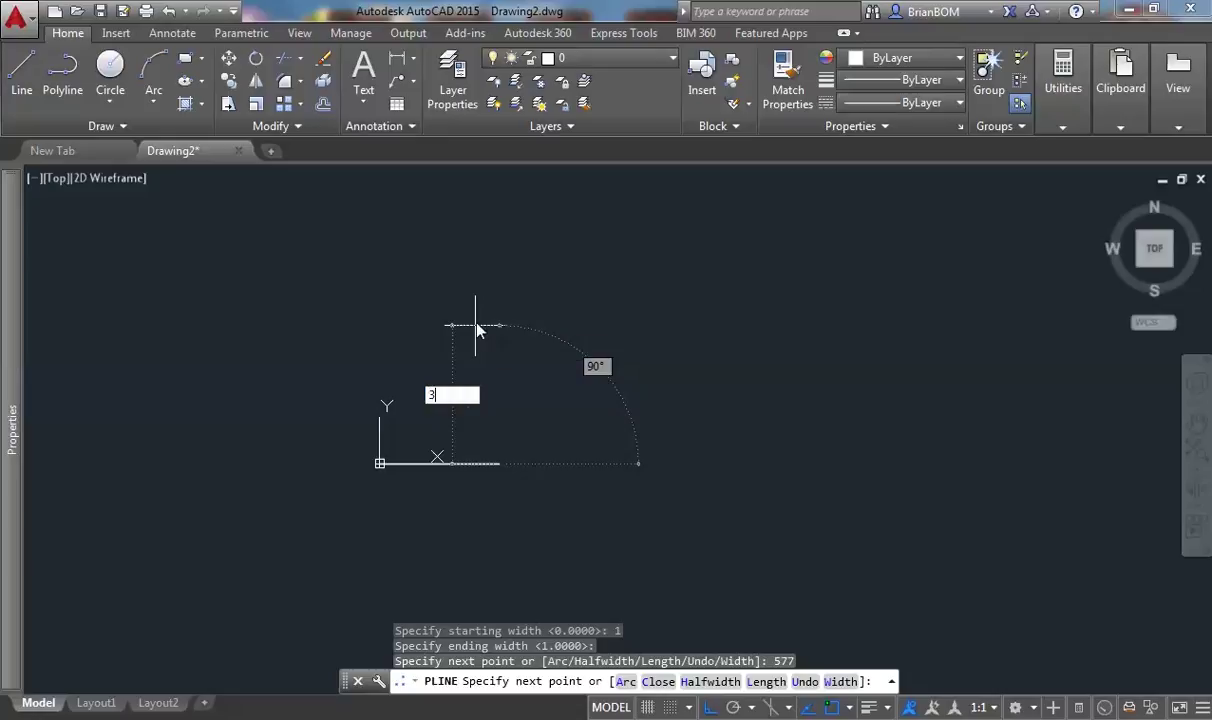
key("Return")
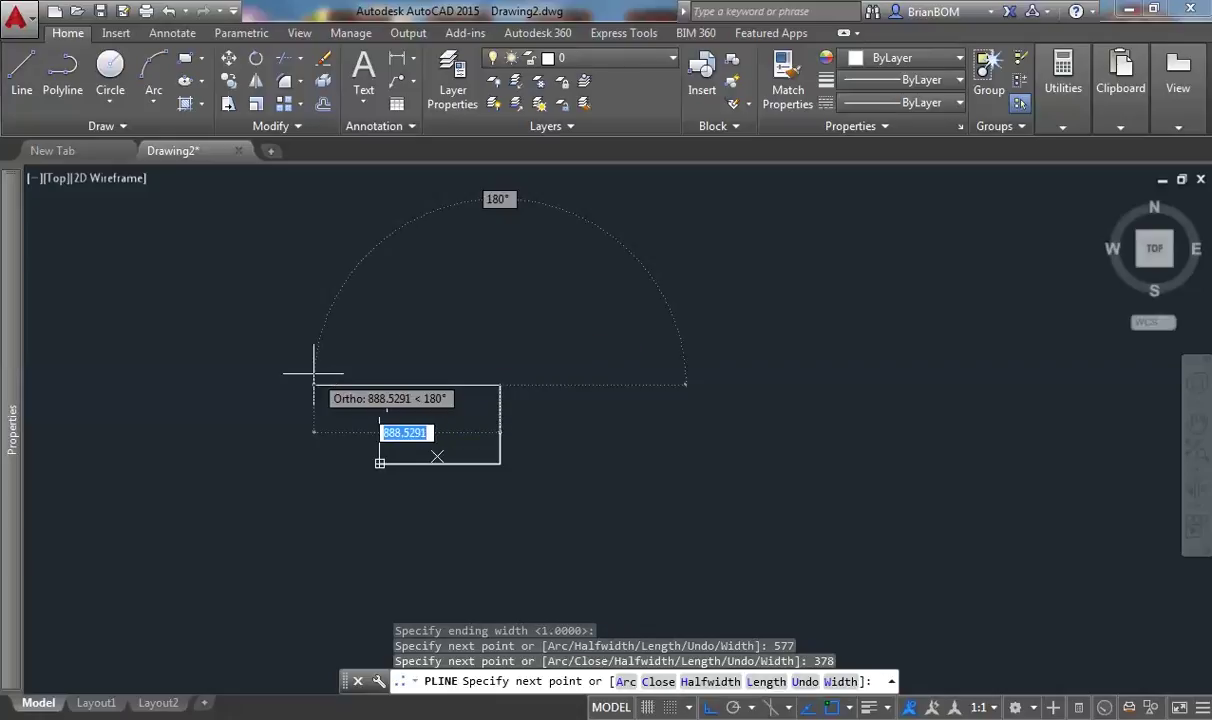
Draw the border's top edge 577 long back toward the Y axis and close the polyline.
type("57")
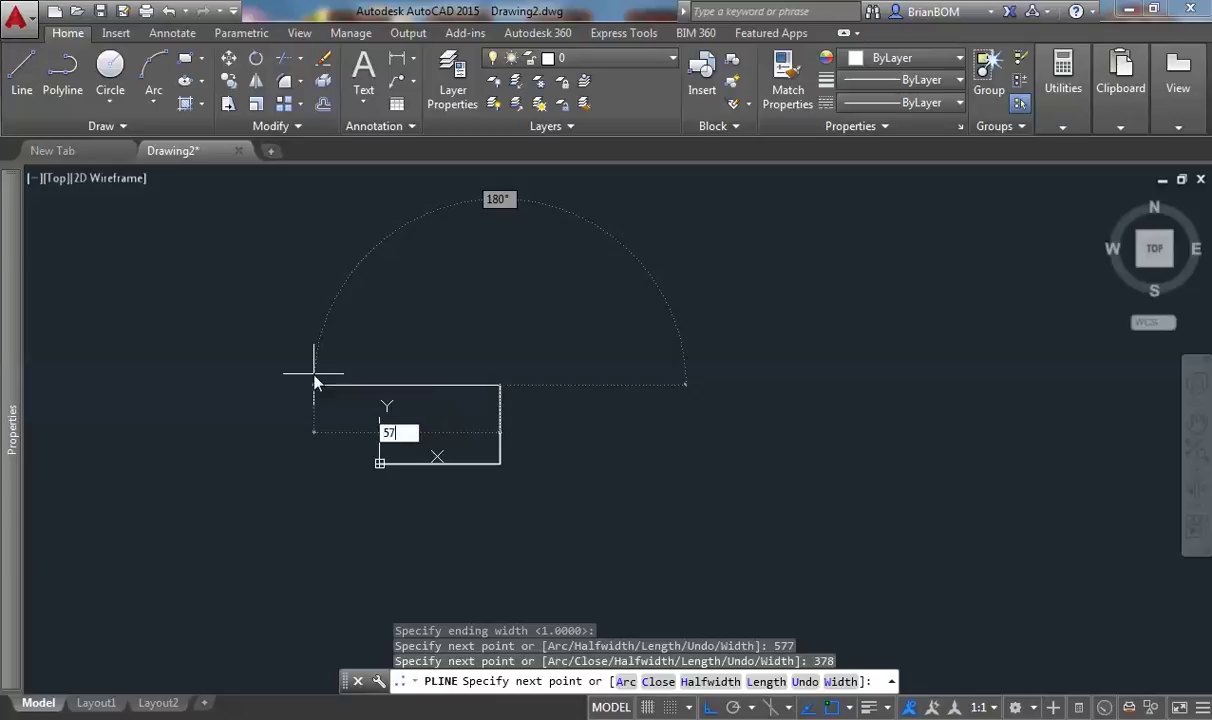
type("7")
key("Return")
type("c")
key("Return")
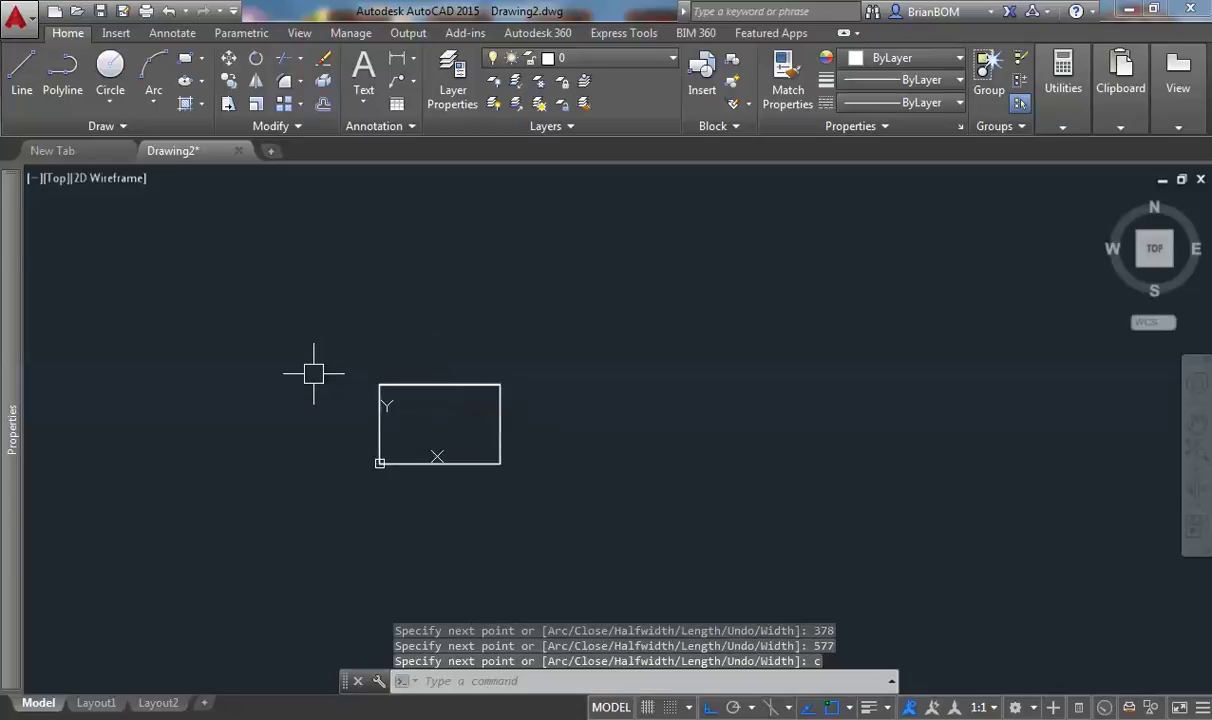
middle_click(511, 438)
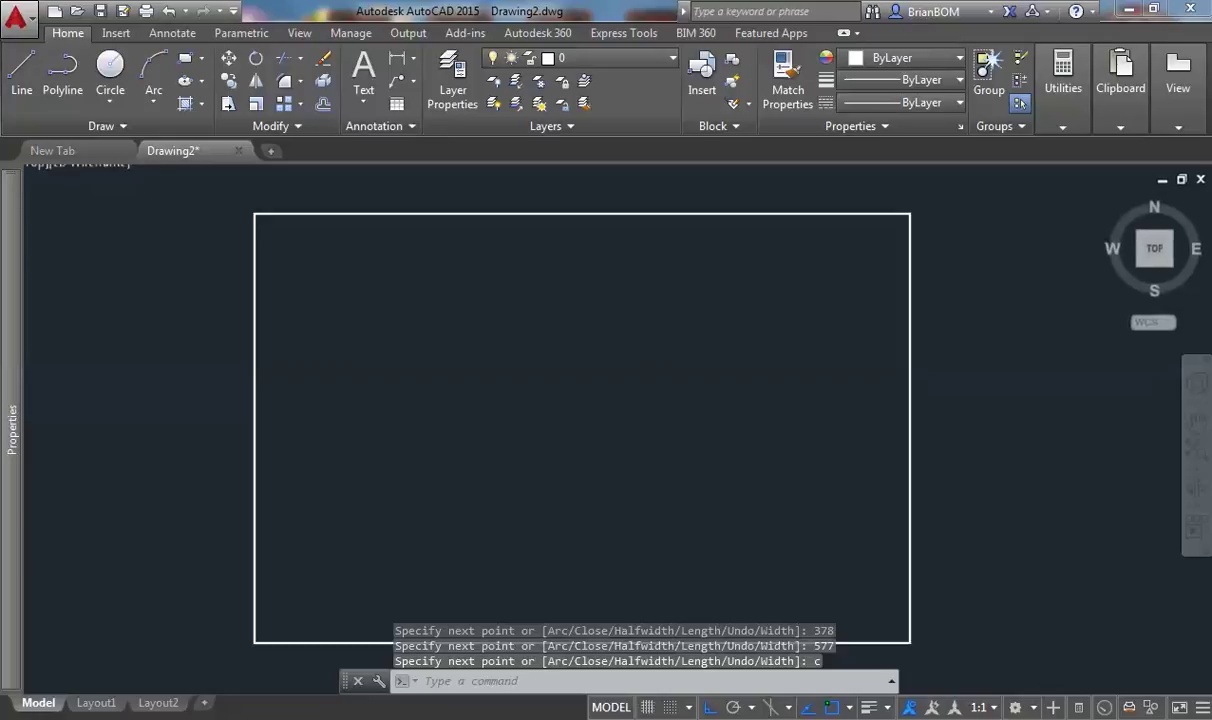
middle_click(514, 438)
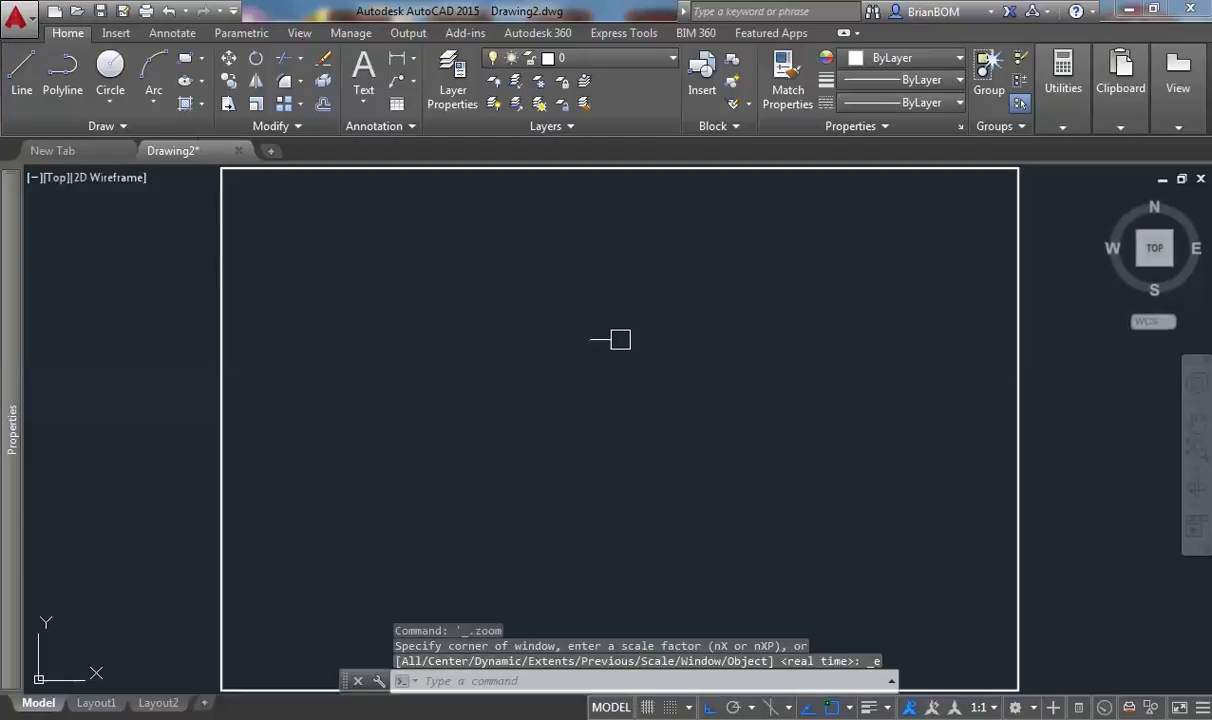
Draw a rectangle with length 88 and width 378 inside the border, starting from the border's lower-right corner.
left_click(187, 61)
middle_click_drag(871, 665, 855, 625)
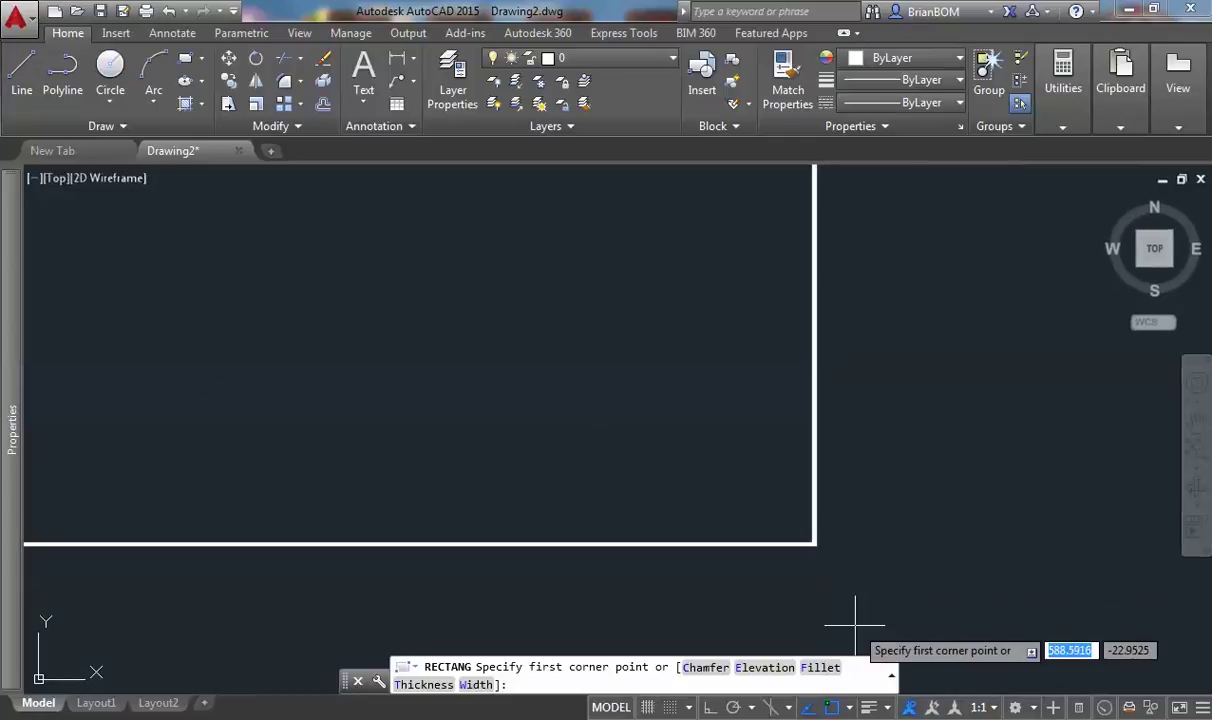
middle_click_drag(803, 574, 798, 555)
left_click(810, 524)
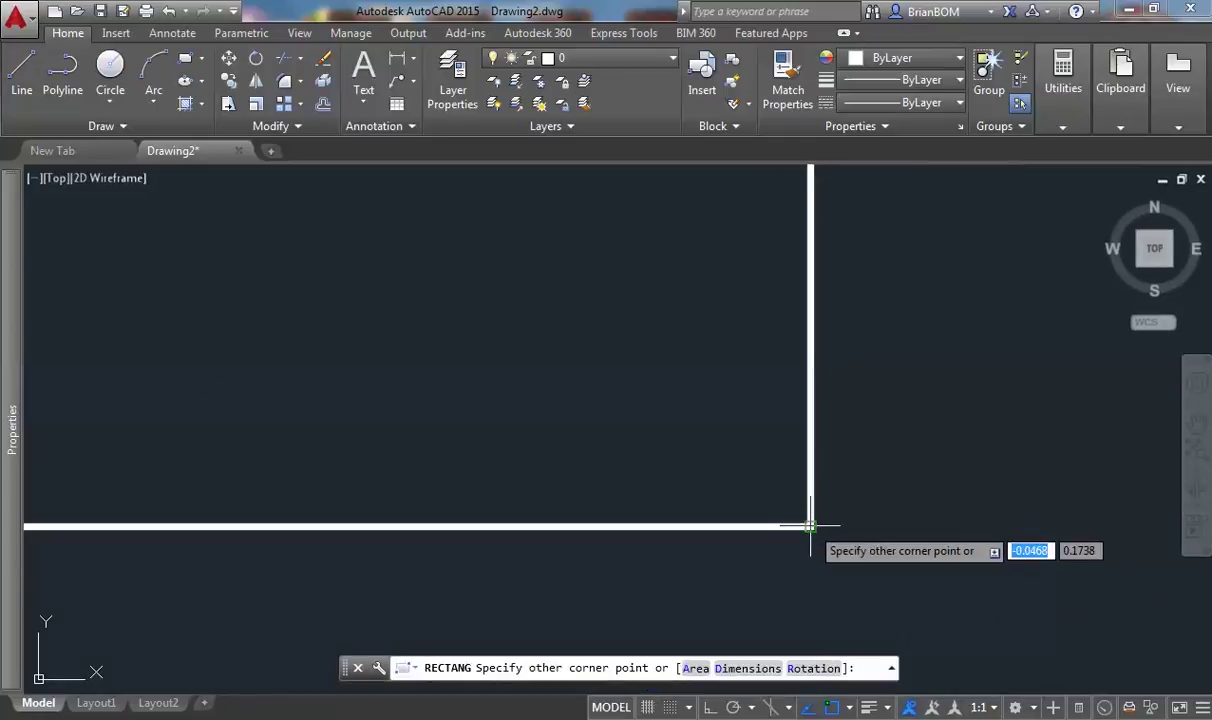
scroll(709, 576, "down", 3)
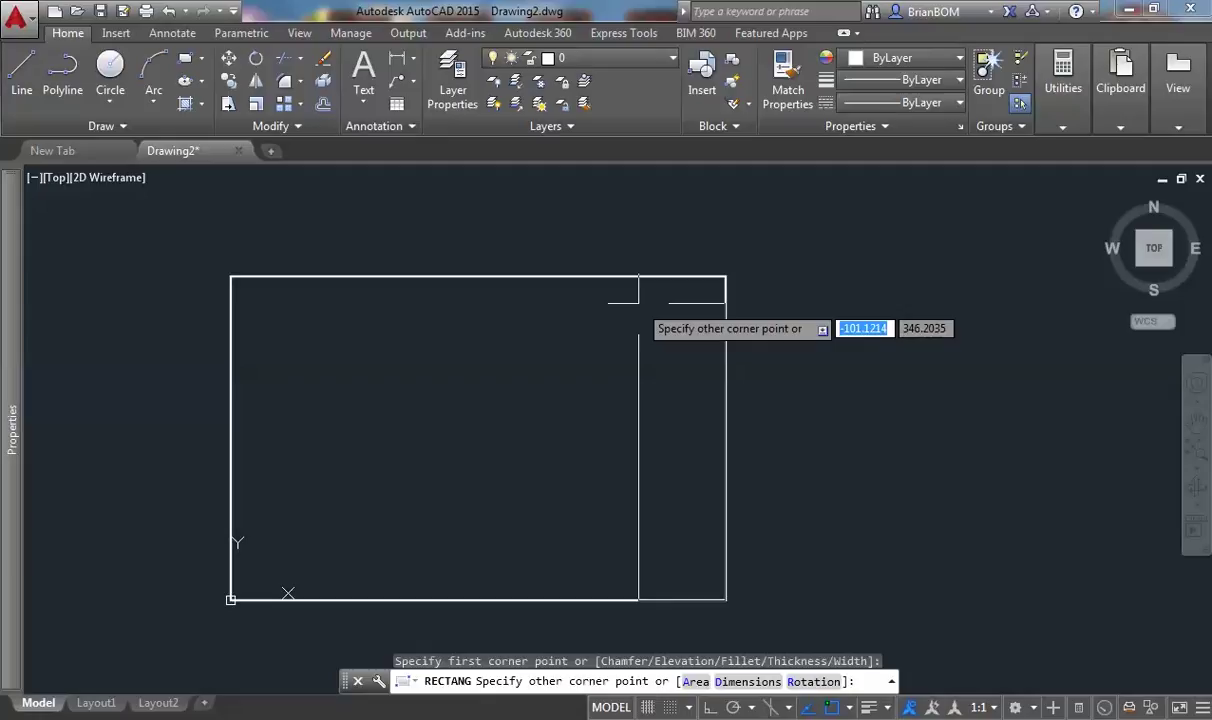
scroll(645, 268, "up", 2)
mouse_move(657, 262)
middle_mouse_down()
mouse_move(630, 251)
mouse_move(581, 188)
middle_mouse_up()
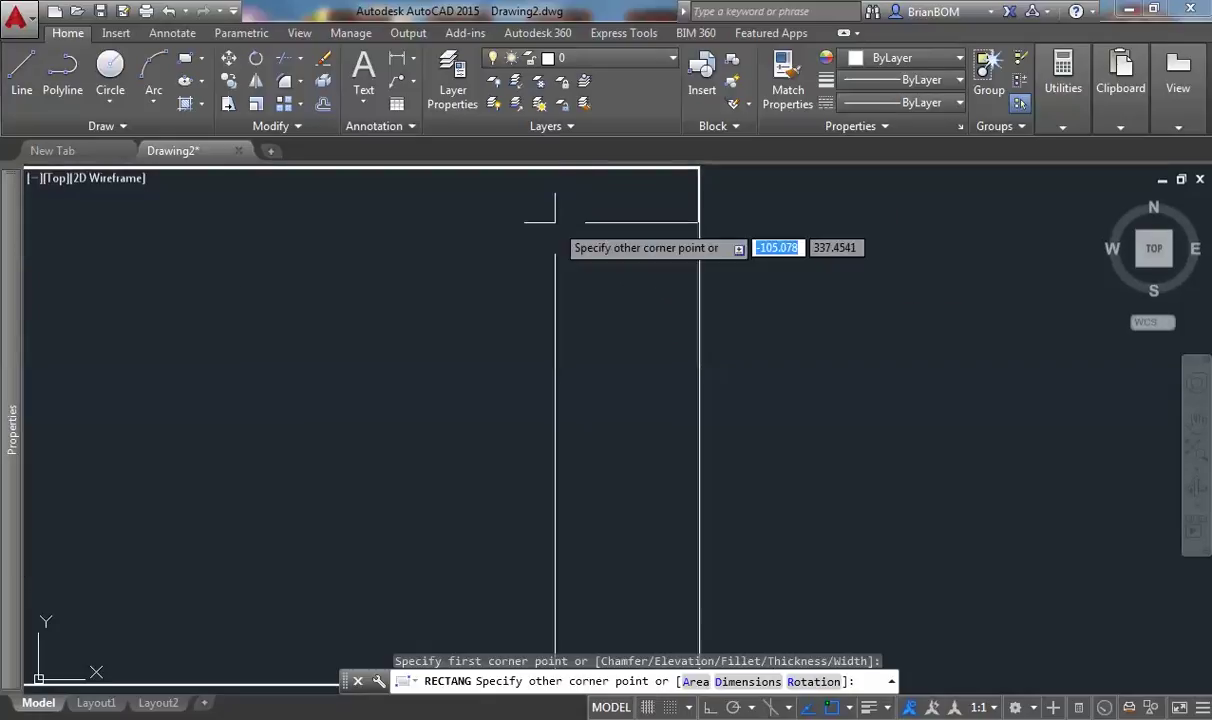
type("d")
key("Return")
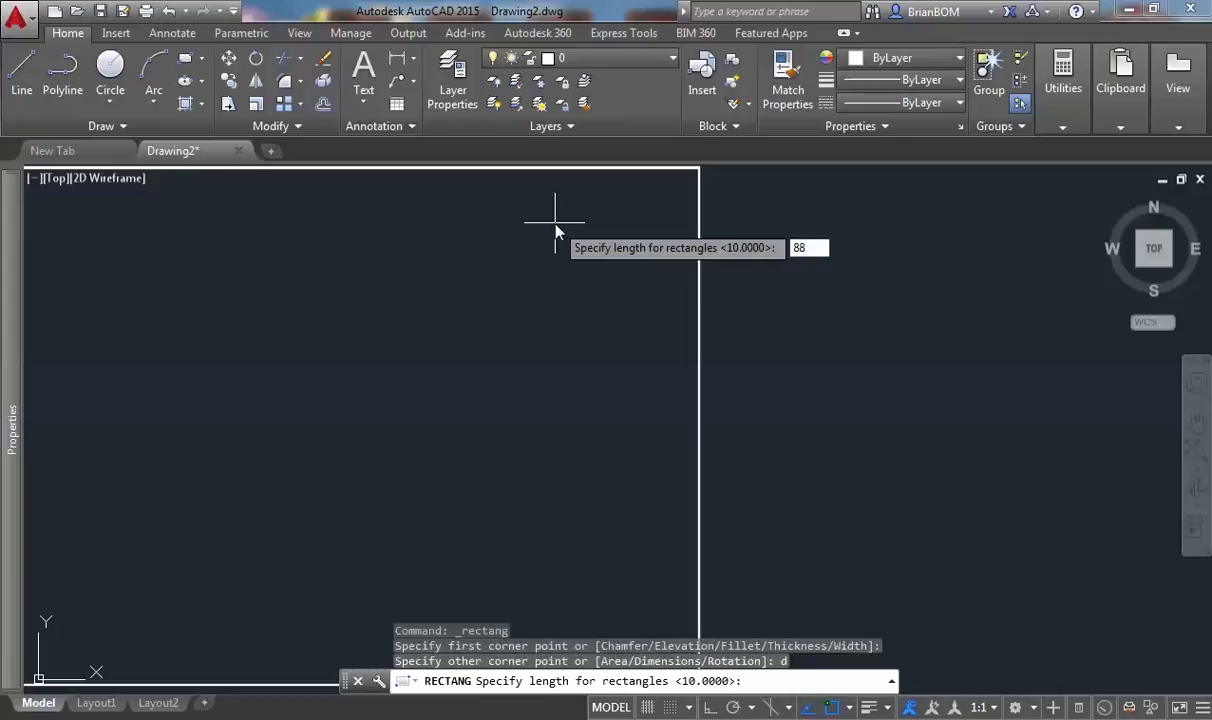
key("Return")
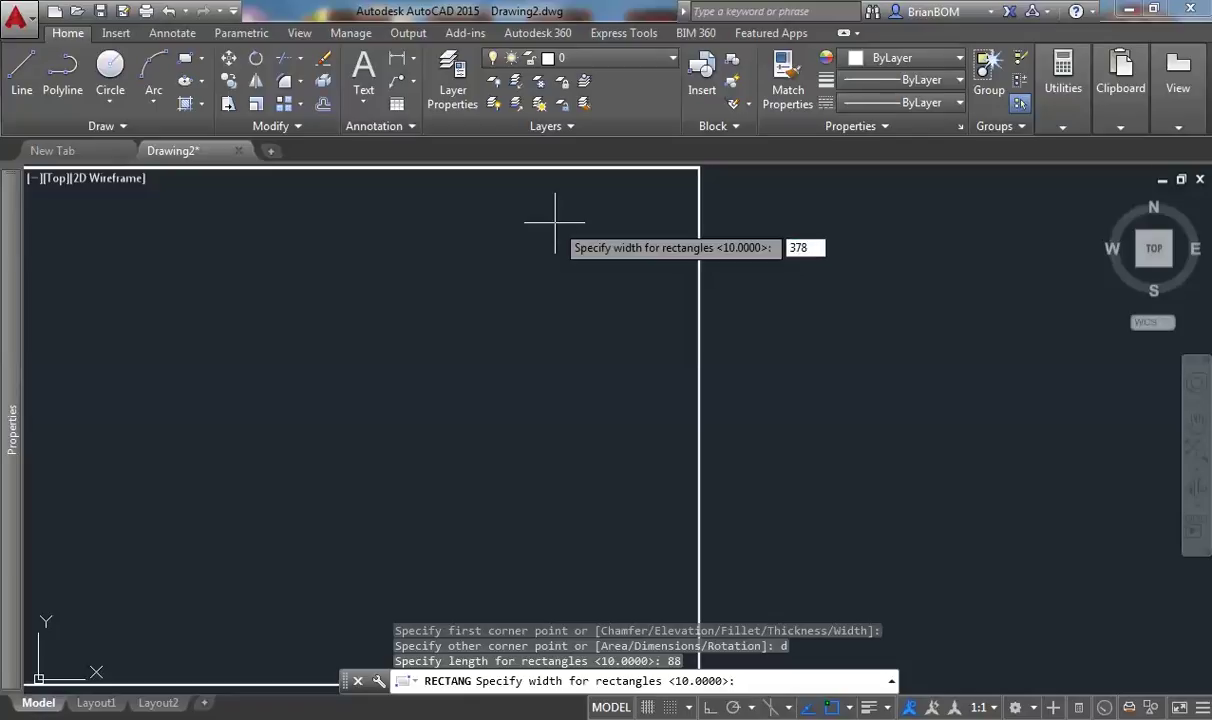
type("378")
key("Return")
scroll(578, 260, "down", 2)
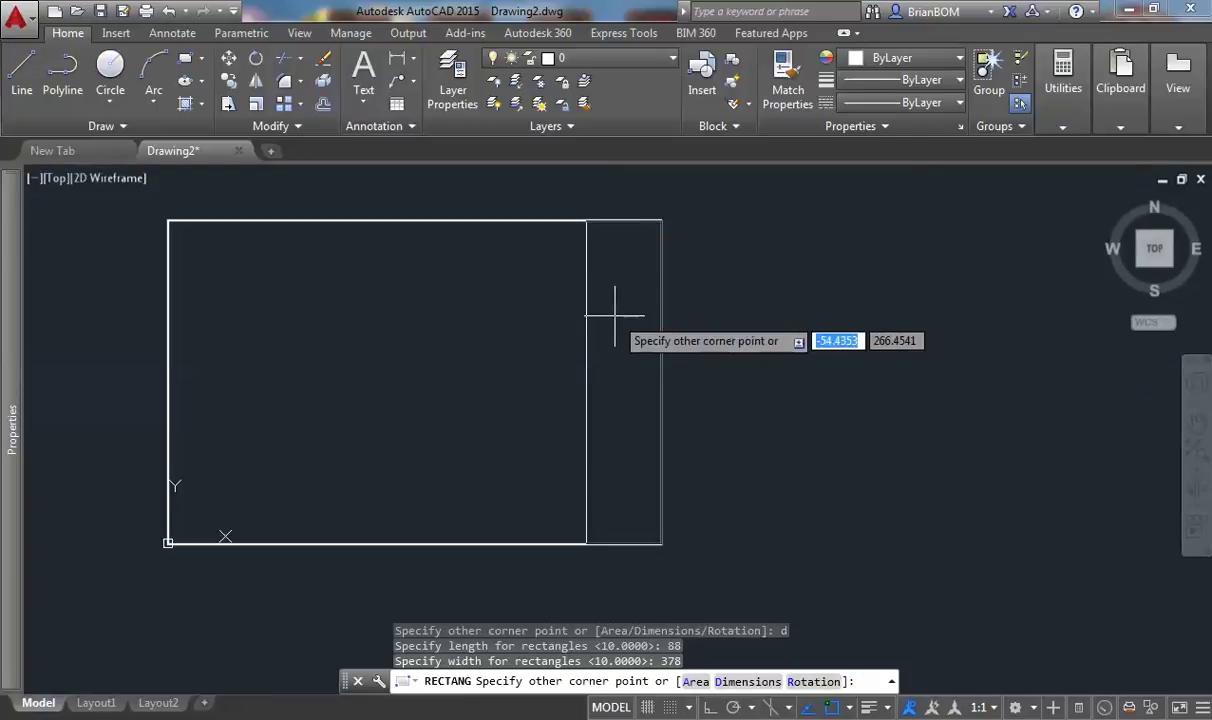
left_click(614, 316)
Offset the 88 by 378 rectangle inward by a distance of 3.
scroll(689, 586, "up", 5)
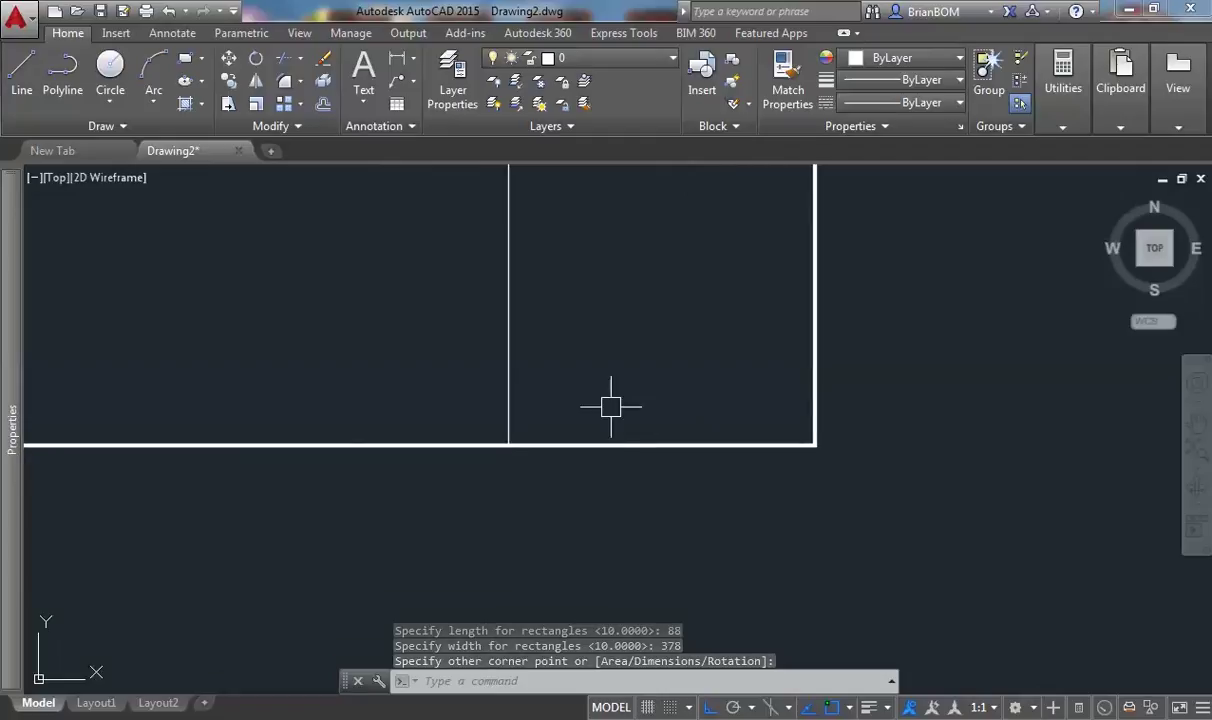
key("Return")
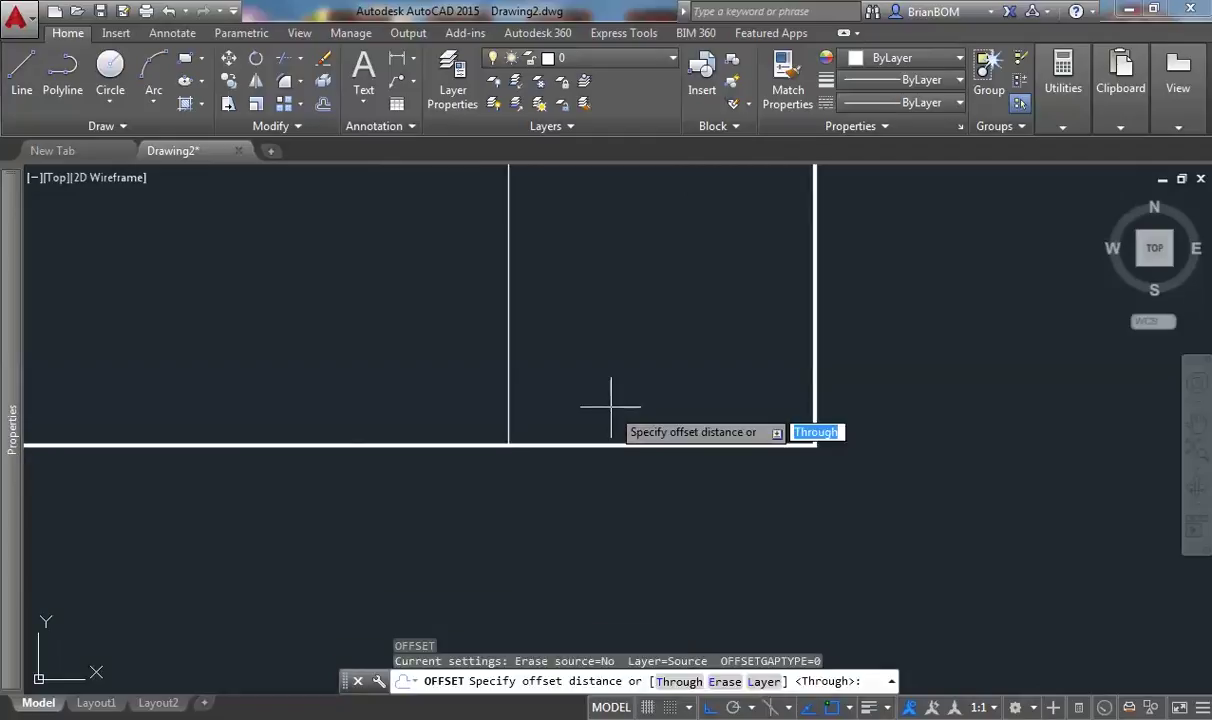
type("3")
key("Return")
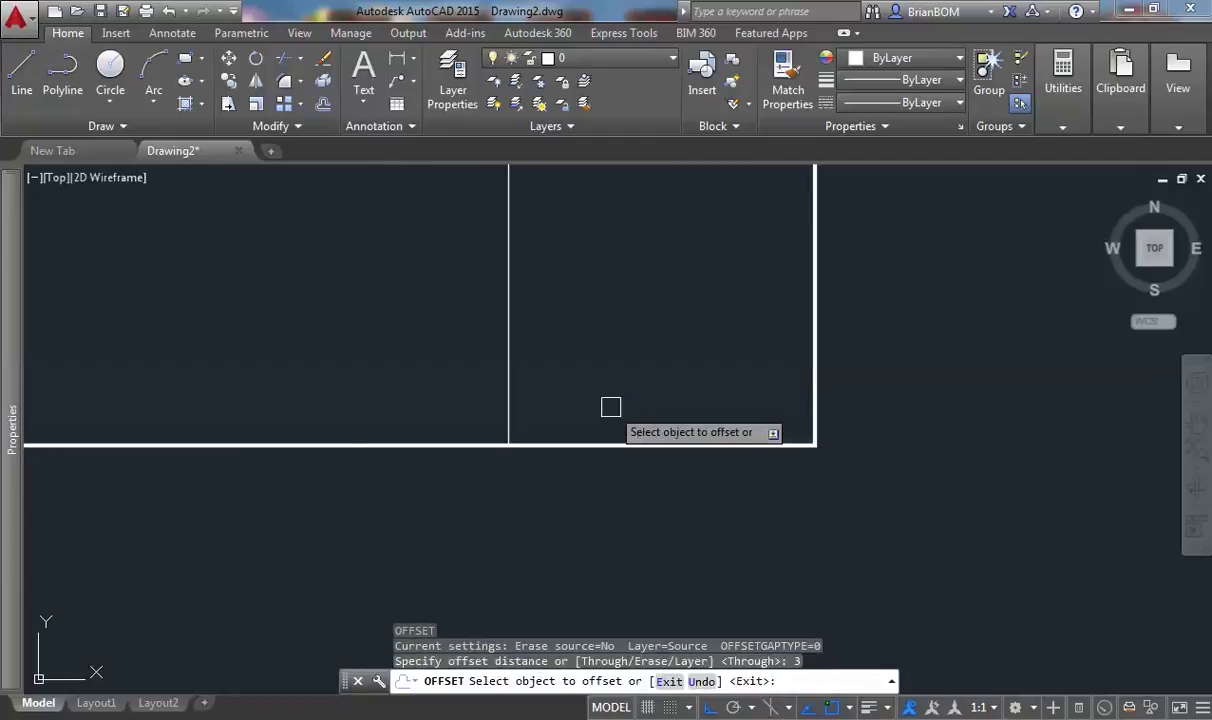
left_click(507, 392)
left_click(503, 392)
scroll(643, 407, "up", 5)
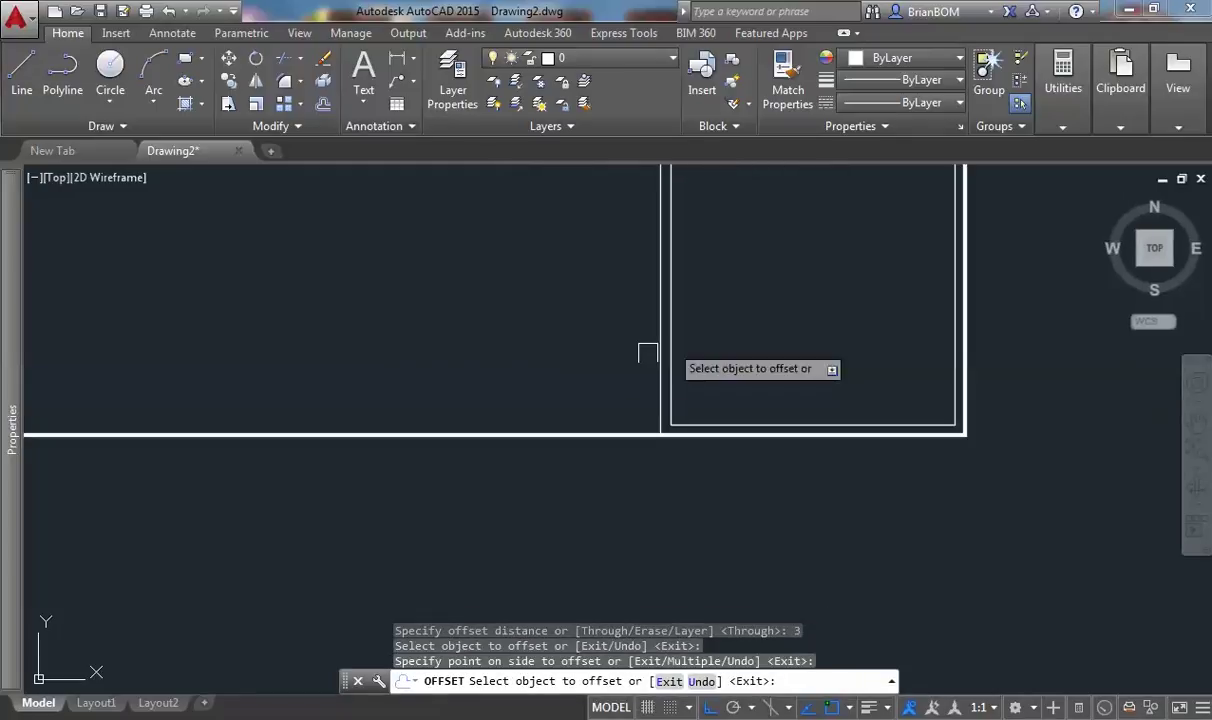
scroll(630, 398, "up", 2)
key("Return")
Erase the original outer rectangle, keeping only its inset copy inside the border.
left_click(636, 395)
left_click(542, 405)
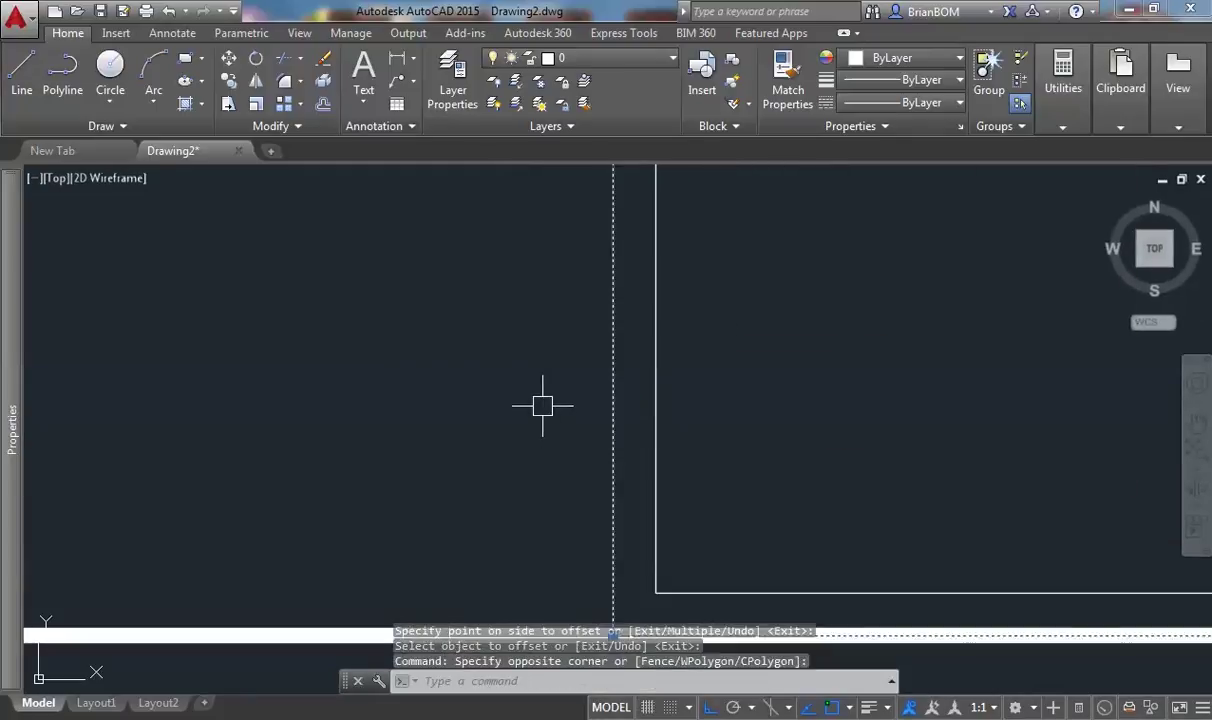
type("e")
key("Return")
scroll(600, 417, "down", 3)
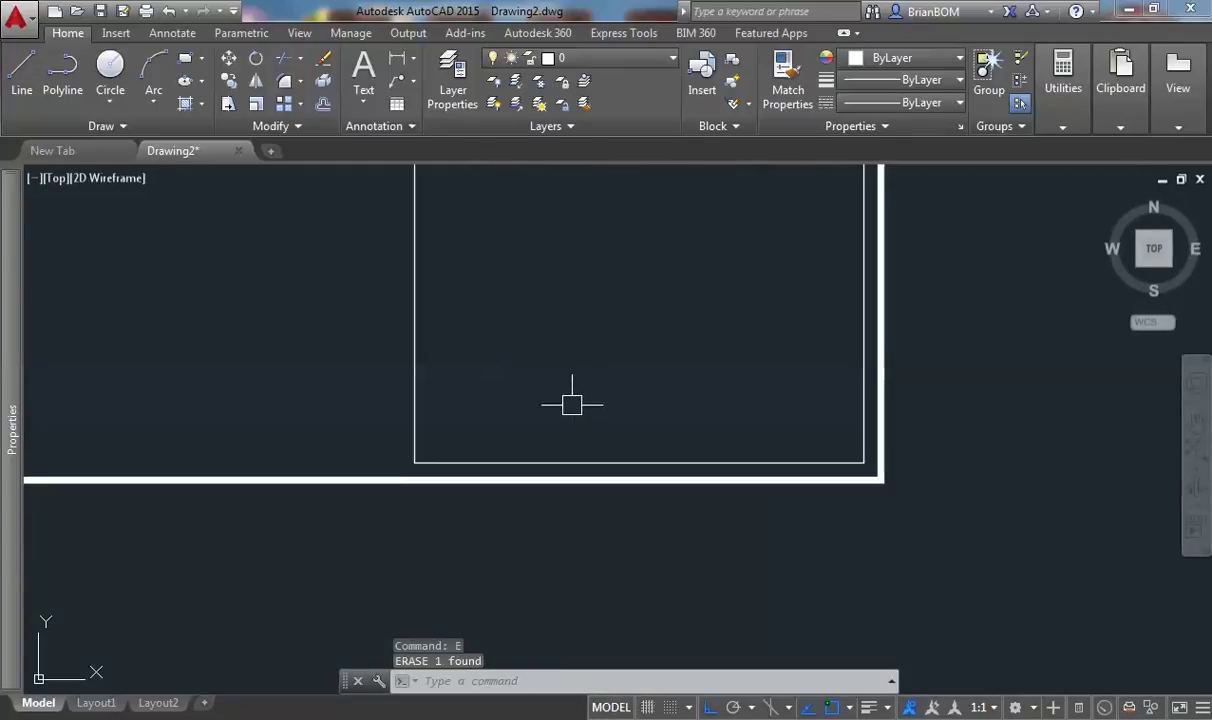
Fillet all corners of the inset title block rectangle as a polyline with a radius of 3.
scroll(378, 467, "up", 1)
middle_click_drag(1120, 448, 855, 508)
scroll(175, 528, "up", 2)
scroll(175, 528, "up", 2)
scroll(184, 514, "down", 4)
middle_click_drag(262, 460, 549, 576)
type("f")
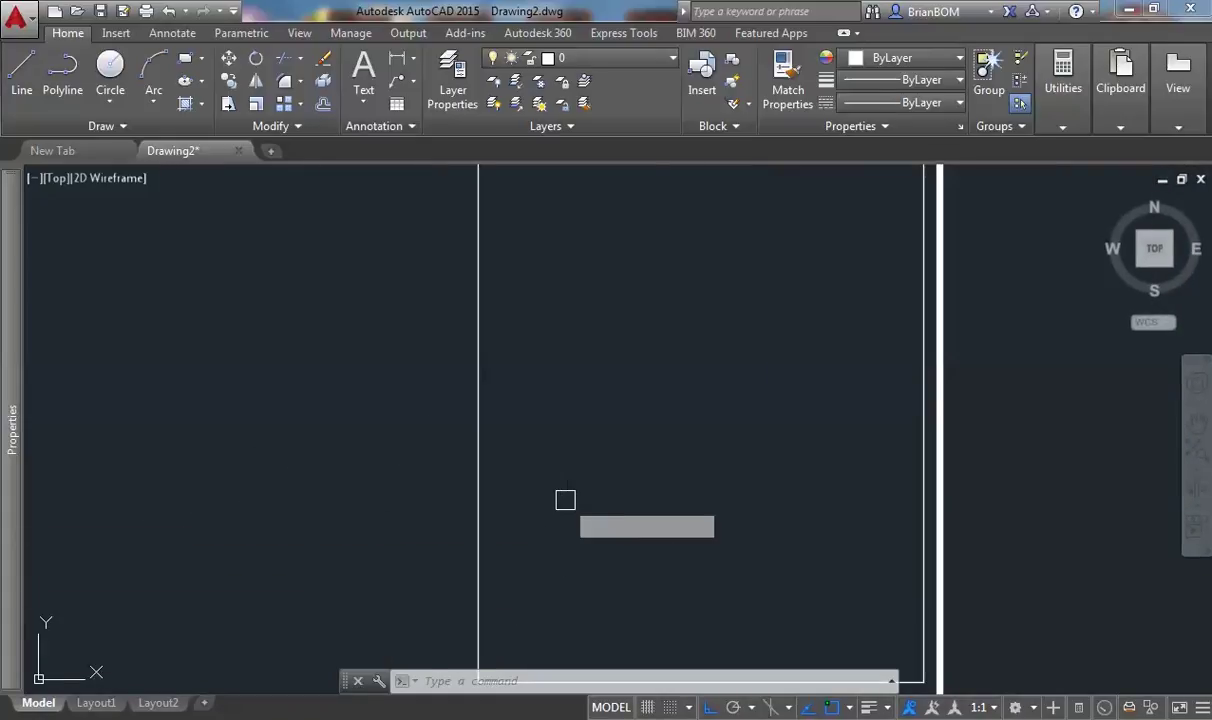
key("Return")
right_click(614, 286)
left_click(645, 389)
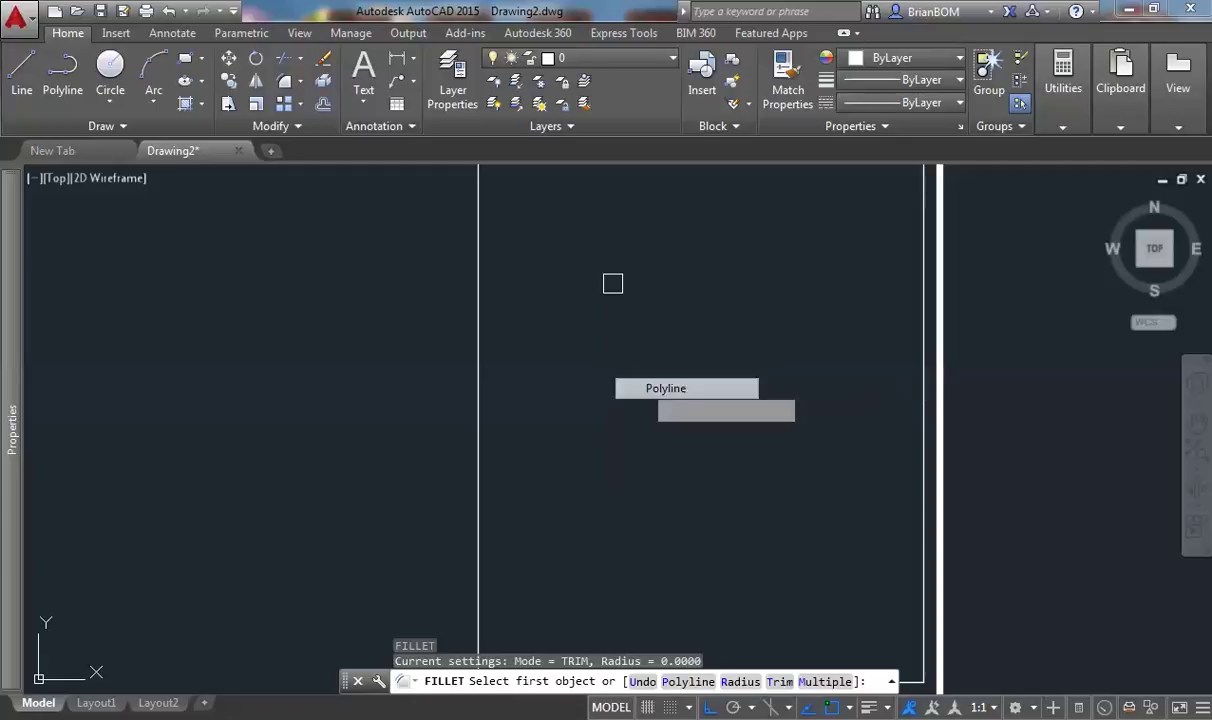
scroll(620, 385, "down", 3)
scroll(590, 340, "up", 2)
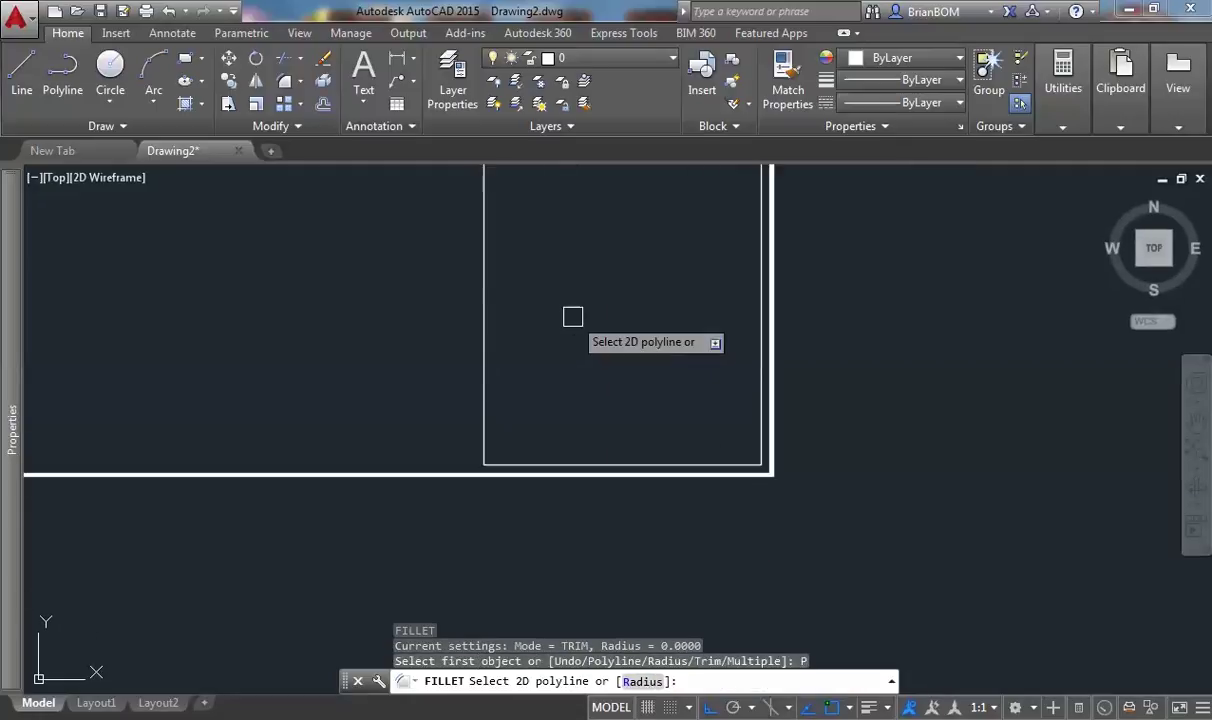
key("Return")
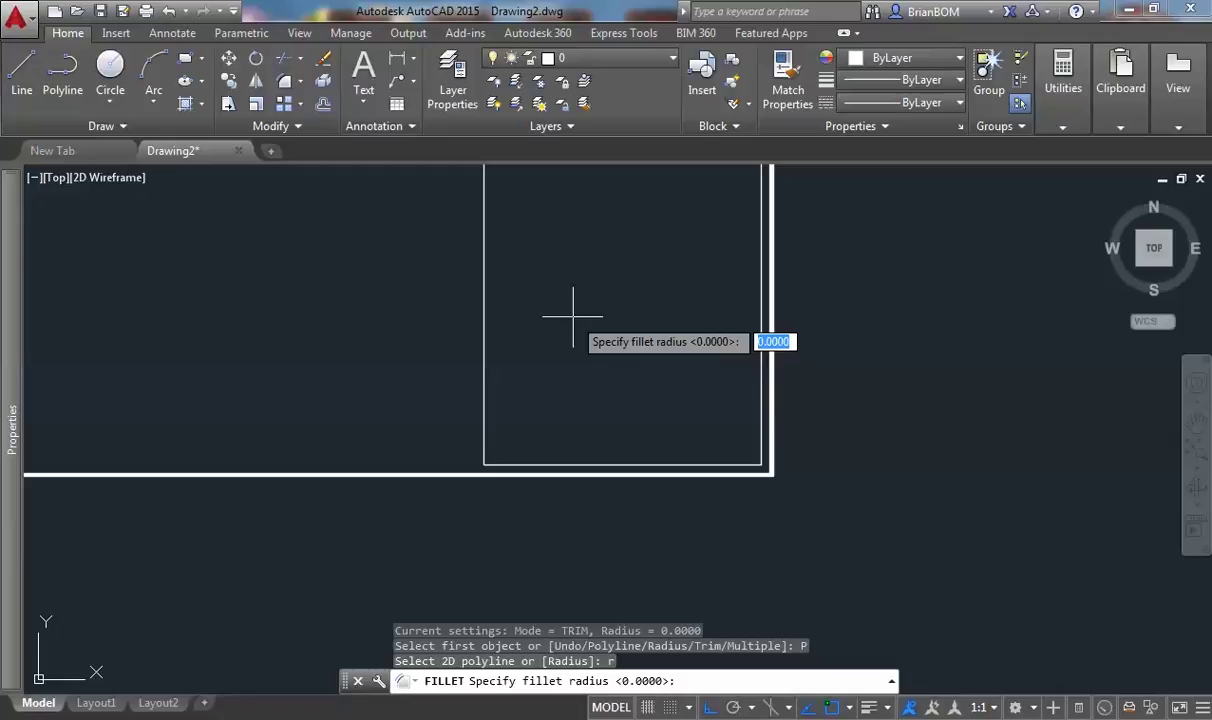
type("3")
key("Return")
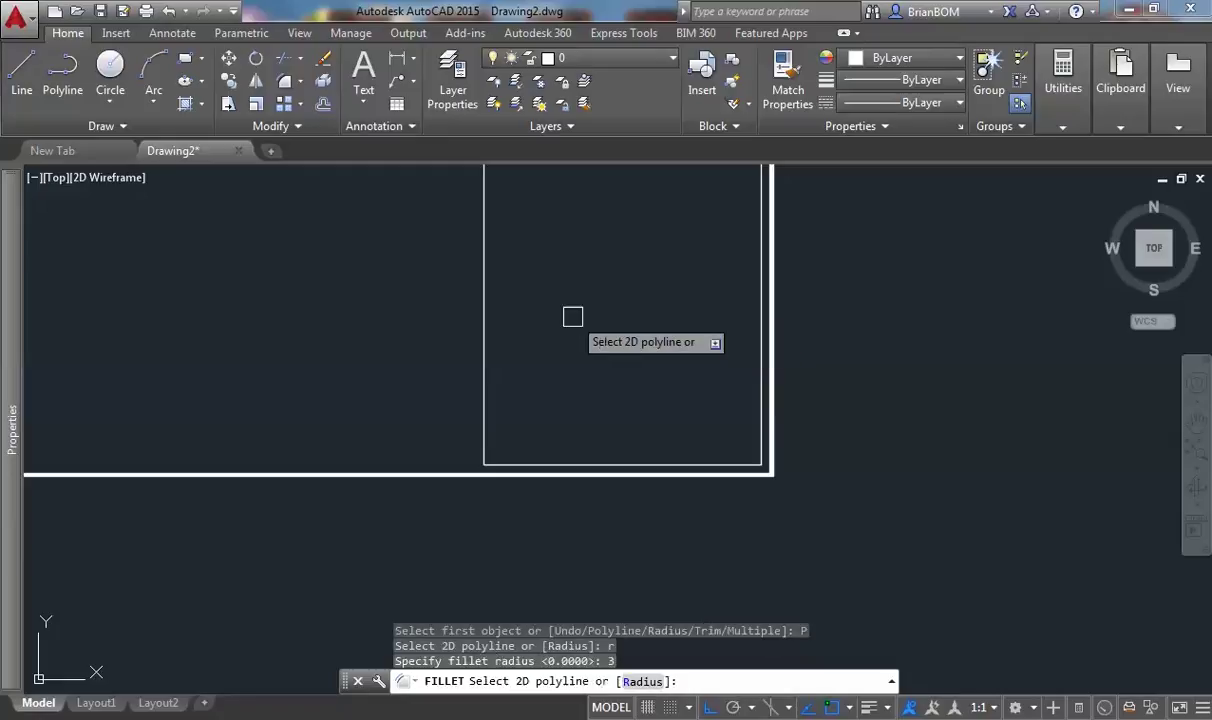
left_click(482, 402)
scroll(519, 487, "up", 2)
scroll(562, 482, "down", 2)
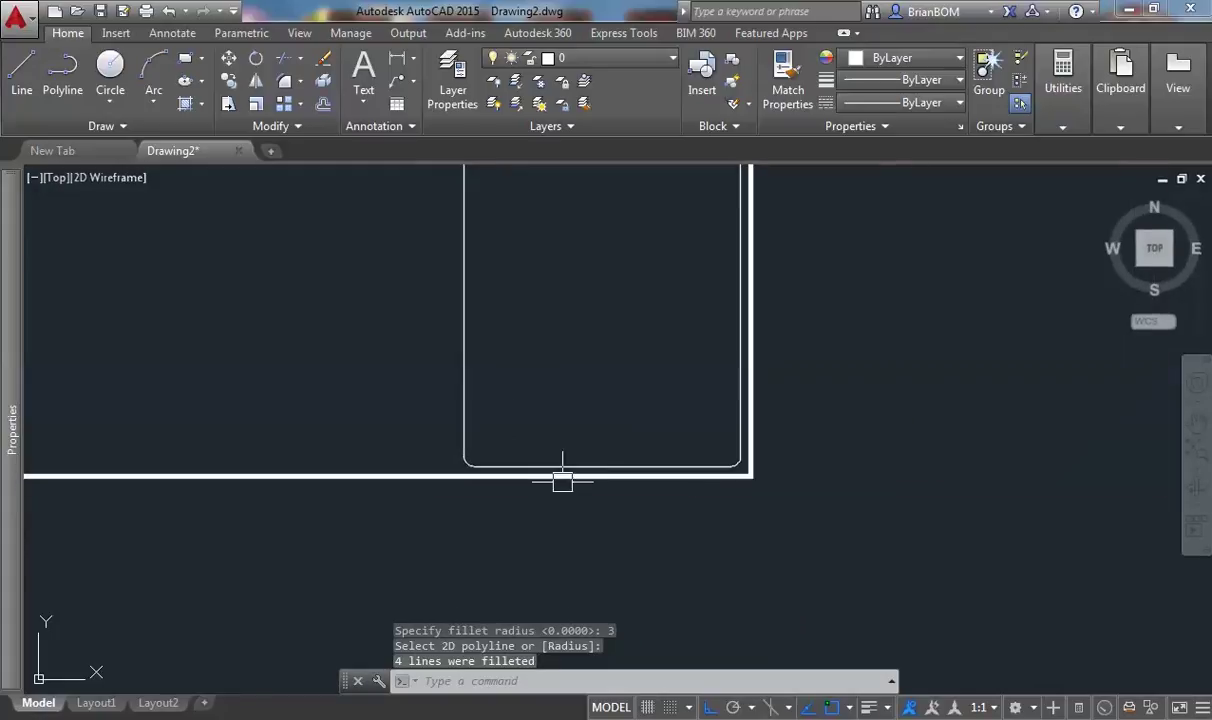
Draw a horizontal line across the title block from its left edge's midpoint perpendicular to its right edge.
scroll(724, 462, "down", 3)
scroll(668, 319, "up", 3)
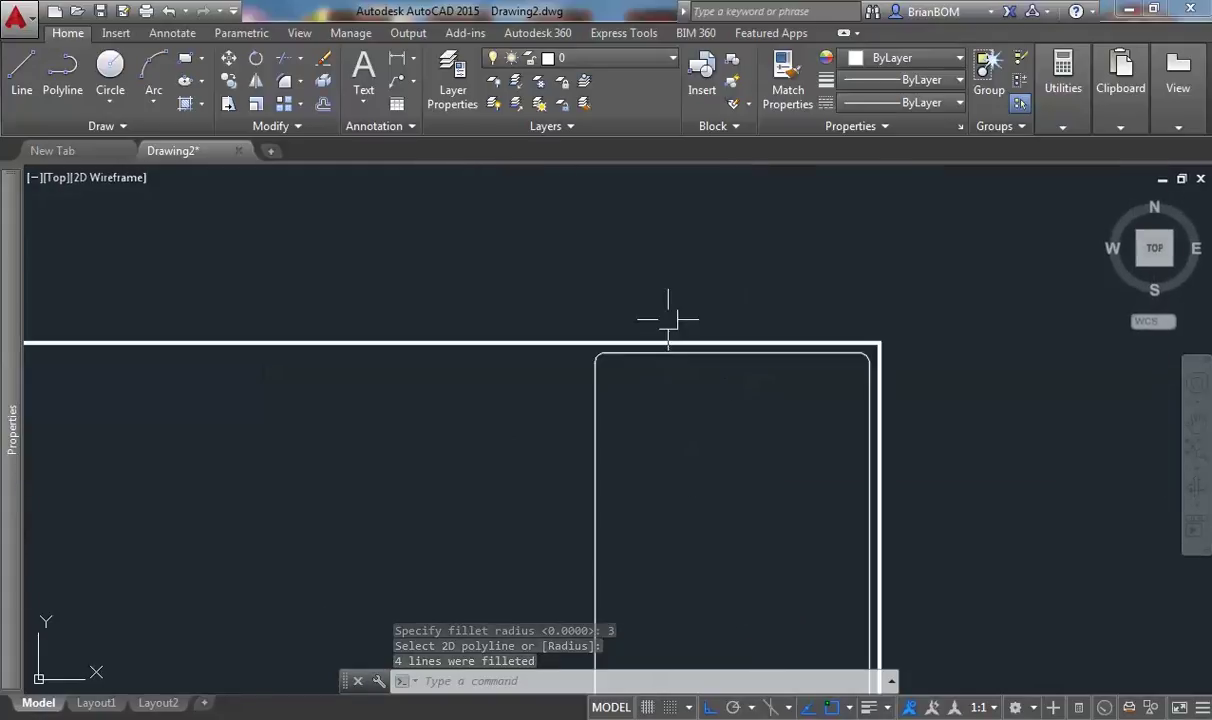
left_click(21, 72)
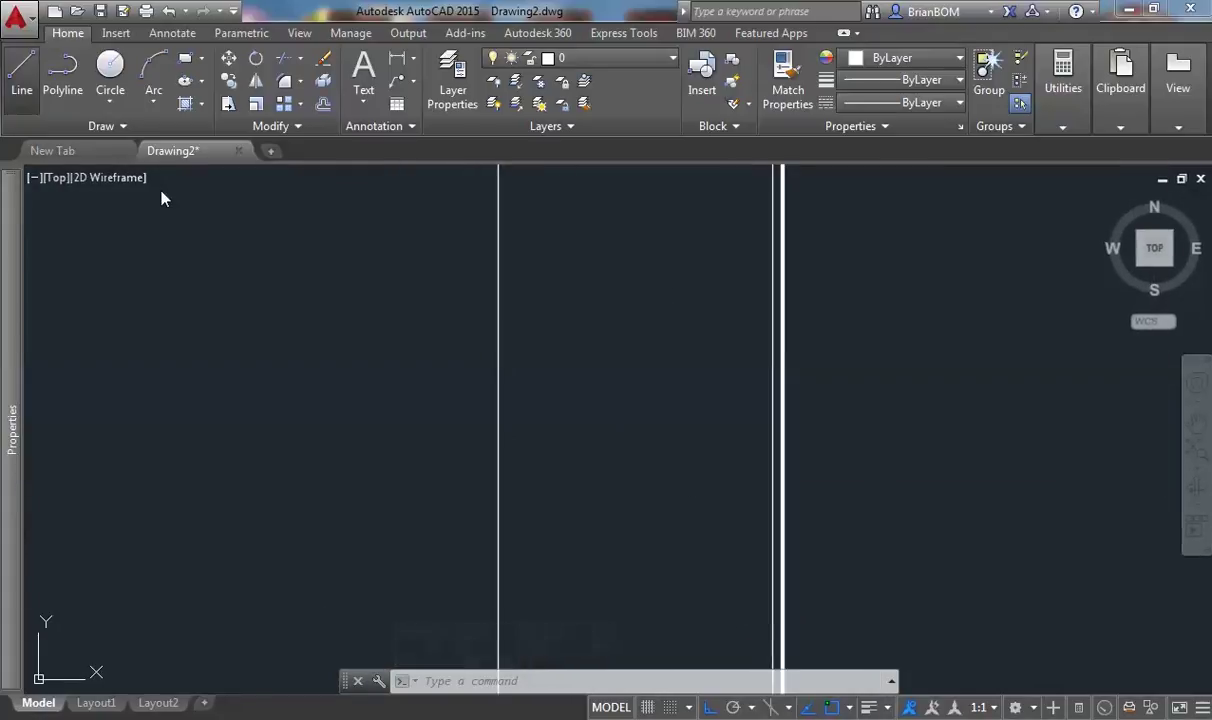
scroll(545, 357, "down", 3)
mouse_move(551, 357)
middle_mouse_down()
mouse_move(552, 446)
mouse_move(592, 346)
middle_mouse_up()
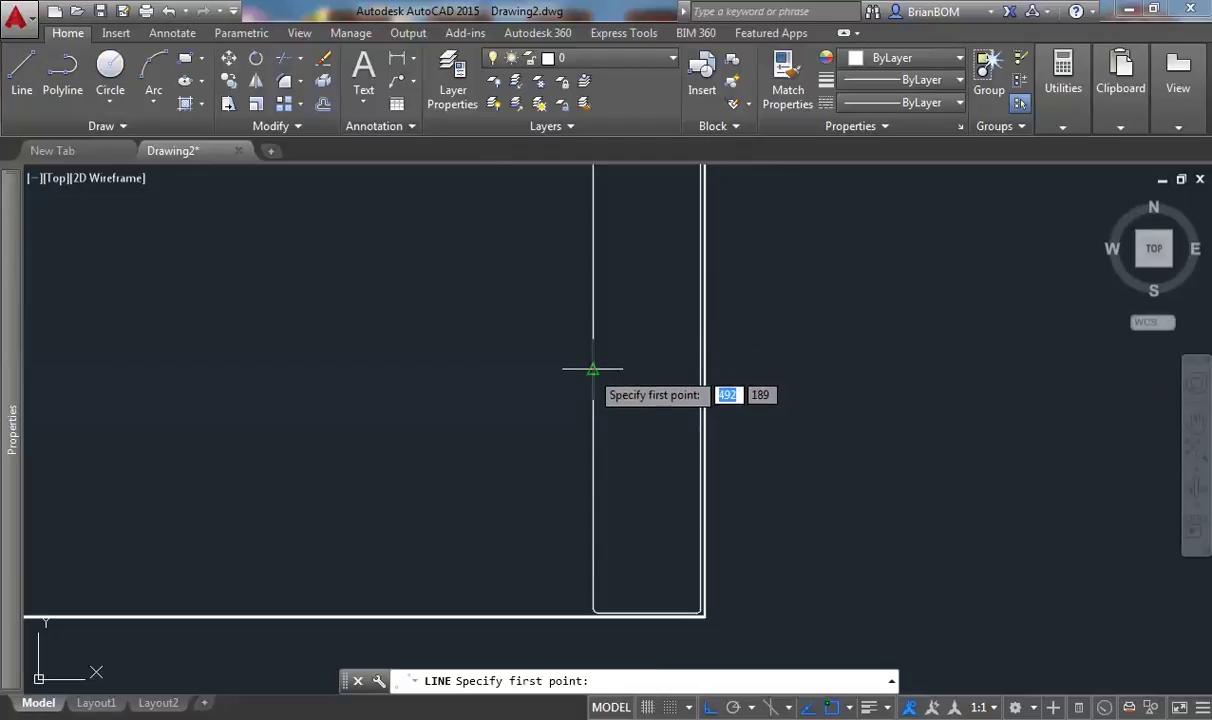
left_click(593, 369)
scroll(728, 372, "up", 4)
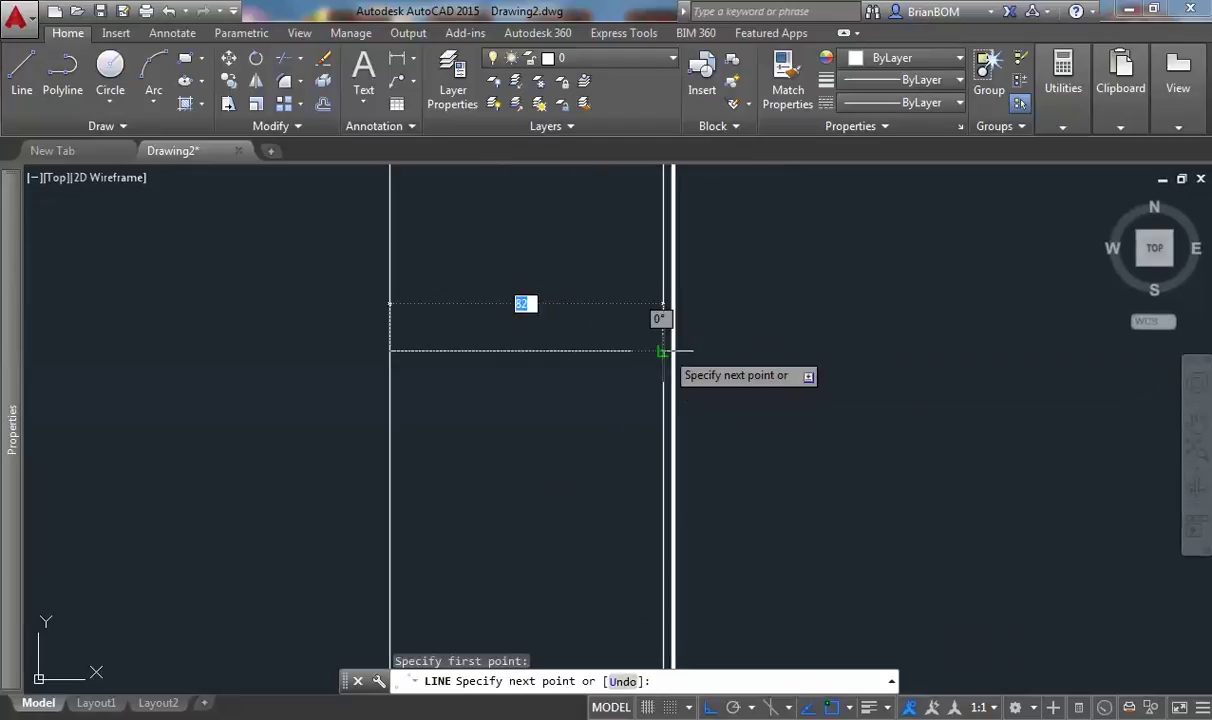
left_click(662, 351)
key("Return")
Offset the title block's horizontal midline by 30 both upward and downward.
scroll(520, 335, "down", 4)
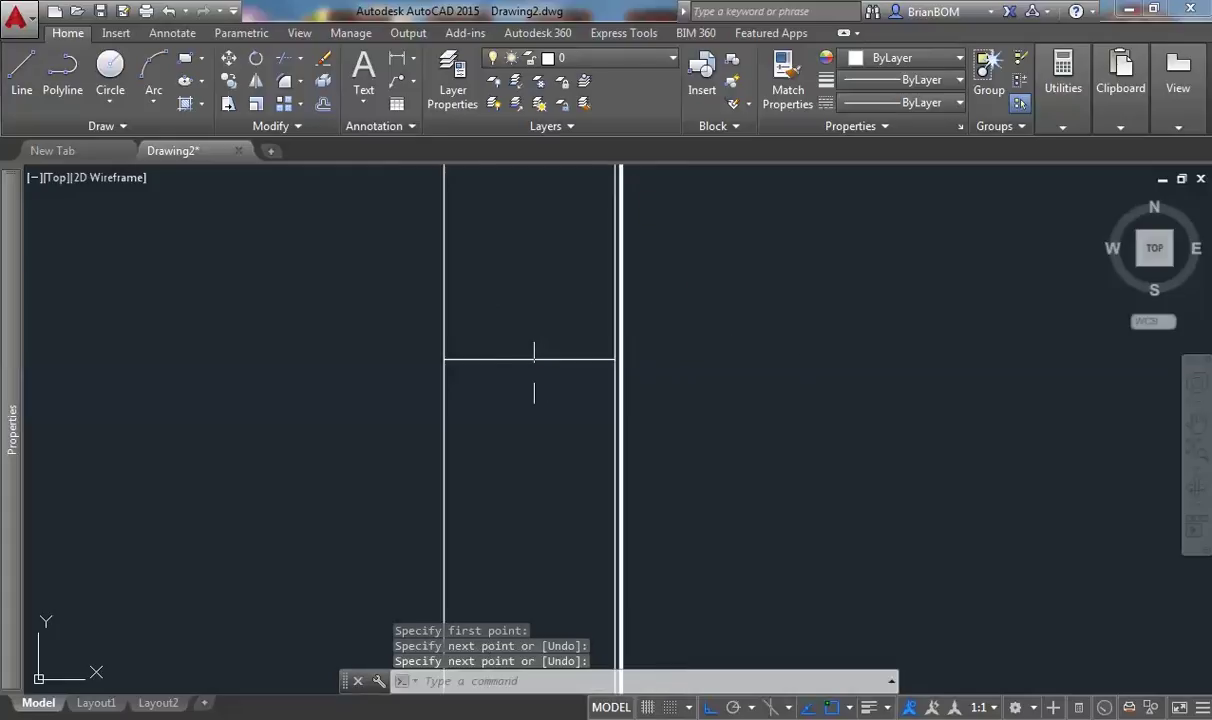
type("o")
key("Return")
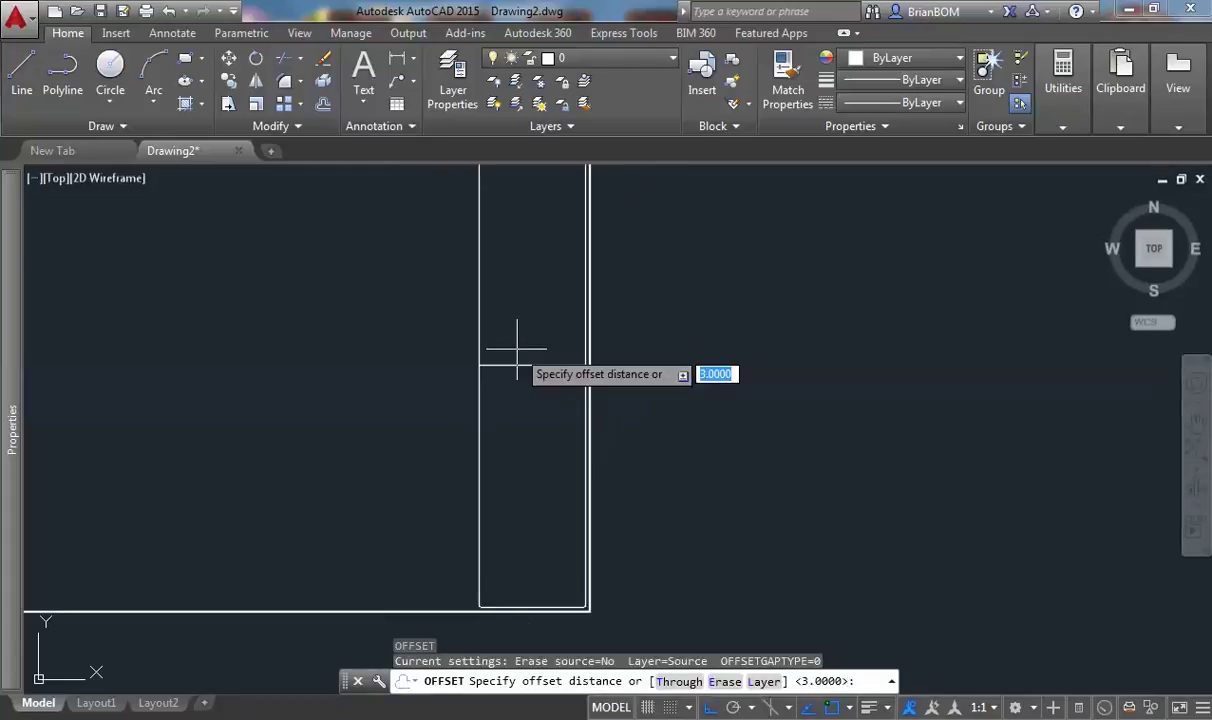
type("30")
key("Return")
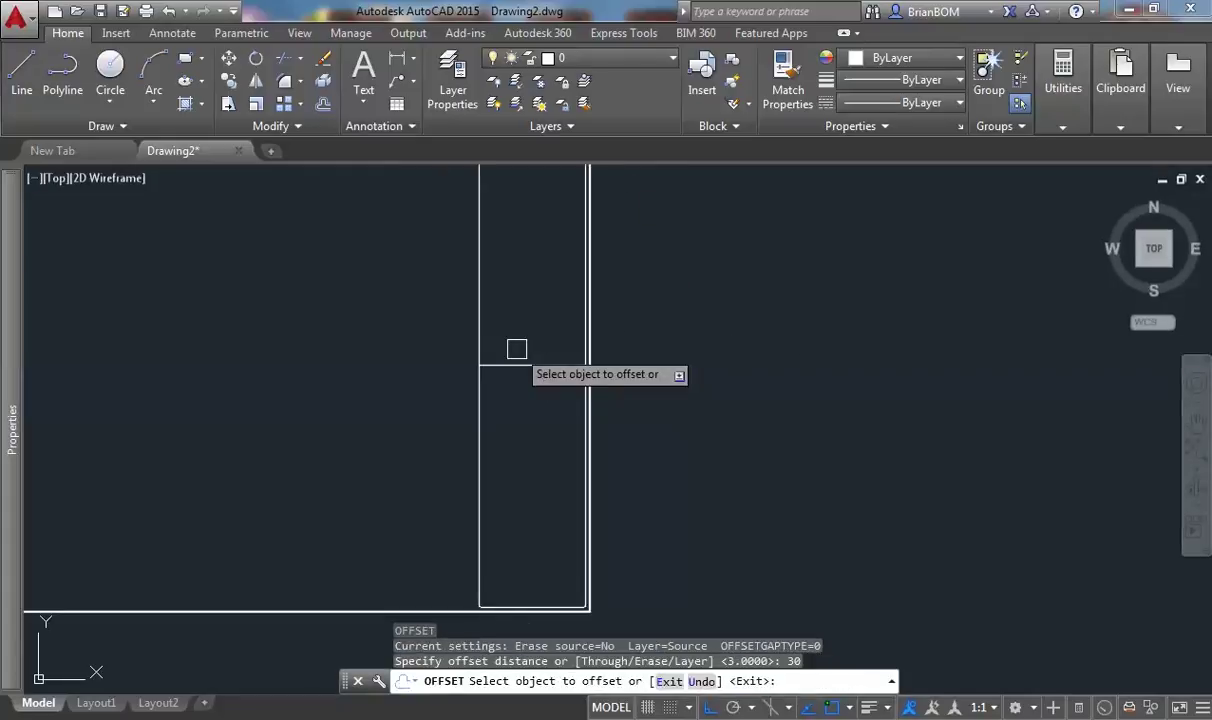
scroll(522, 356, "up", 2)
left_click(525, 354)
left_click(520, 328)
left_click(515, 354)
left_click(525, 425)
key("Return")
Erase the original midline, keeping only its two offset copies in the title block.
scroll(533, 401, "up", 2)
left_click(560, 372)
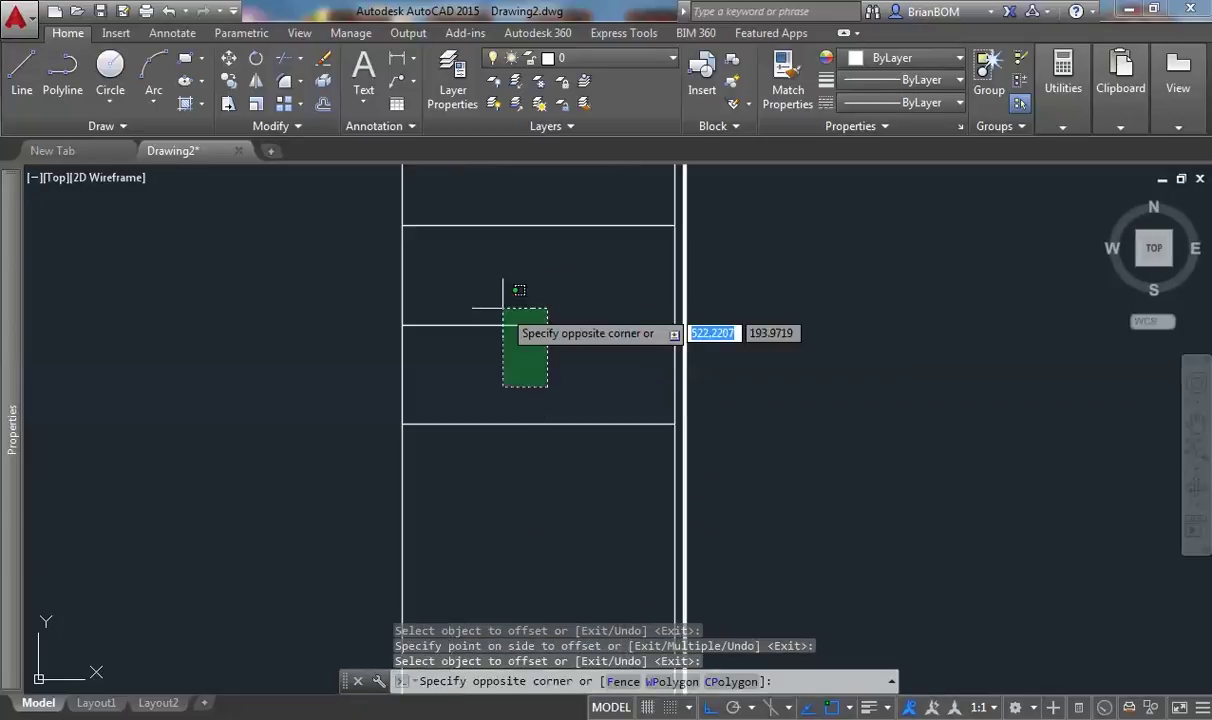
left_click(512, 300)
type("e")
key("Return")
Offset the lower title block divider downward by 30 four times in succession, each time from the newest line.
scroll(510, 365, "down", 4)
middle_click_drag(514, 379, 678, 311)
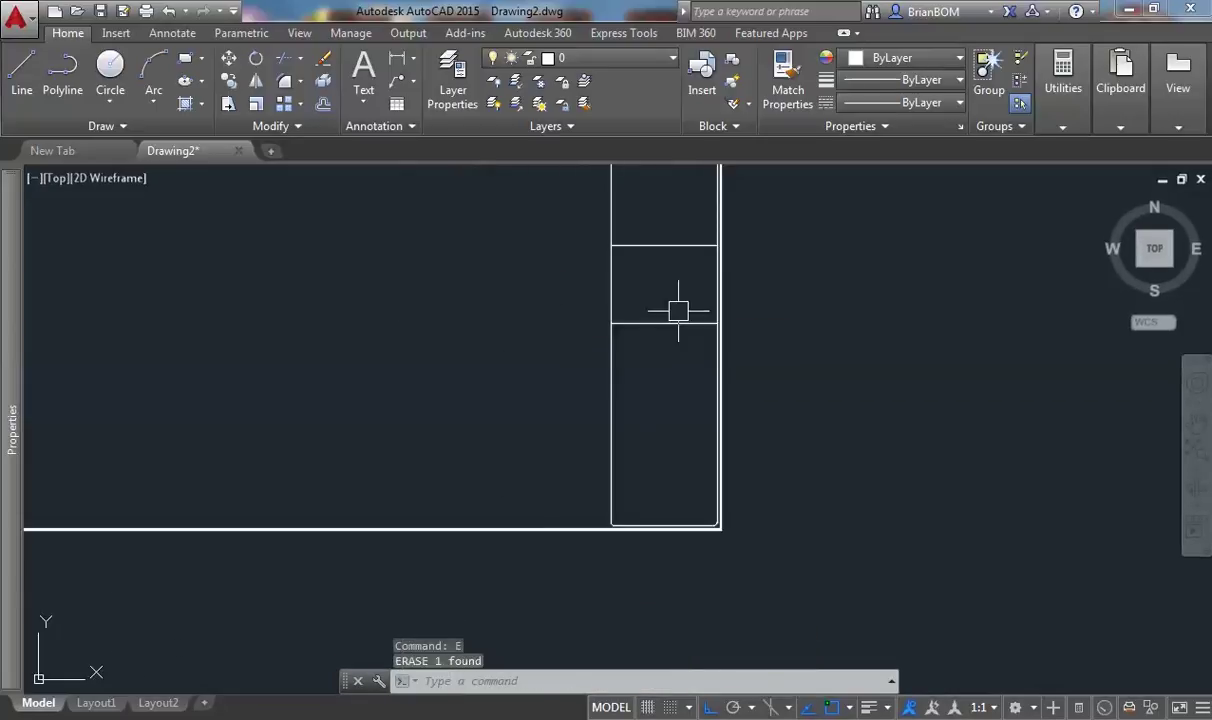
type("o")
key("Return")
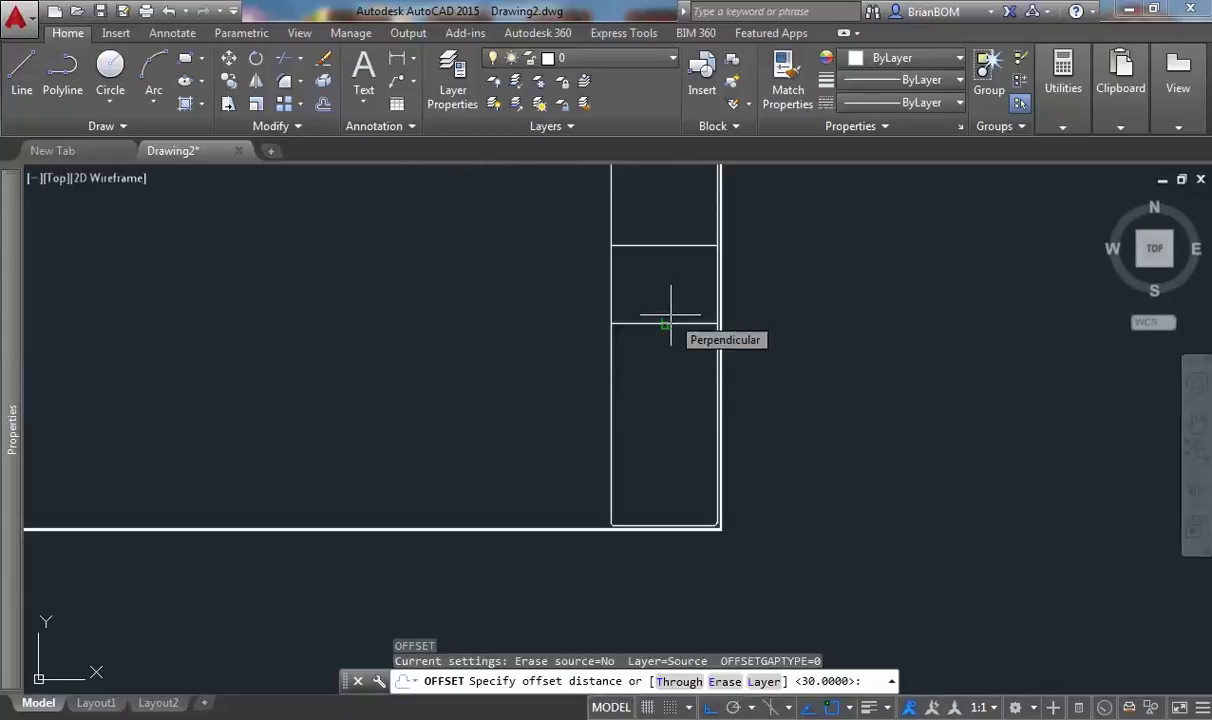
key("Return")
scroll(657, 308, "up", 4)
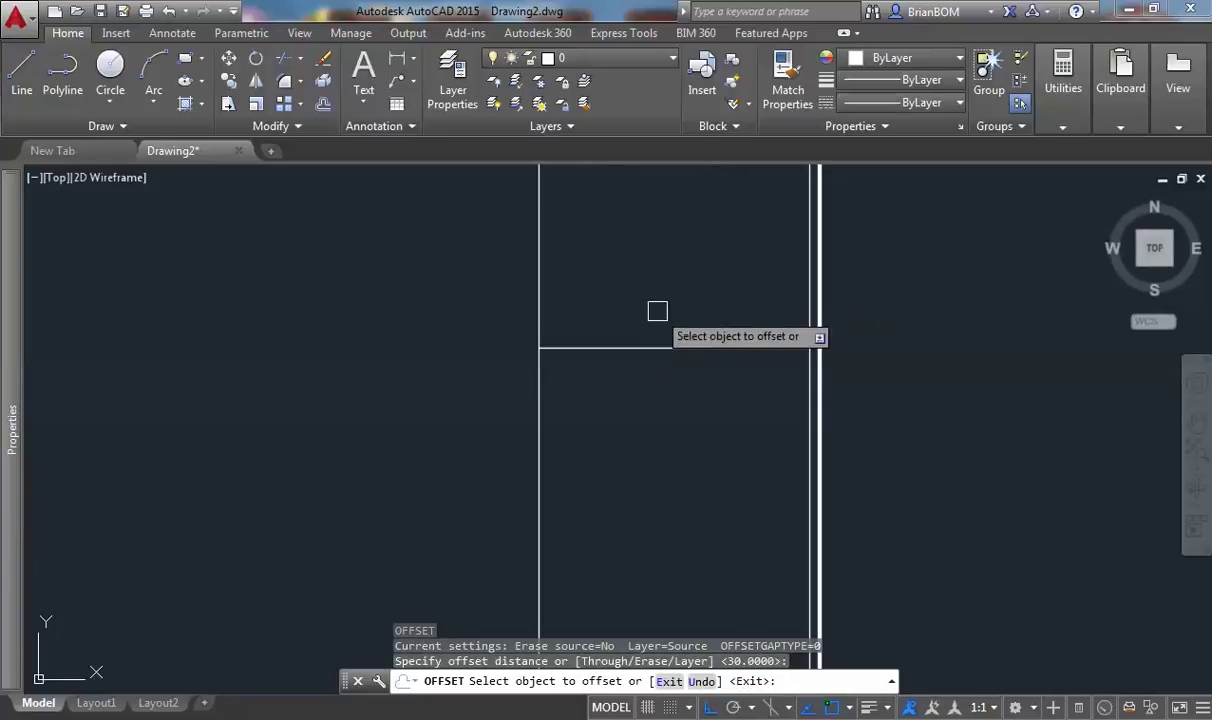
left_click(663, 349)
left_click(657, 488)
scroll(660, 495, "down", 4)
middle_click_drag(660, 495, 700, 263)
scroll(700, 263, "up", 4)
left_click(709, 232)
left_click(705, 330)
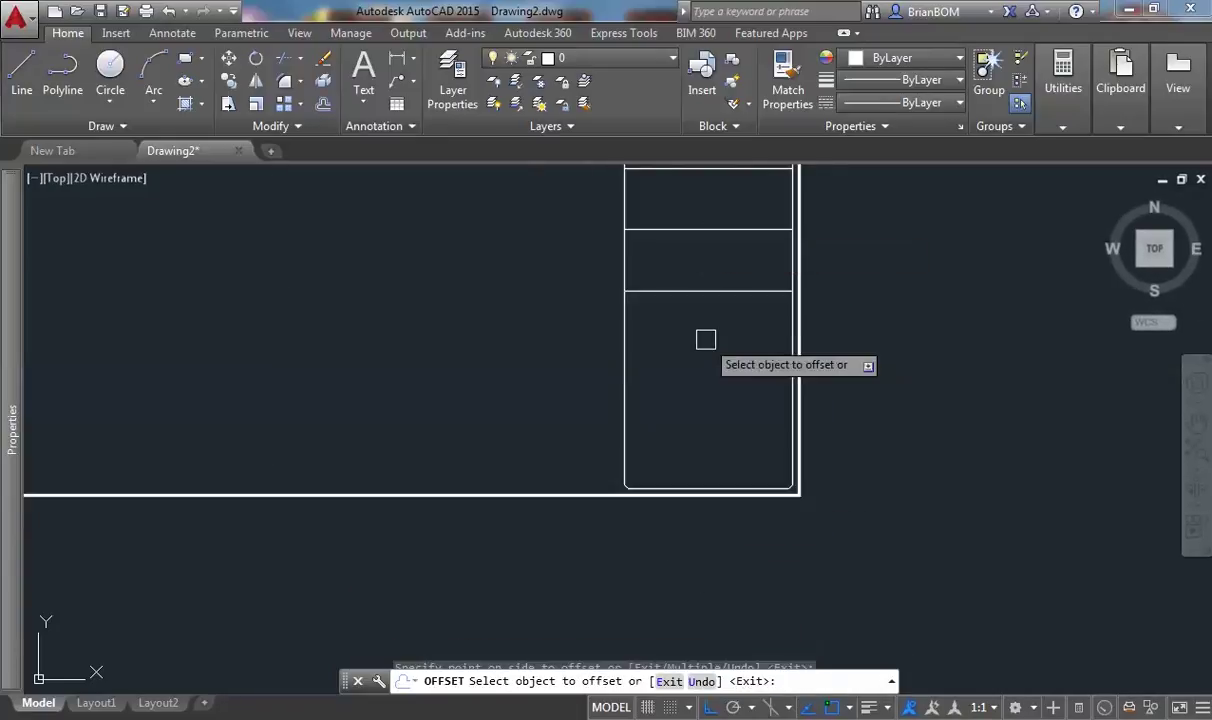
left_click(716, 291)
left_click(712, 335)
left_click(713, 353)
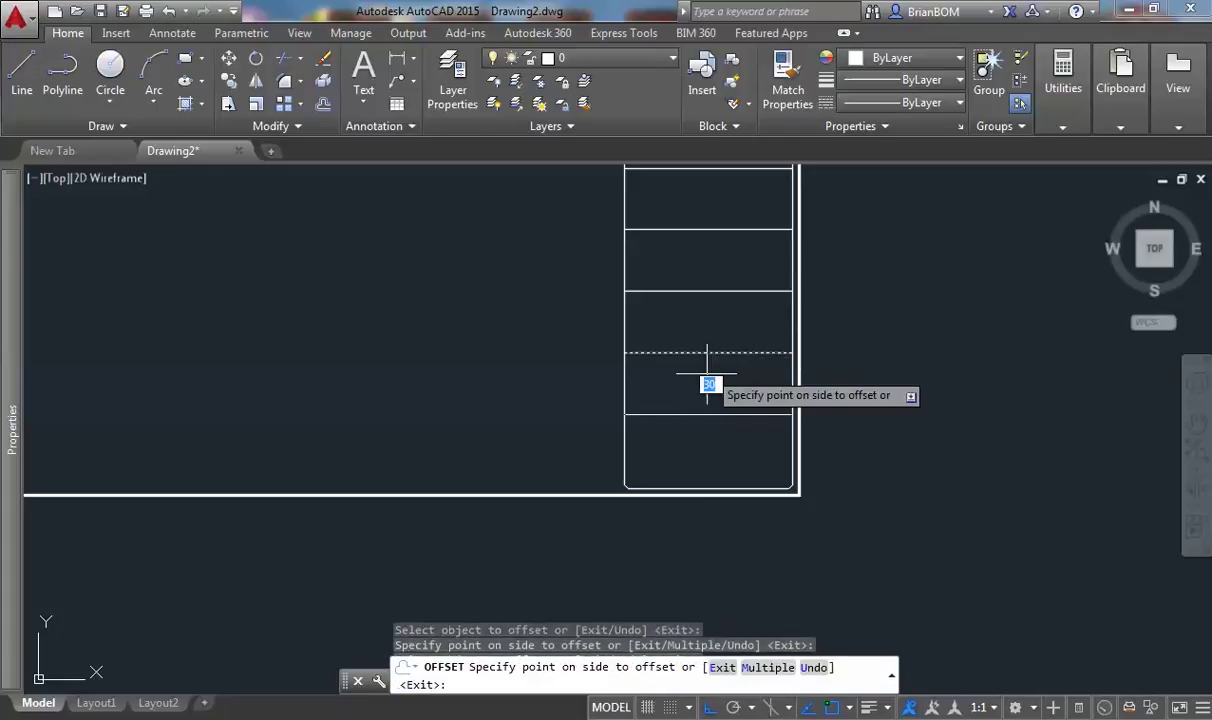
left_click(686, 444)
scroll(714, 482, "up", 4)
middle_click_drag(714, 482, 579, 368)
key("Escape")
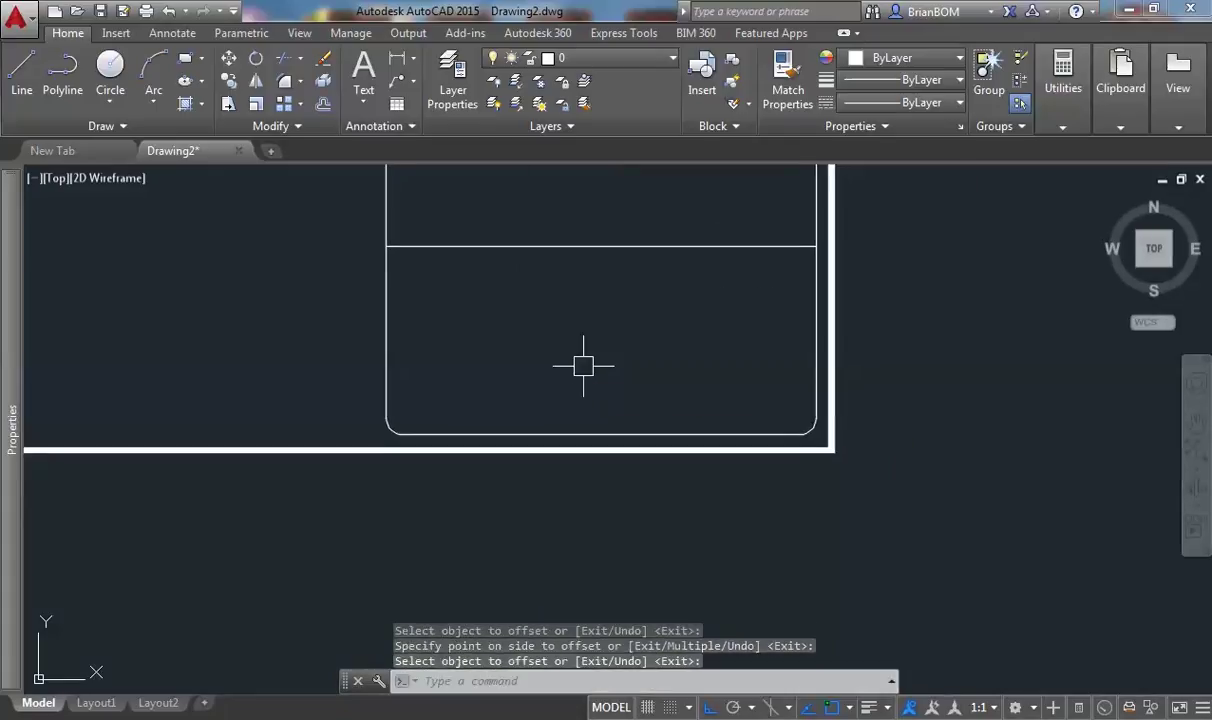
Measure the vertical distance from the lowest divider to the title block's bottom edge.
type("di")
key("Return")
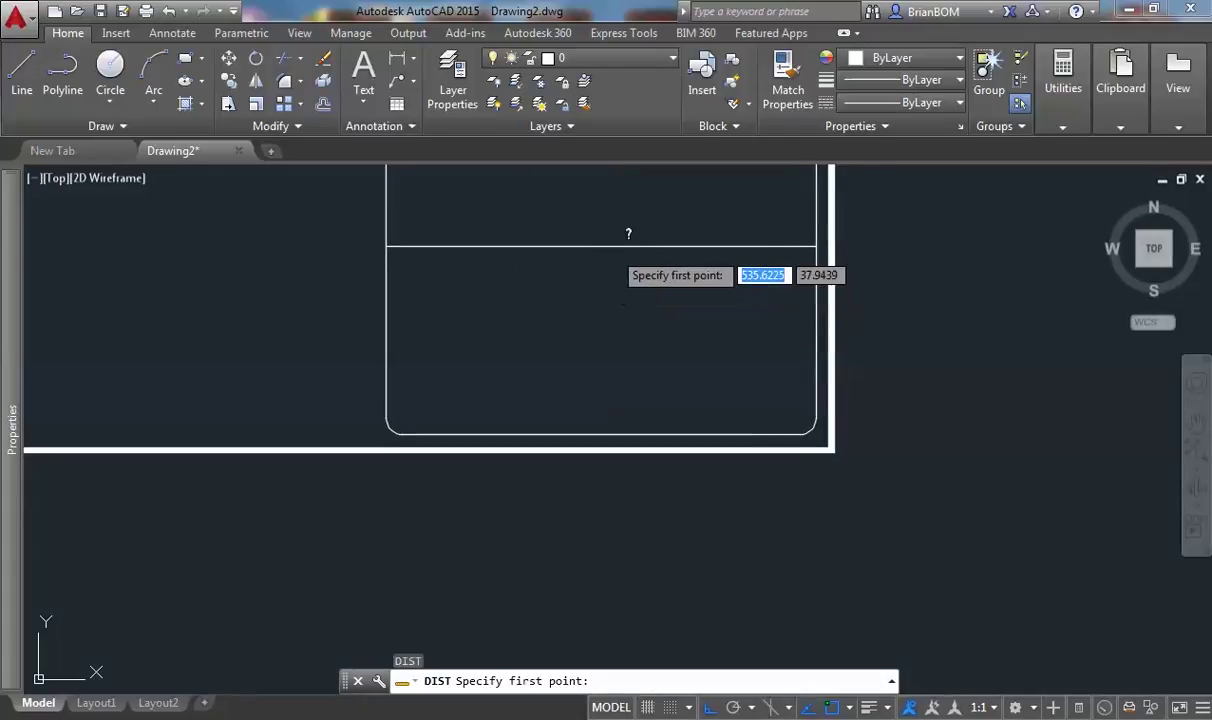
left_click(601, 245)
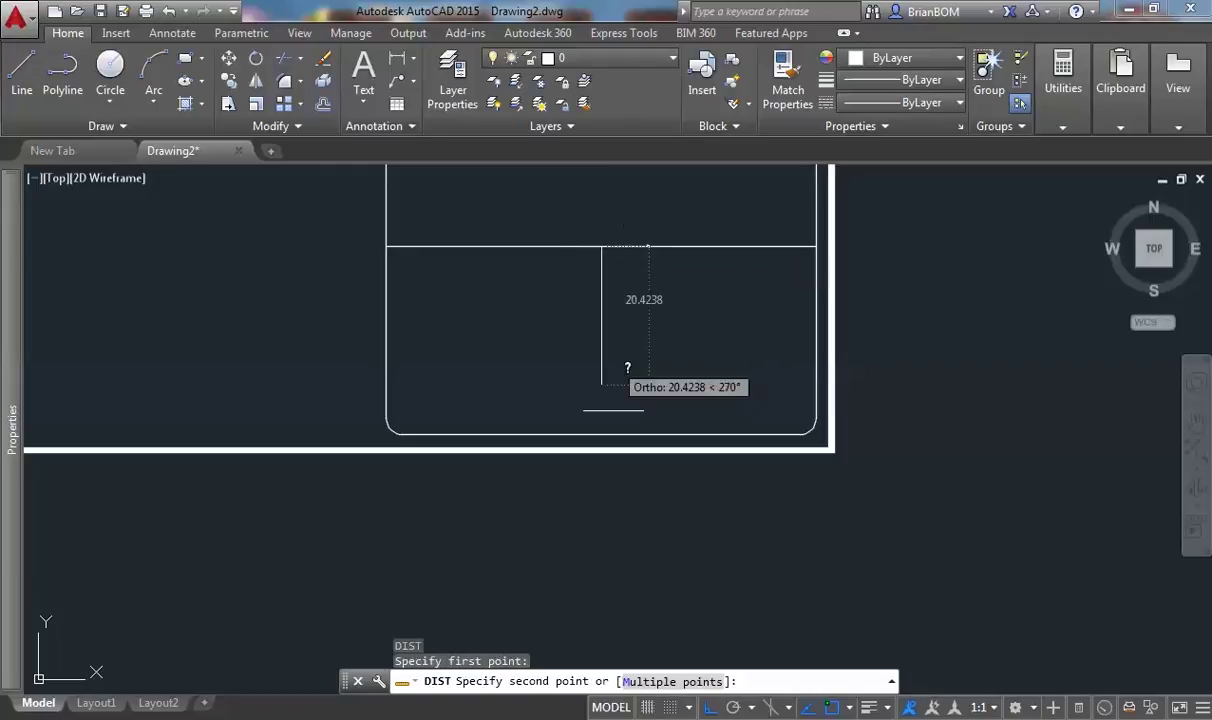
left_click(601, 435)
Offset the lowest divider downward by 12 twice to split the bottom compartment into three rows.
middle_click_drag(584, 311, 718, 355)
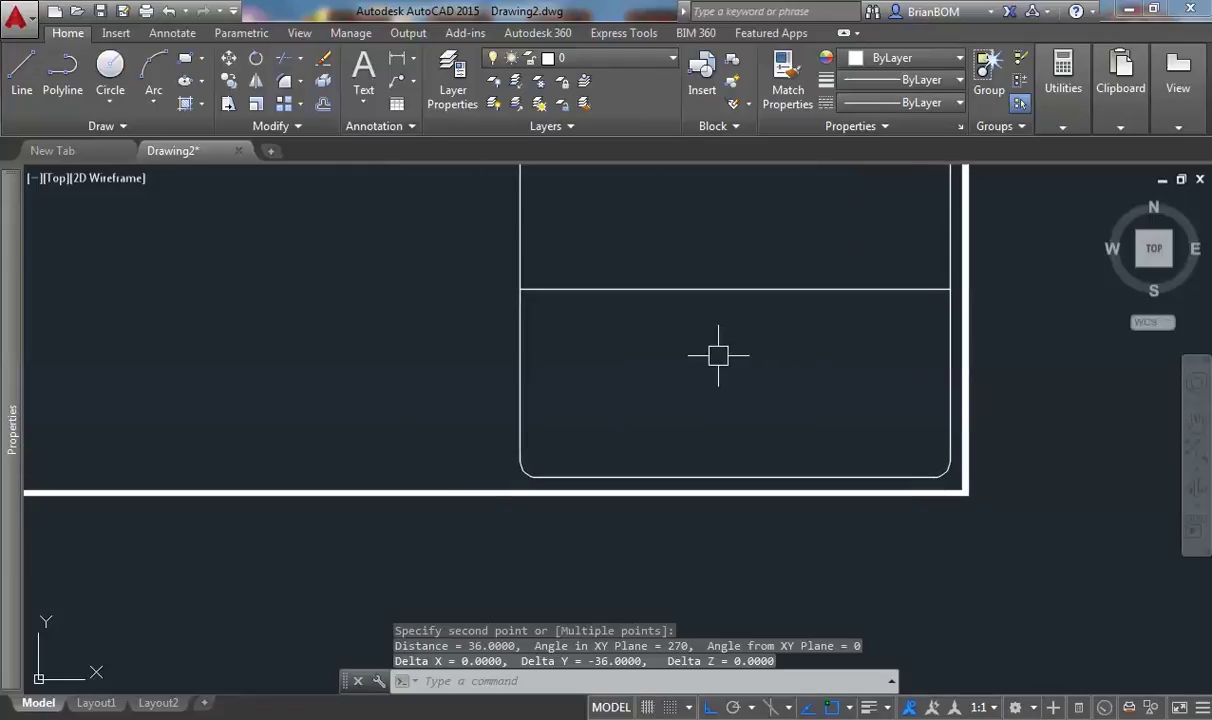
type("o")
key("Return")
type("12")
key("Return")
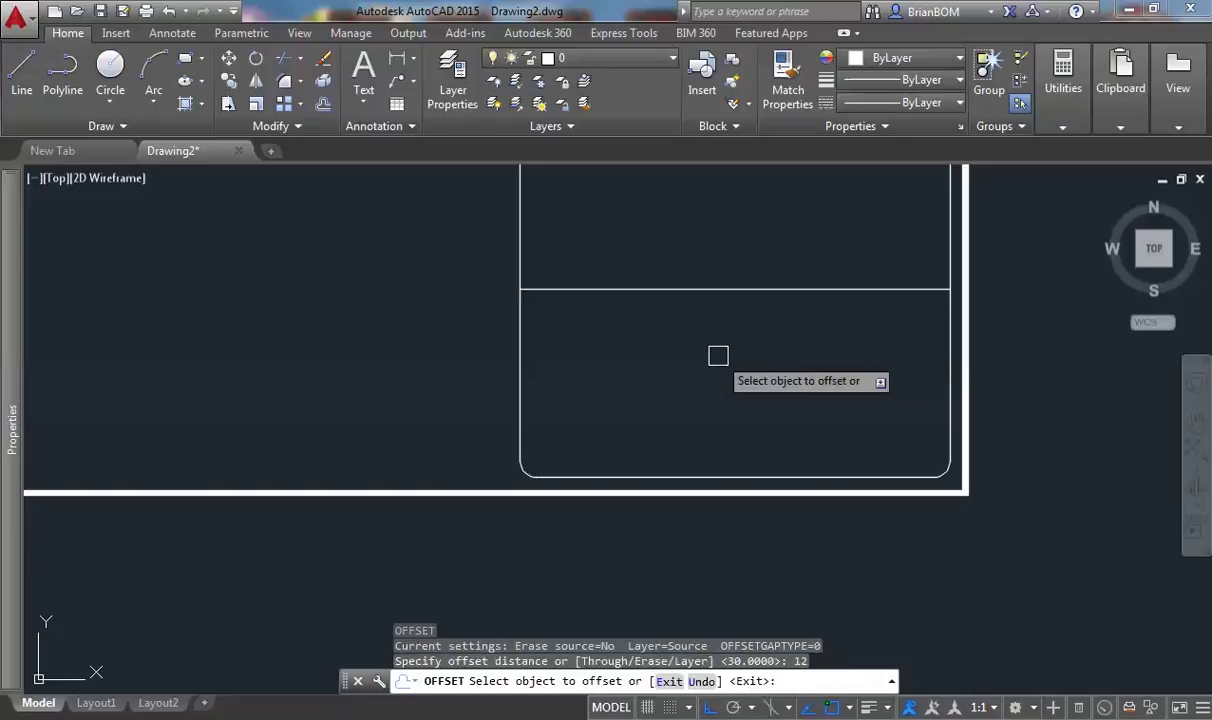
left_click(747, 289)
left_click(747, 375)
left_click(745, 352)
left_click(747, 405)
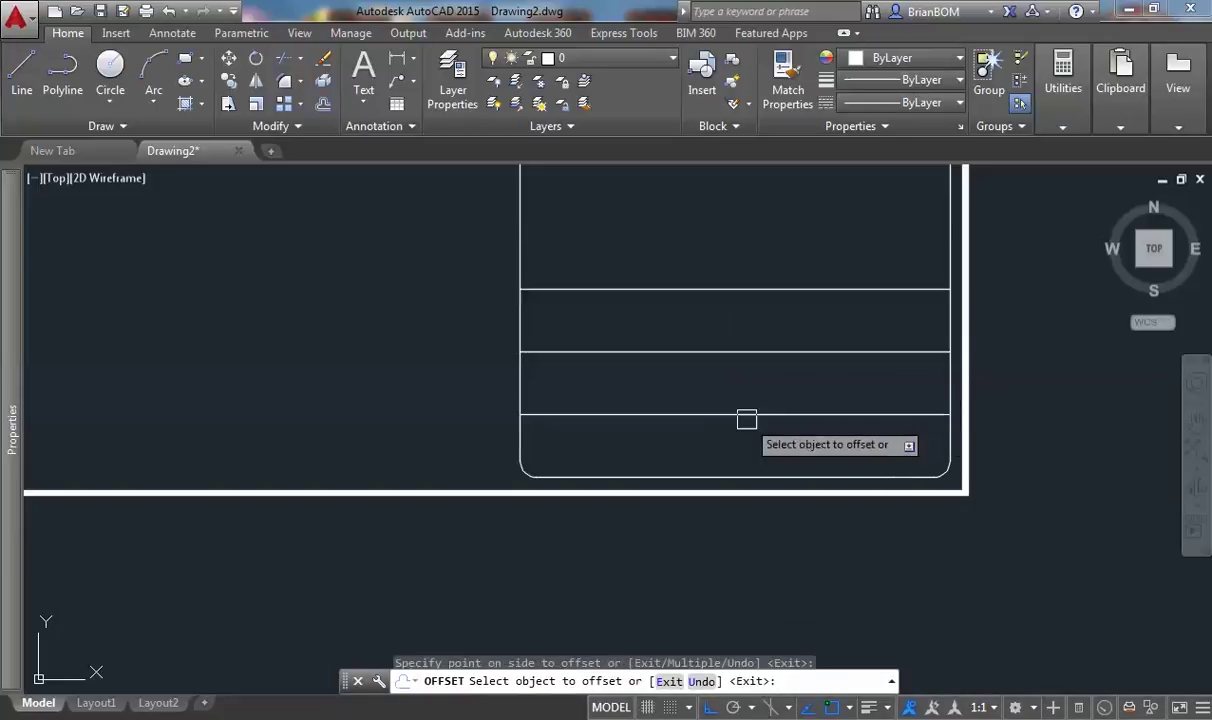
key("Return")
Offset the title block's uppermost divider downward by 5 twice to form two narrow rows.
scroll(725, 287, "down", 3)
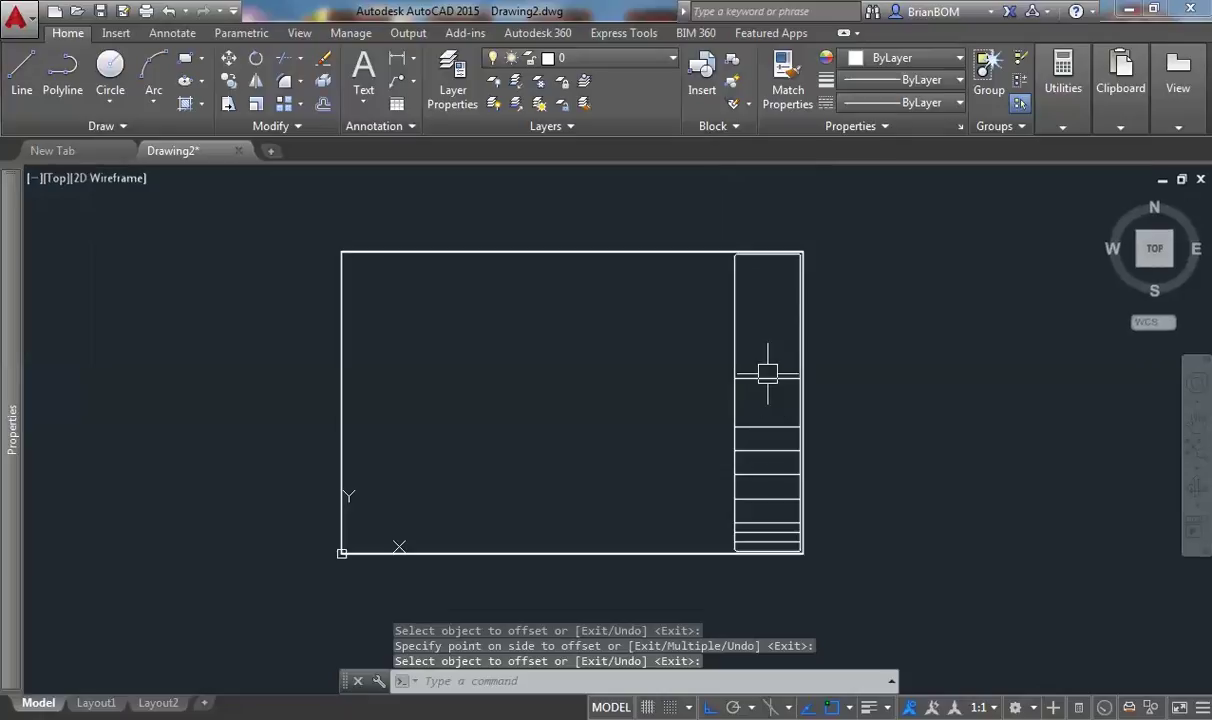
scroll(771, 371, "up", 2)
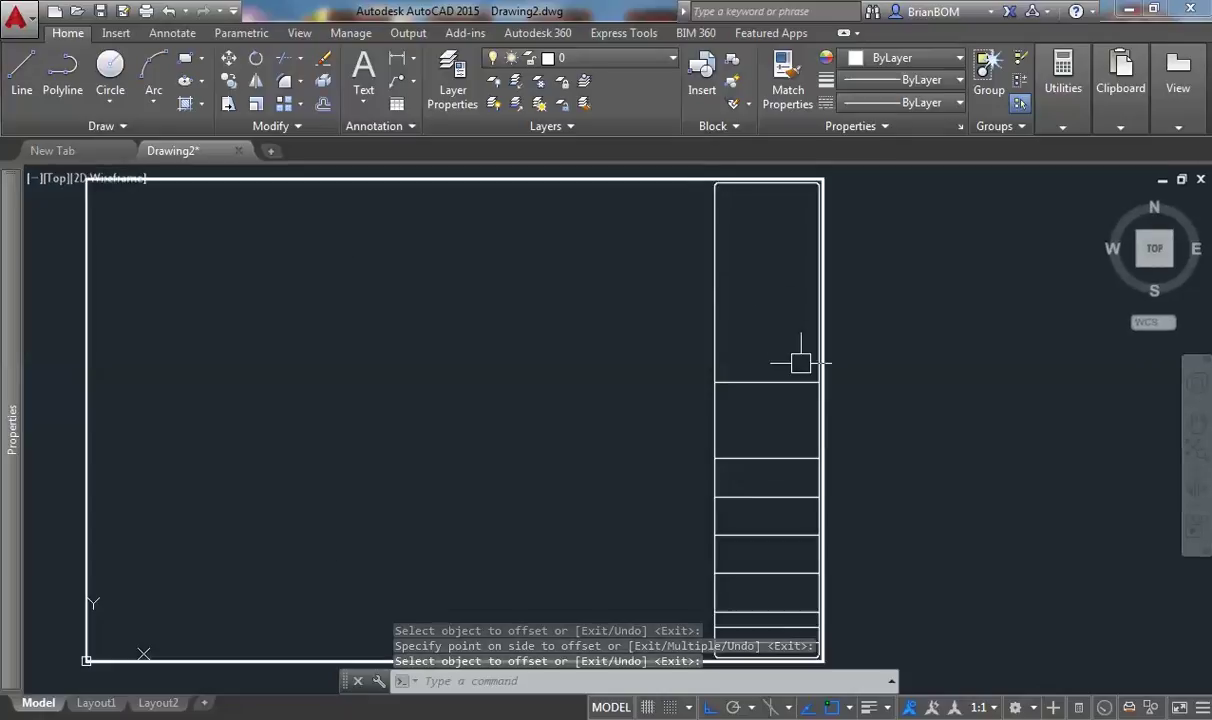
middle_click_drag(817, 452, 698, 276)
scroll(670, 265, "up", 4)
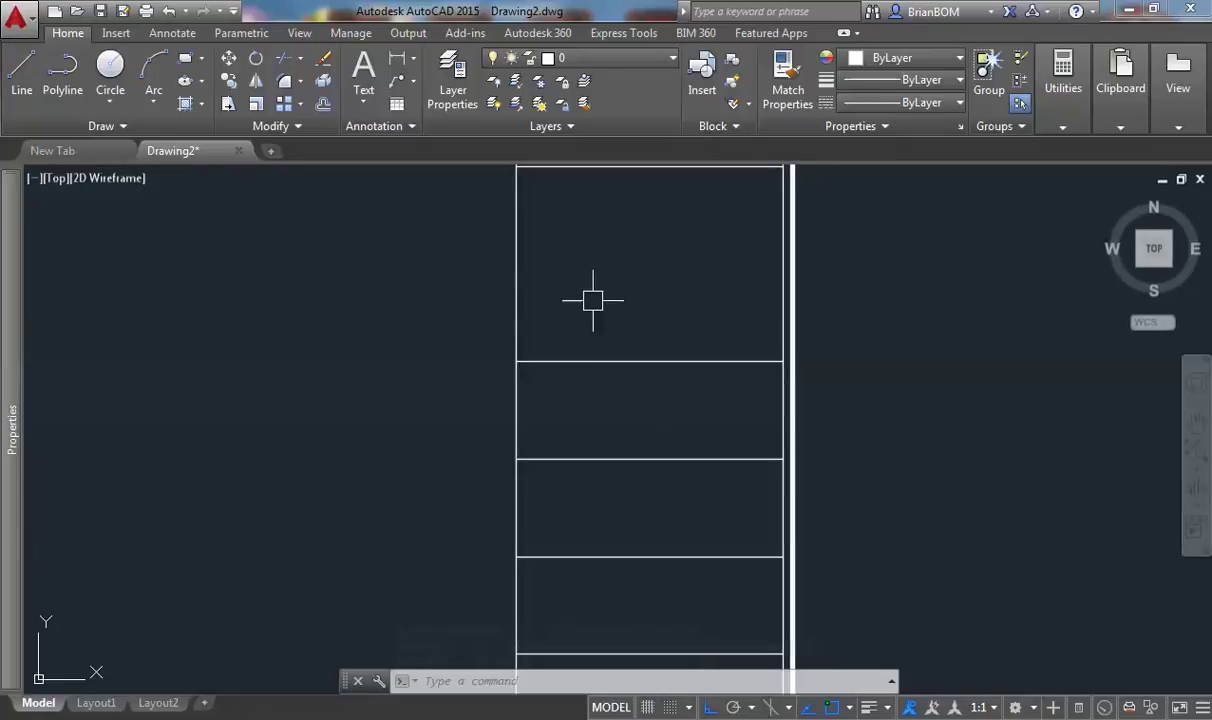
scroll(613, 415, "down", 2)
middle_click_drag(617, 379, 590, 339)
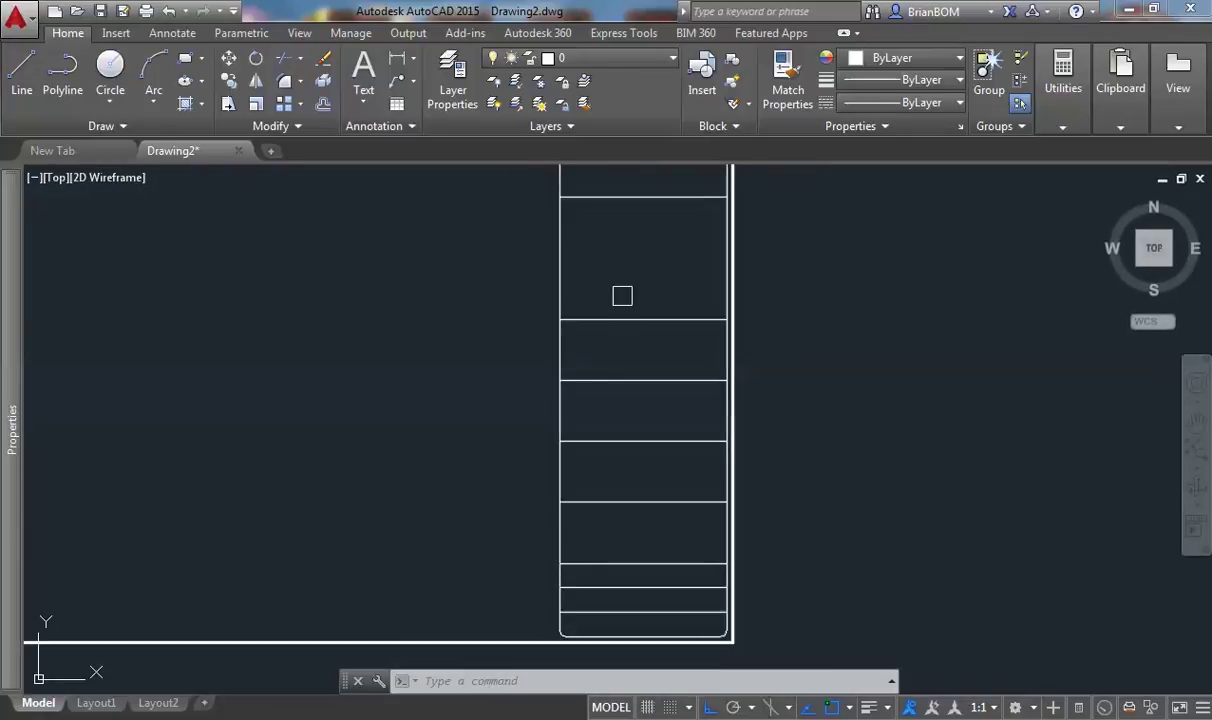
middle_click_drag(622, 292, 642, 397)
scroll(645, 392, "up", 2)
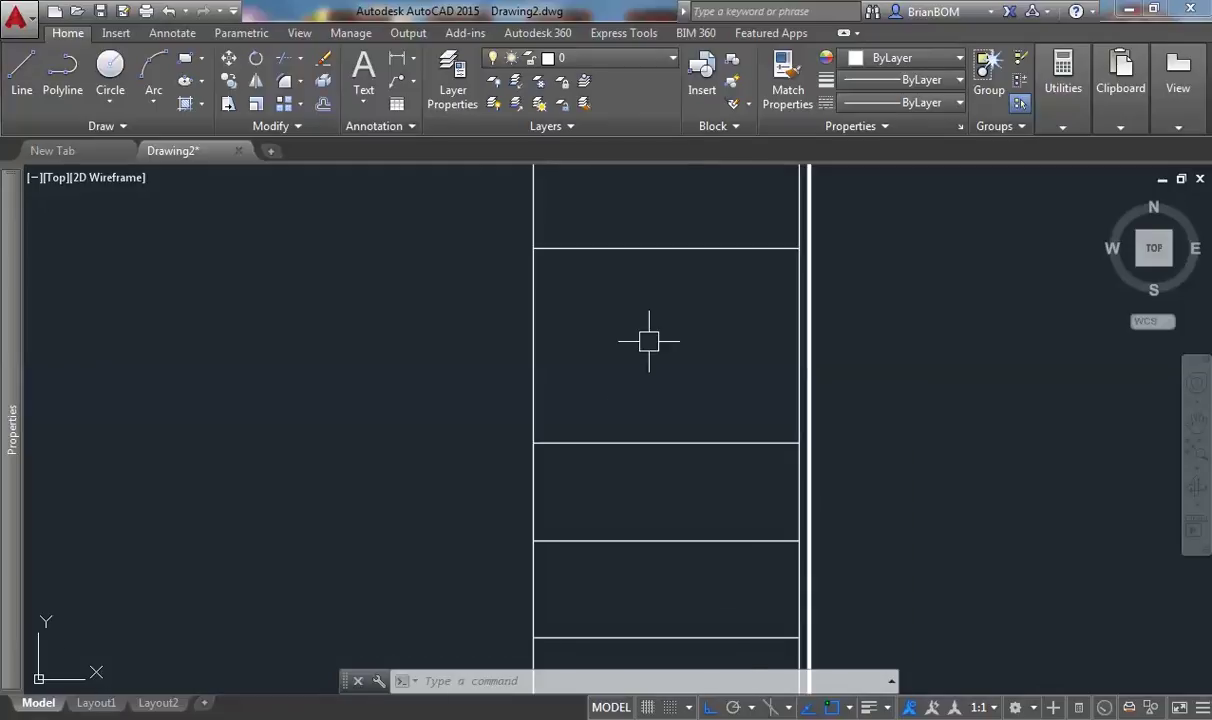
scroll(648, 341, "up", 2)
middle_click_drag(644, 346, 691, 403)
middle_click_drag(706, 243, 698, 273)
scroll(698, 258, "up", 2)
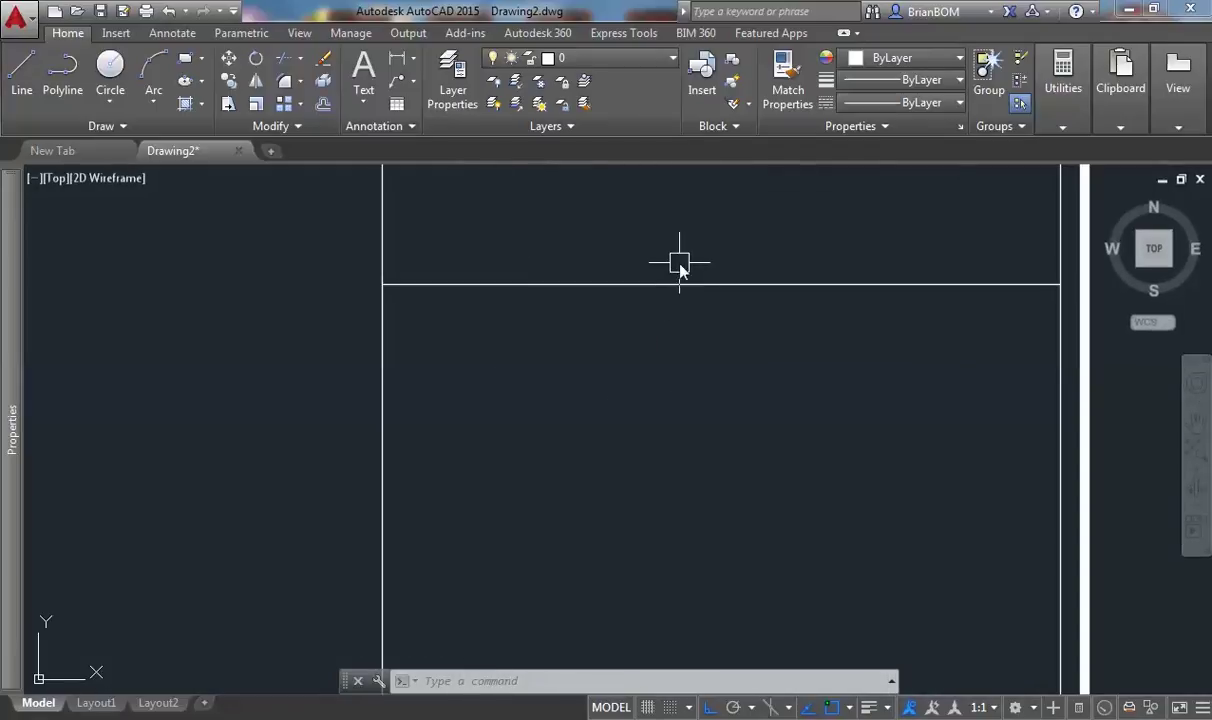
type("o")
key("Return")
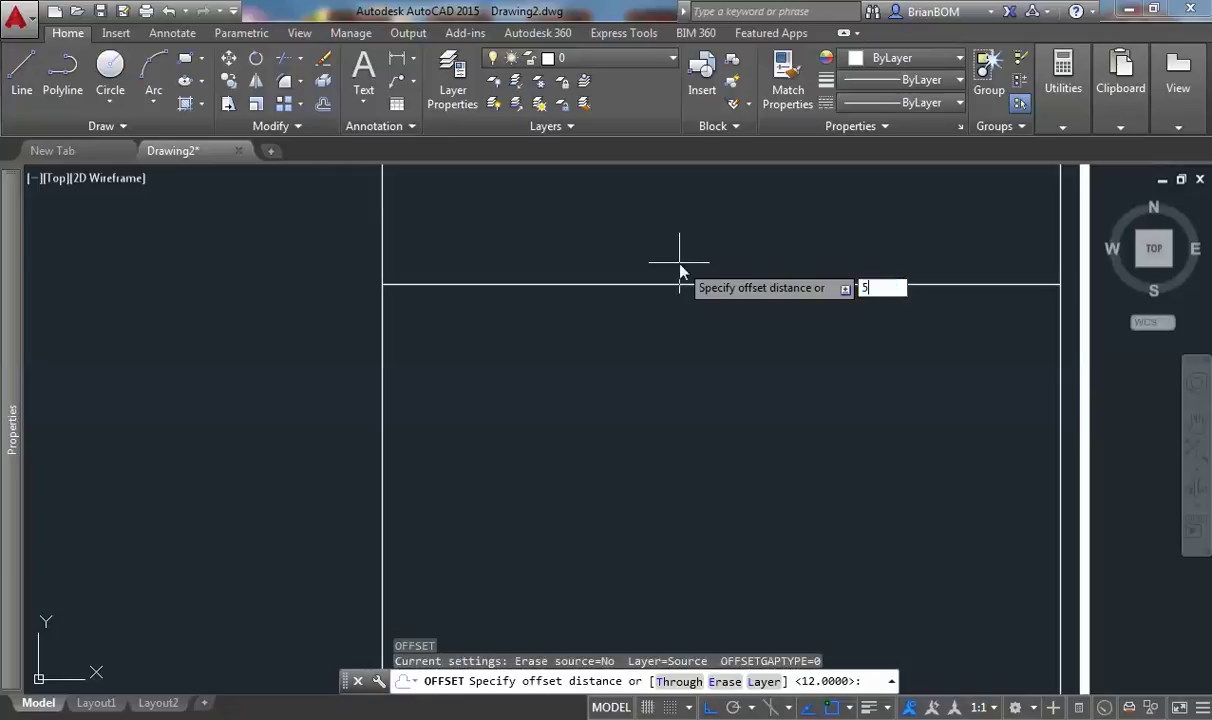
key("Return")
left_click(648, 285)
left_click(642, 378)
left_click(674, 327)
left_click(679, 425)
key("Return")
Offset the title block's rounded outline inward by 10.
scroll(424, 501, "down", 2)
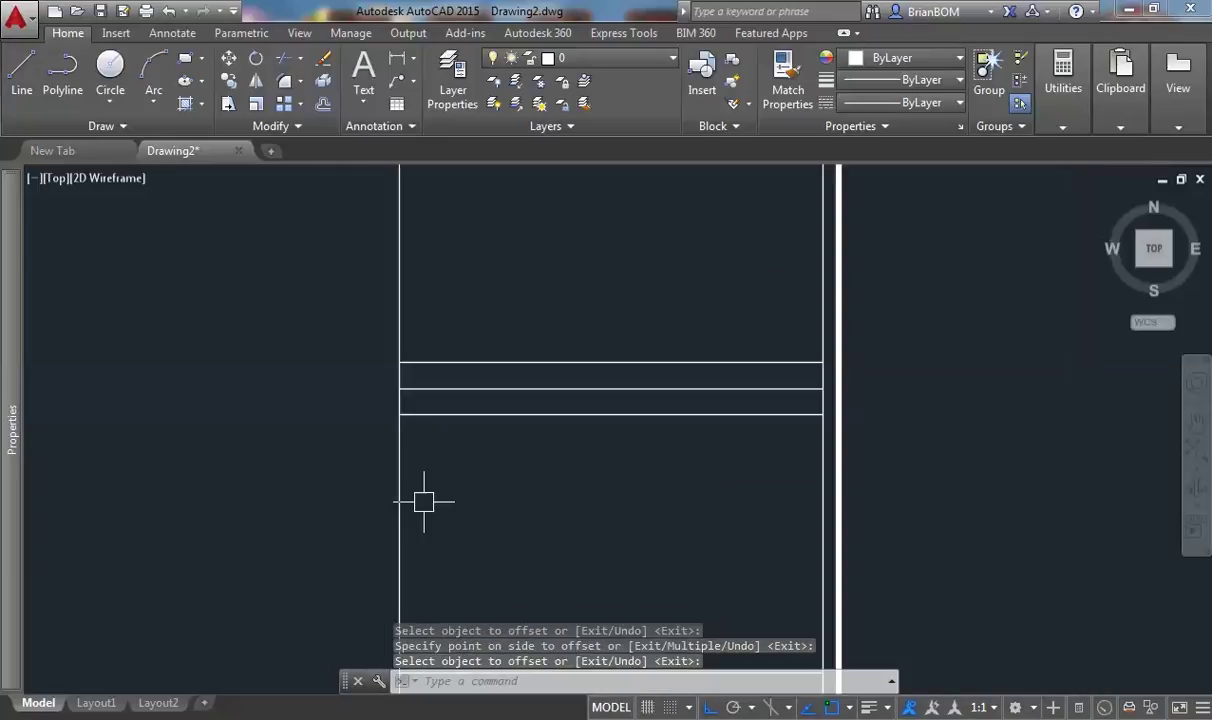
scroll(424, 501, "down", 2)
middle_click_drag(424, 501, 545, 334)
type("o")
key("Return")
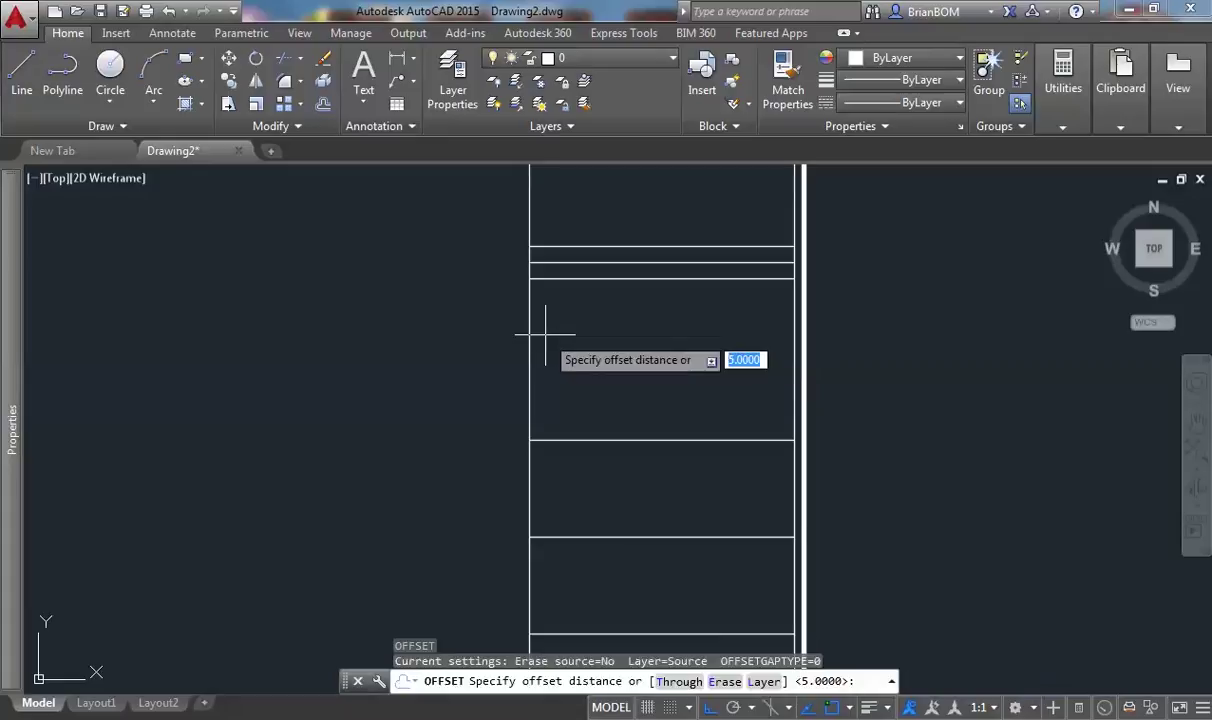
scroll(527, 344, "up", 3)
scroll(540, 338, "down", 3)
scroll(530, 320, "up", 2)
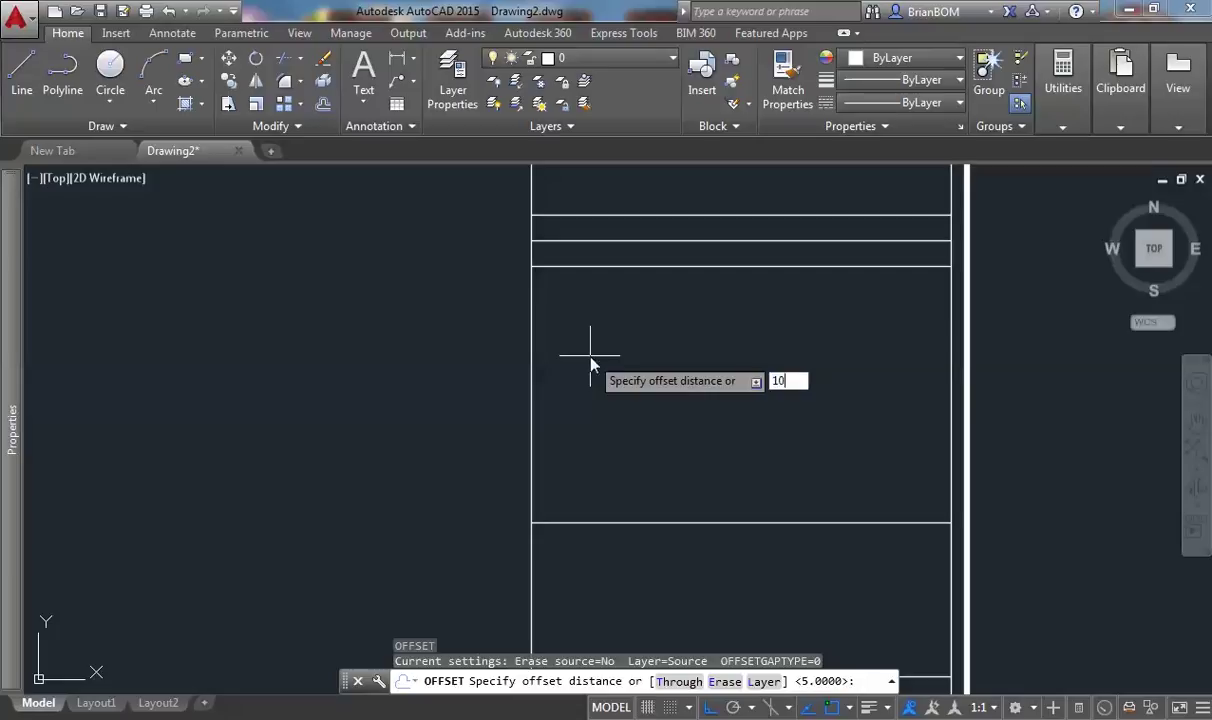
type("10")
key("Return")
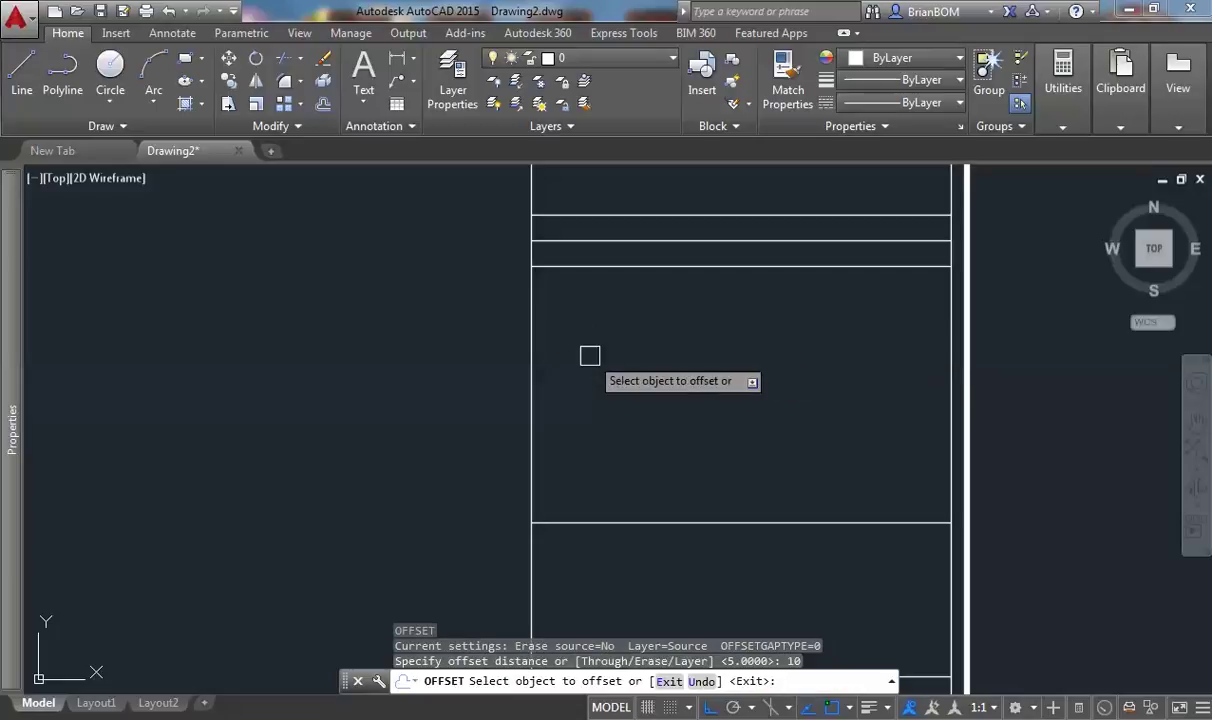
left_click(531, 371)
left_click(645, 373)
key("Return")
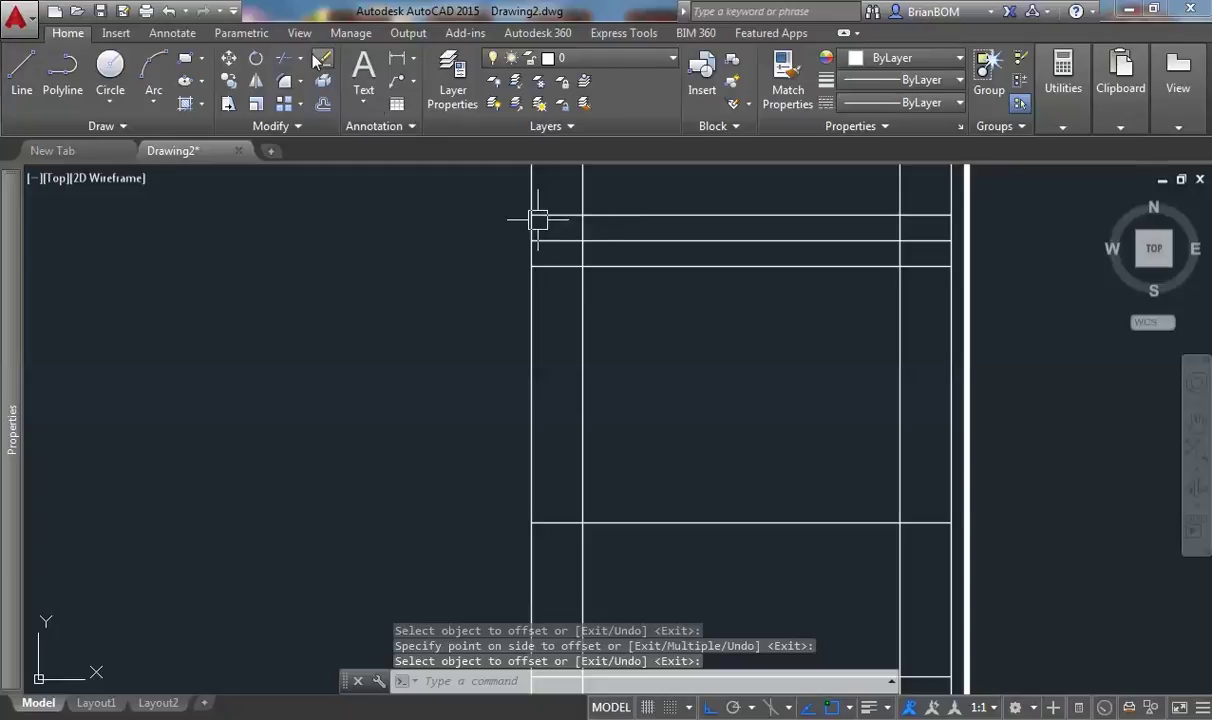
Trim the inner offset outline above the middle narrow-row divider and below the next compartment's bottom line, keeping the two vertical segments between them.
type("tr")
key("Return")
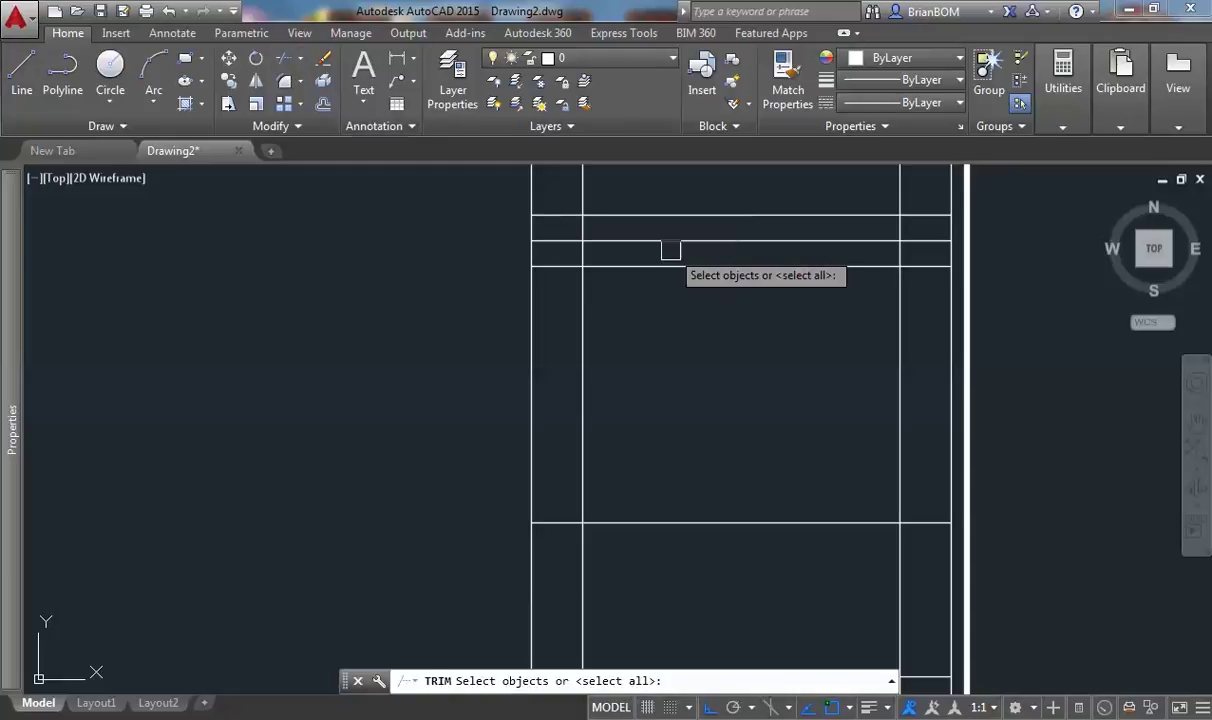
left_click(680, 241)
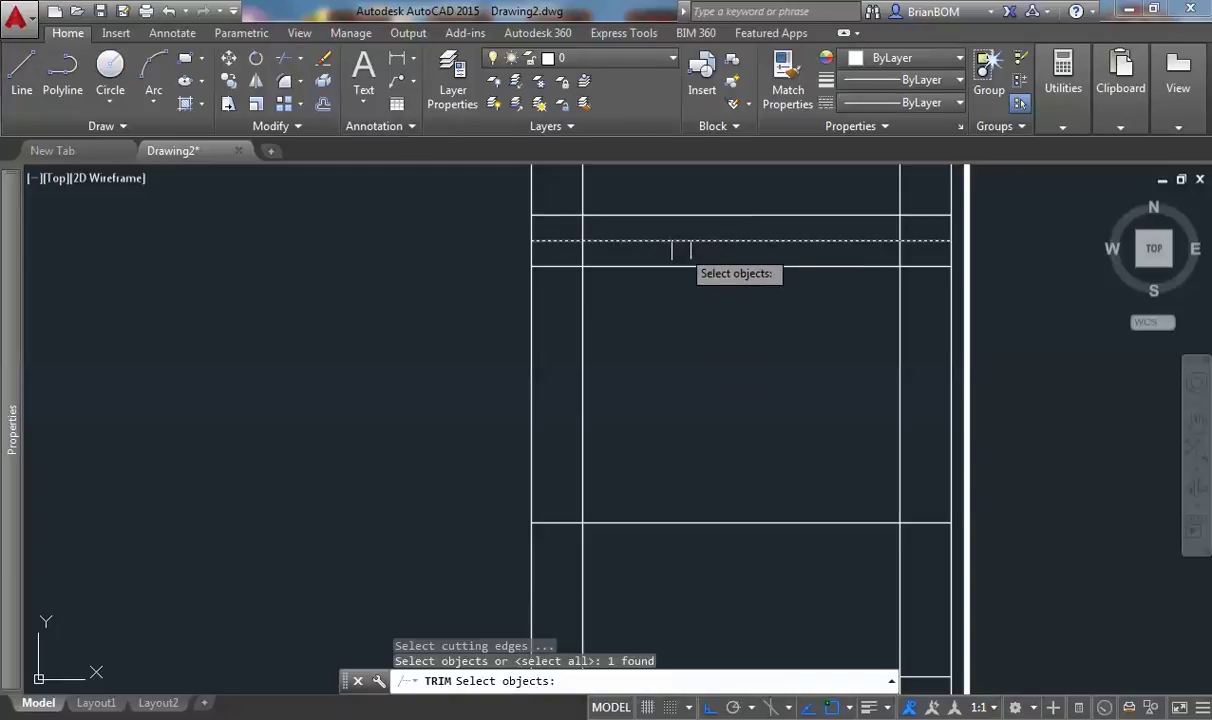
left_click(685, 522)
scroll(730, 445, "down", 5)
mouse_move(736, 433)
middle_mouse_down()
mouse_move(736, 360)
mouse_move(703, 314)
middle_mouse_up()
key("Return")
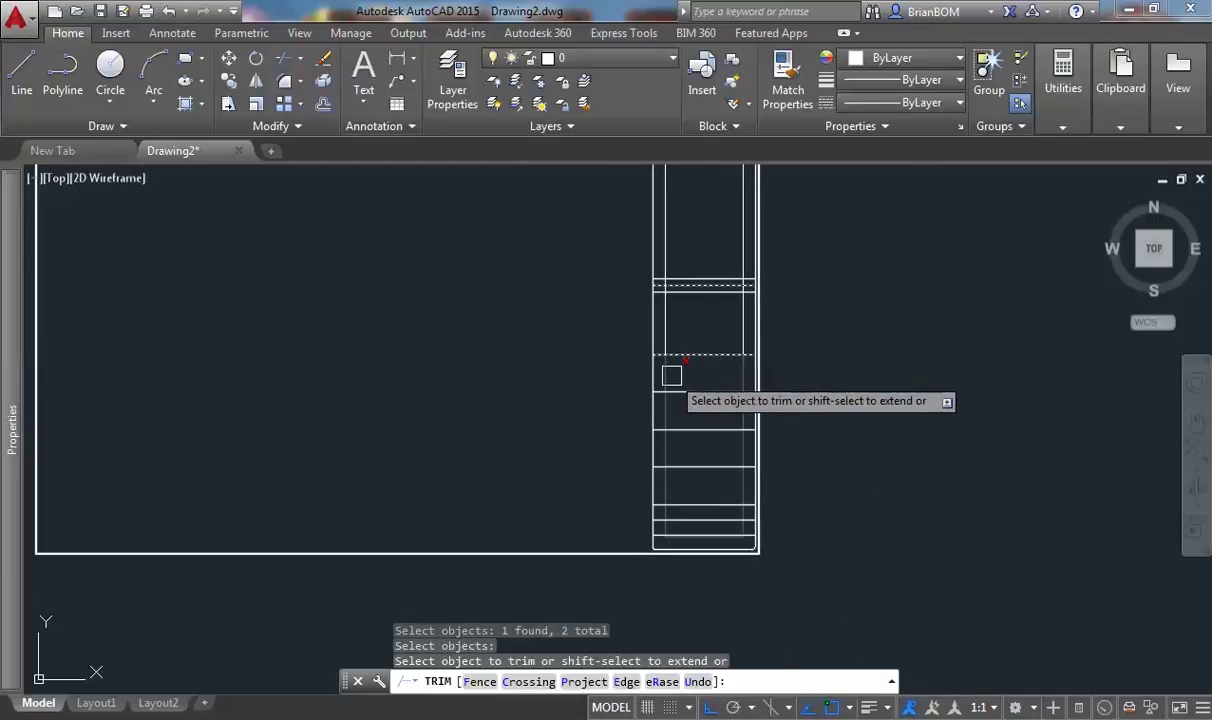
left_click(724, 271)
scroll(680, 260, "up", 2)
left_click(697, 287)
scroll(697, 287, "up", 1)
left_click(803, 346)
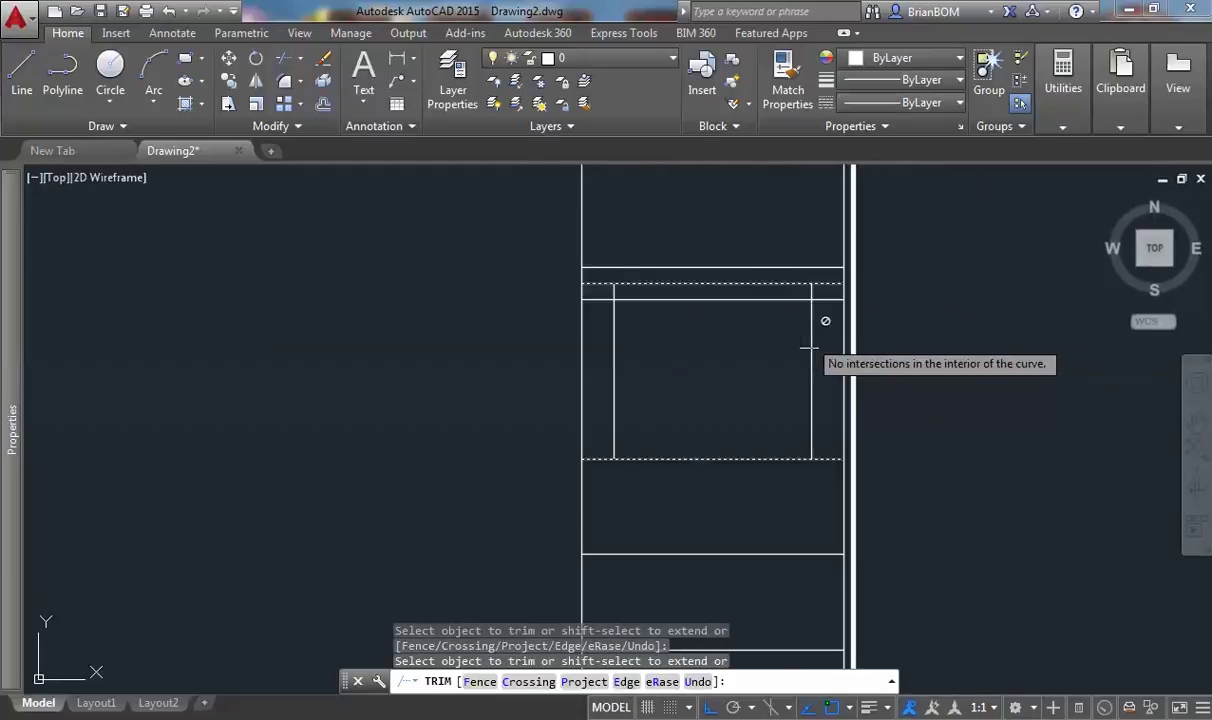
scroll(833, 343, "up", 2)
key("Return")
Erase the right-hand vertical segment left over from the trimmed inner outline.
left_click(803, 316)
left_click(632, 385)
middle_click_drag(619, 421, 798, 330)
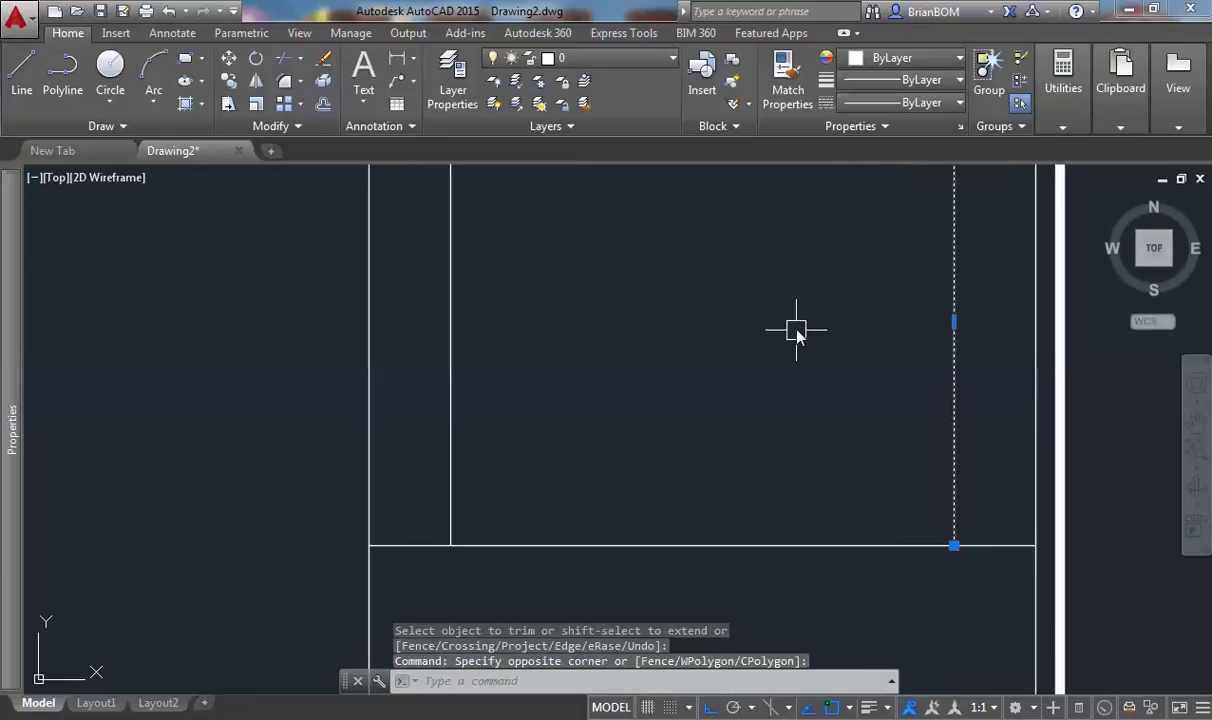
type("e")
key("Return")
Copy the remaining vertical segment horizontally 50 to the right within the same compartment.
scroll(538, 398, "down", 4)
scroll(533, 398, "up", 3)
left_click(533, 398)
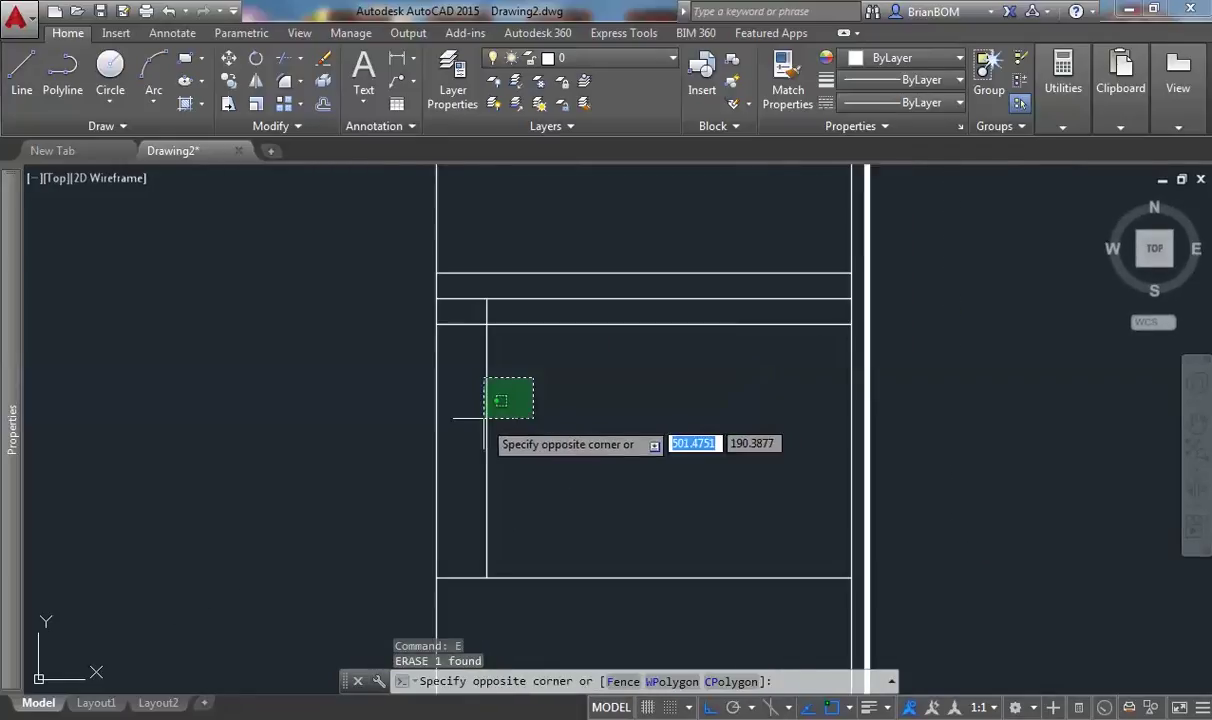
left_click(481, 420)
type("co")
key("Return")
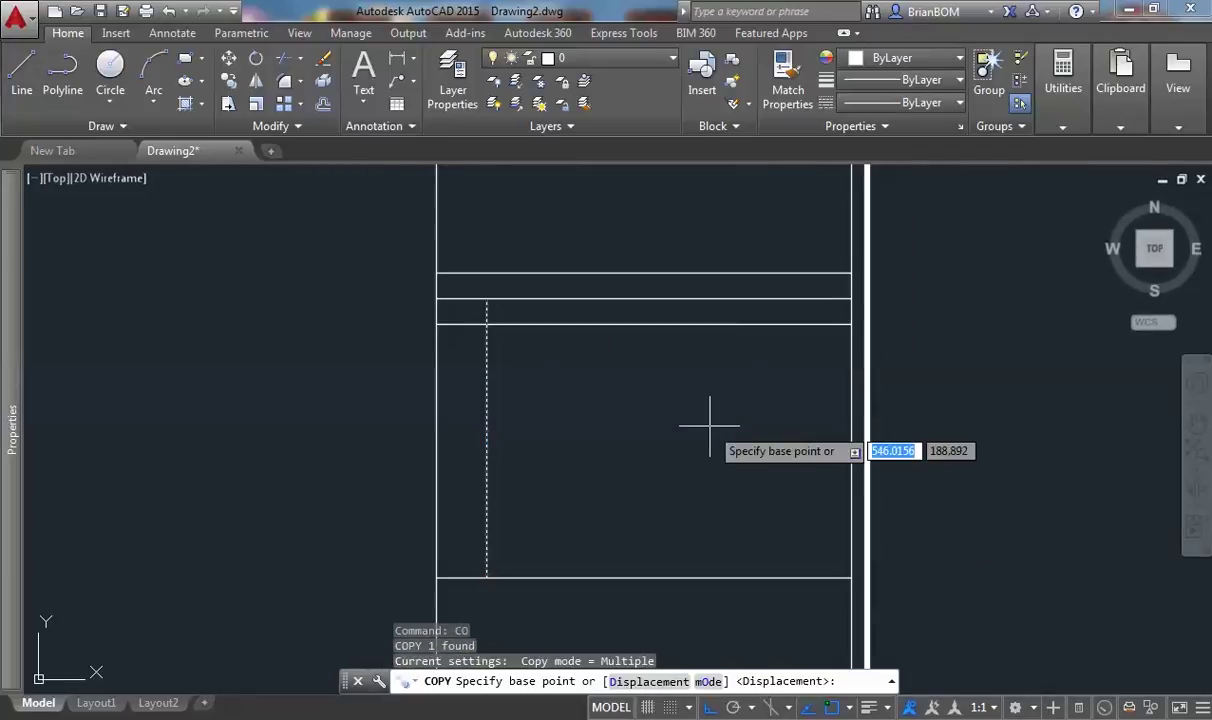
left_click(570, 455)
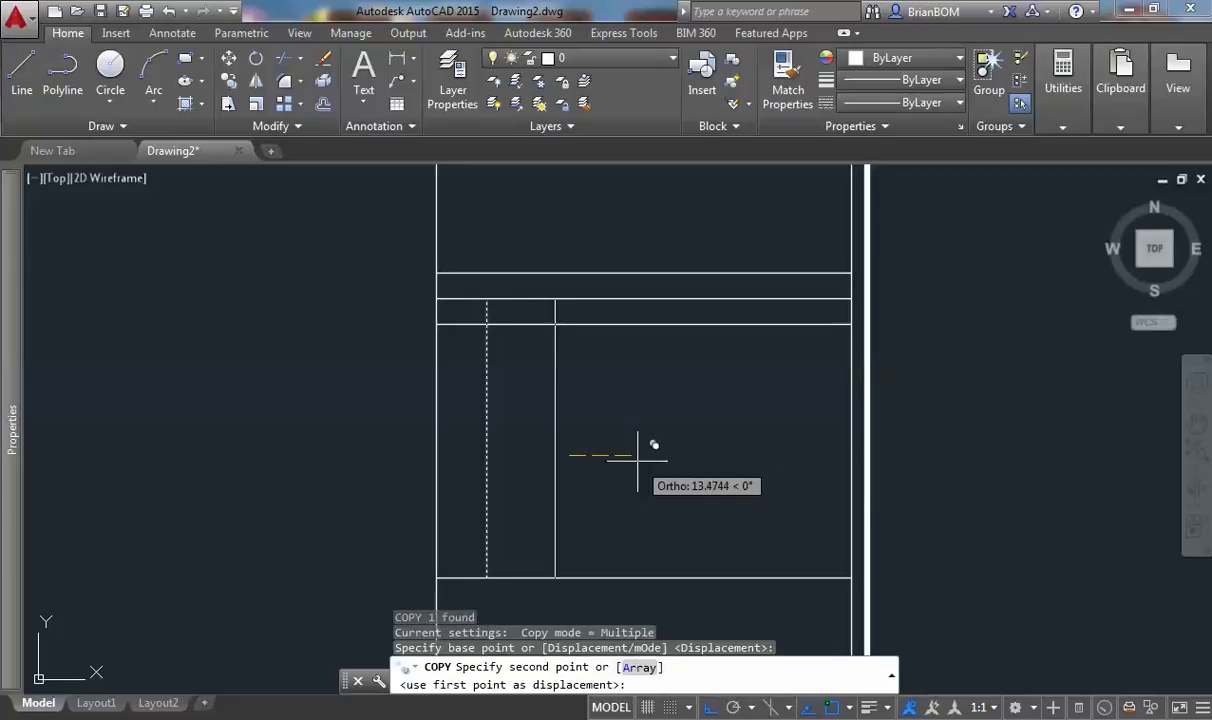
type("50")
key("Return")
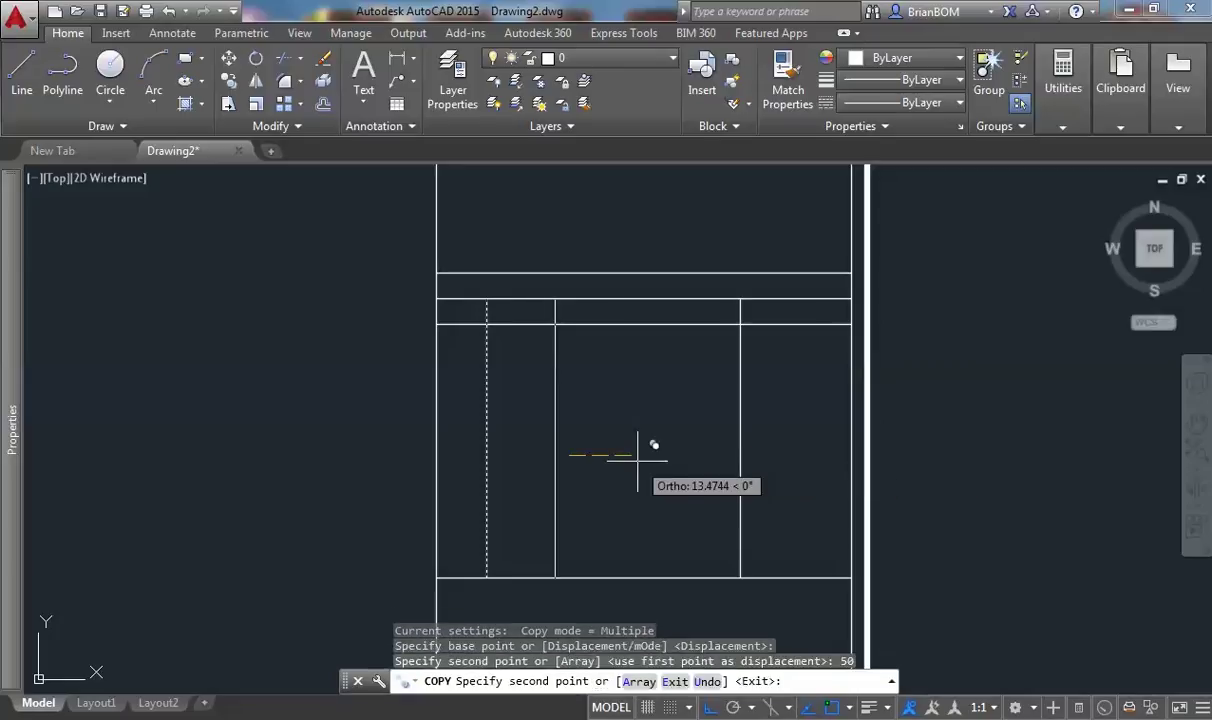
key("Return")
scroll(626, 416, "down", 3)
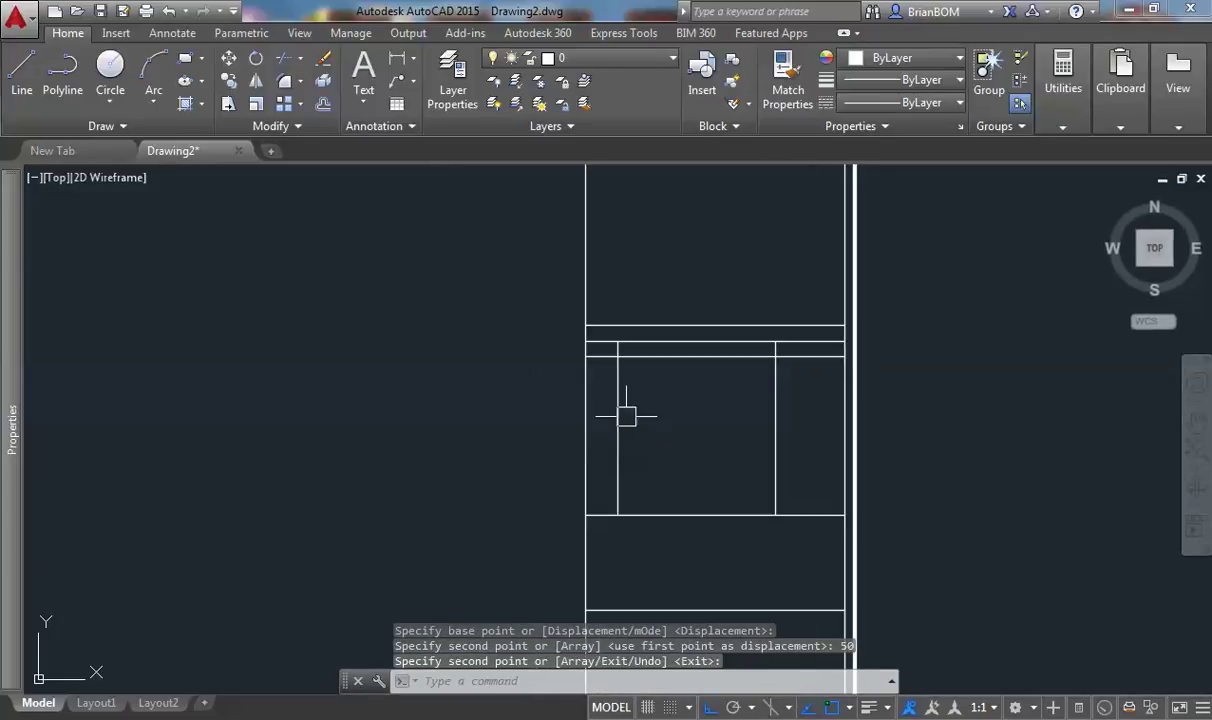
Create a new text style named General Text.
scroll(662, 389, "down", 3)
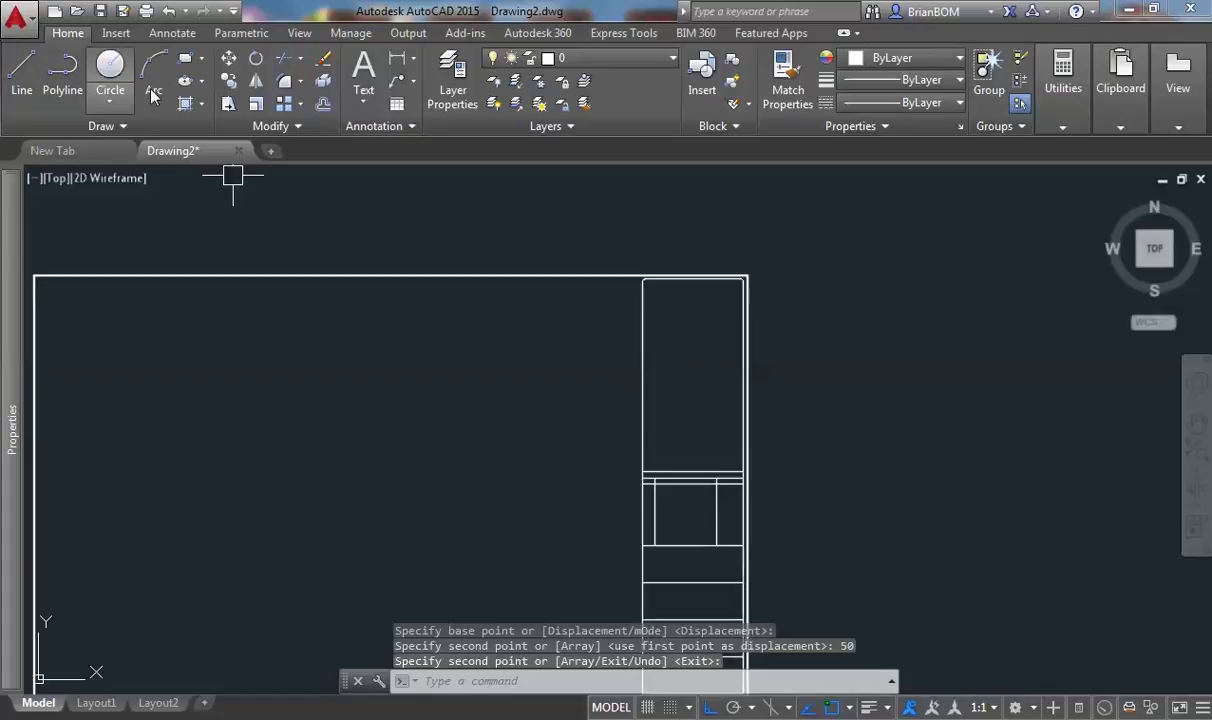
left_click(168, 35)
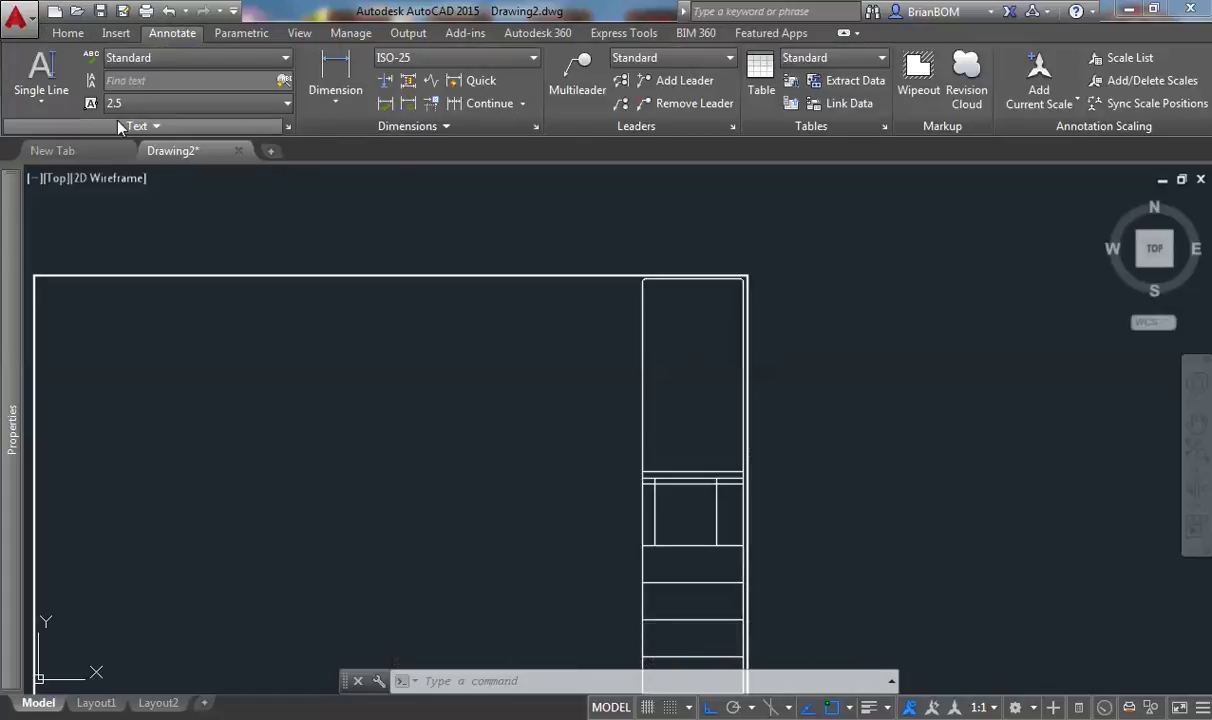
left_click(287, 128)
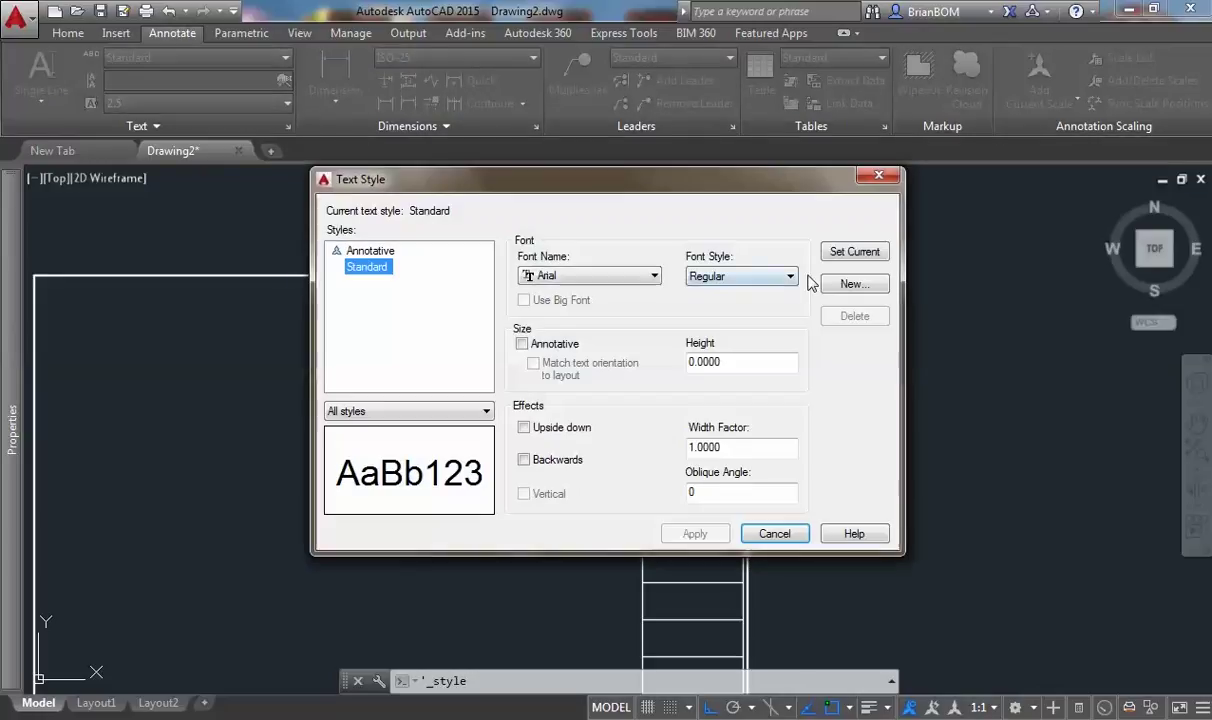
left_click(853, 284)
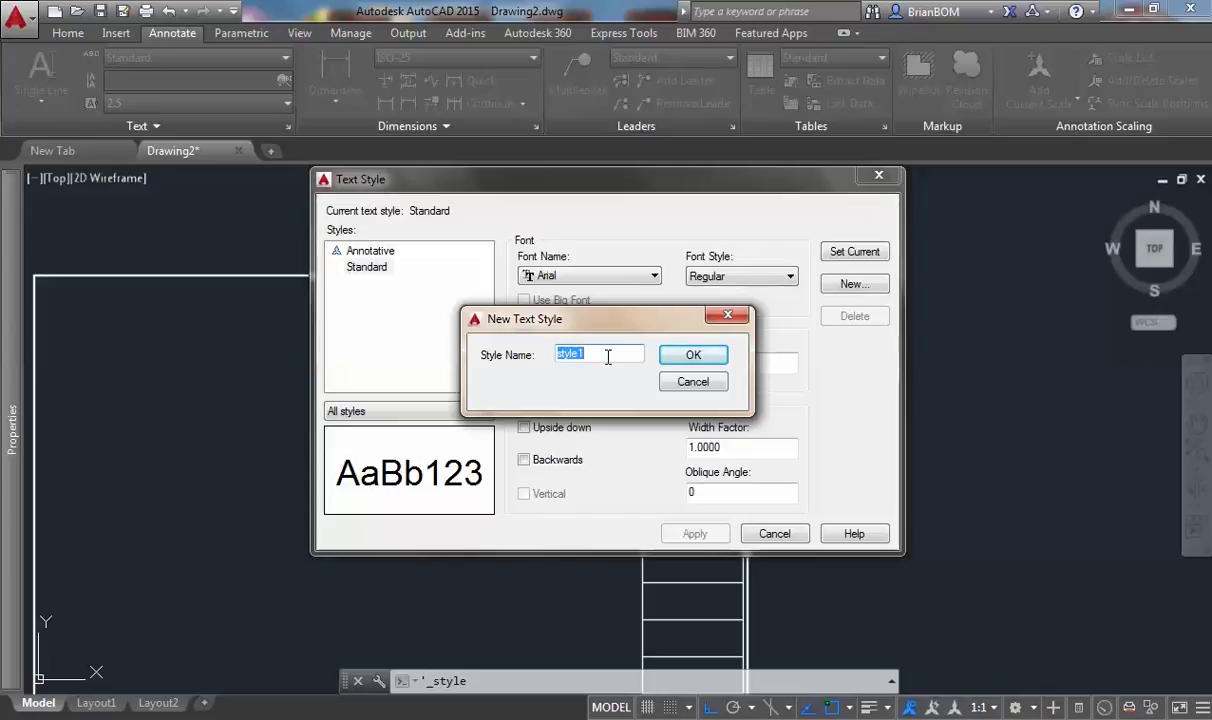
type("Genere")
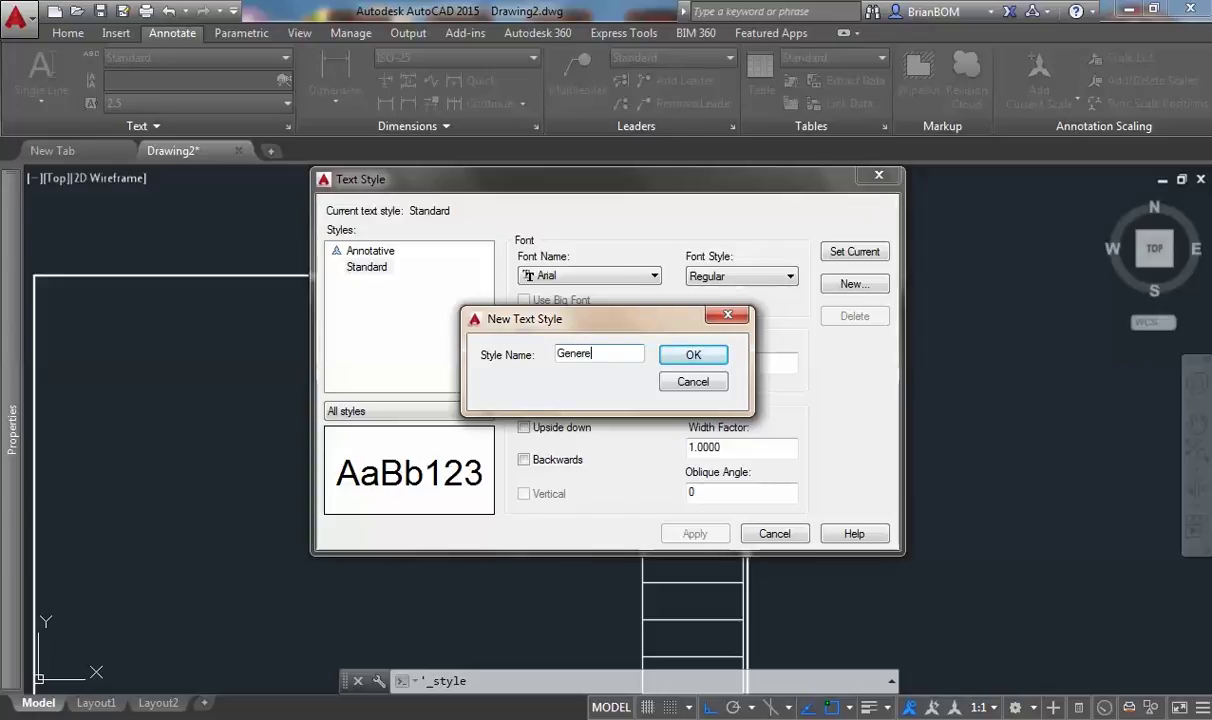
key("BackSpace")
type("al Text")
left_click(682, 355)
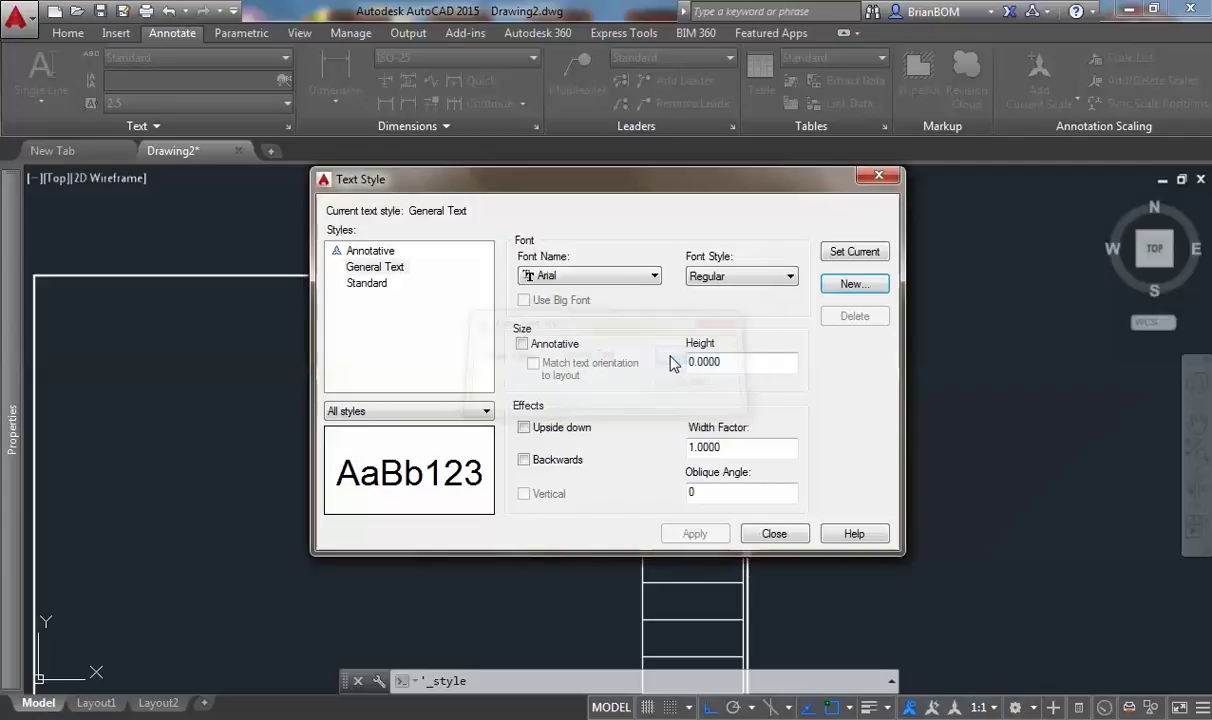
Set the General Text style's font to Eras Light ITC, apply it and close the text style settings.
left_click(589, 278)
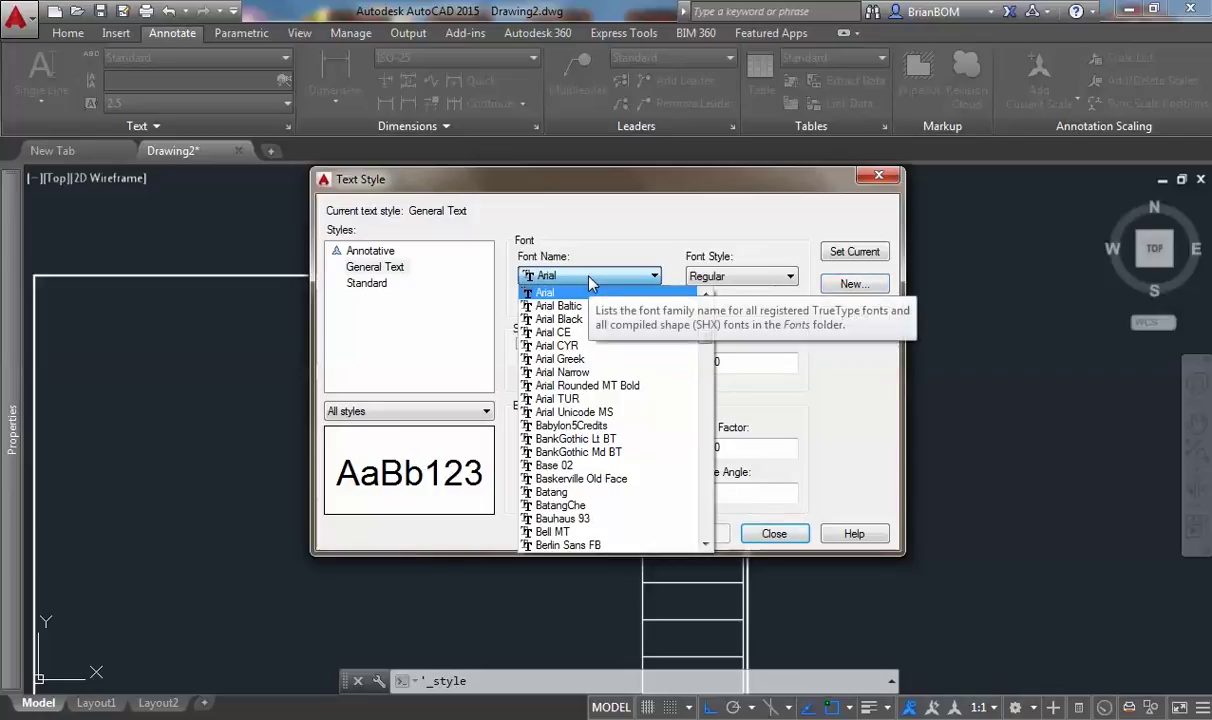
key("e")
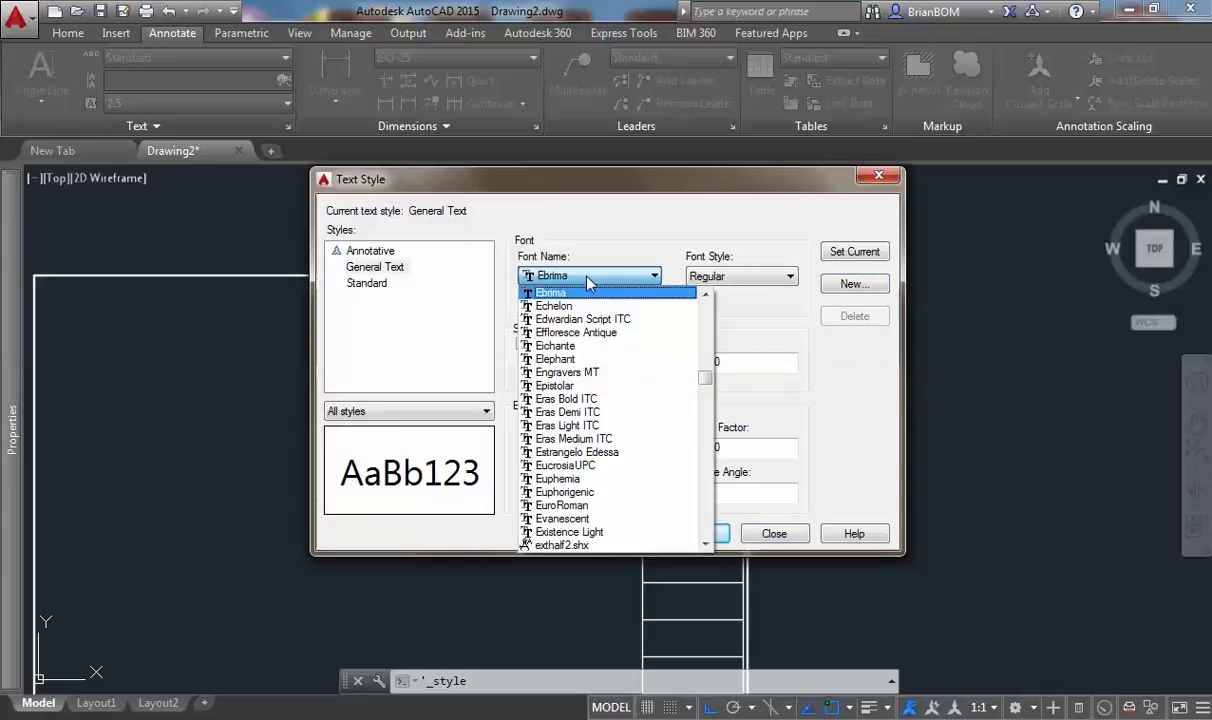
left_click(606, 428)
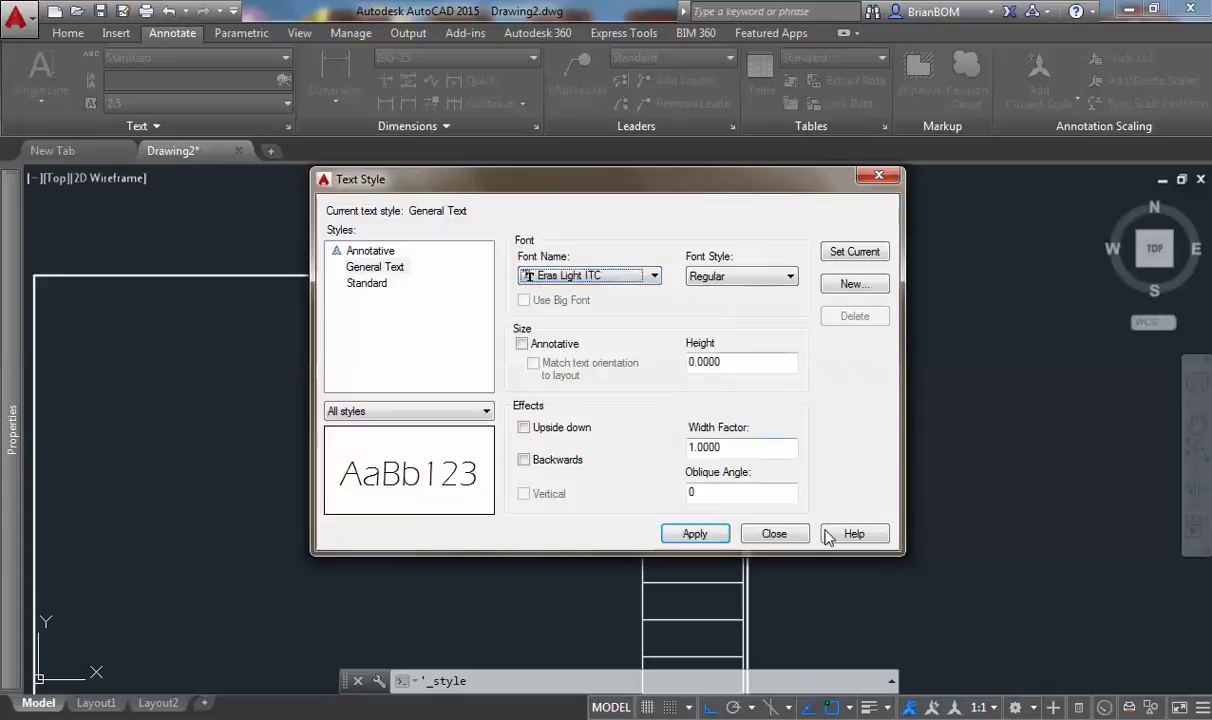
left_click(707, 537)
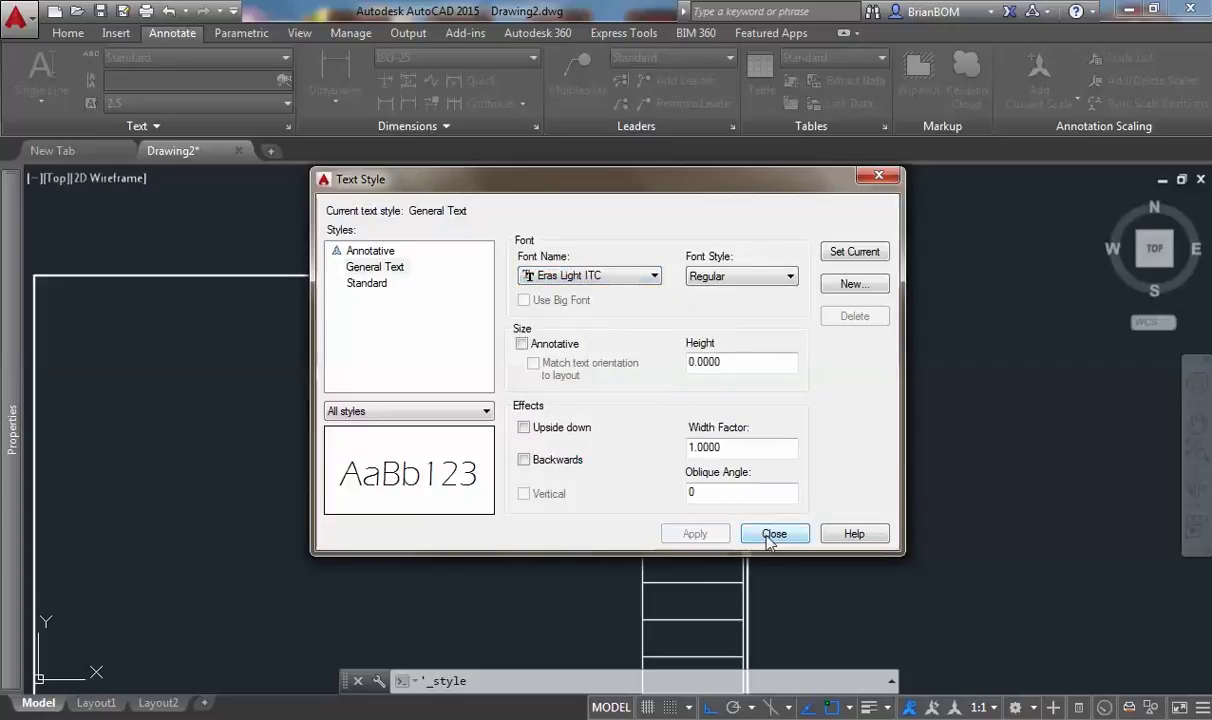
left_click(772, 535)
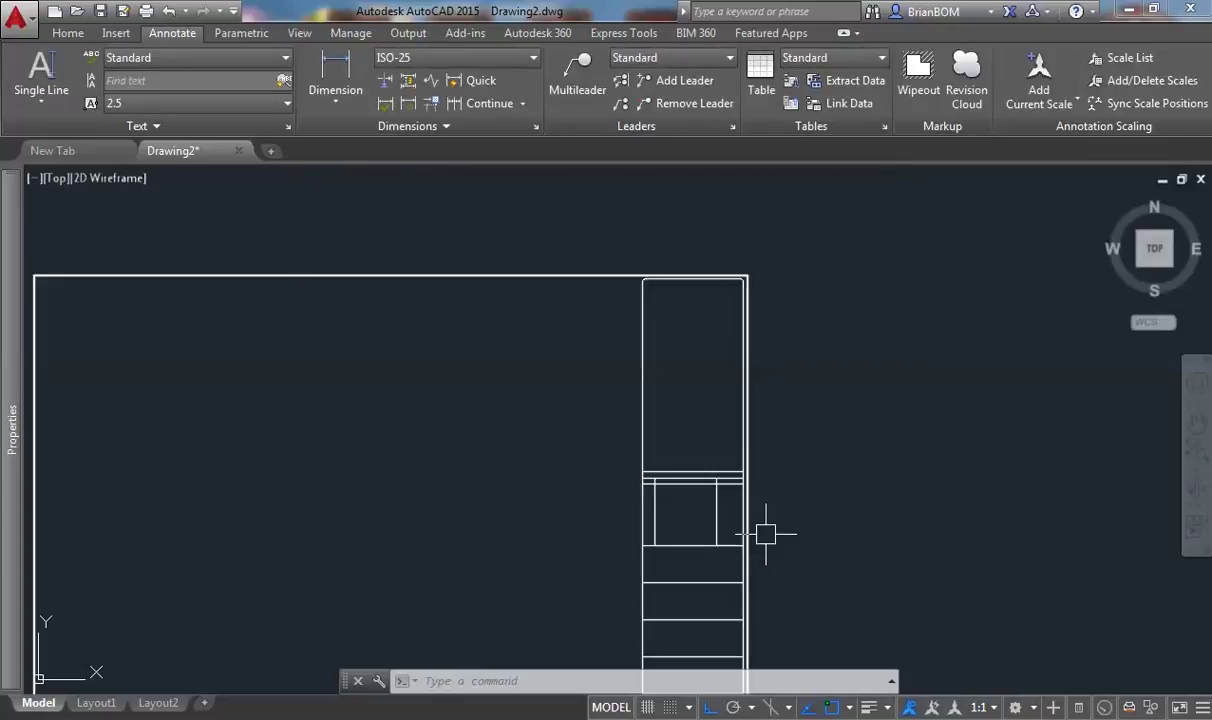
Start a multiline text box spanning nearly the full width of the title block's large top compartment.
left_click(43, 94)
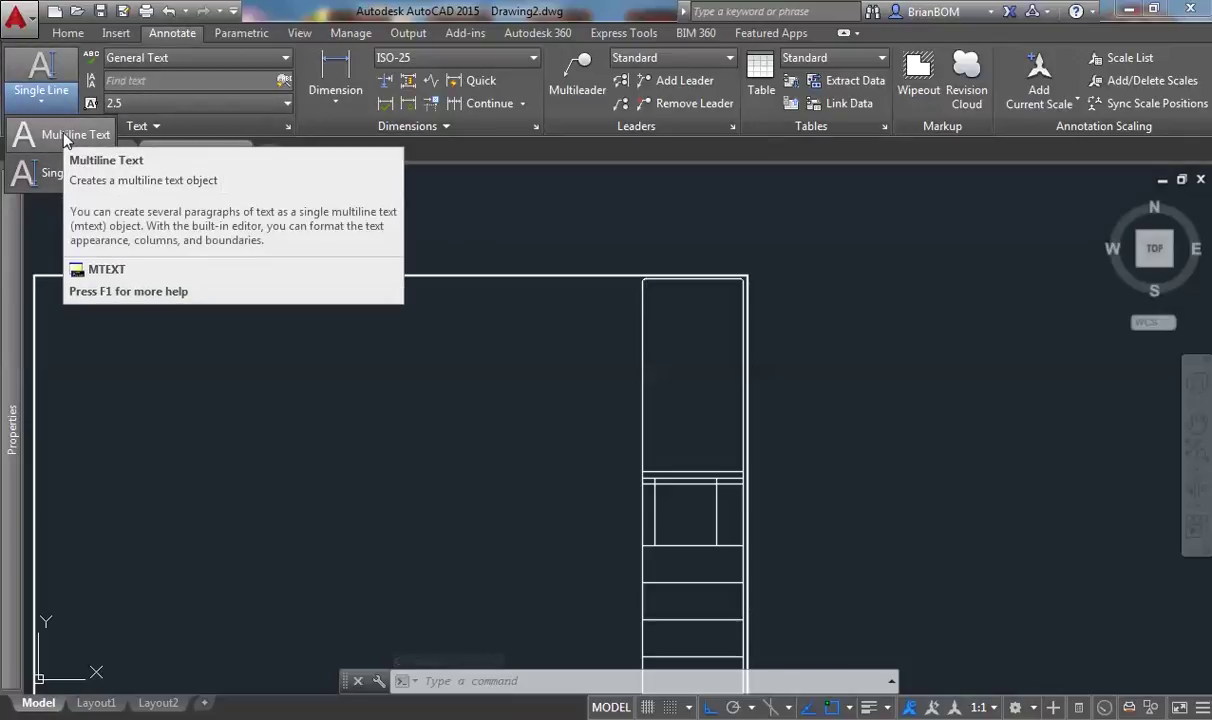
left_click(65, 140)
scroll(680, 340, "up", 4)
scroll(566, 194, "up", 2)
left_click(566, 194)
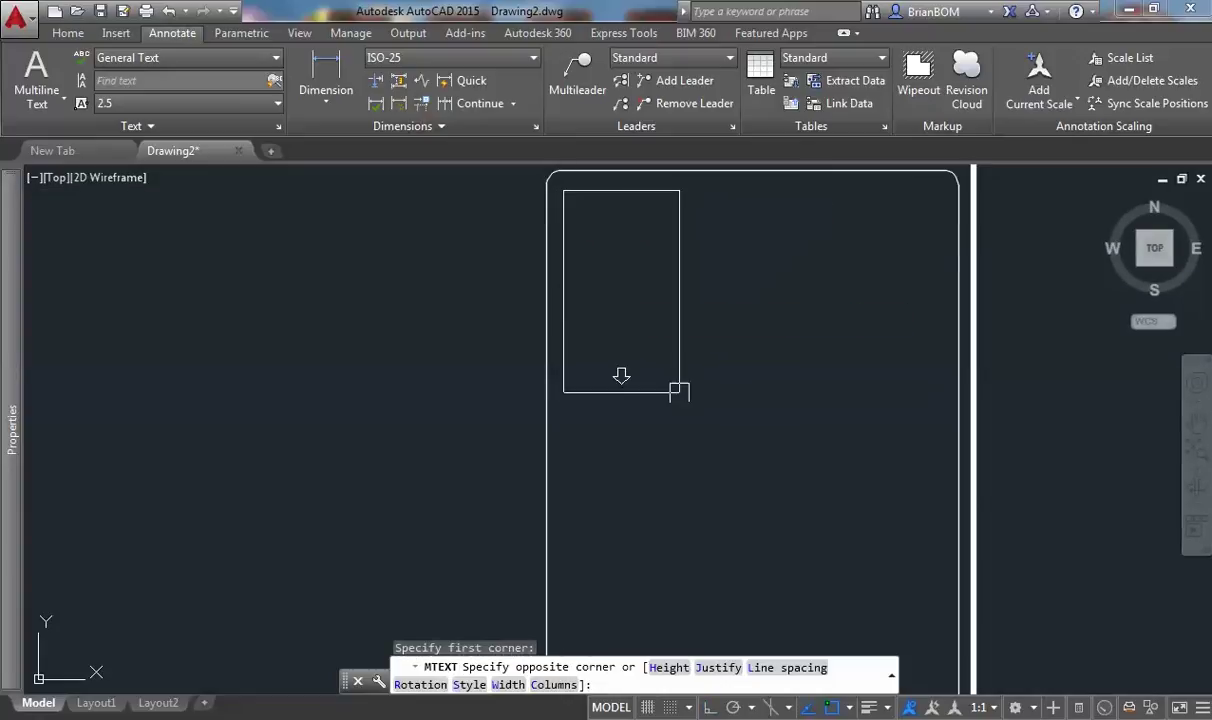
scroll(788, 555, "down", 6)
scroll(739, 464, "up", 3)
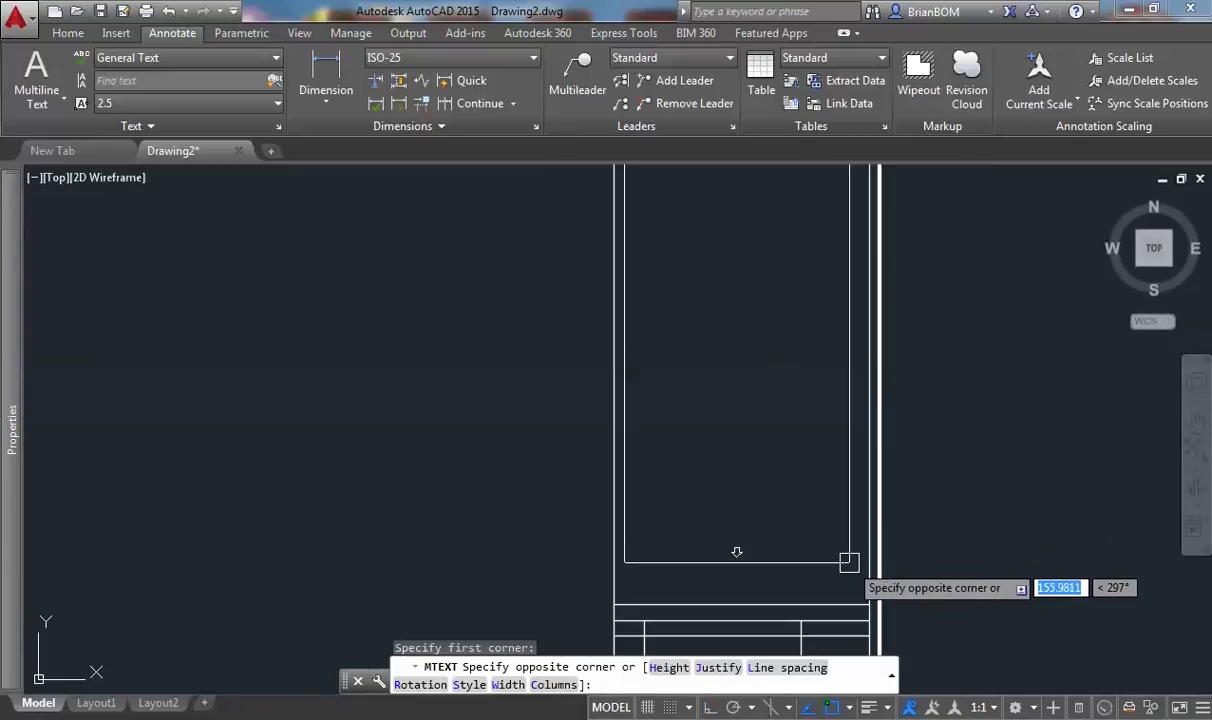
left_click(807, 332)
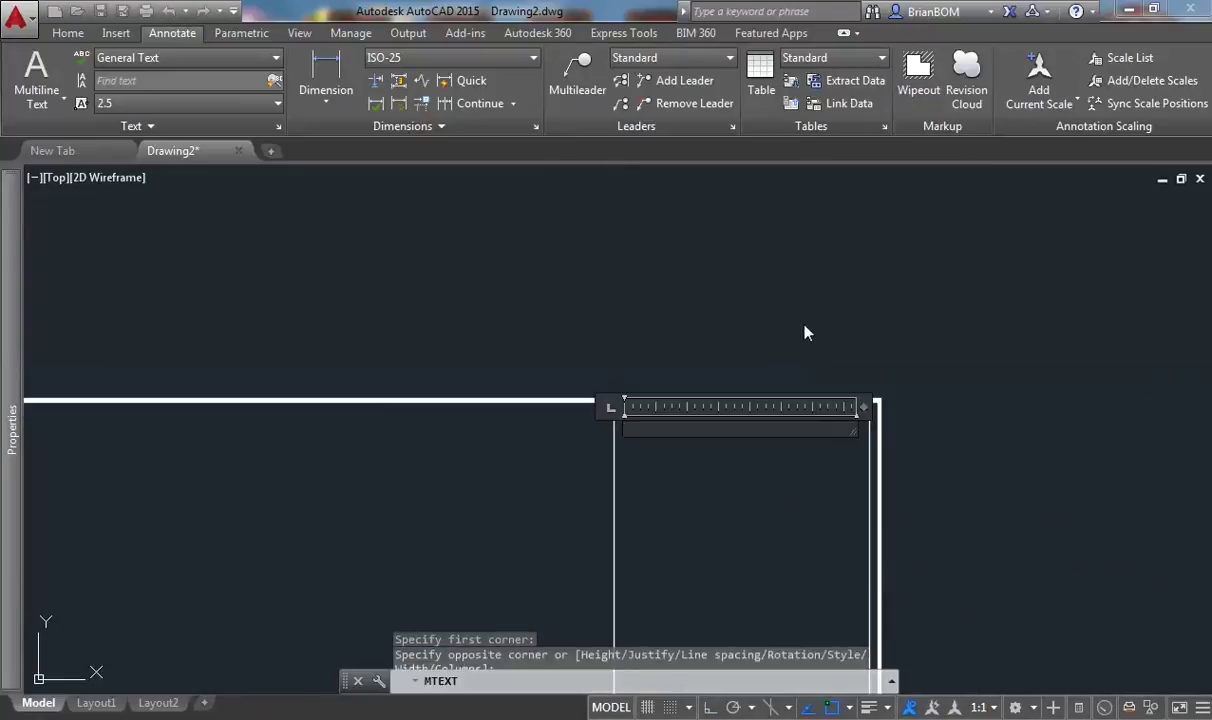
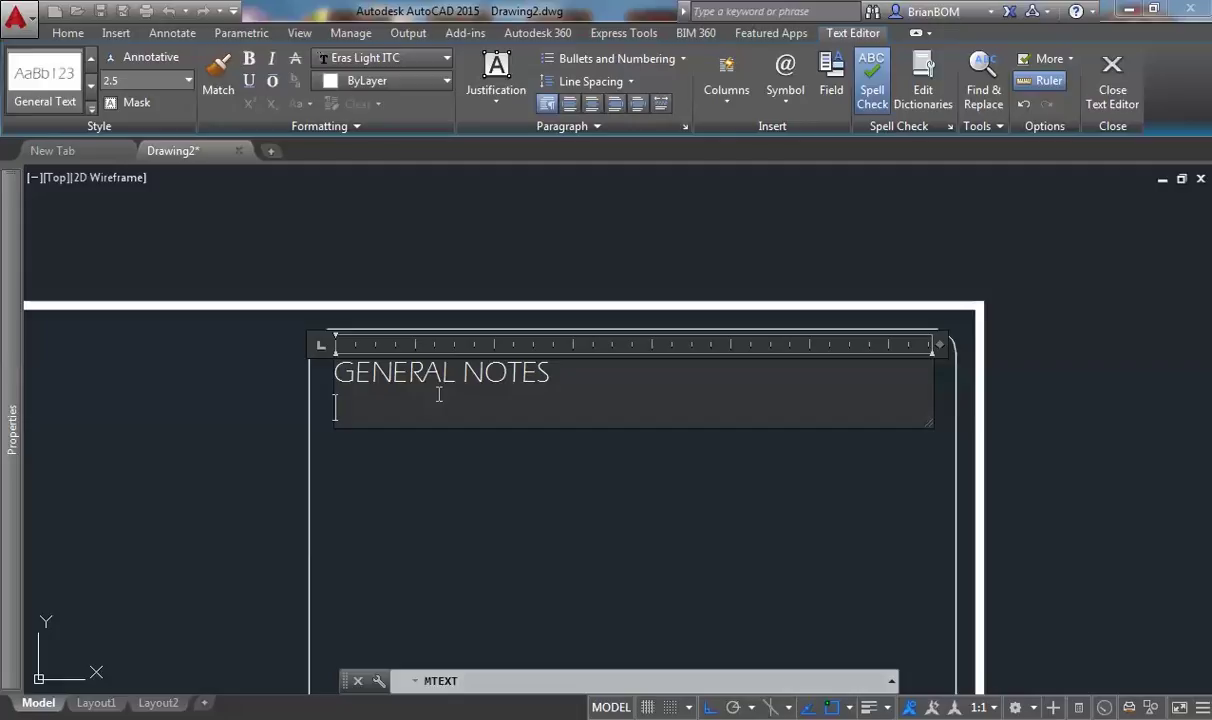
Enter the note "All the dimensions are in millimeters" below the GENERAL NOTES heading and begin a new line.
type("a")
key("BackSpace")
type("S")
key("BackSpace")
type("All the dimension")
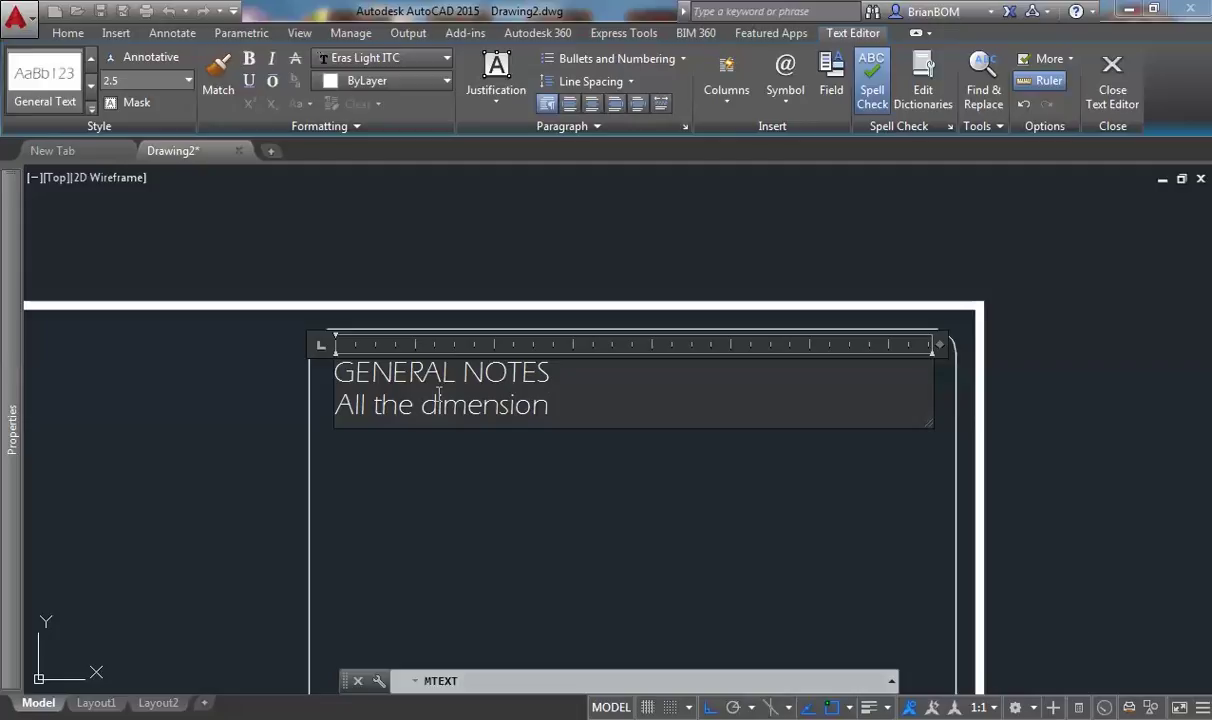
type("s are in mi")
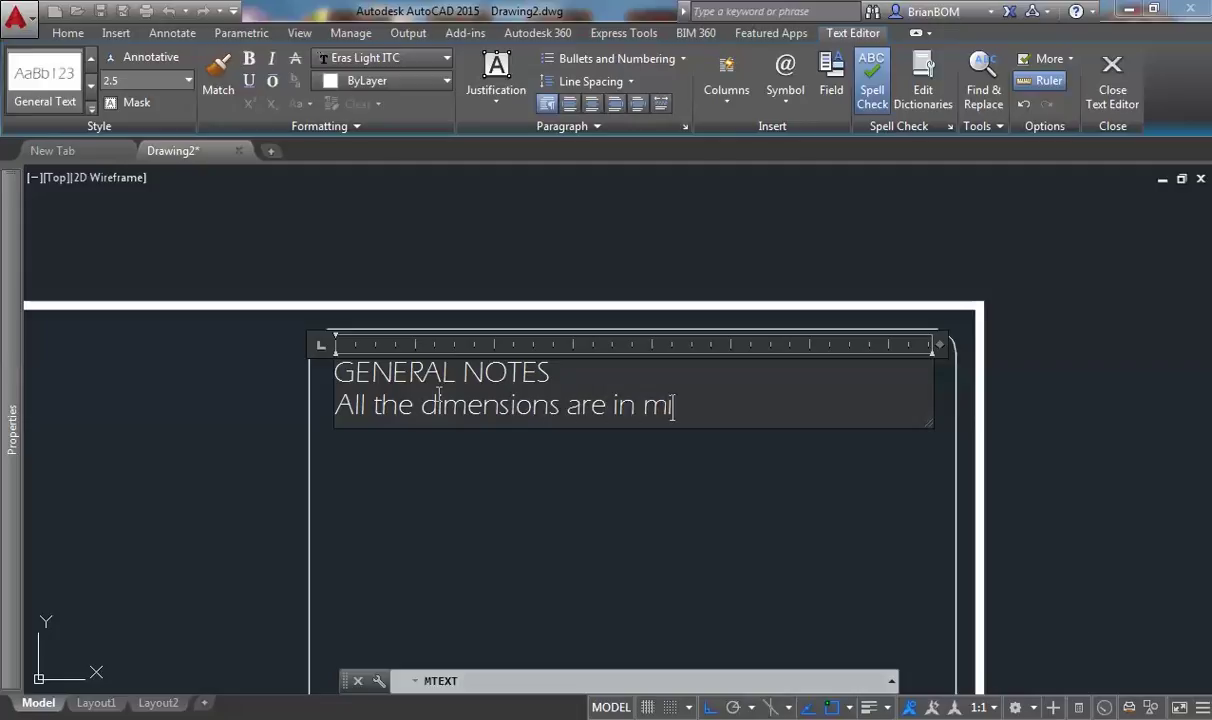
type("llimeters")
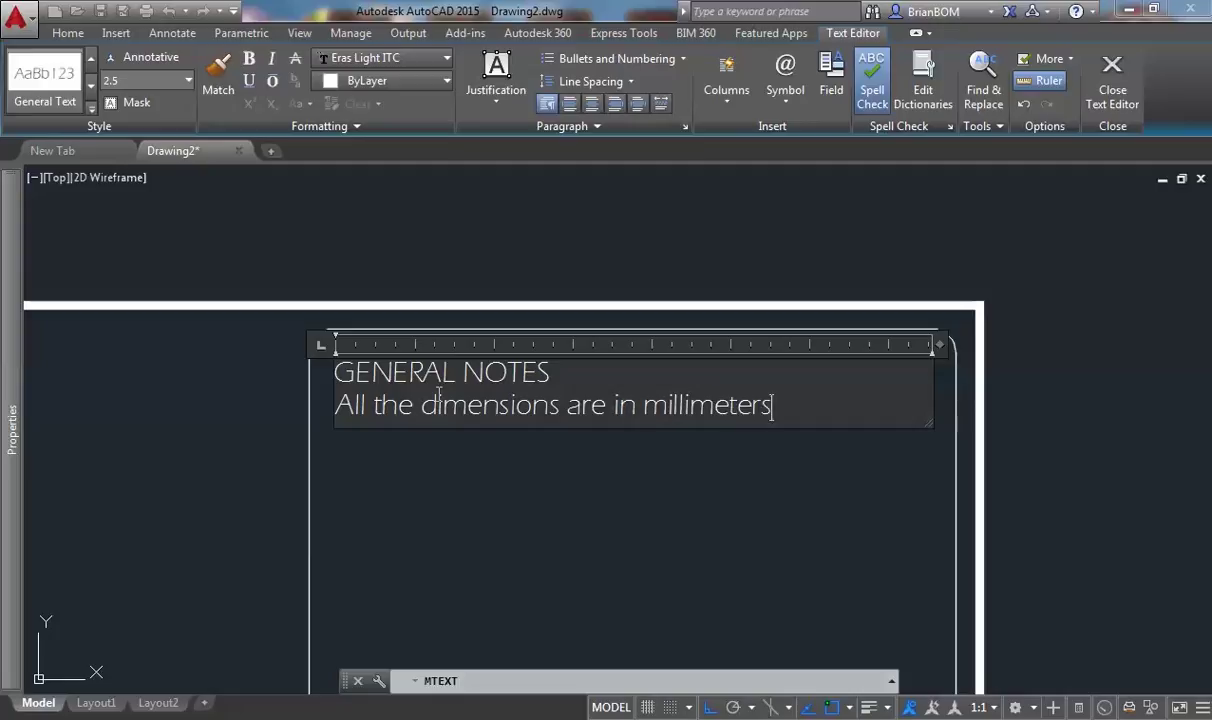
key("Return")
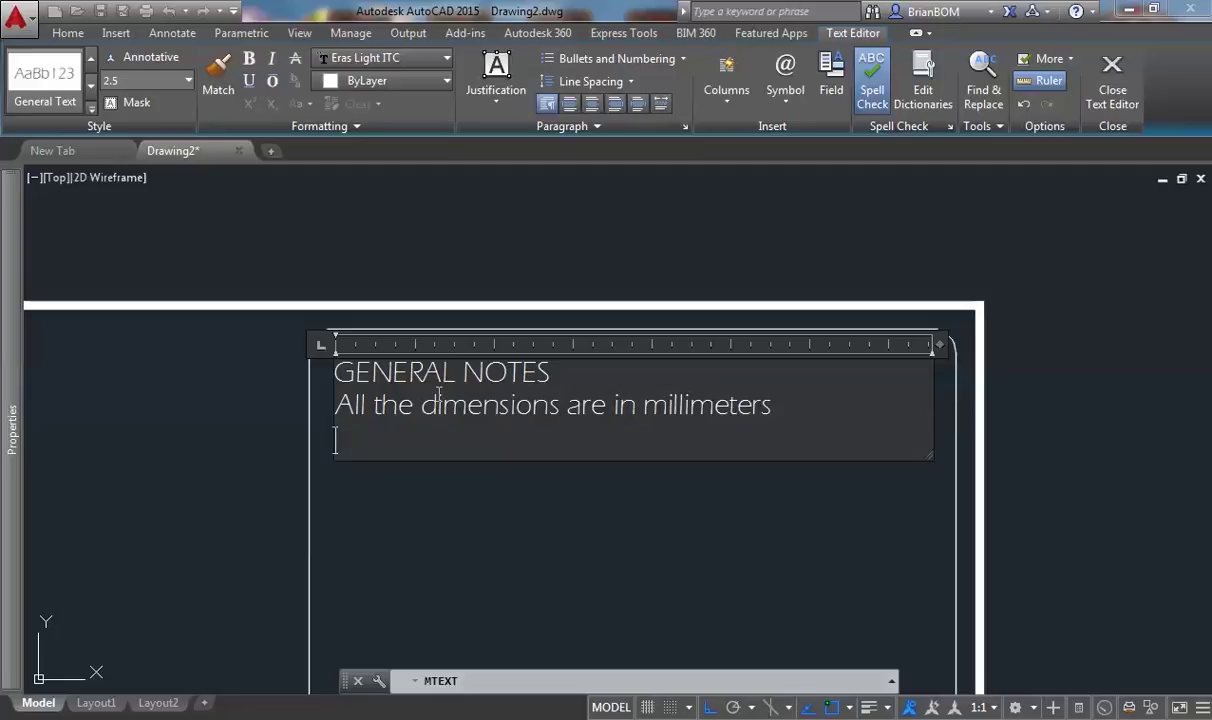
Begin the second general note with the word "Minimum".
type("Minu")
key("BackSpace")
type("imum ")
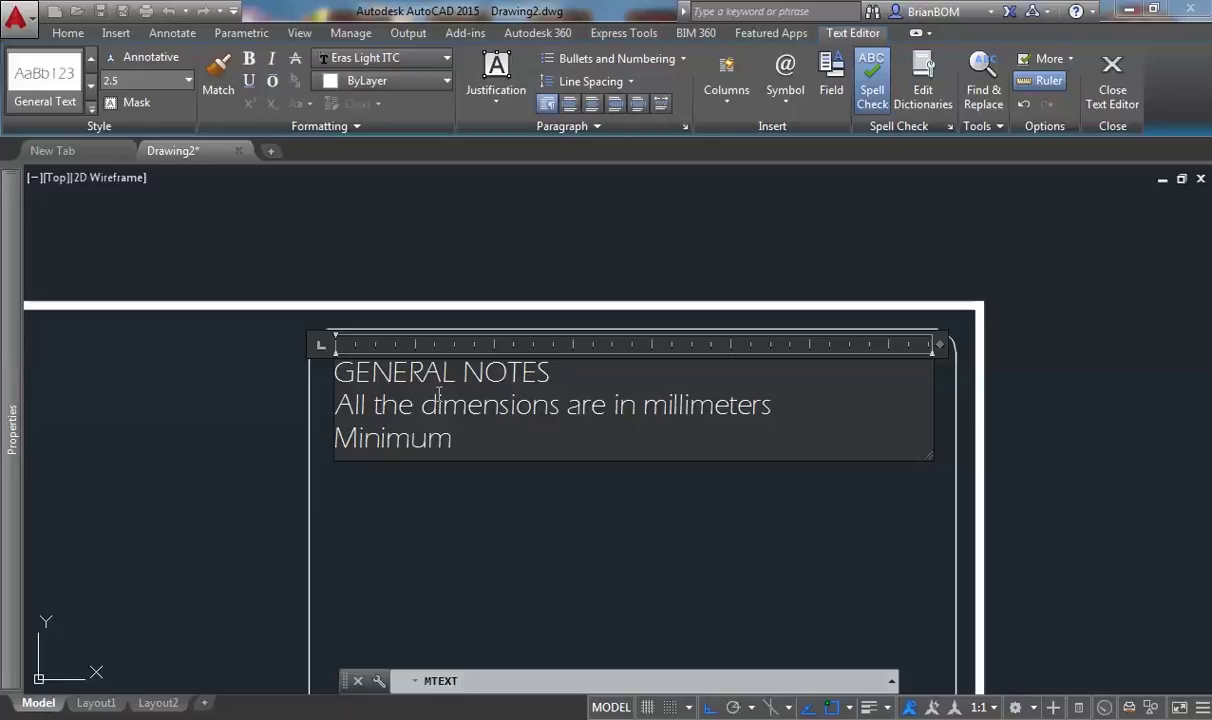
type("reinforcement")
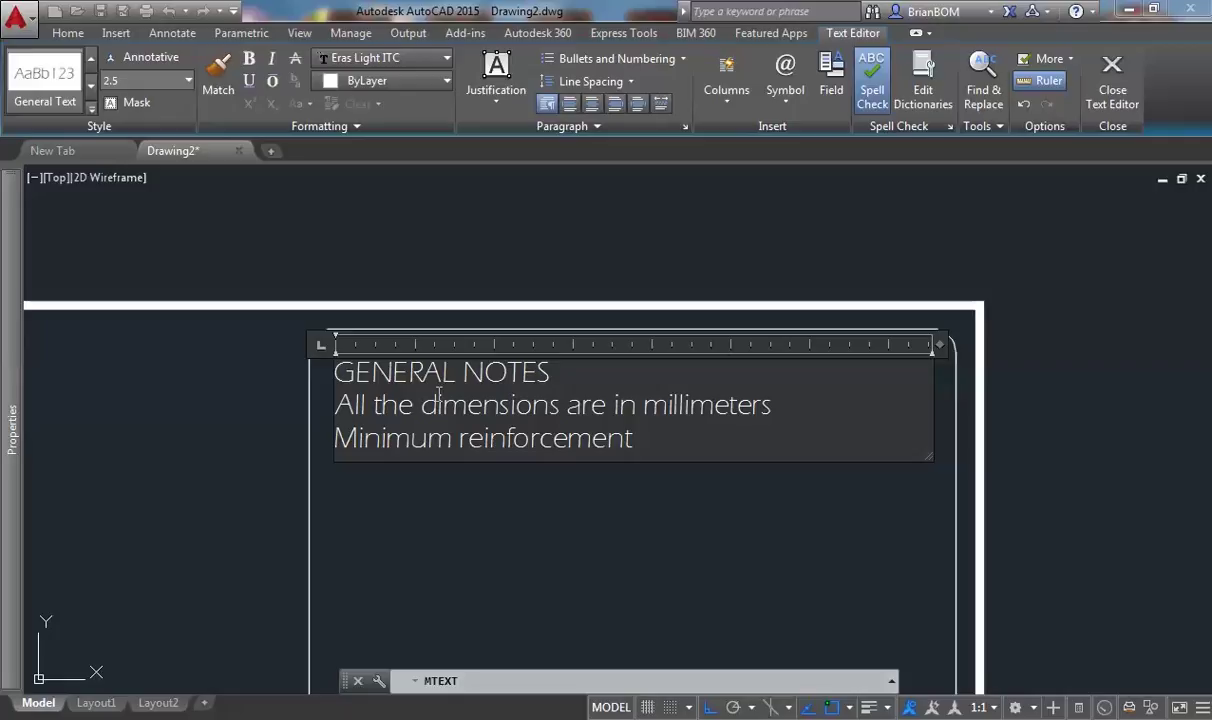
type(" to")
key("BackSpace")
key("BackSpace")
key("BackSpace")
key("BackSpace")
key("BackSpace")
key("BackSpace")
key("BackSpace")
key("BackSpace")
key("BackSpace")
key("BackSpace")
key("BackSpace")
key("BackSpace")
key("BackSpace")
key("BackSpace")
key("BackSpace")
key("BackSpace")
key("BackSpace")
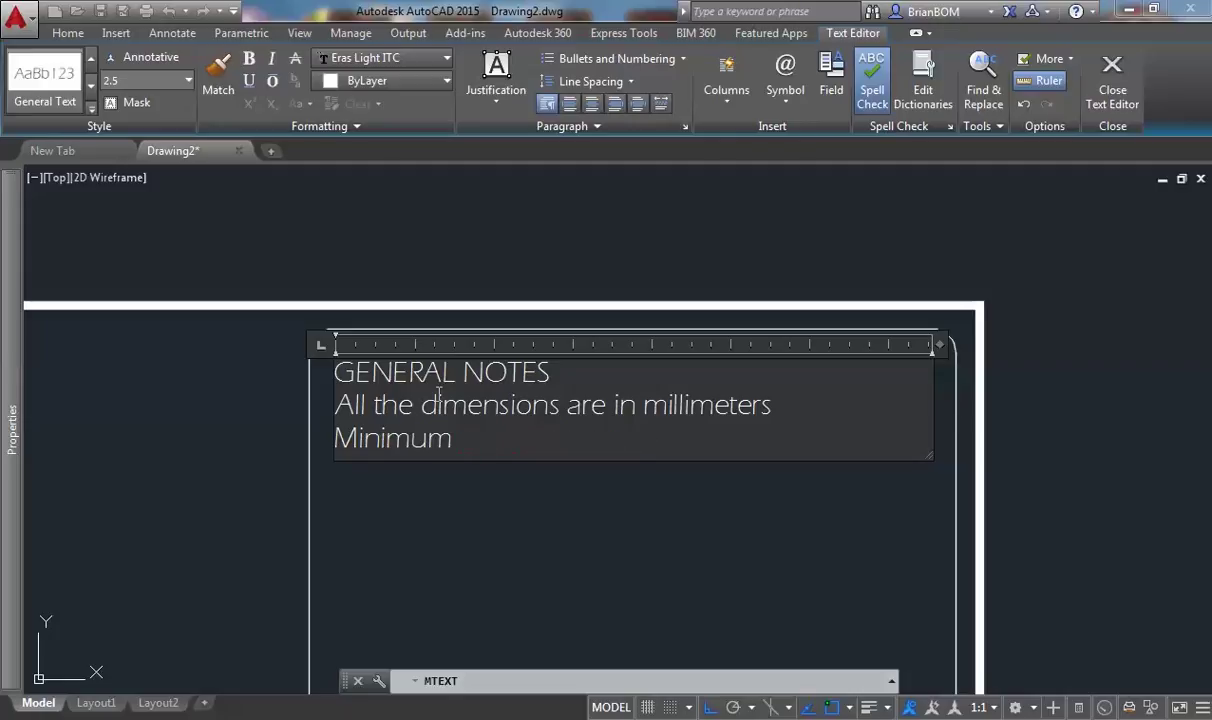
Complete the second note as "Minimum cover to reinforcement be:" and begin a new line.
type("cover to ")
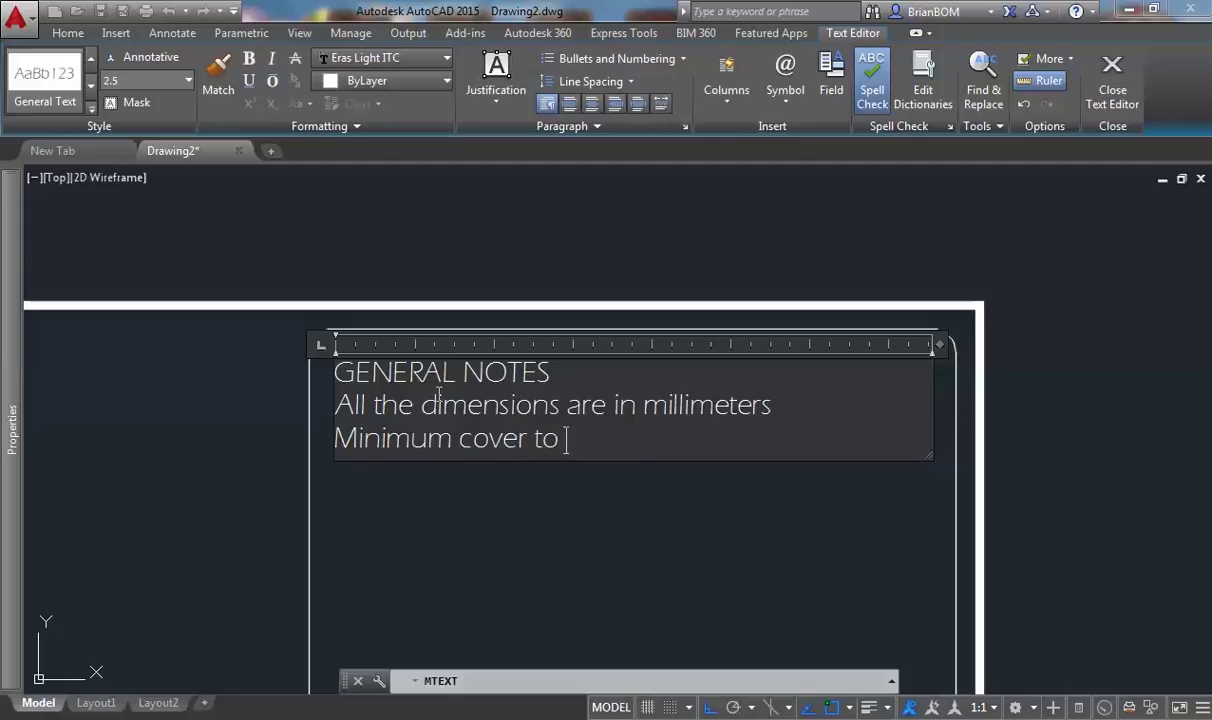
type("reinfor")
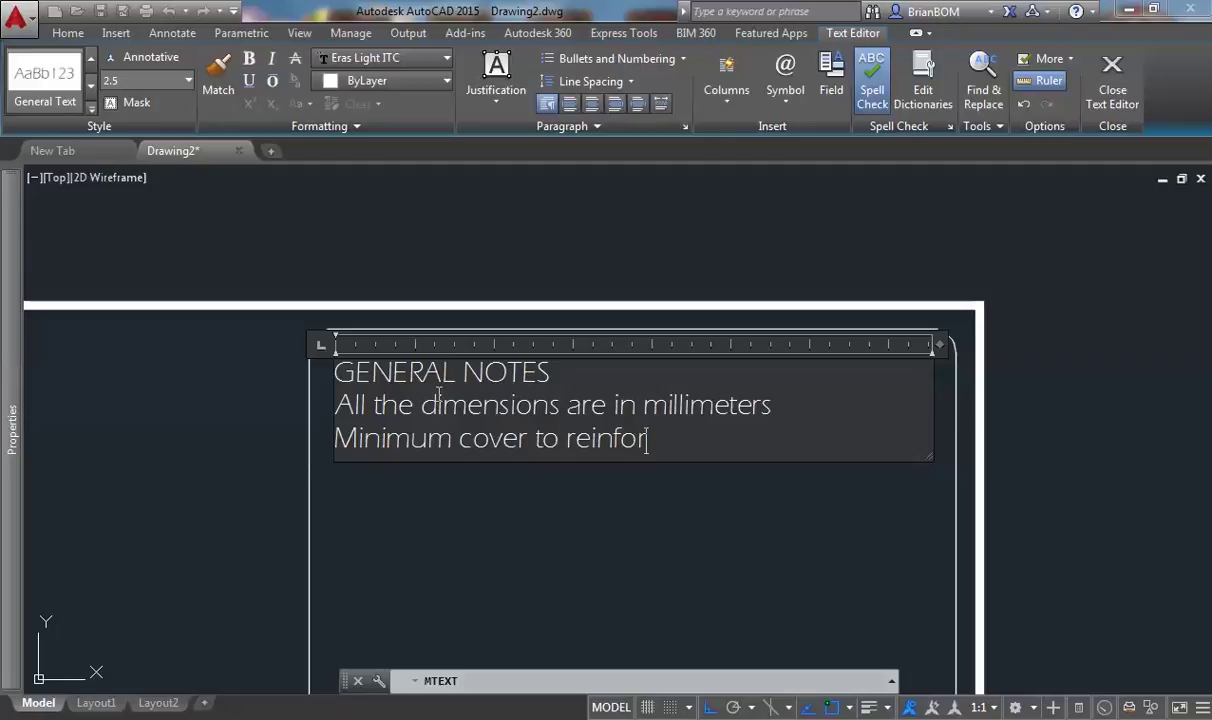
type("cement be")
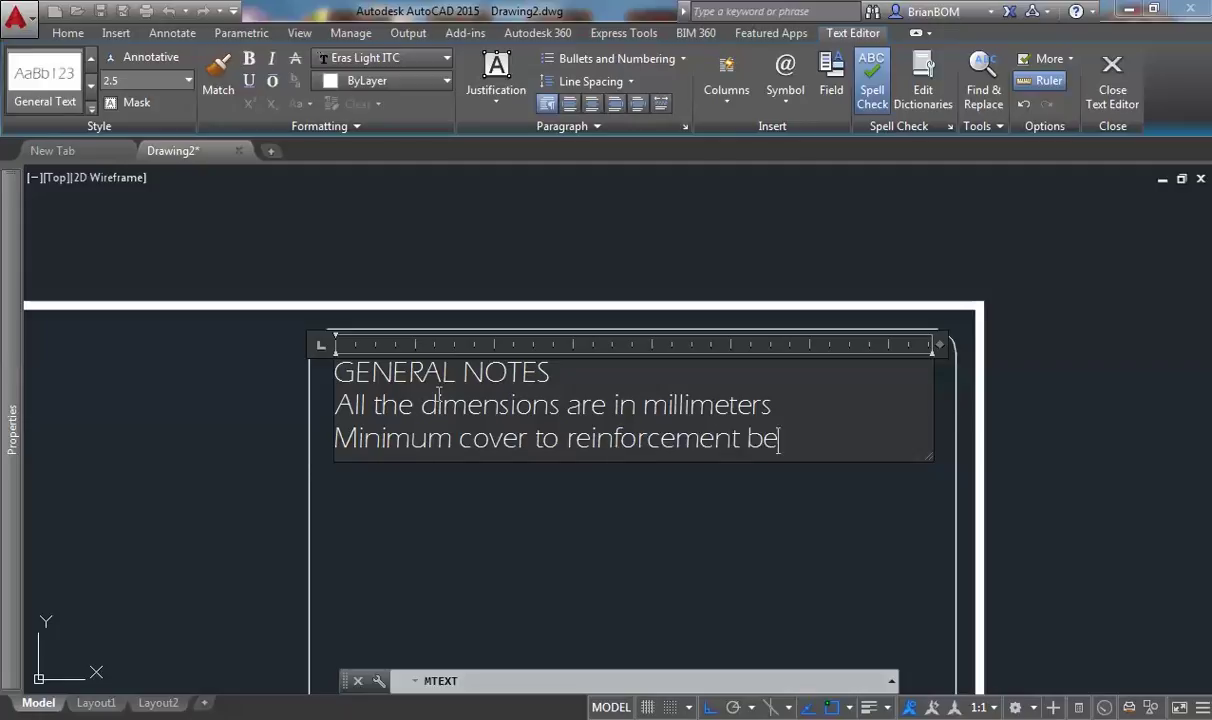
type(":")
key("Return")
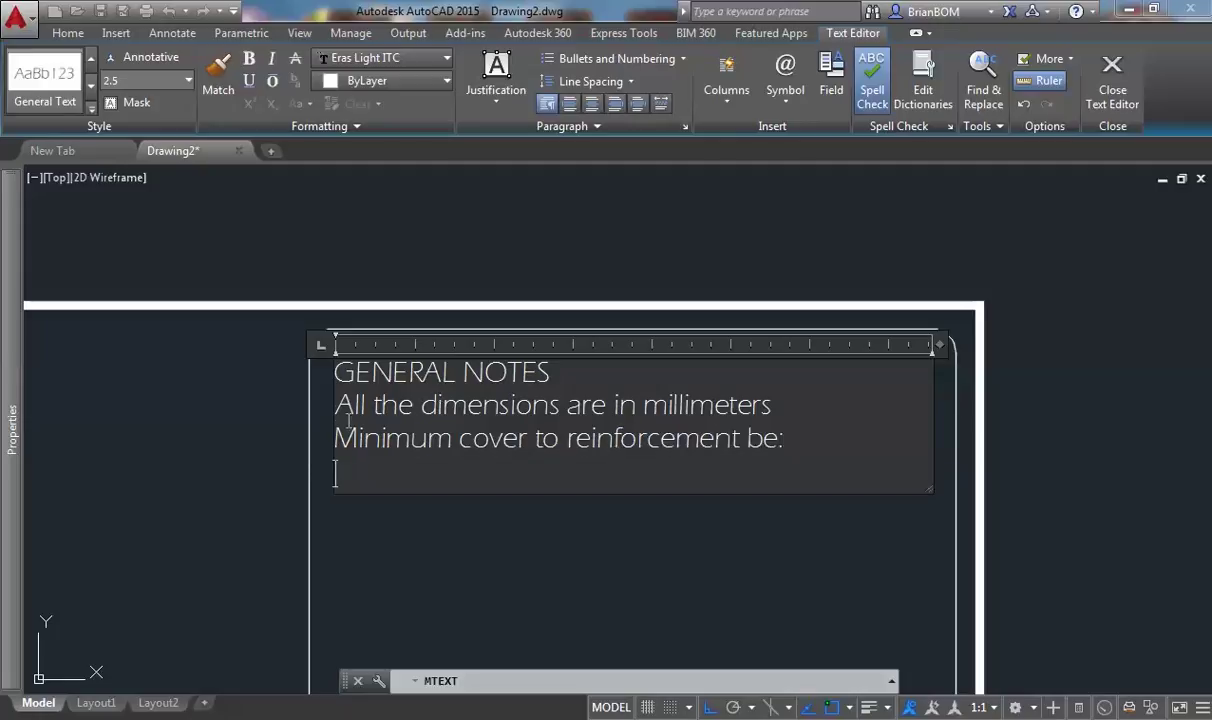
Turn the two notes below the heading into a numbered list and shorten the tab spacing between numbers and text.
left_click_drag(333, 402, 755, 467)
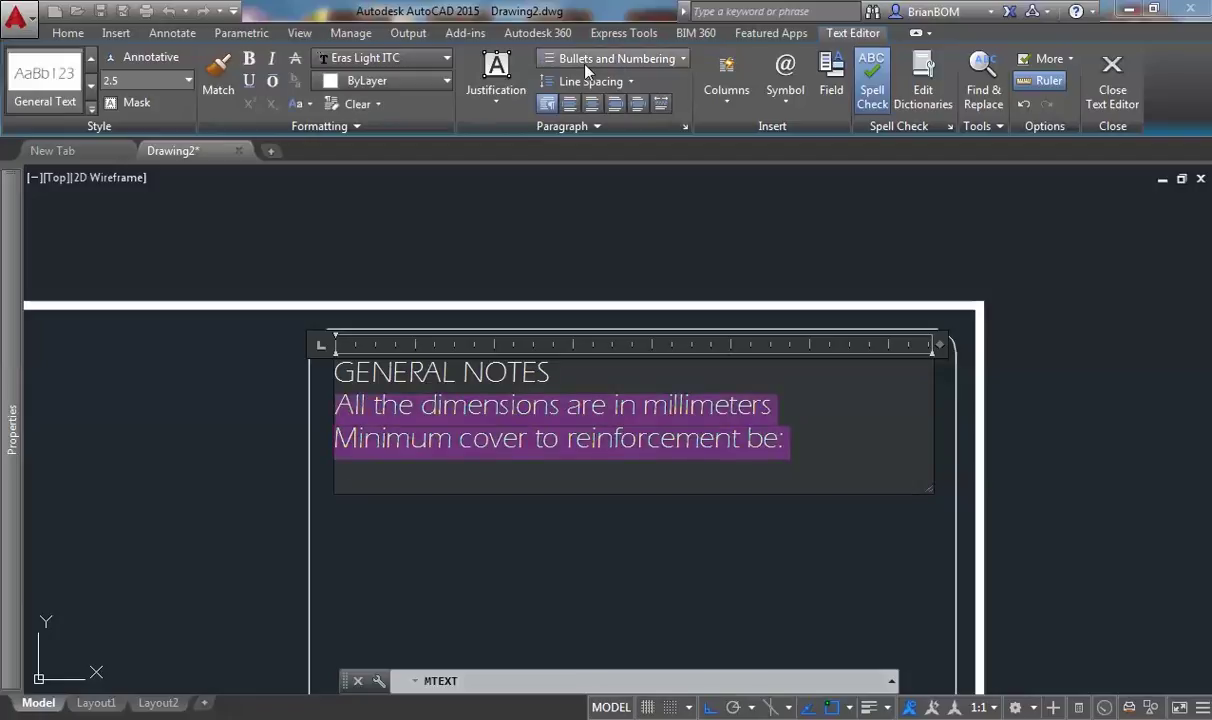
left_click(657, 66)
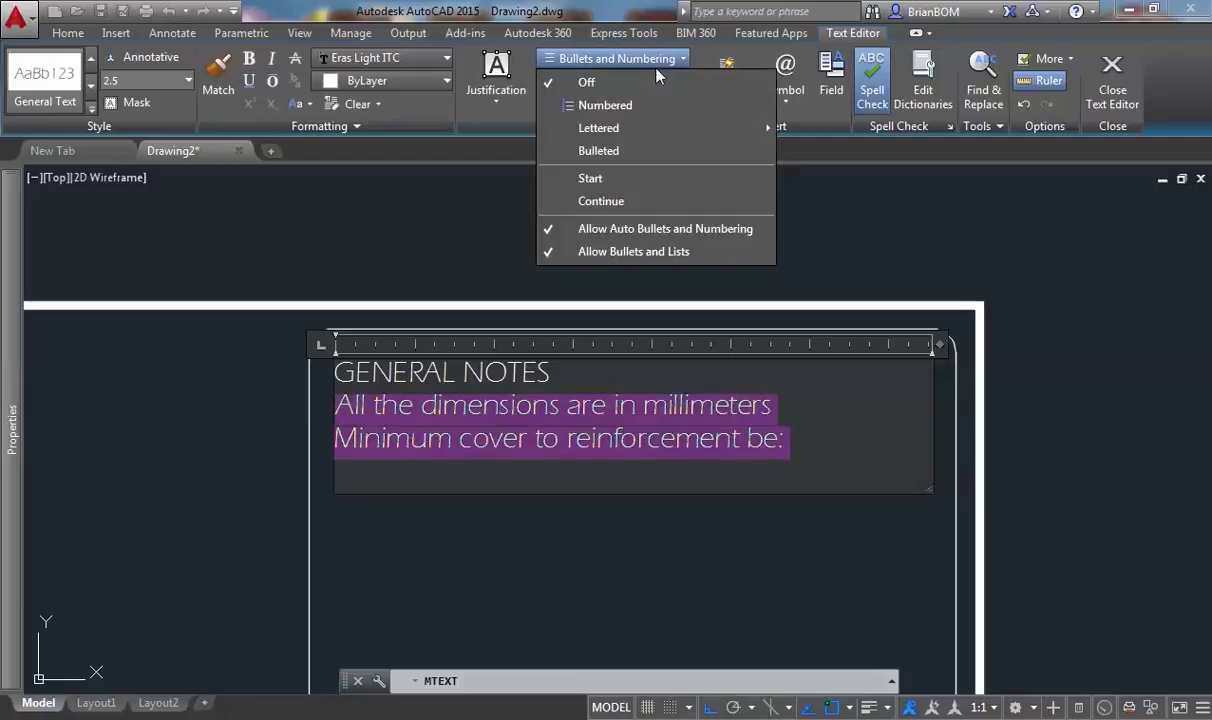
left_click(600, 106)
left_click(865, 440)
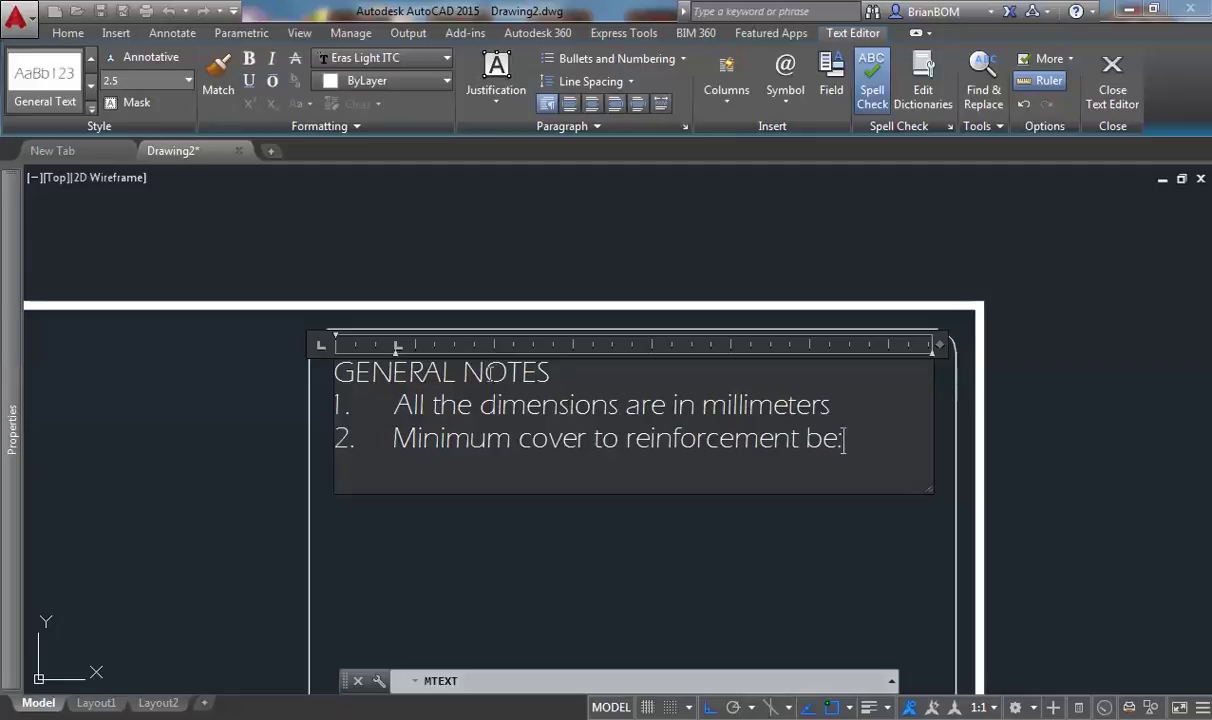
left_click_drag(398, 346, 378, 345)
Add a sub-item 2.1 under the minimum cover note and reduce its paragraph indent to 10.
key("Return")
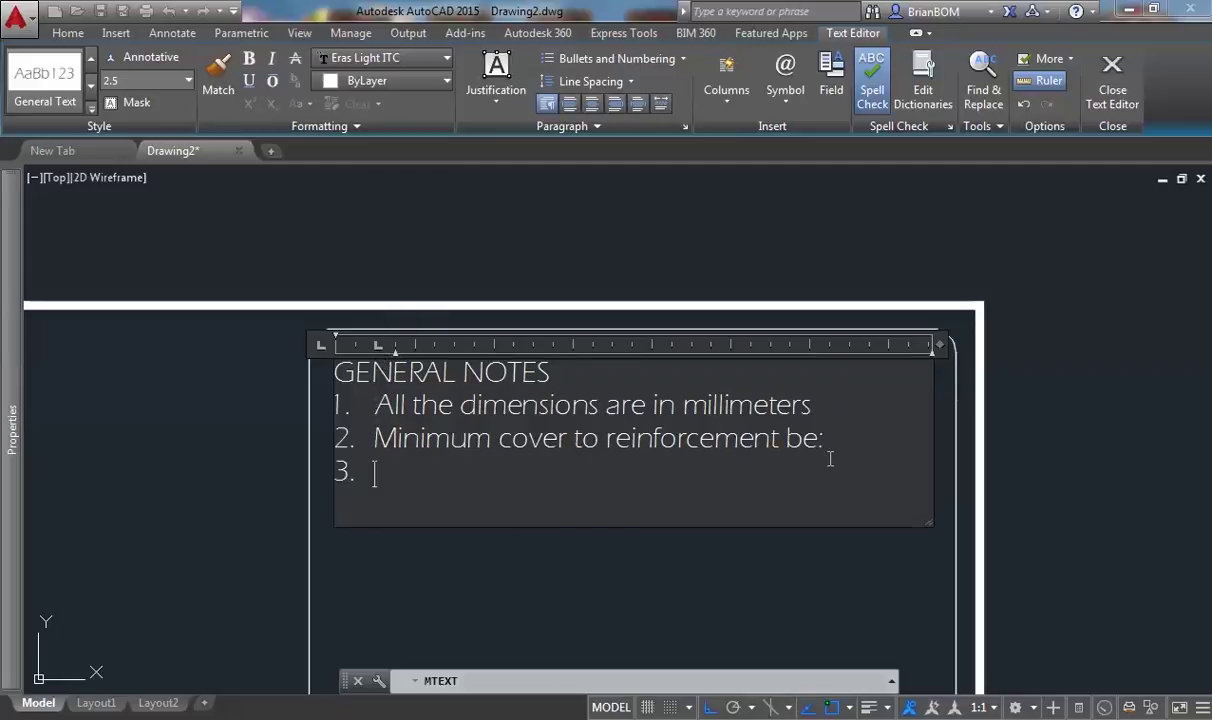
key("Tab")
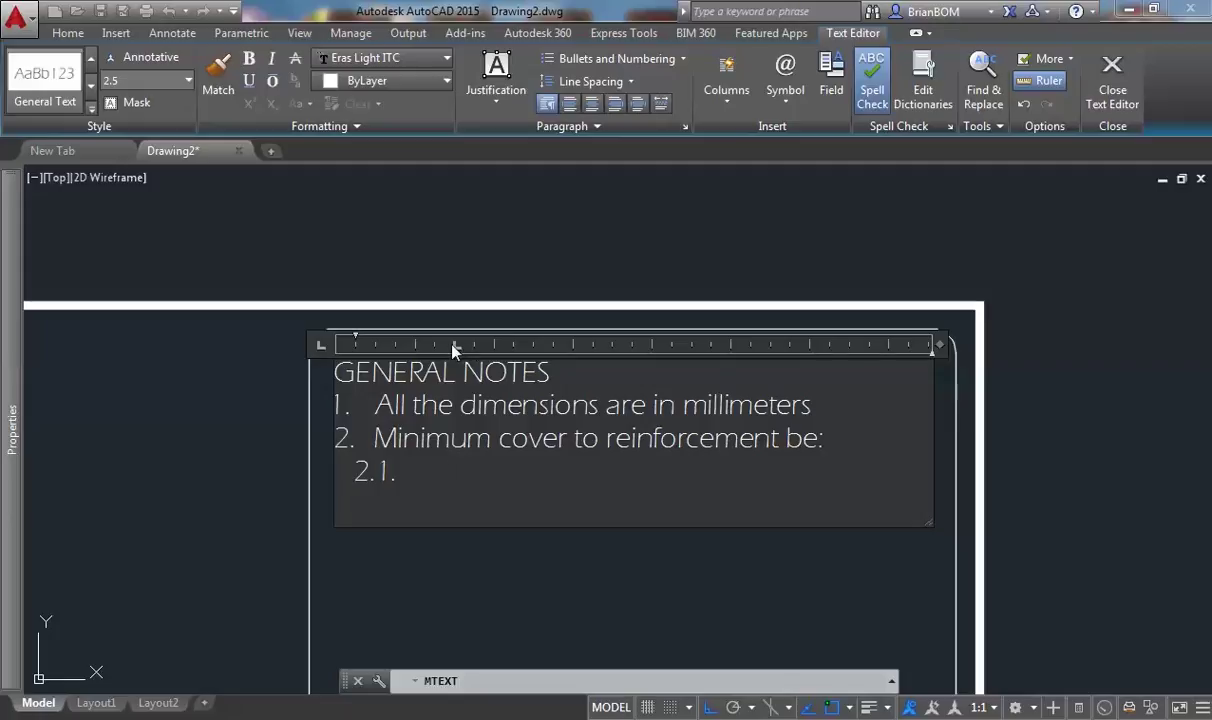
mouse_move(453, 348)
left_mouse_down()
mouse_move(445, 364)
mouse_move(422, 362)
left_mouse_up()
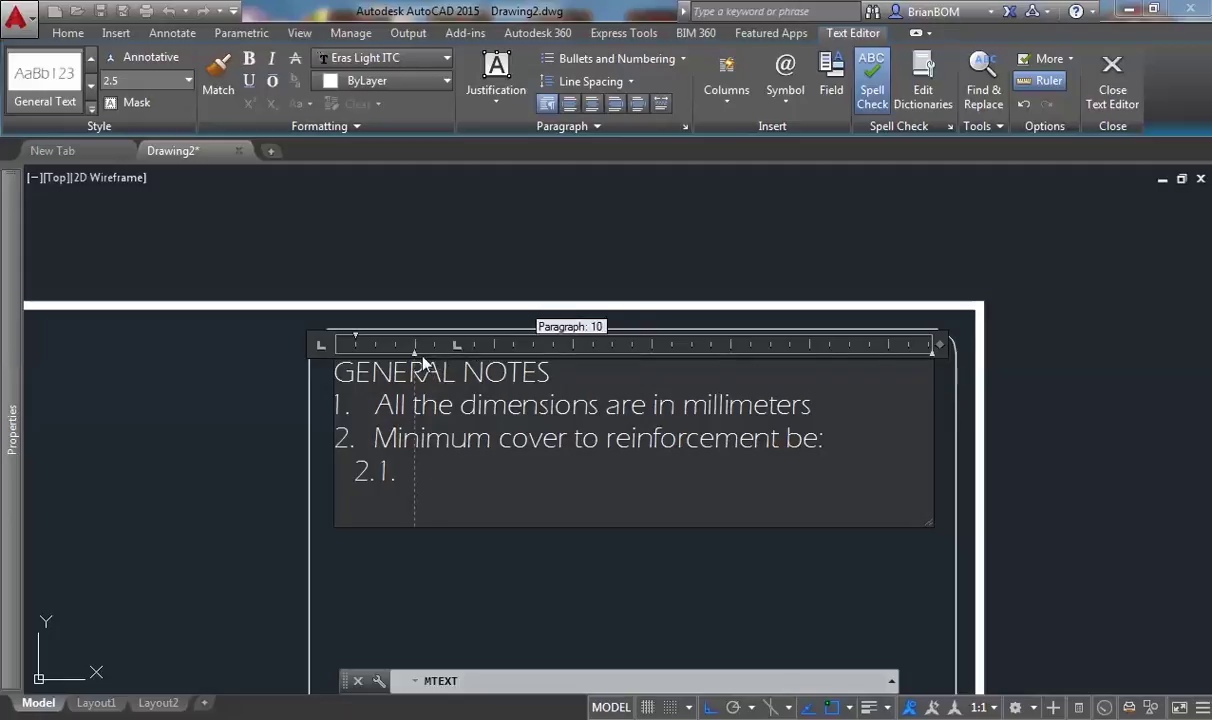
left_click_drag(422, 358, 422, 358)
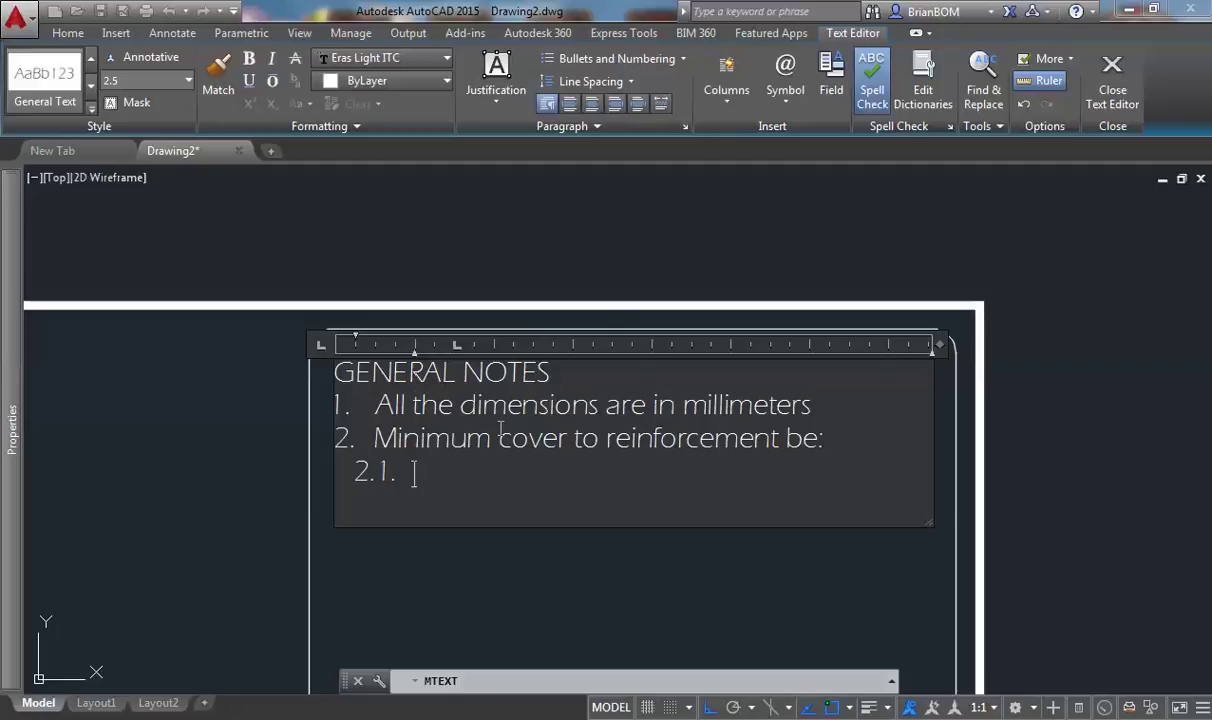
Enter "Foundation" with a tabbed value of 50mm as sub-item 2.1 and begin the following sub-item.
type("f")
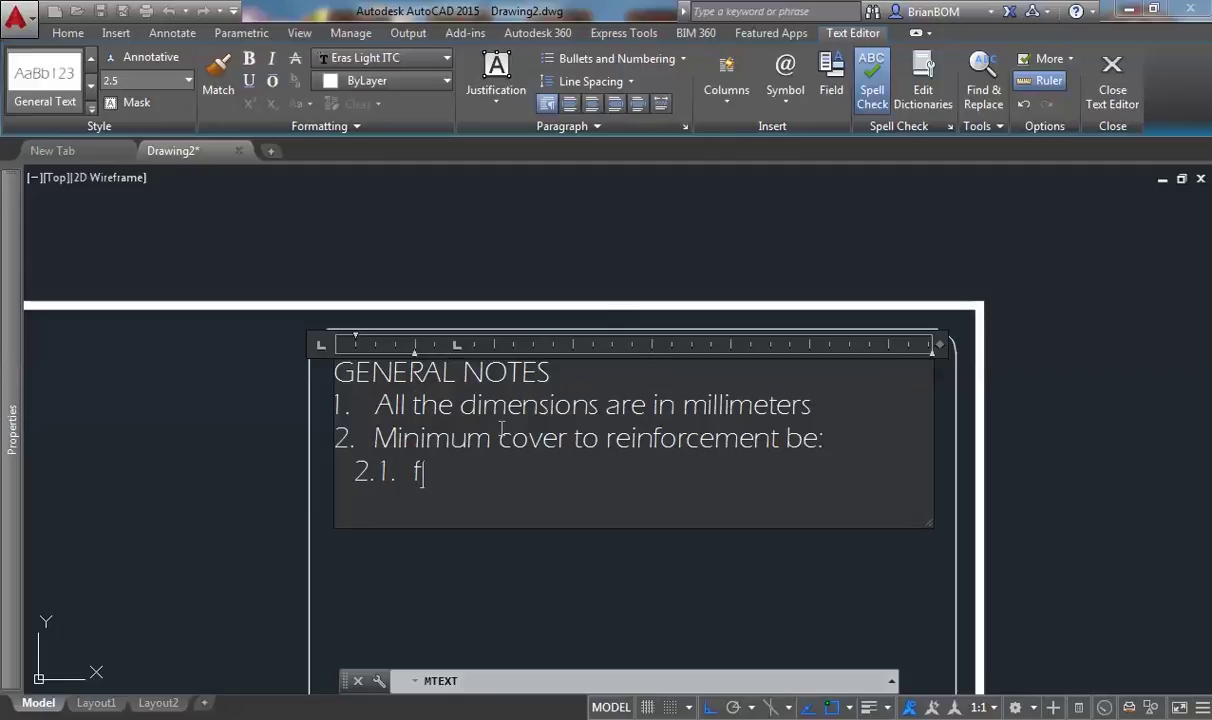
key("BackSpace")
type("Fo")
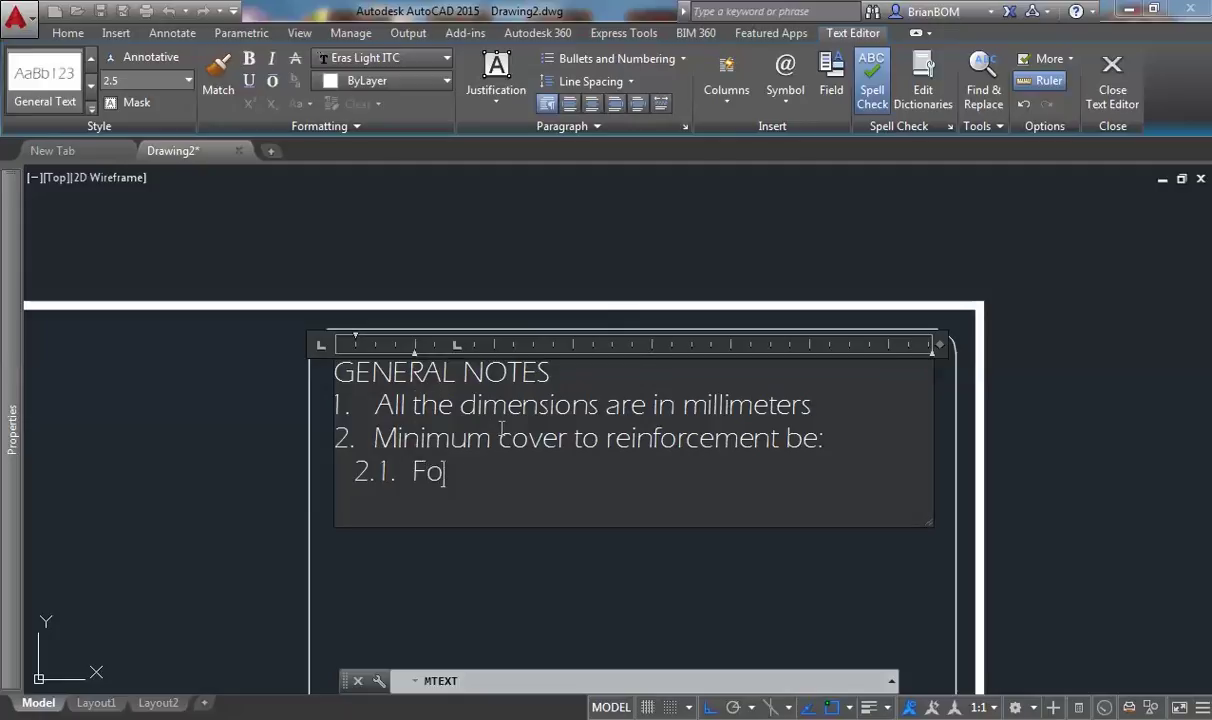
type("undation")
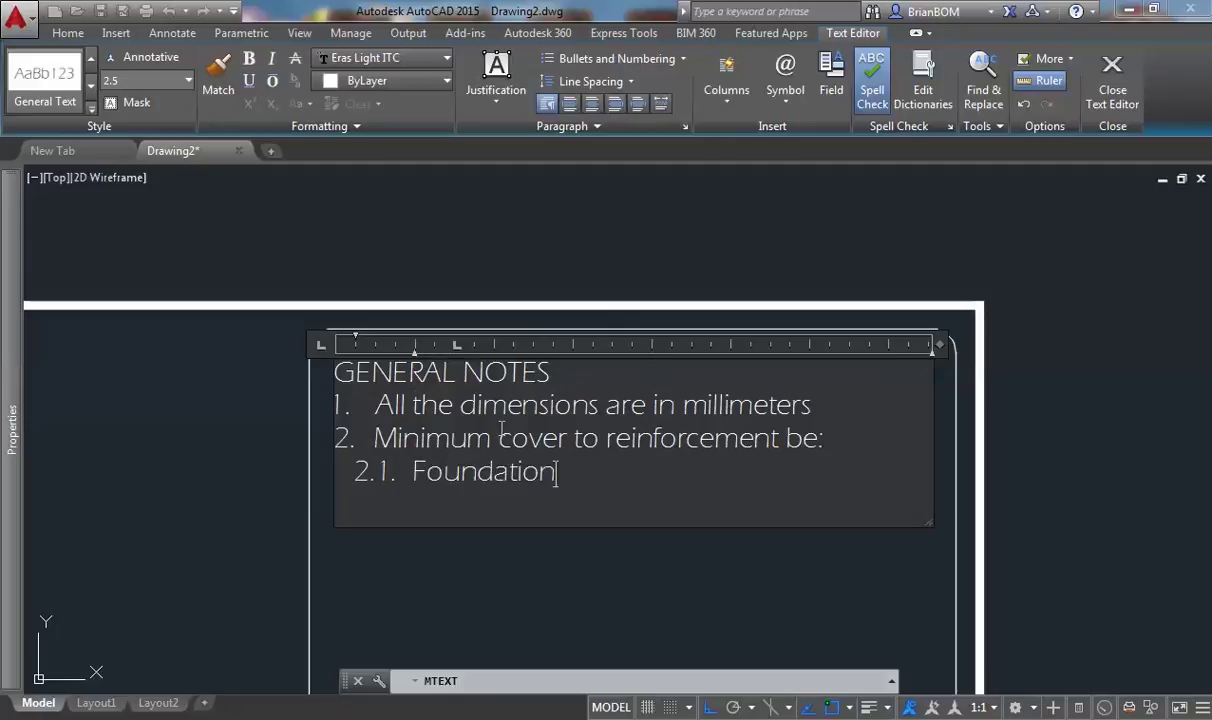
key("Tab")
type("50mm")
key("Return")
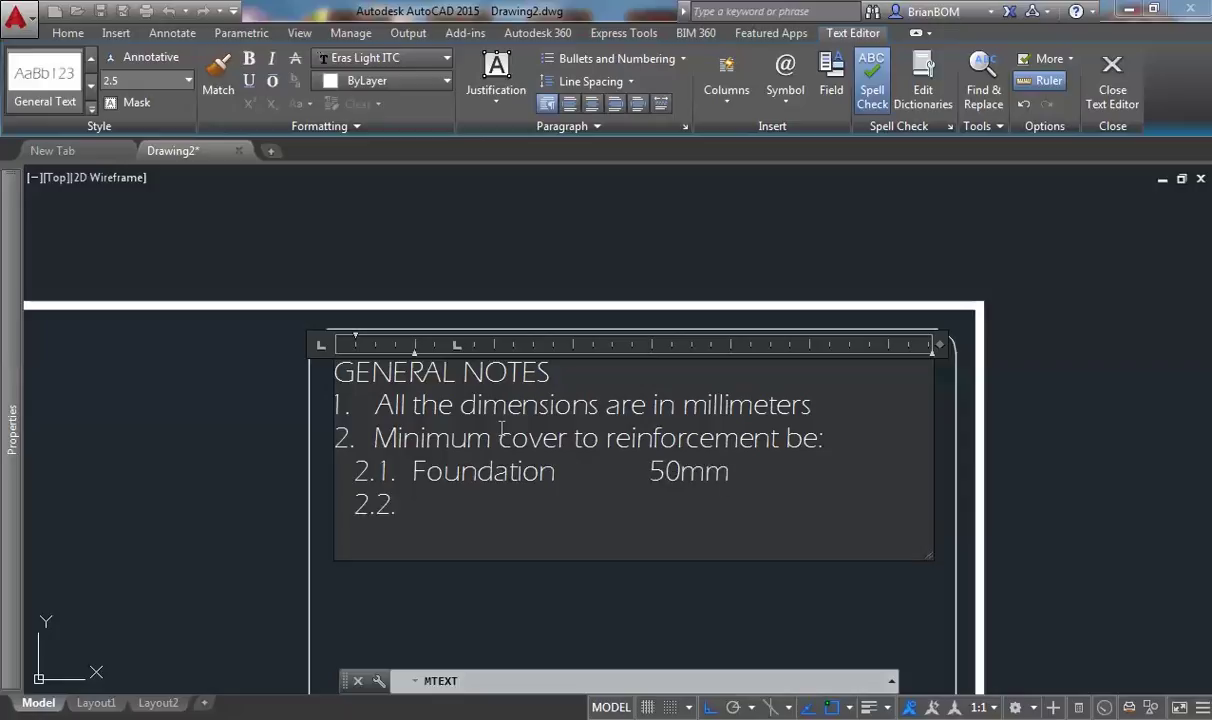
Enter sub-items 2.2 "Columns" with 40mm and 2.3 "Beams" with 30mm, aligning the values with the Foundation value.
type("Columns")
key("Tab")
key("Tab")
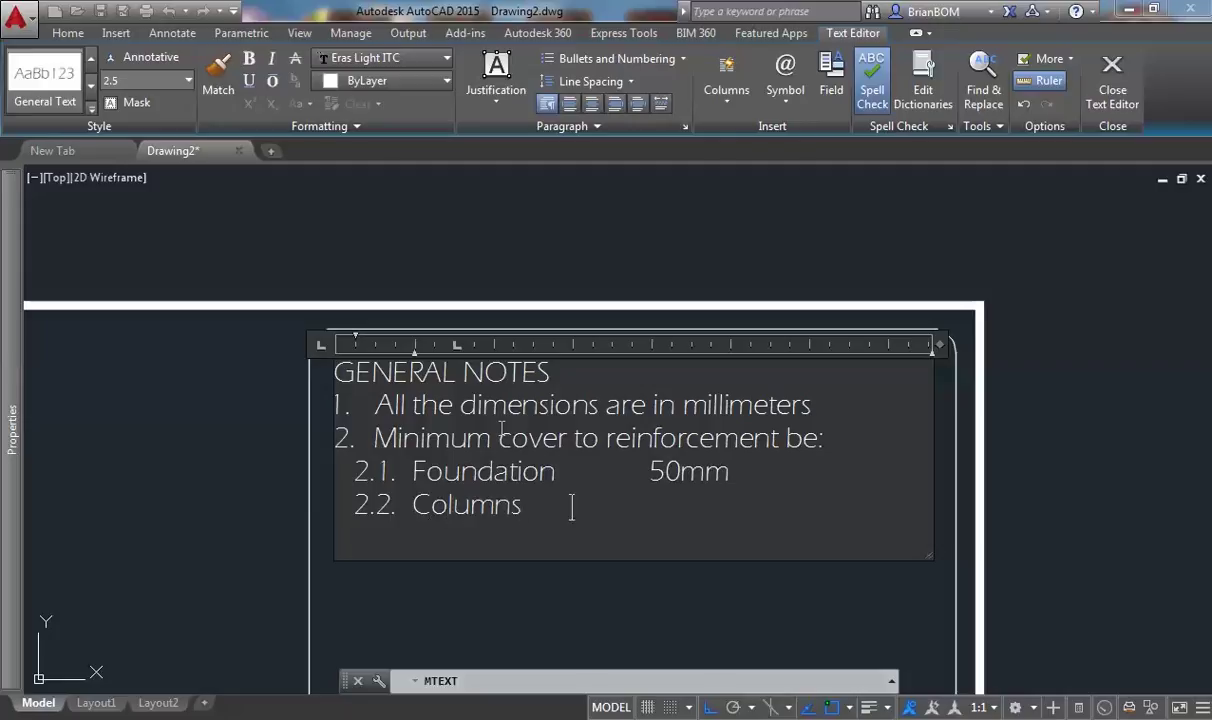
type("40mm")
key("Return")
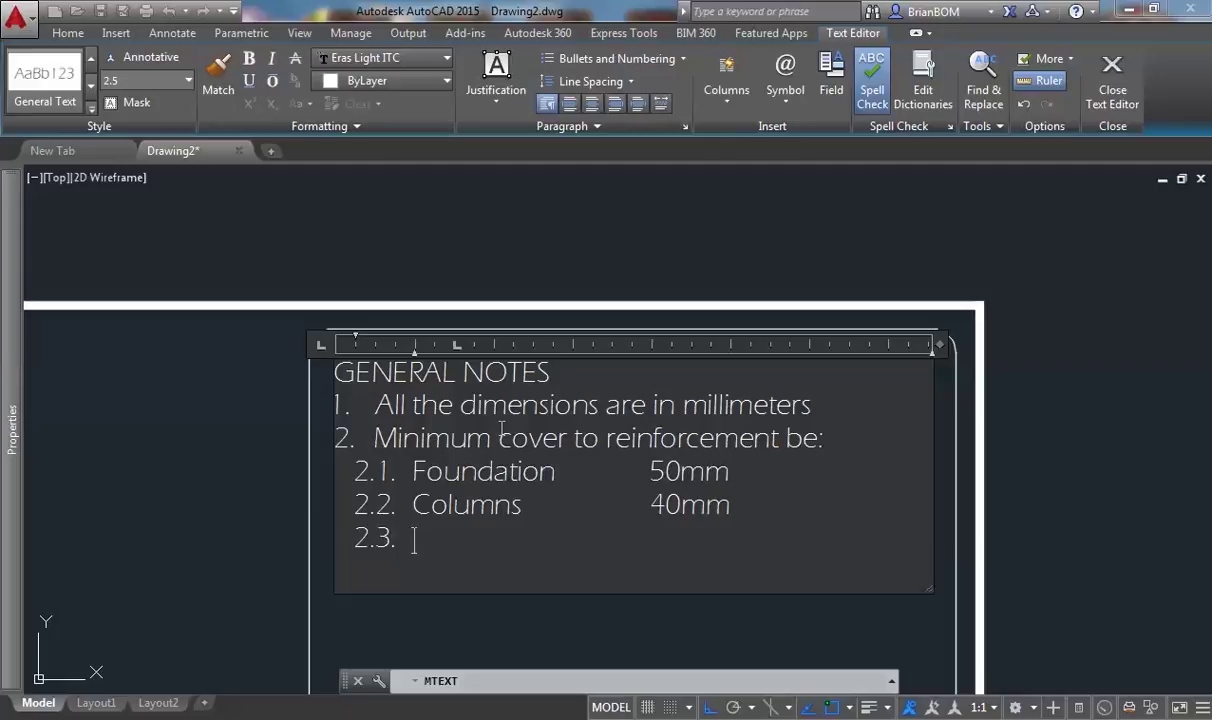
type("Beams ")
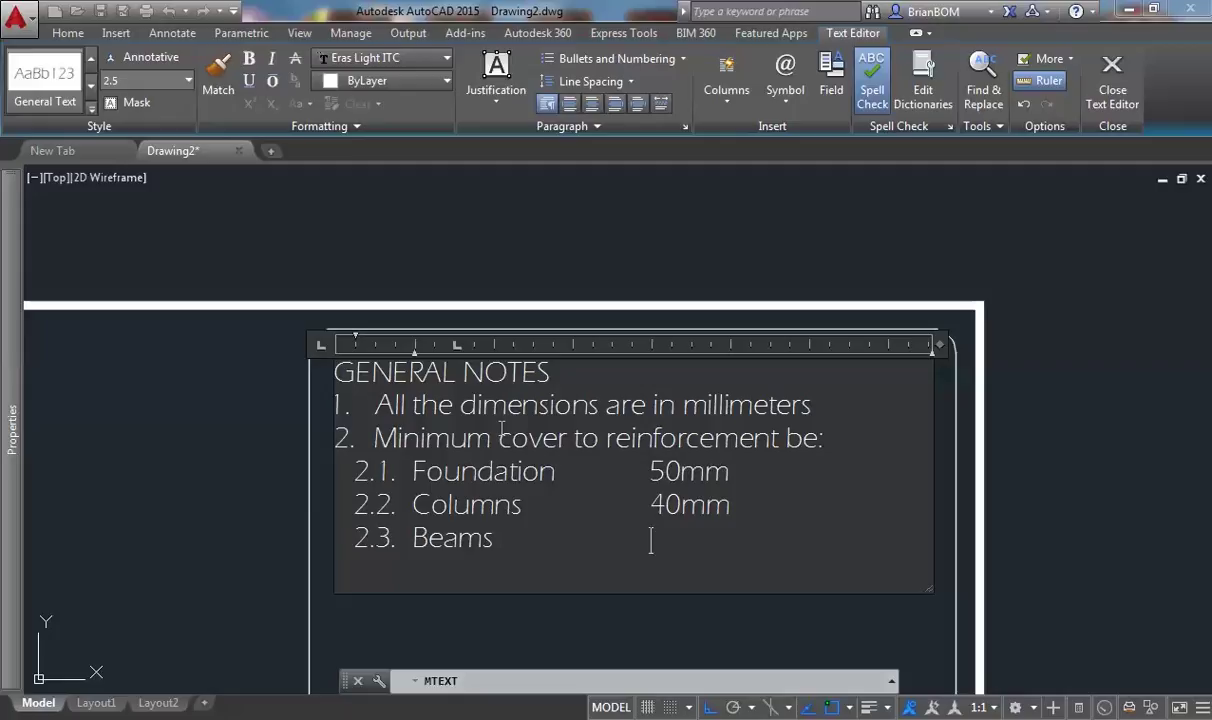
type("30mm")
key("Return")
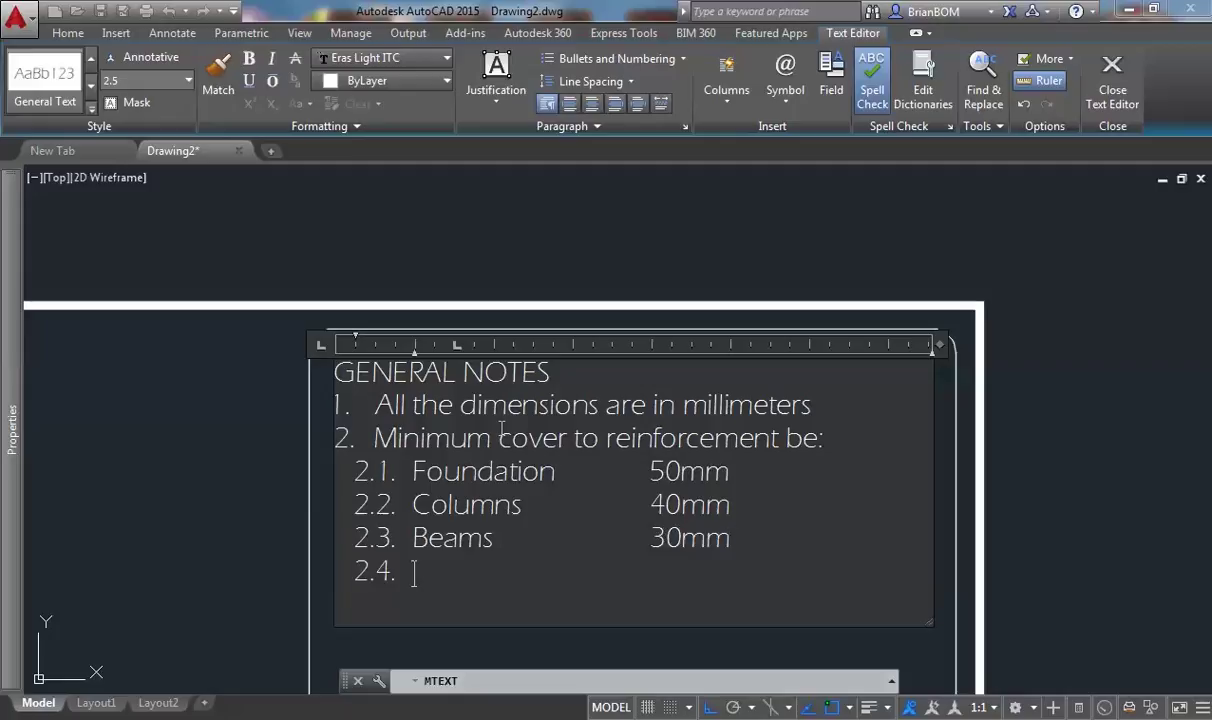
Add an unnumbered note below the sub-items reading "All external and internal wall dimension are 200mm and 150mm" and begin a new line.
key("BackSpace")
type("All external w")
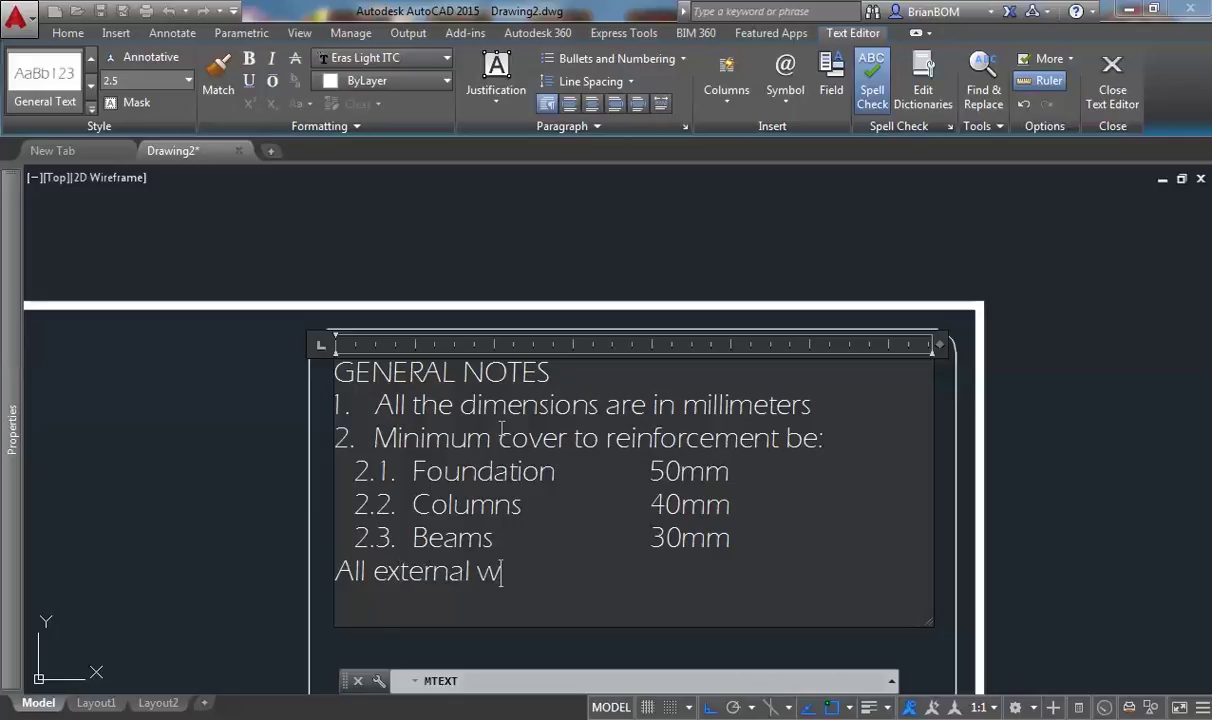
type("alls")
key("BackSpace")
key("BackSpace")
key("BackSpace")
key("BackSpace")
key("BackSpace")
key("BackSpace")
type("and internal walls")
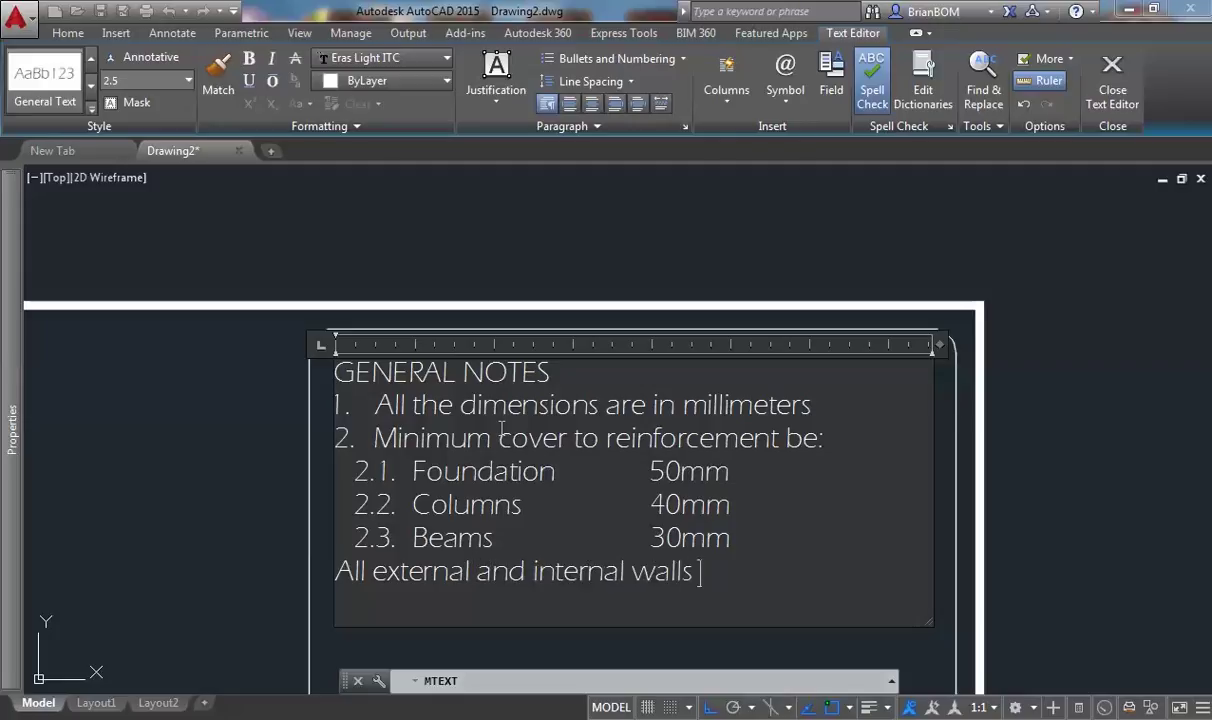
key("BackSpace")
key("BackSpace")
type("dimensi")
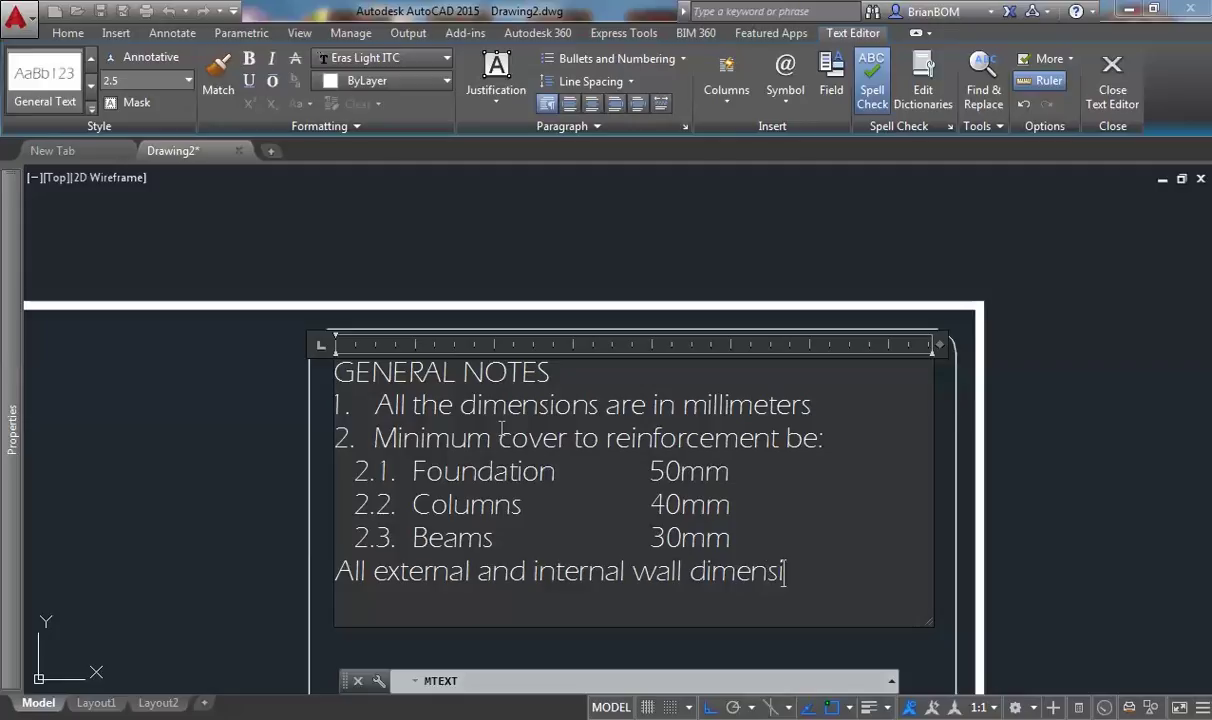
type("on are 2")
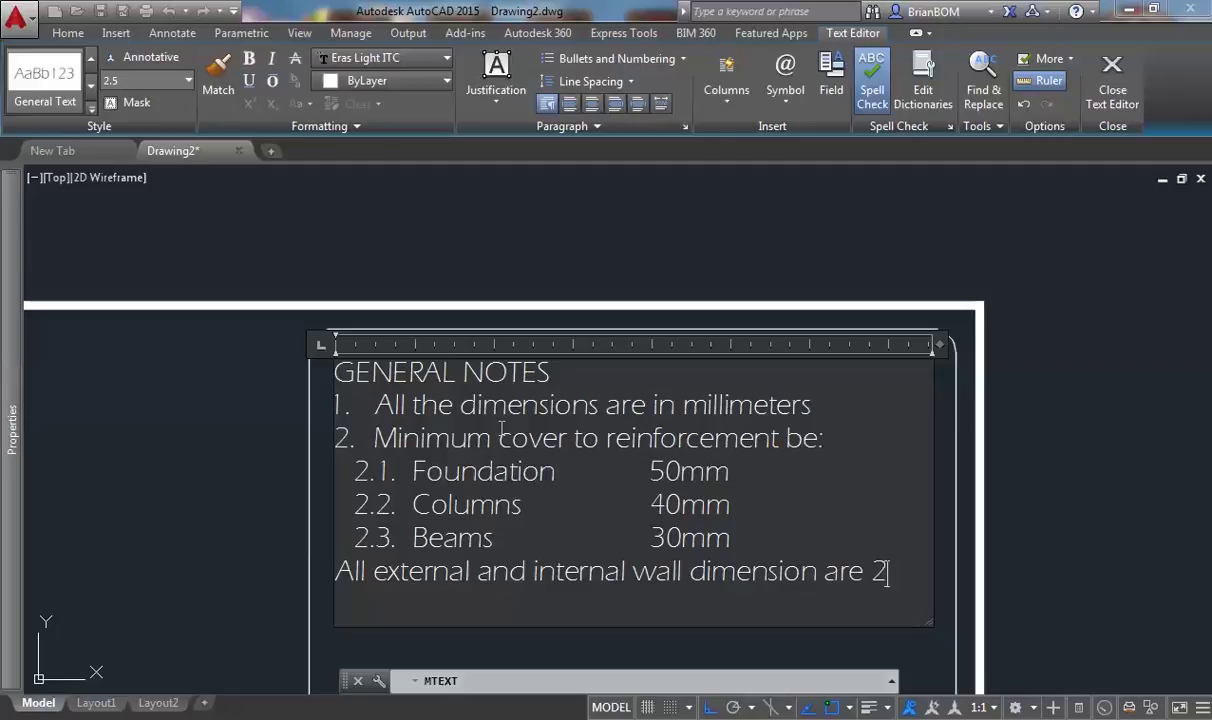
type("00mm adn")
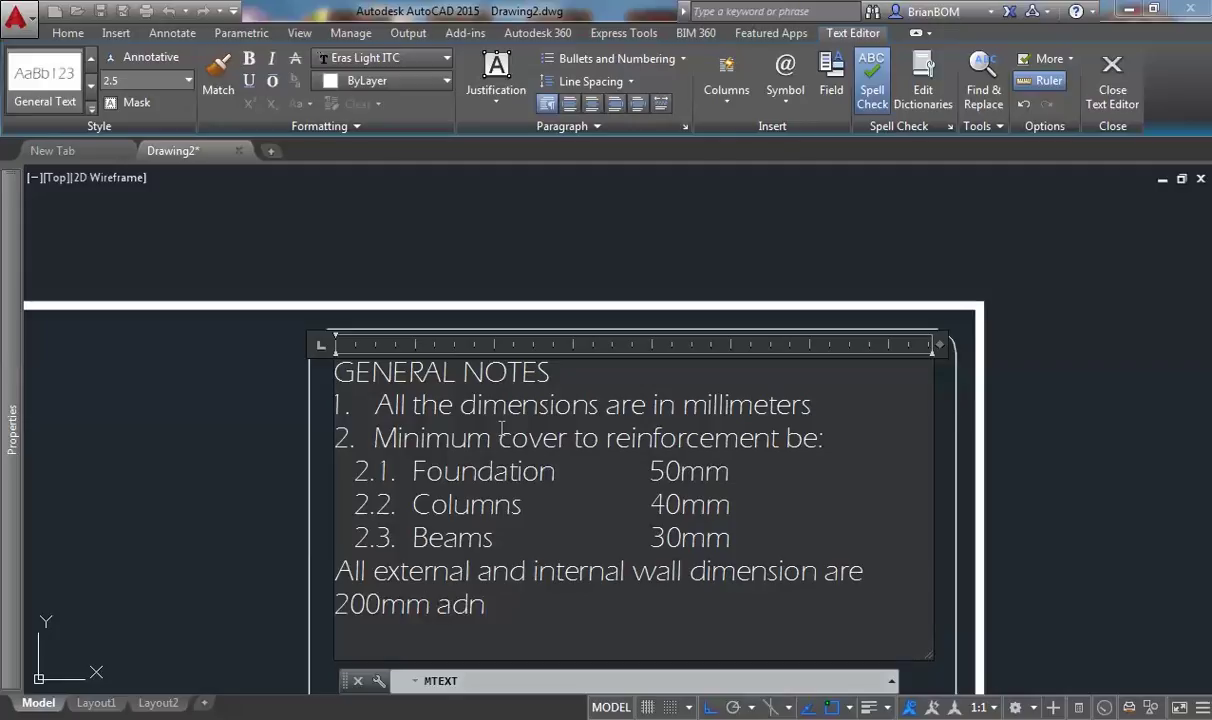
key("BackSpace")
key("BackSpace")
type("nd 150mm")
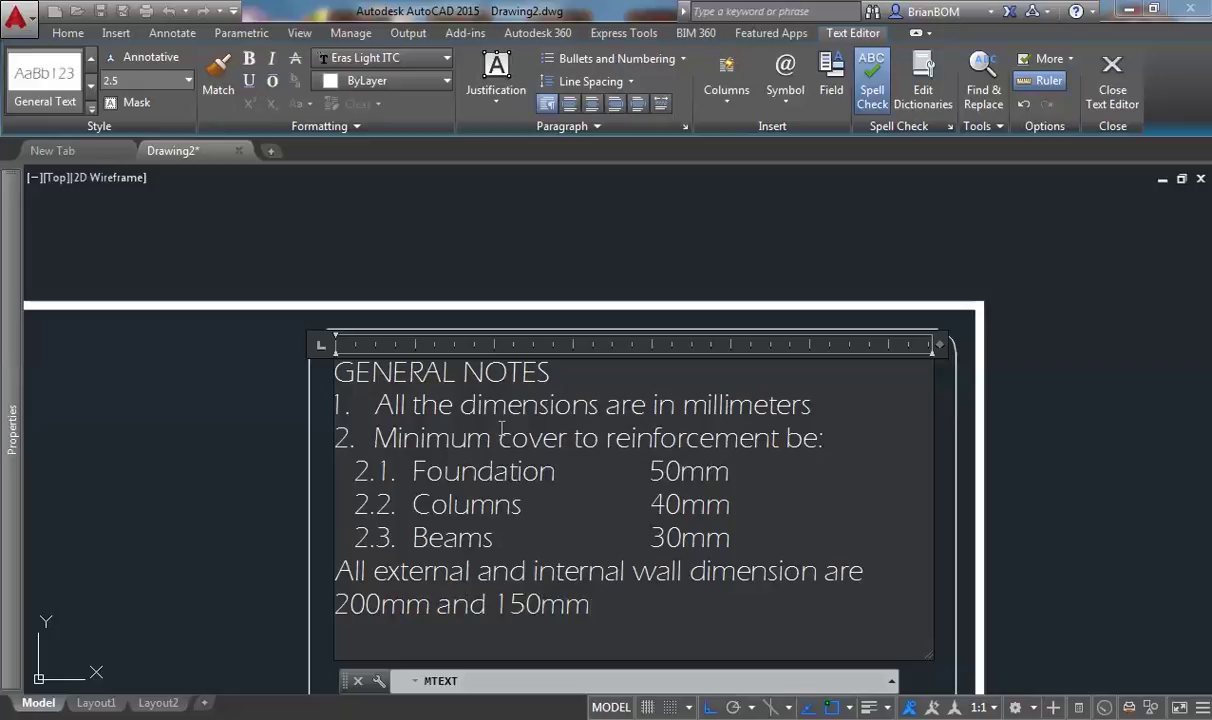
key("Return")
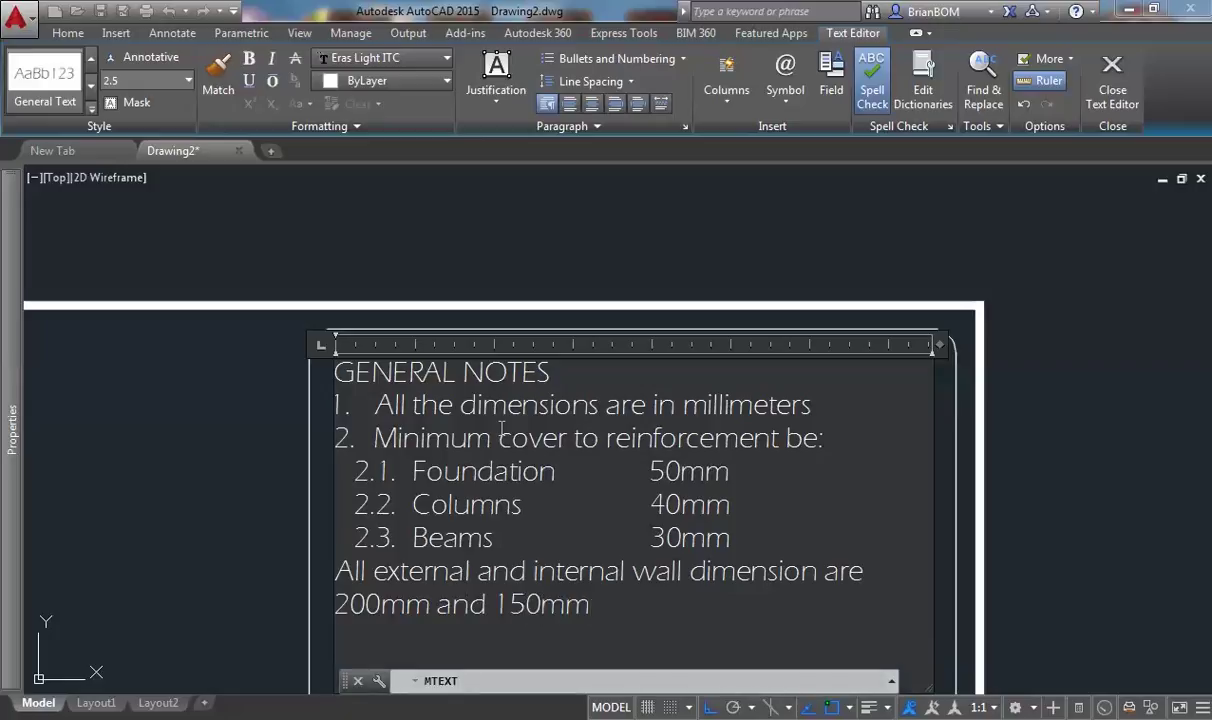
Add the note "Reinforcement deails should be approved by the eingineer" below the wall dimension note.
type("Reinforcem")
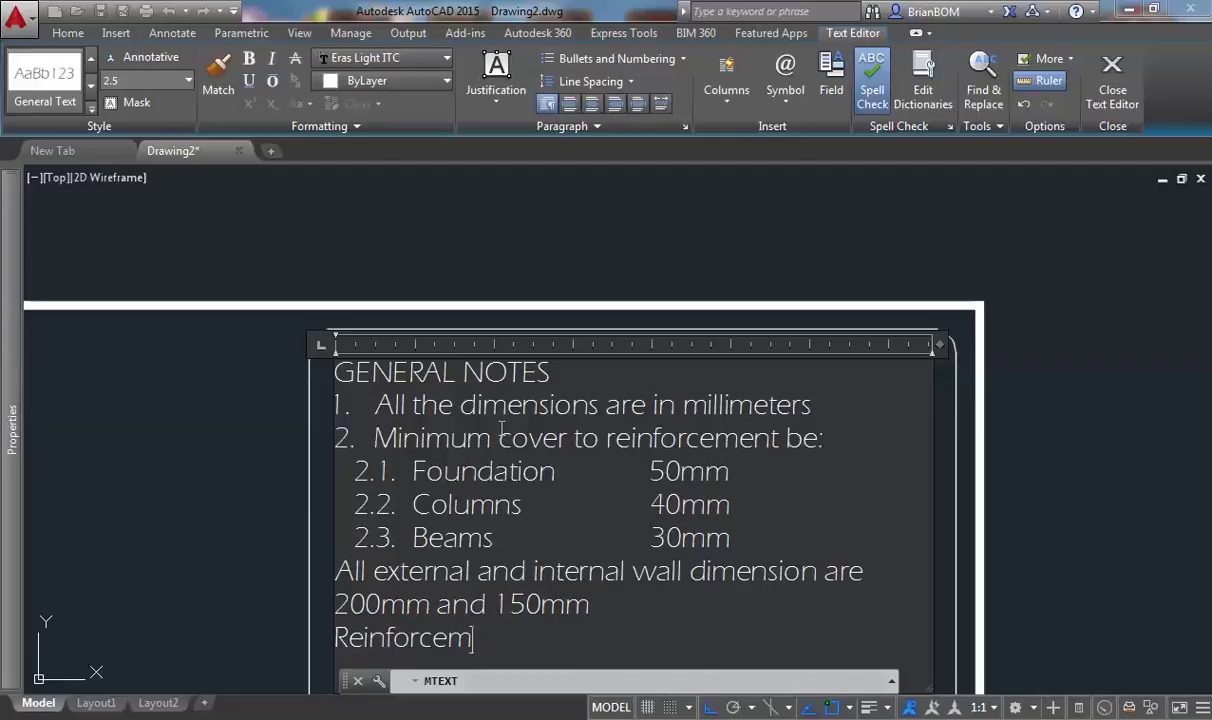
type("ent deai")
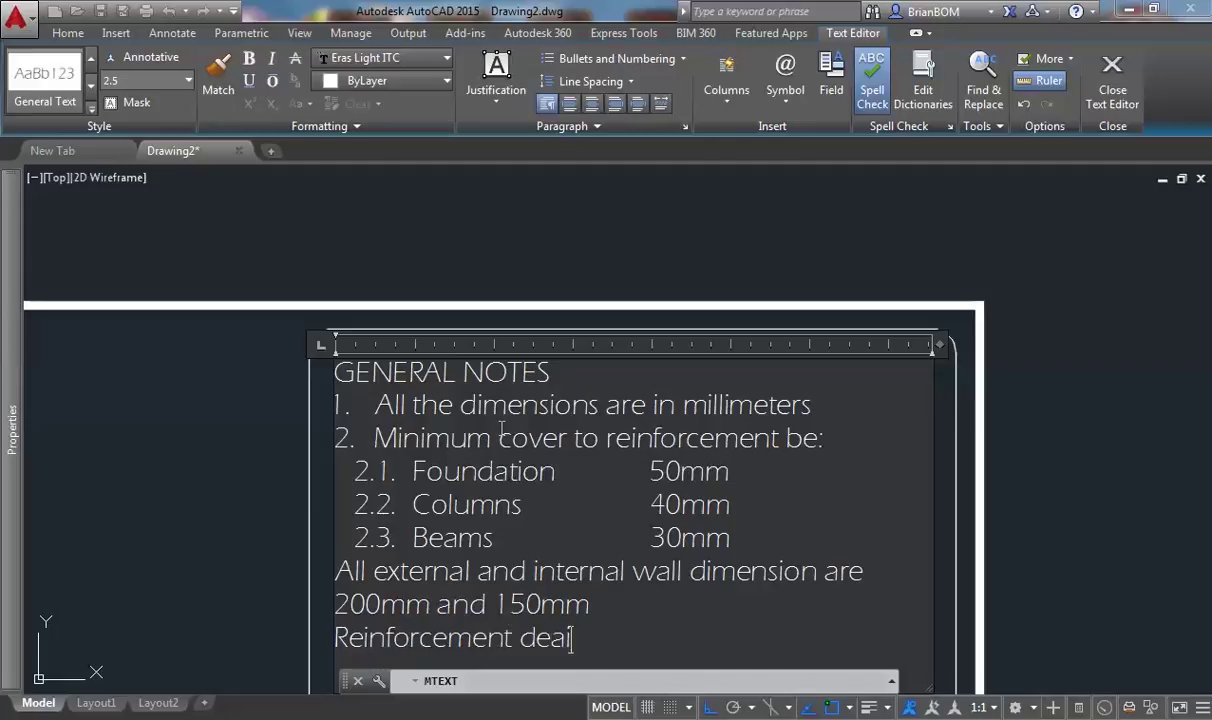
type("ls shou")
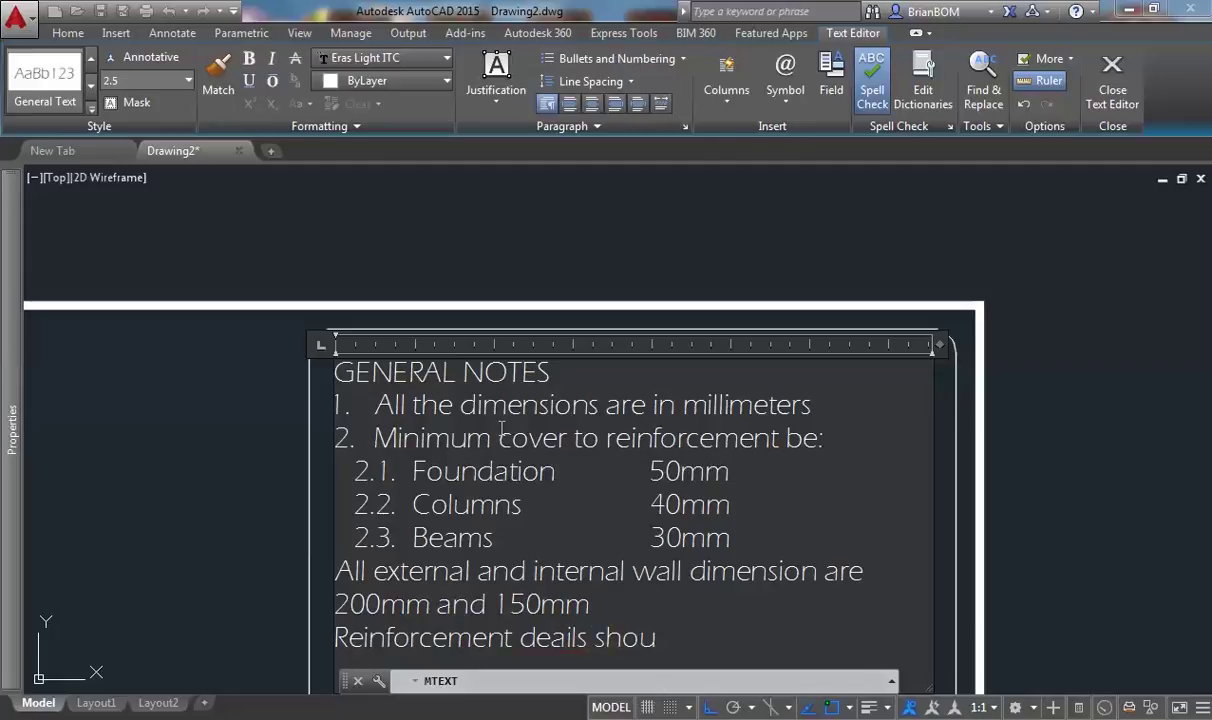
type("ld be approve")
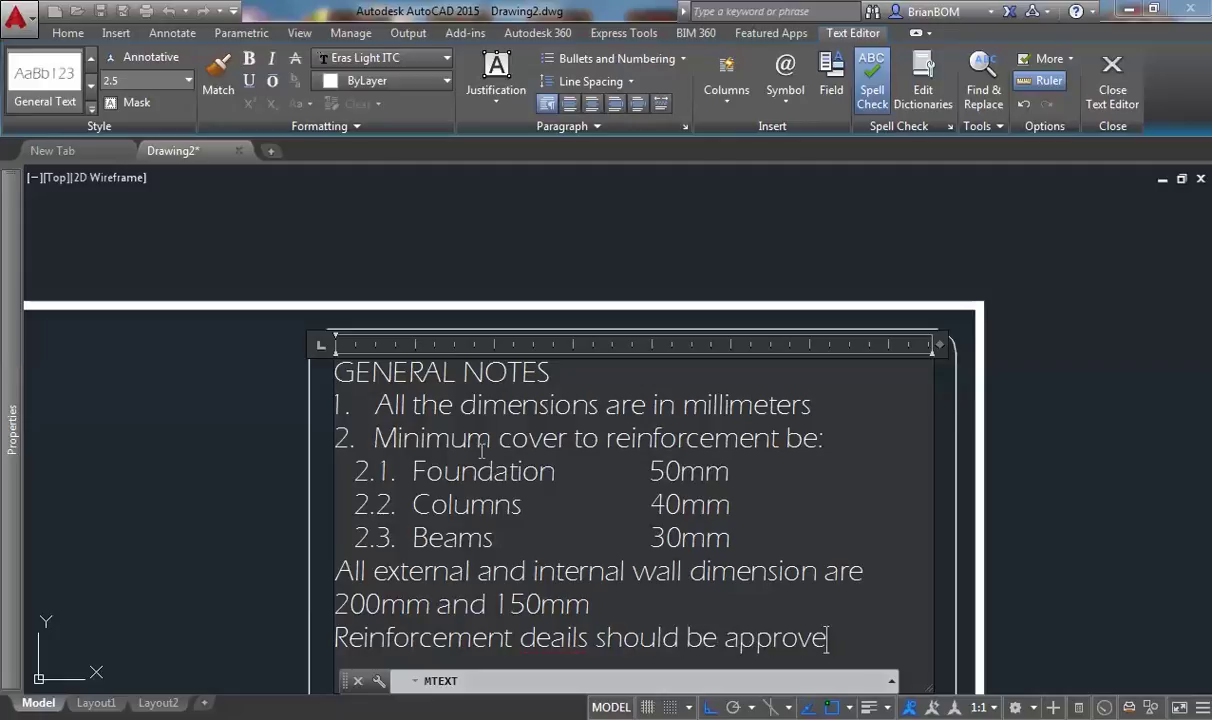
type("d by the ")
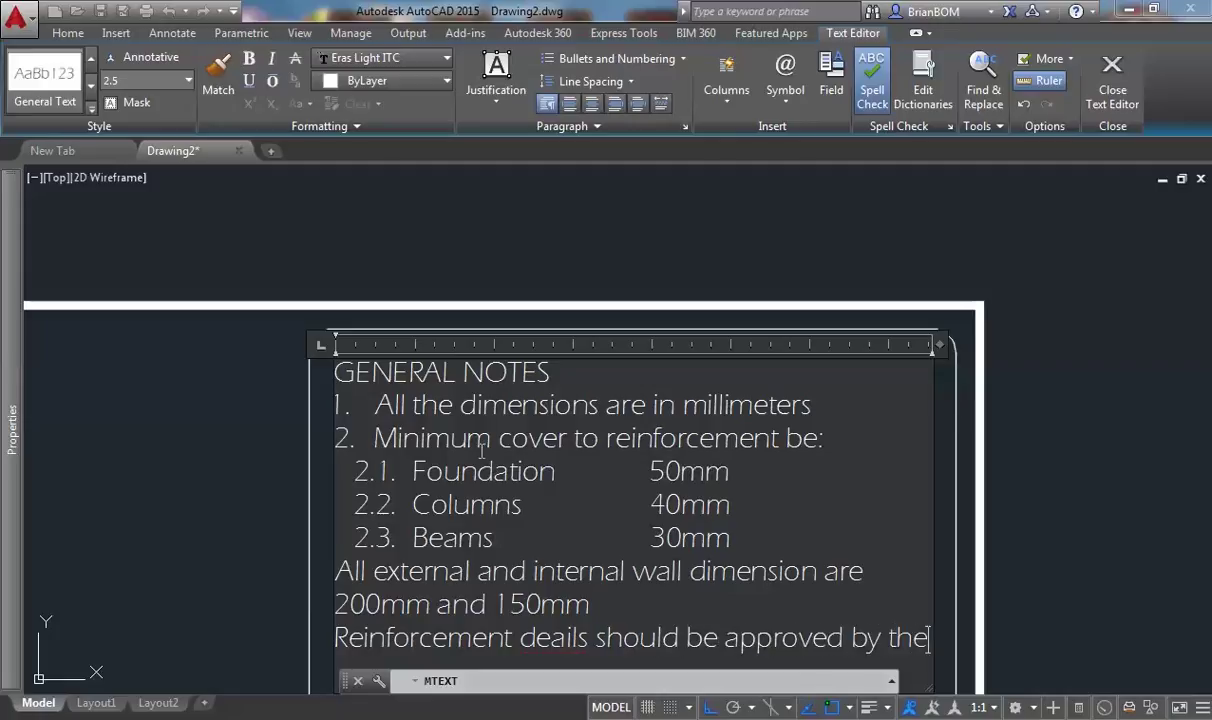
type("engineer.")
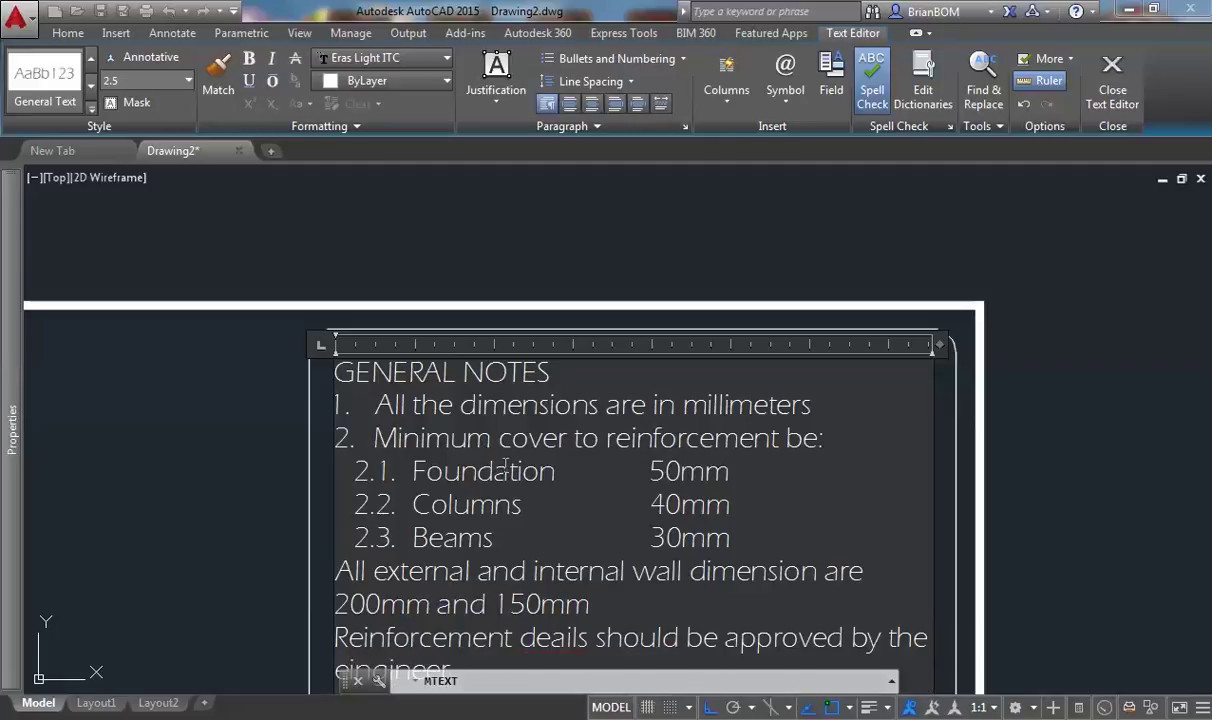
Complete the reinforcement details note with the words "before work commences".
middle_click_drag(460, 533, 503, 381)
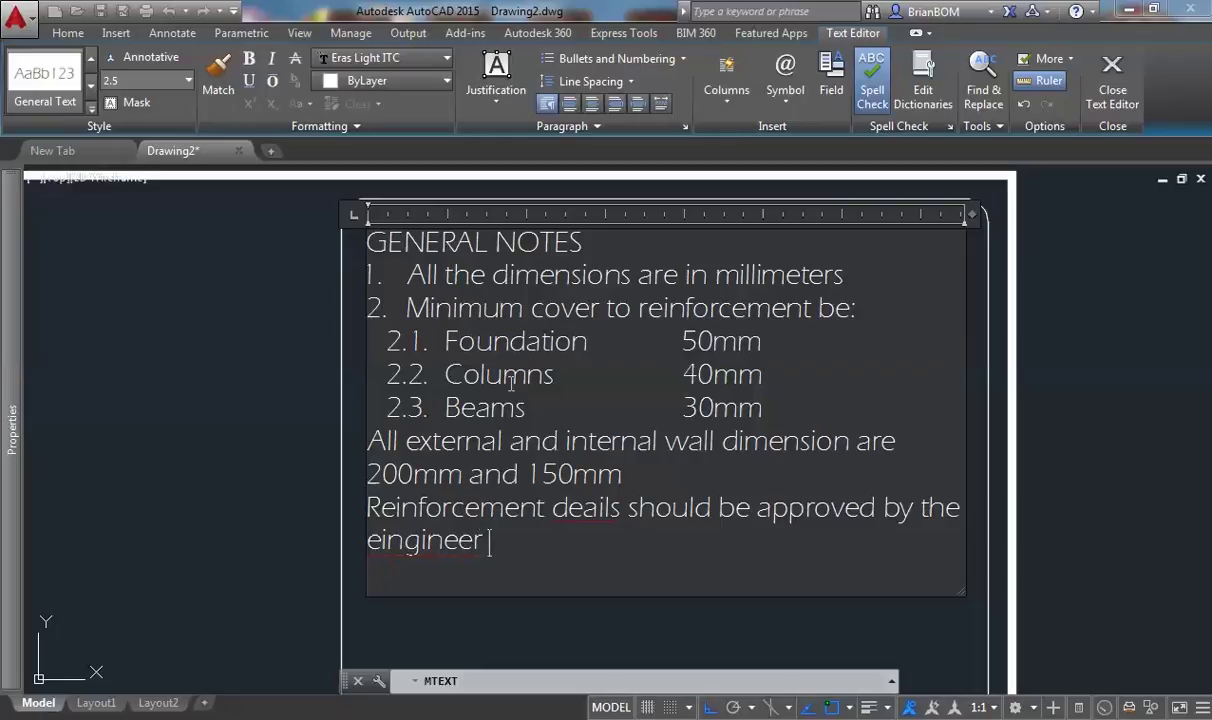
type("befor")
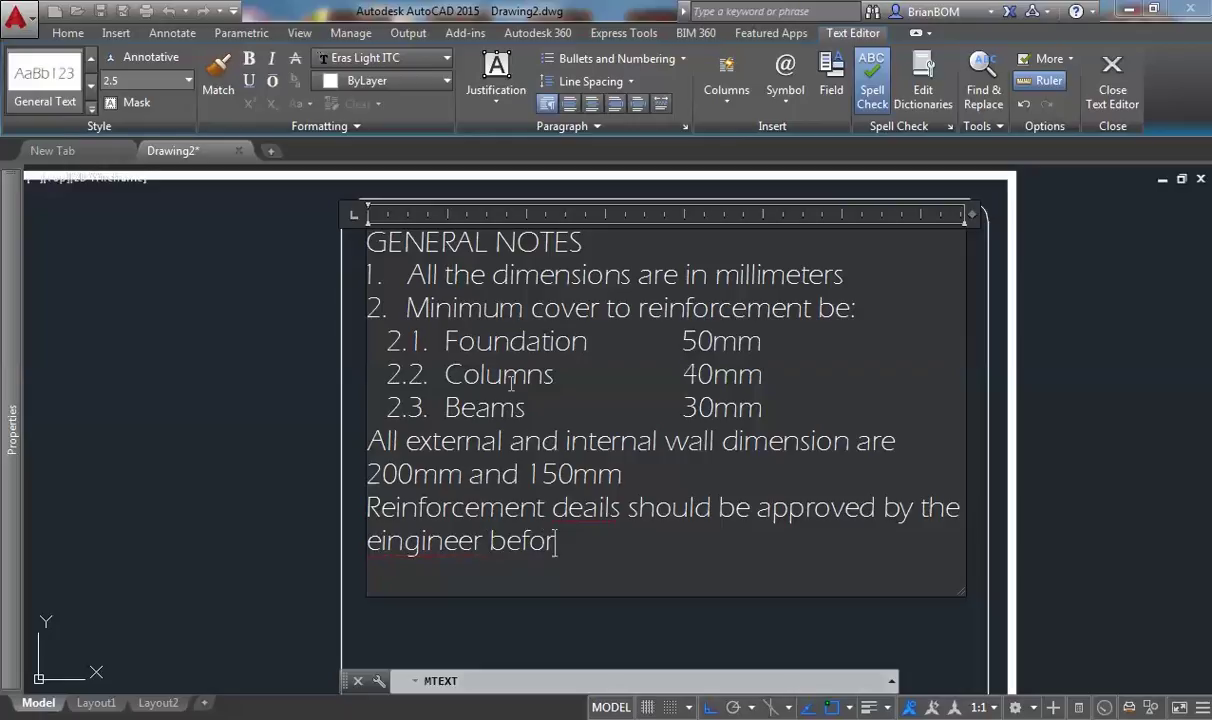
type("e work ")
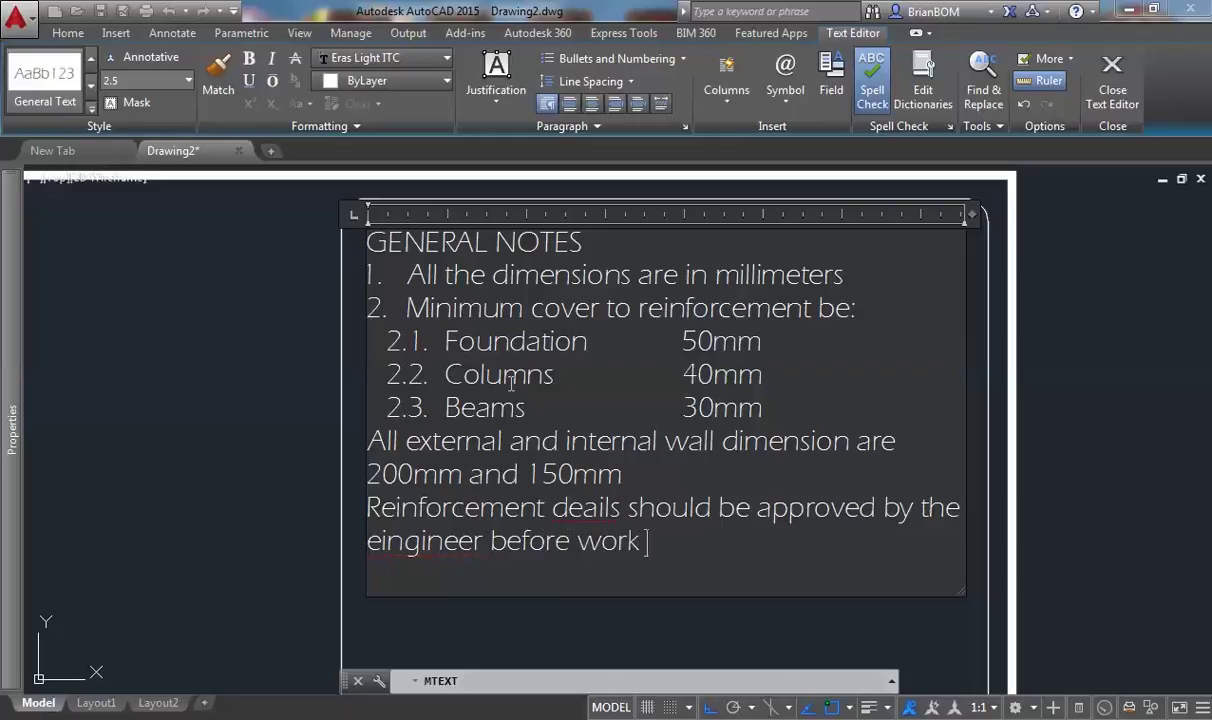
type("commen")
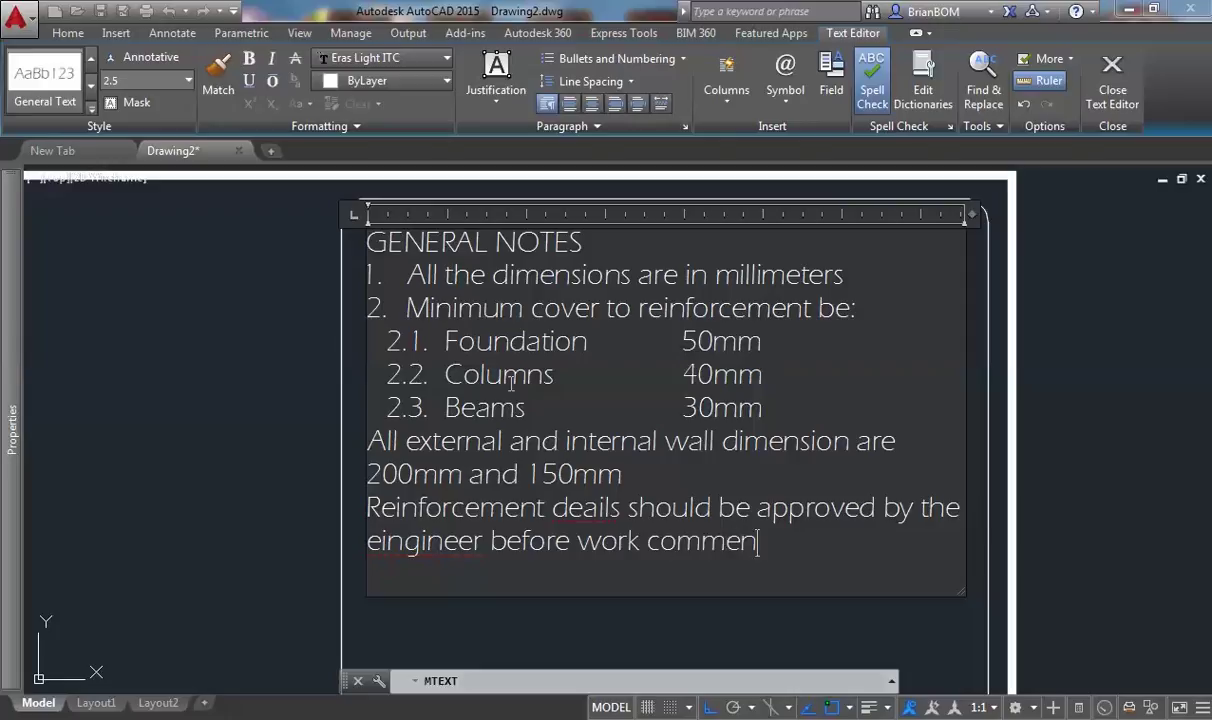
type("ces")
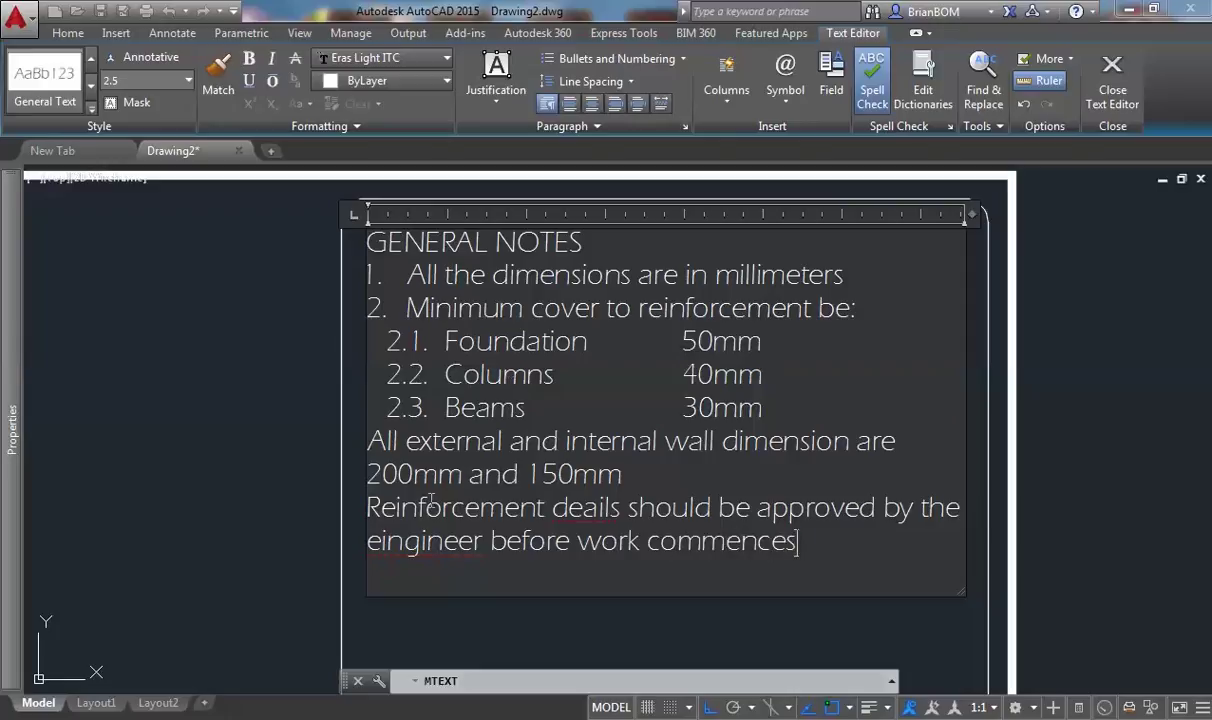
Correct the misspelled words in the reinforcement note to "engineer" and "details" using the spelling suggestions.
right_click(441, 556)
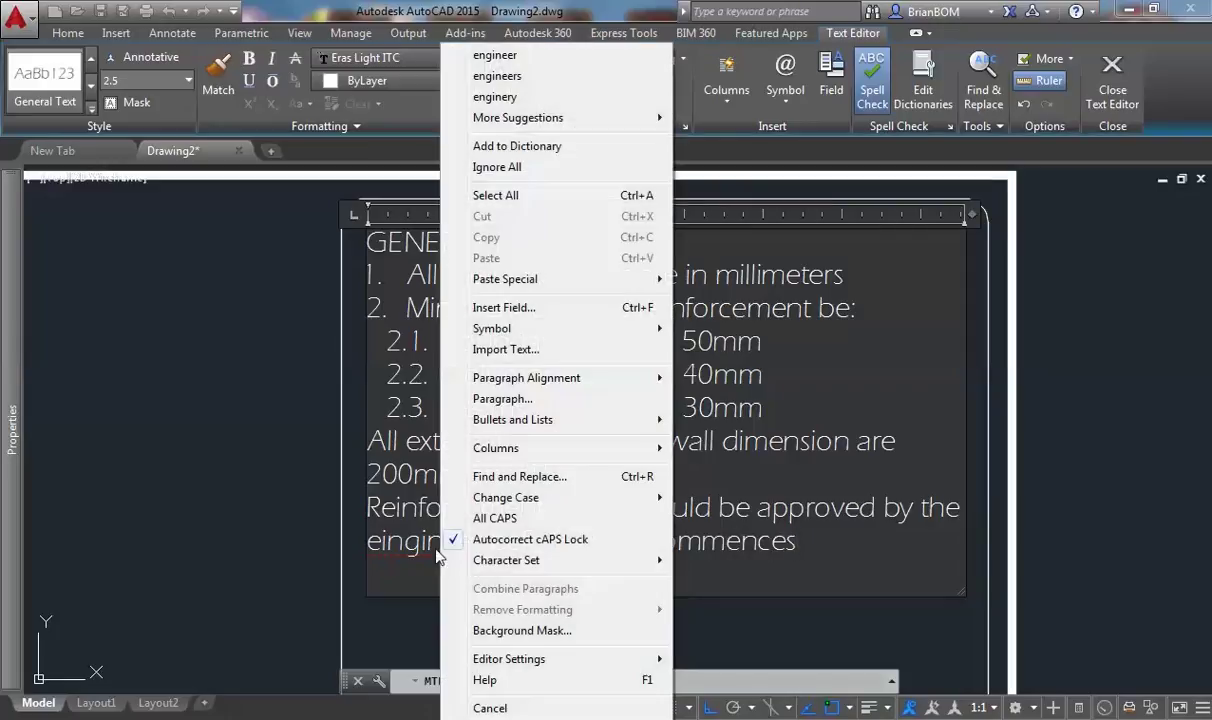
left_click(520, 56)
right_click(587, 508)
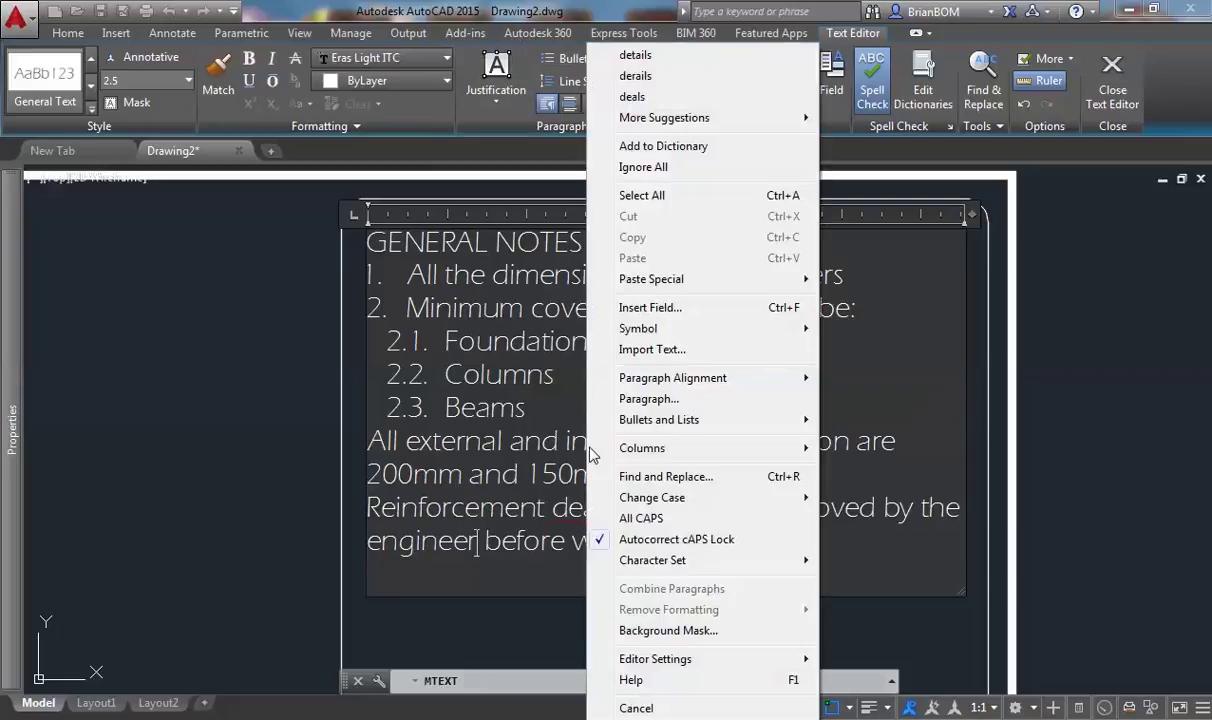
left_click(636, 56)
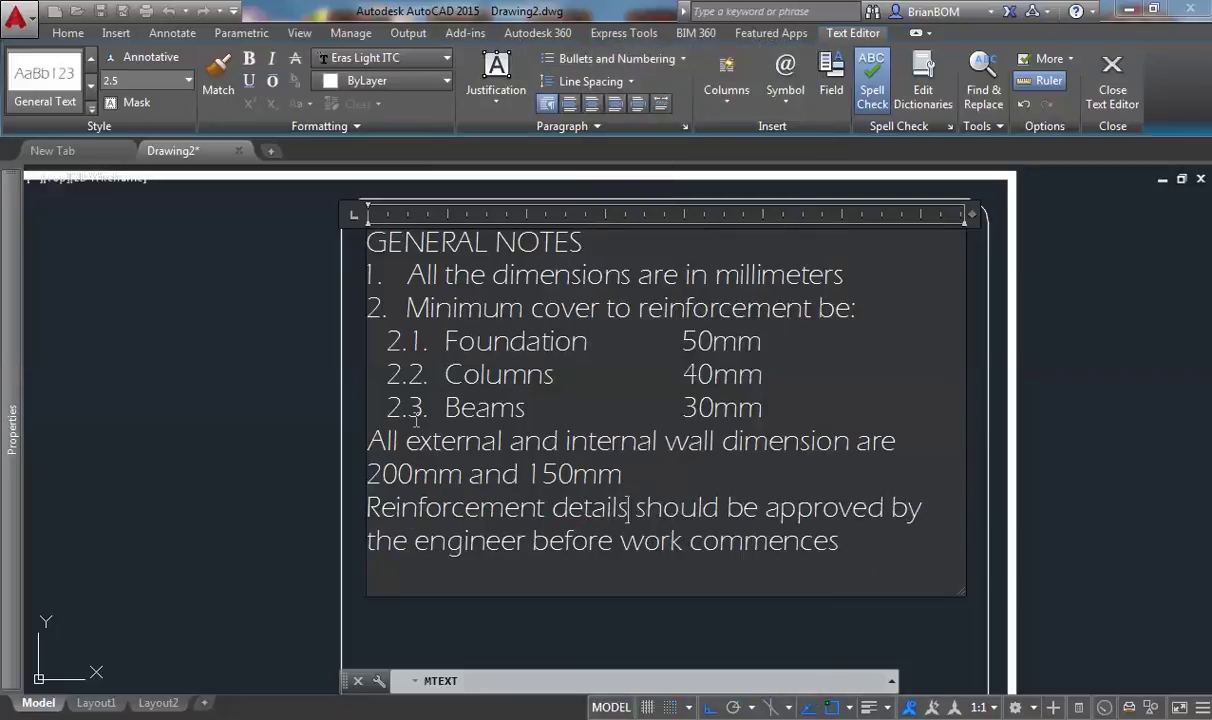
Apply numbering to the wall dimension note and the reinforcement note as items 3 and 4 of the list.
left_click_drag(404, 442, 838, 524)
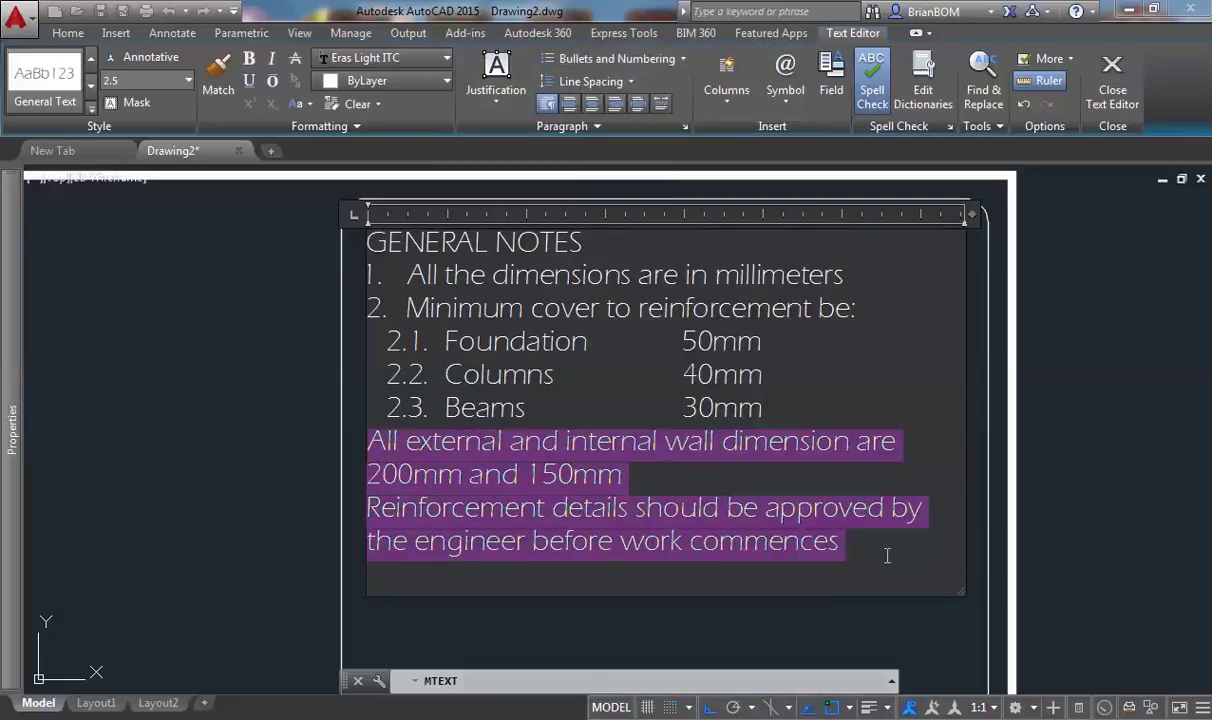
left_click(651, 60)
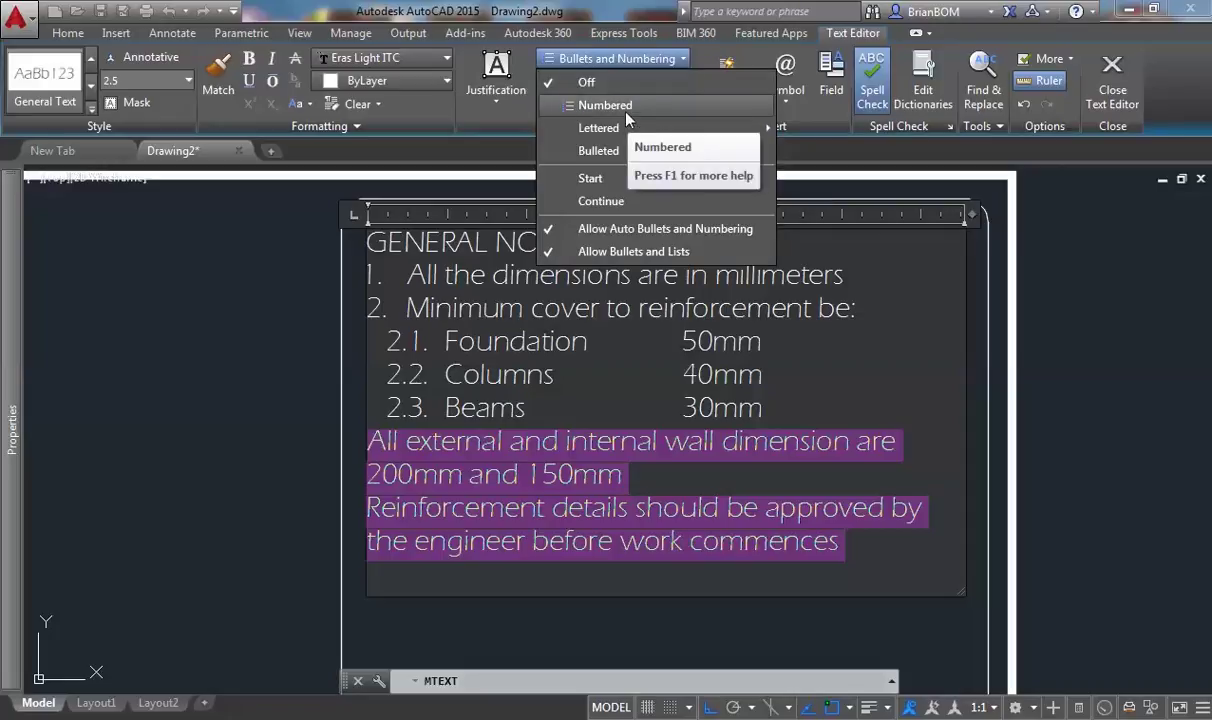
left_click(629, 114)
left_click(480, 532)
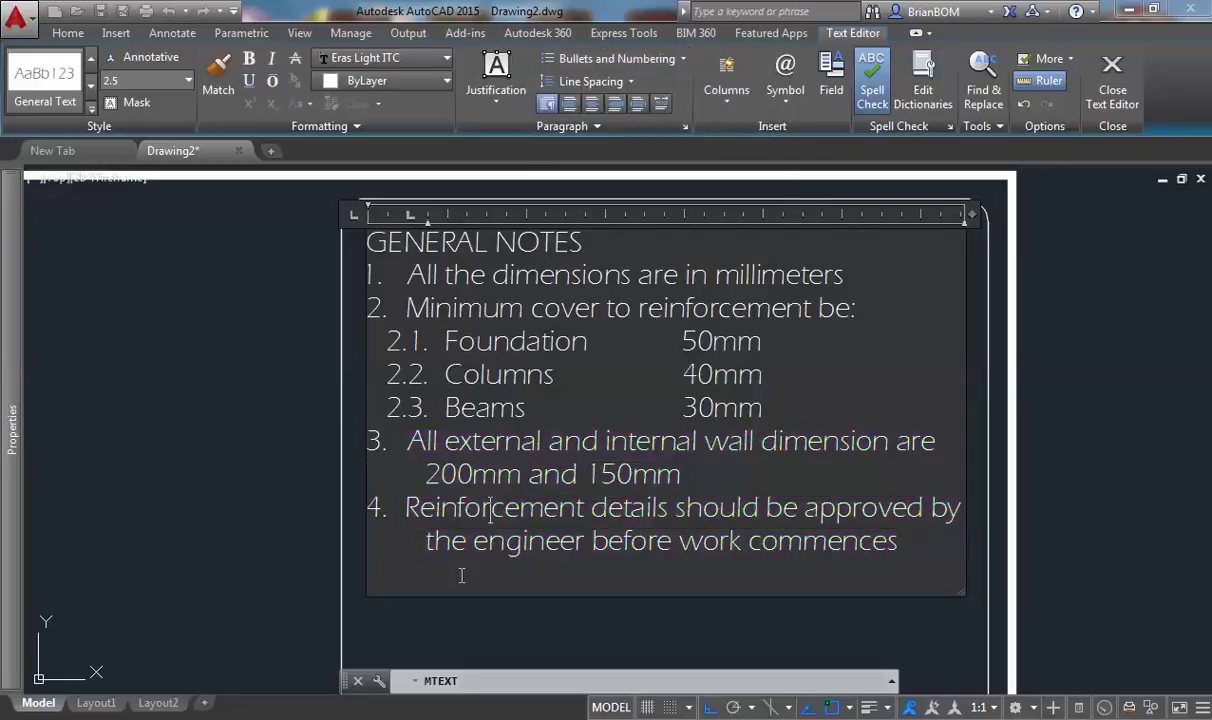
Try to remove the indent before the wrapped line "200mm and 150mm" in note 3.
scroll(460, 574, "down", 1)
scroll(460, 574, "up", 1)
left_click(427, 489)
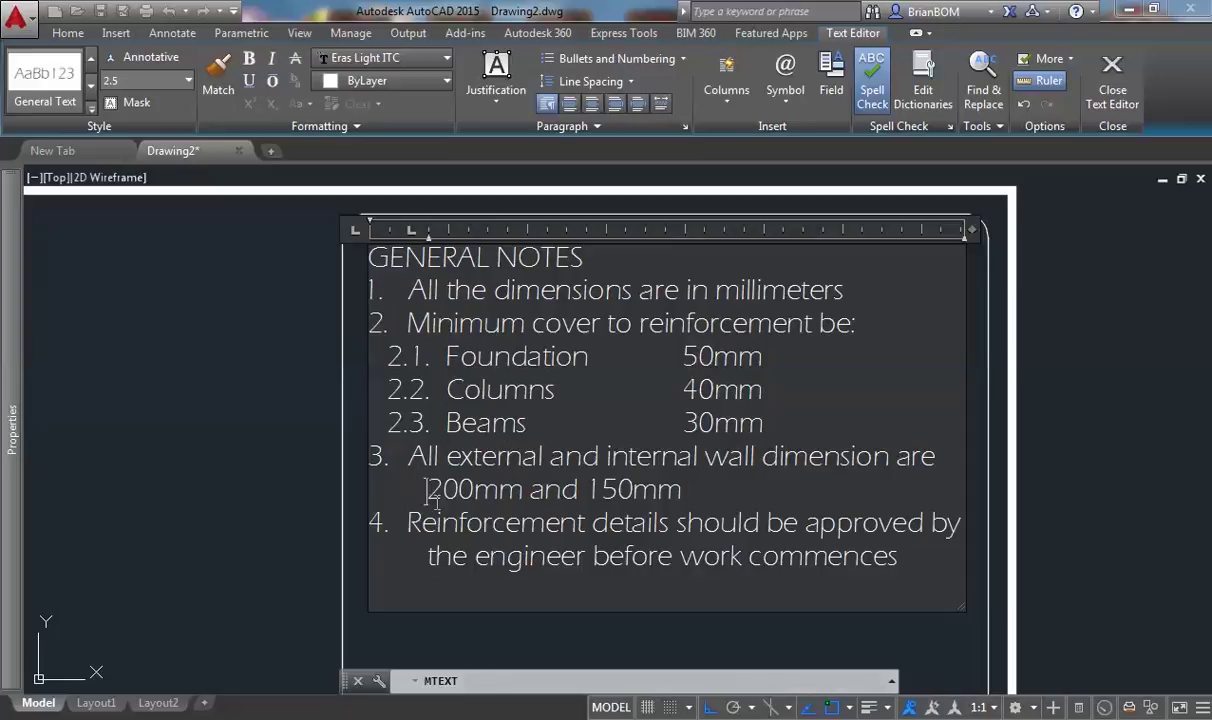
key("BackSpace")
key("BackSpace")
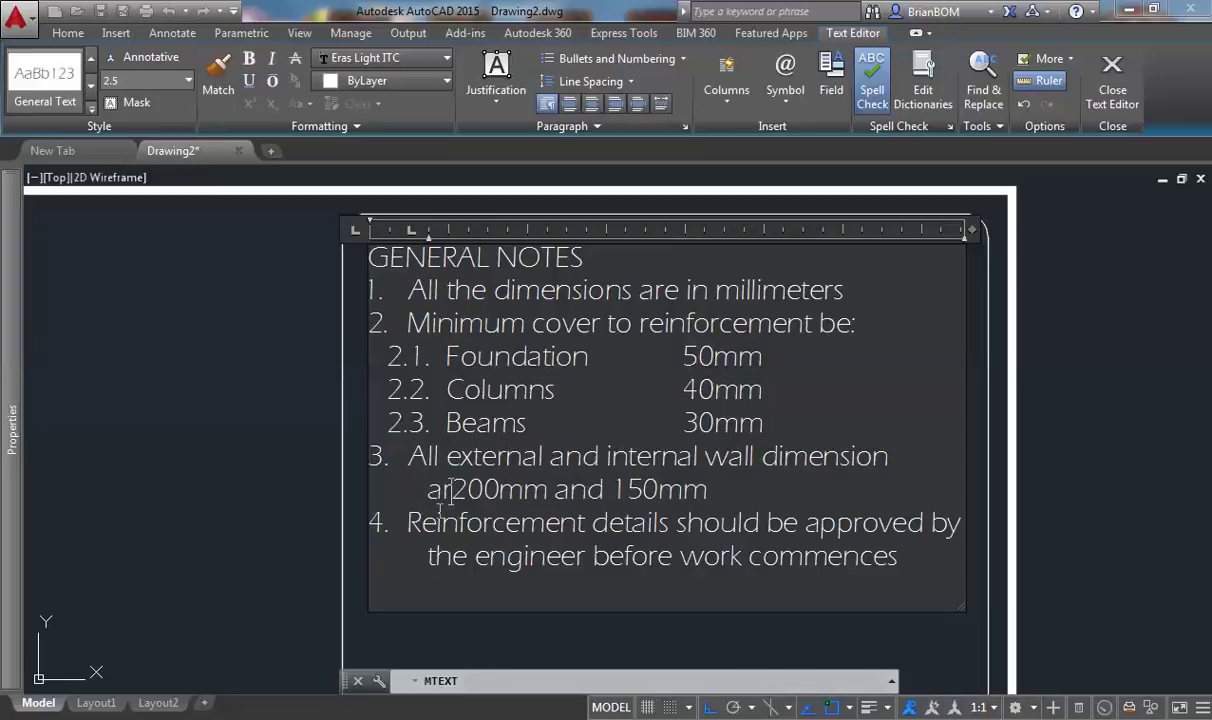
type("e")
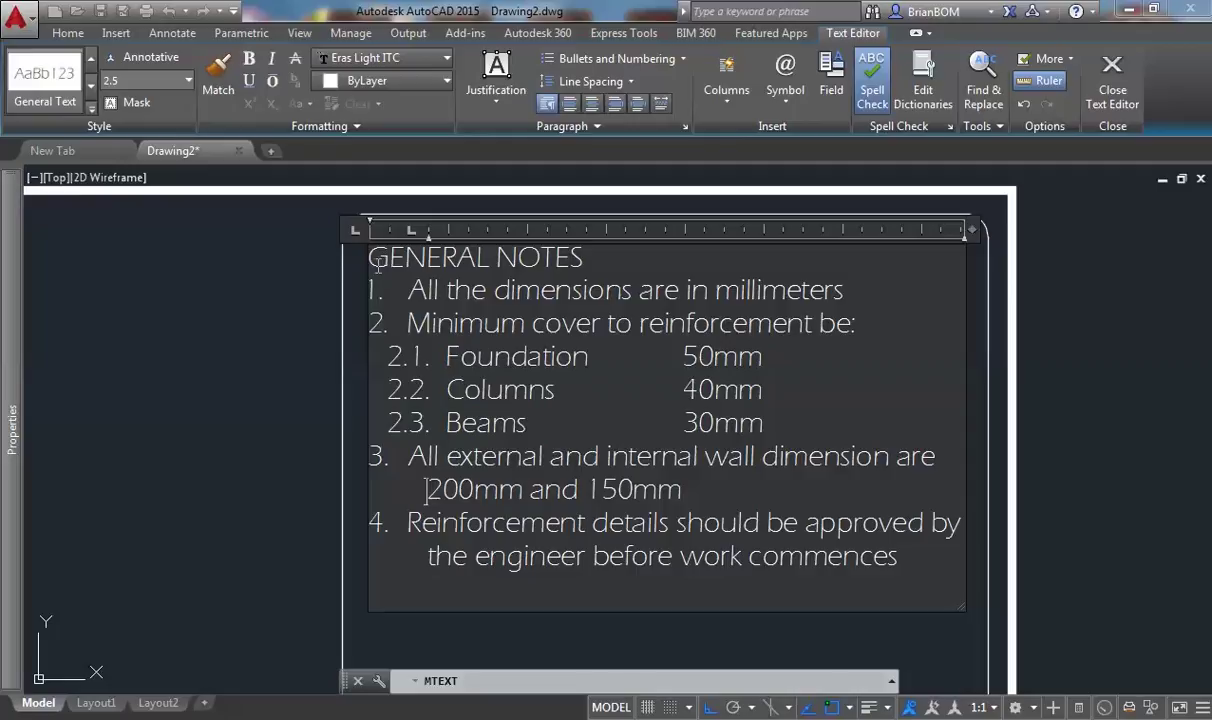
Set the line spacing of the whole notes text, including its heading, to 1.5x.
left_click_drag(362, 255, 972, 565)
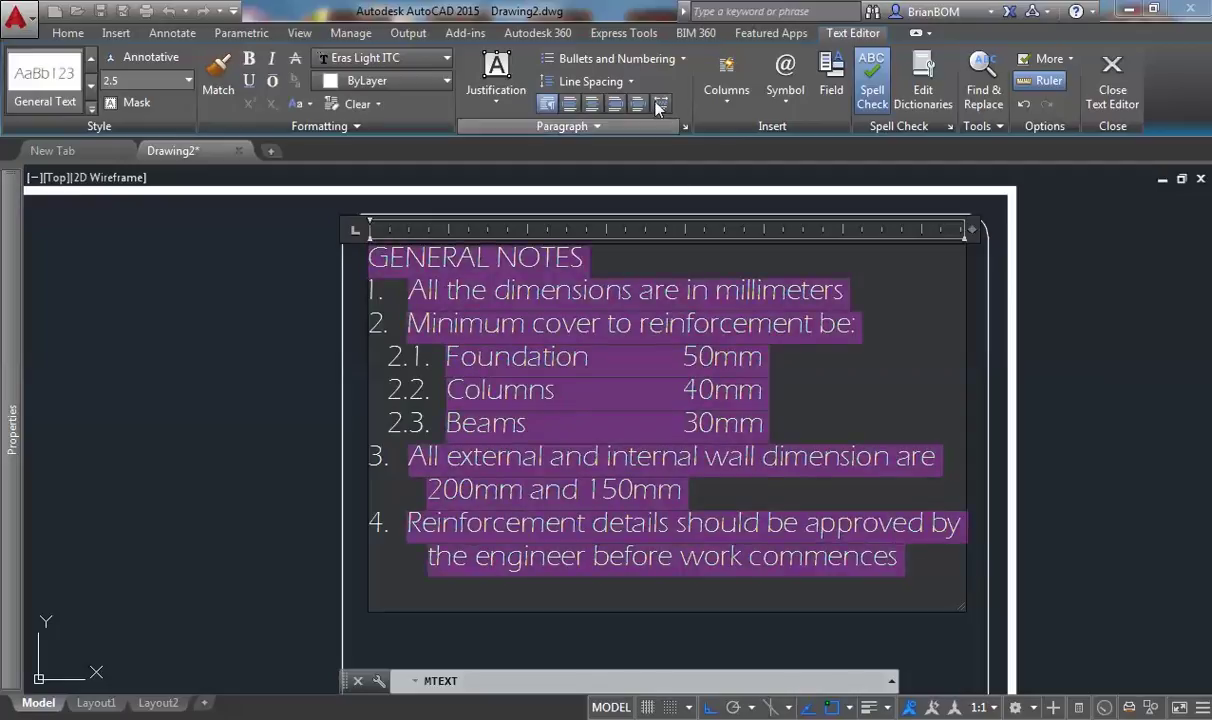
left_click(612, 82)
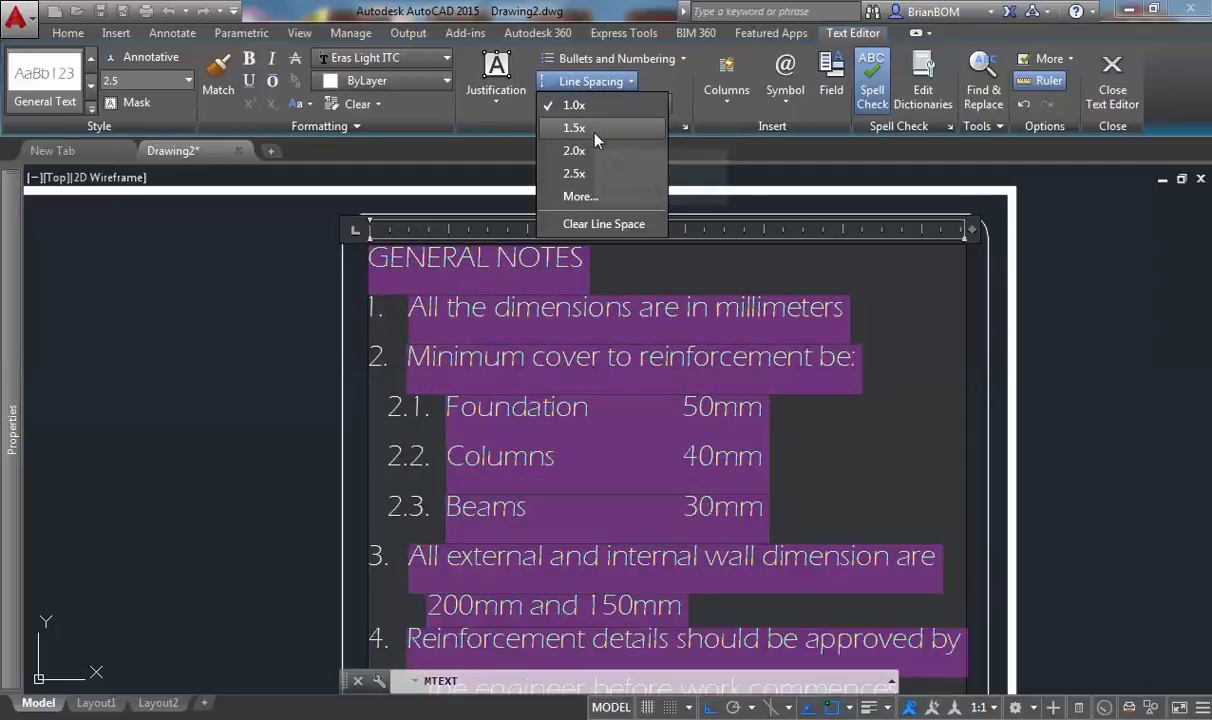
left_click(596, 128)
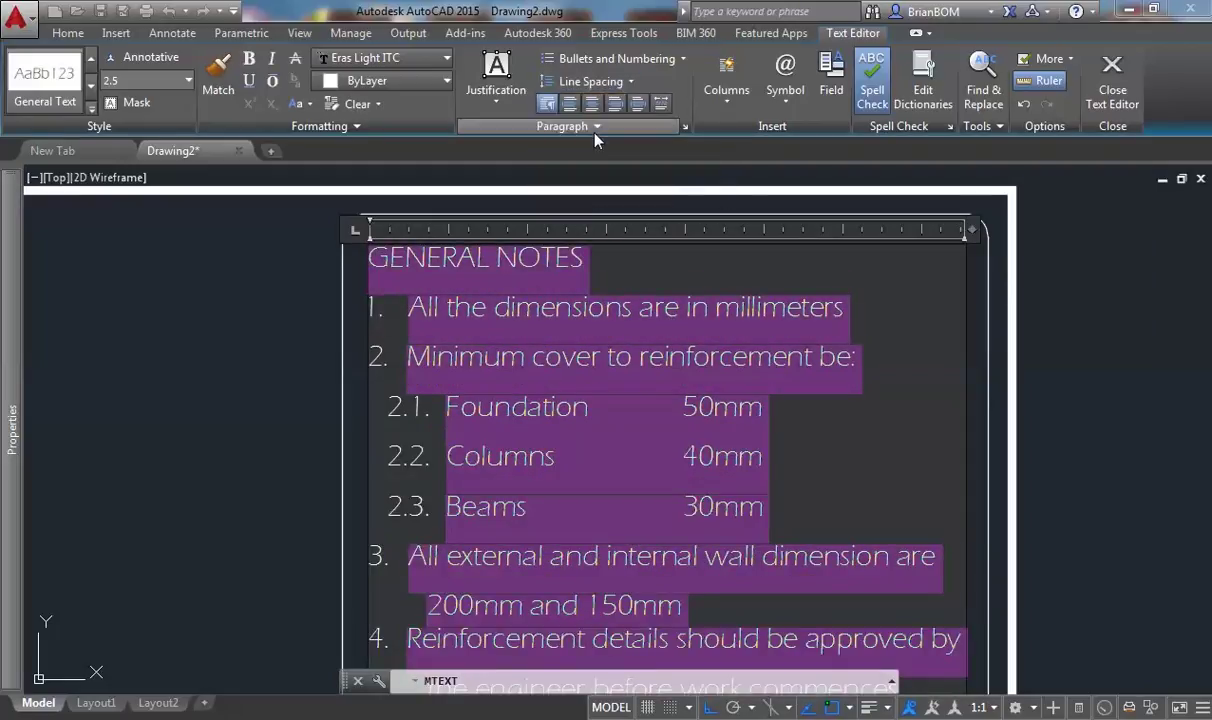
Show the Text Formatting toolbar, underline and centre the GENERAL NOTES heading, and finish editing the text.
left_click(584, 258)
left_click_drag(589, 258, 366, 262)
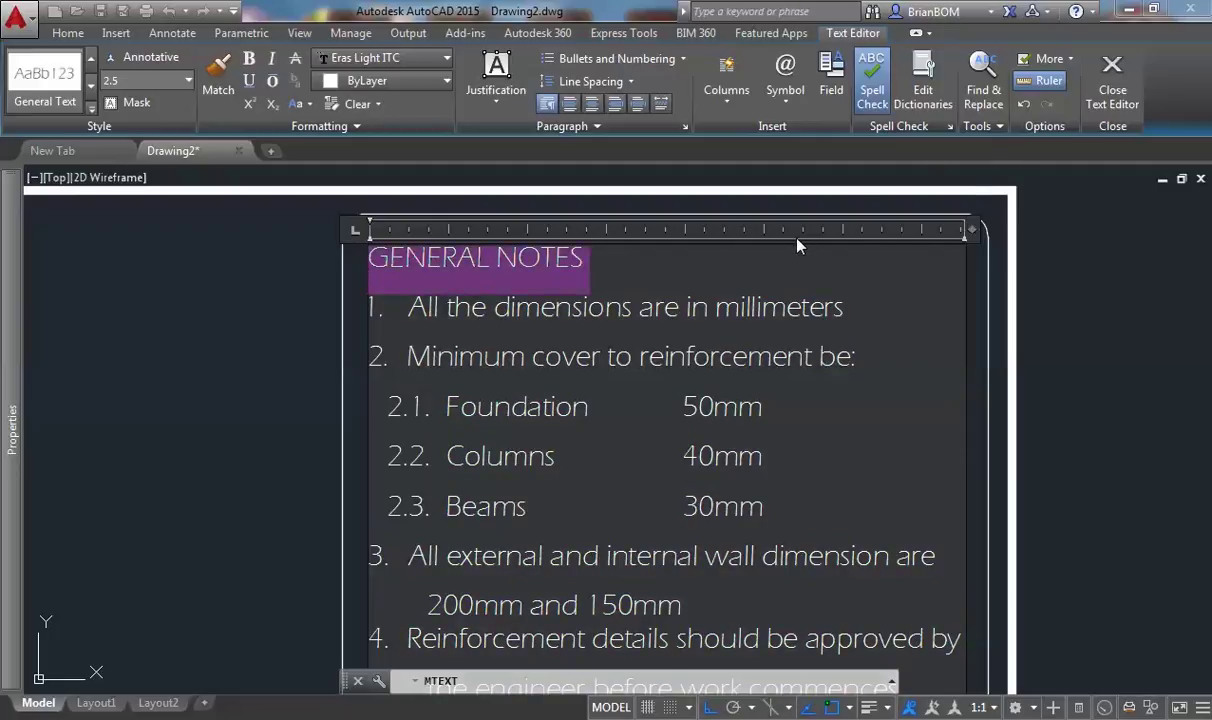
left_click(1062, 60)
mouse_move(1048, 112)
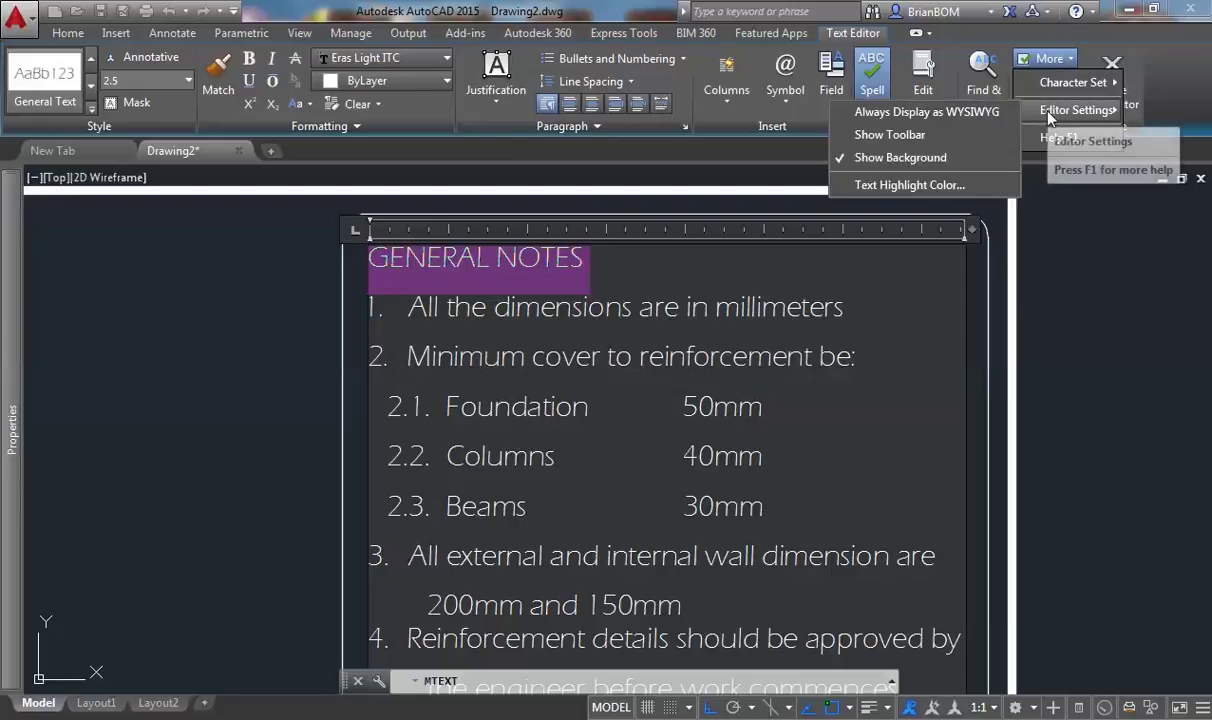
left_click(872, 136)
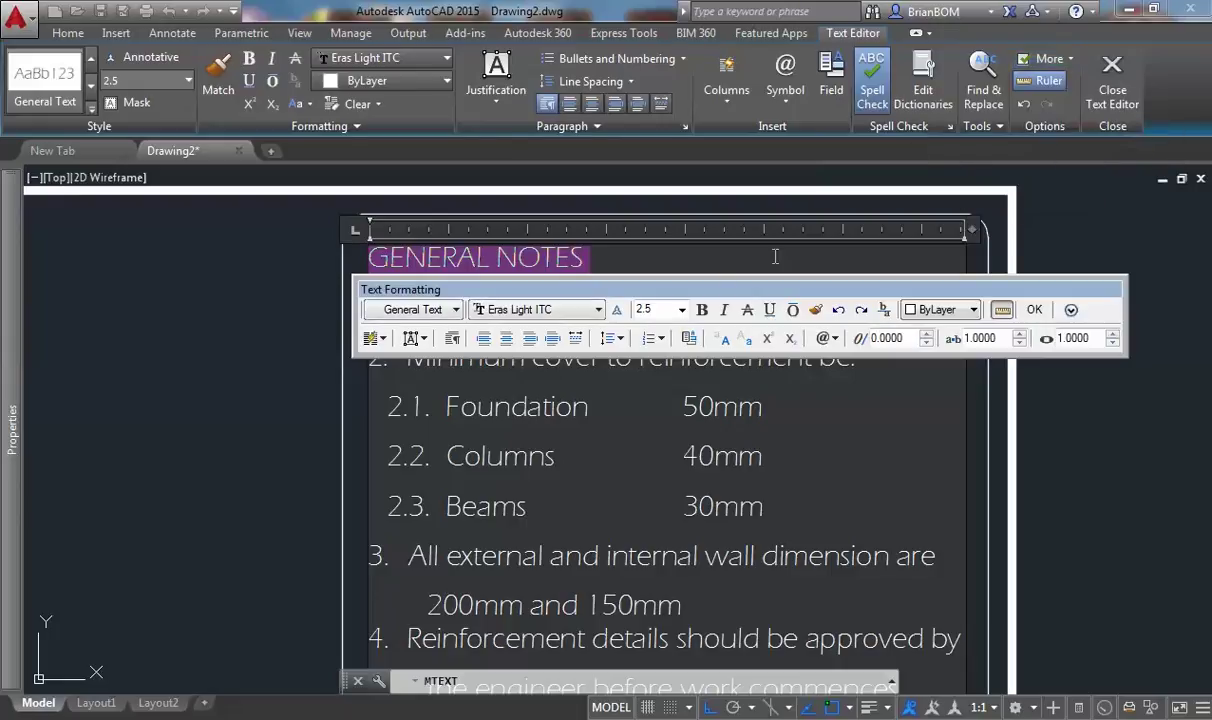
left_click_drag(716, 298, 582, 97)
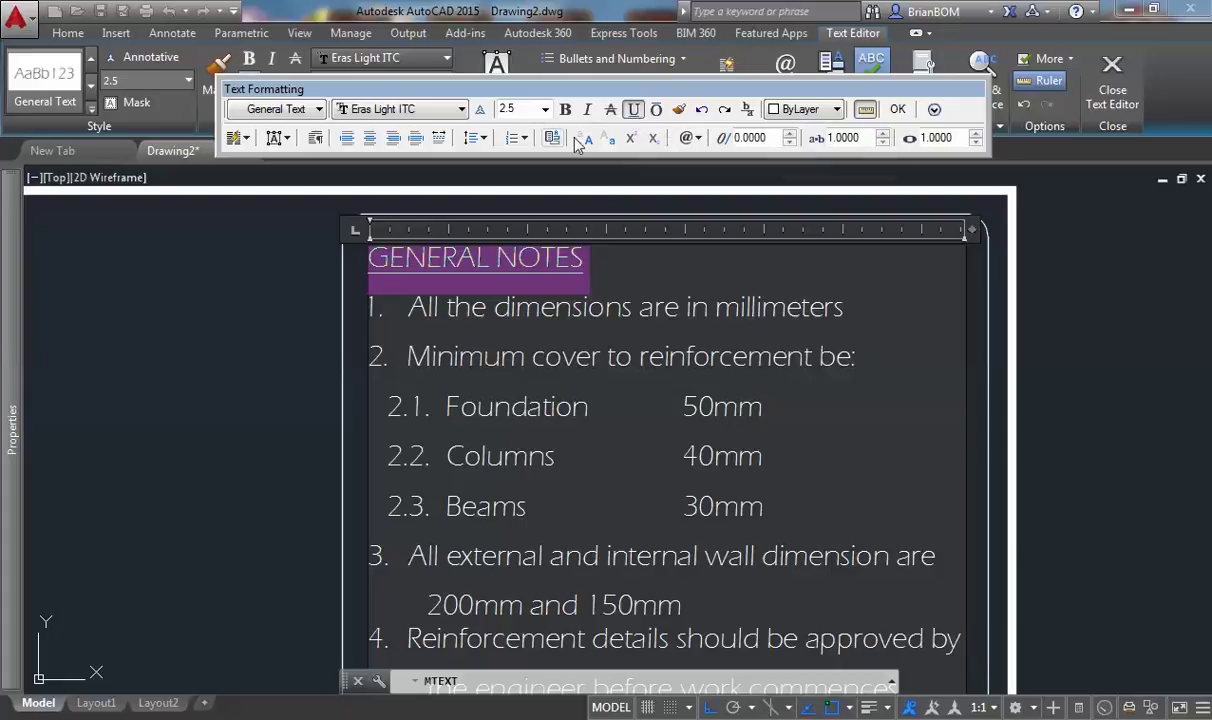
left_click(370, 139)
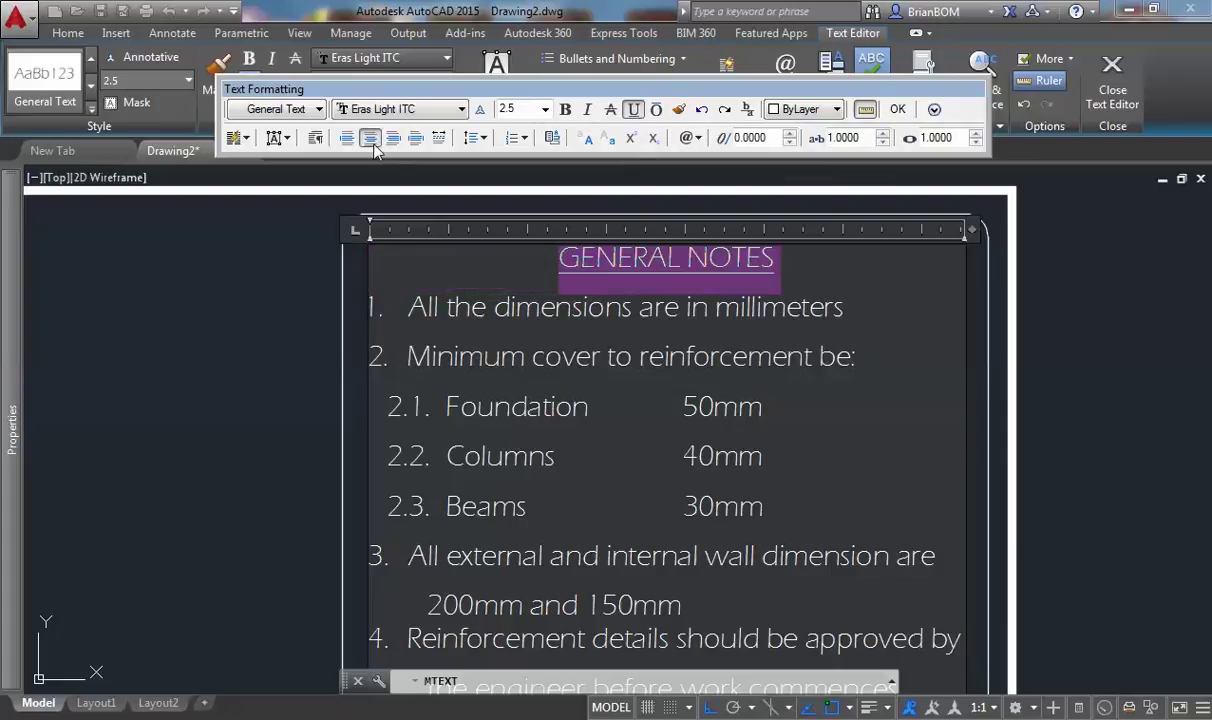
left_click(897, 110)
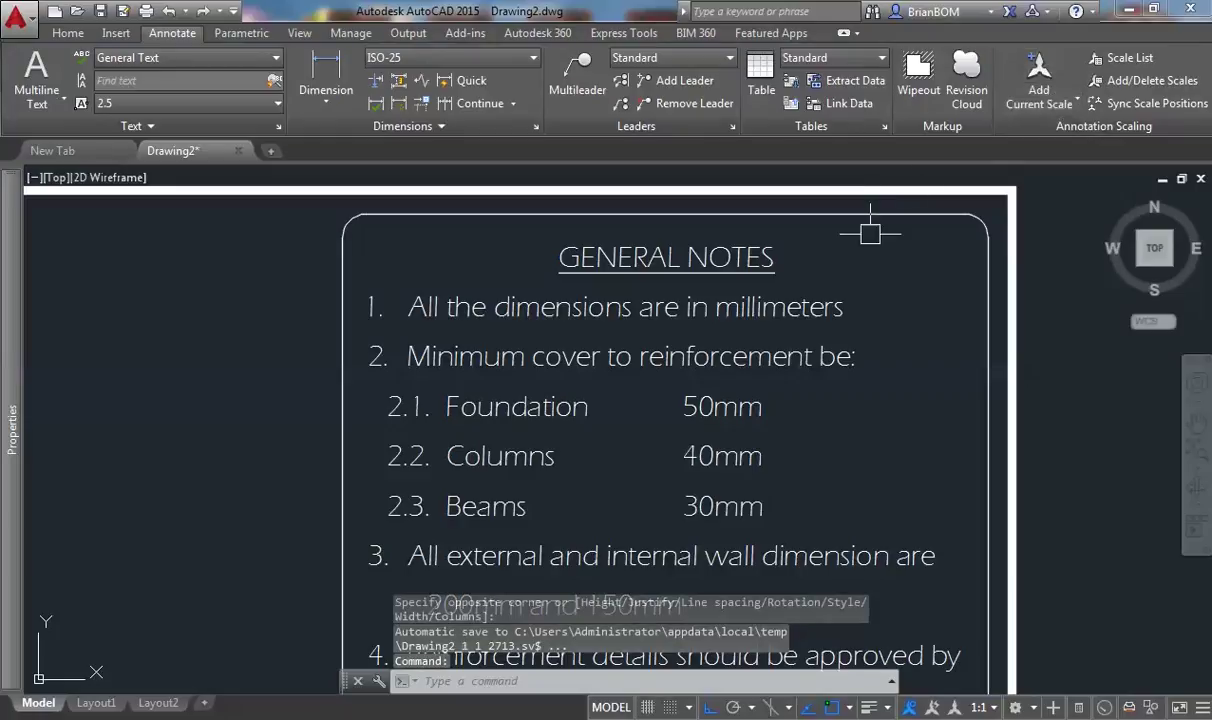
Add the single-line text "REVISION SCHEDULE" with height 2.5 and rotation 0 in the full-width row above the revision columns.
scroll(757, 300, "down", 4)
scroll(695, 357, "up", 2)
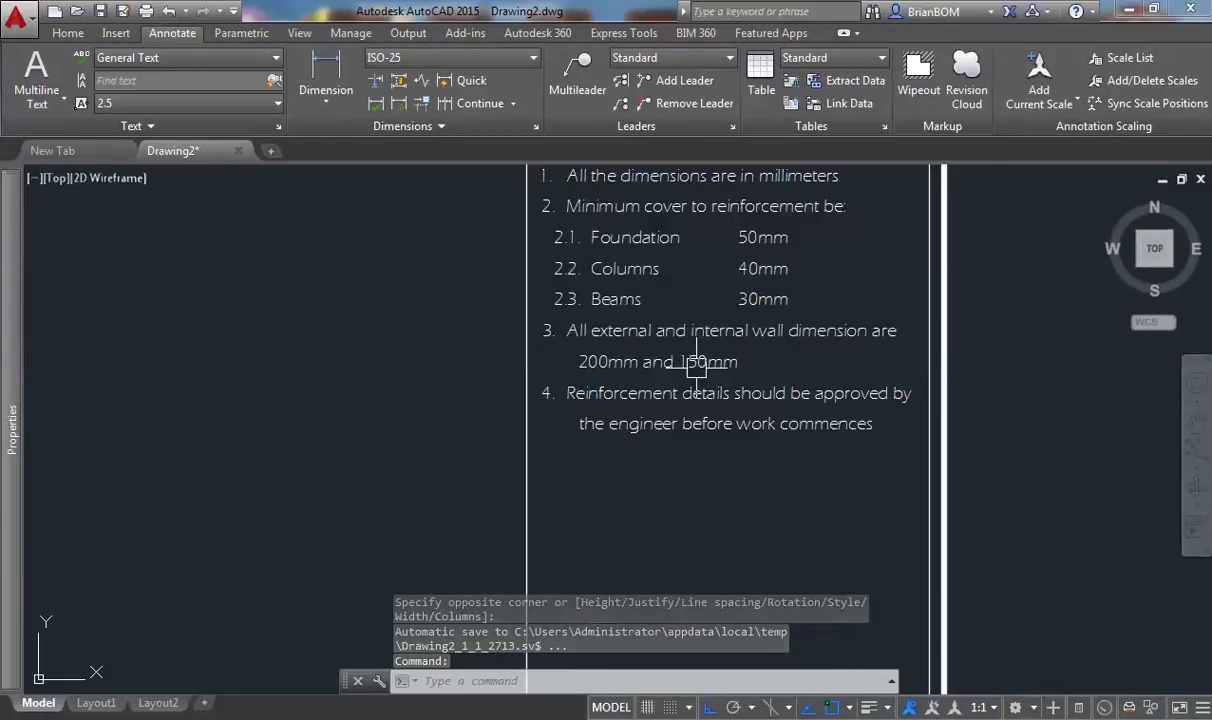
scroll(695, 357, "down", 2)
scroll(582, 300, "up", 8)
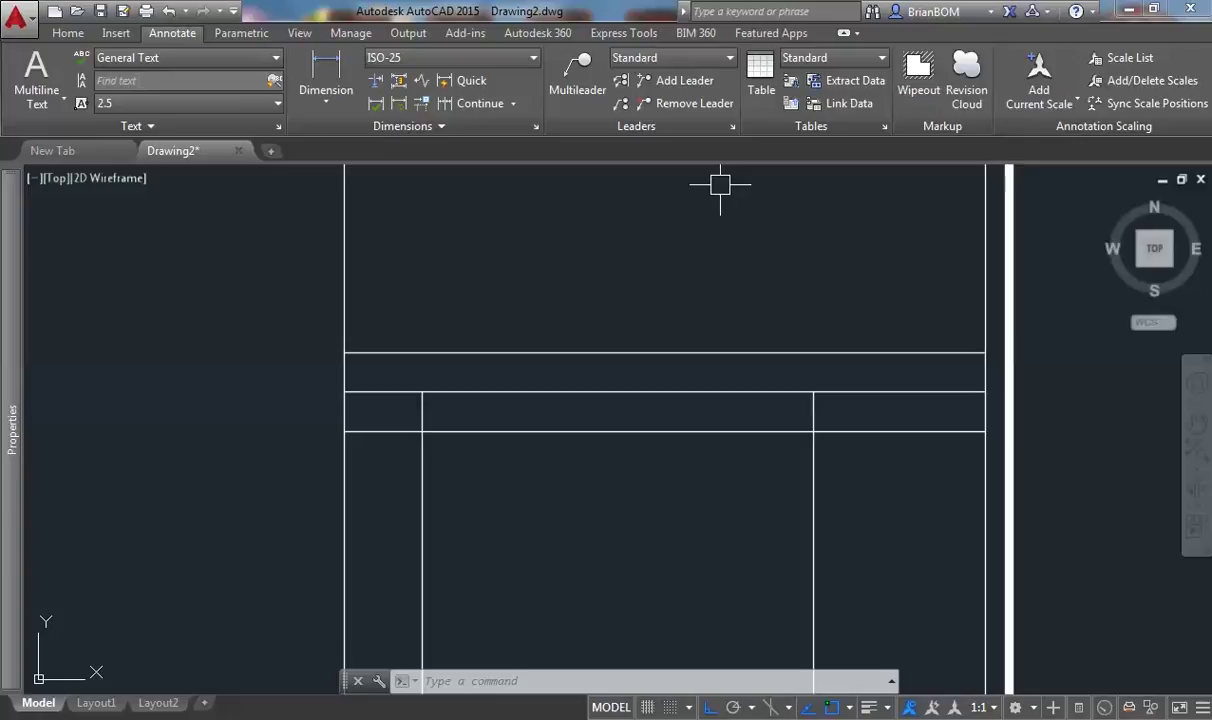
left_click(44, 95)
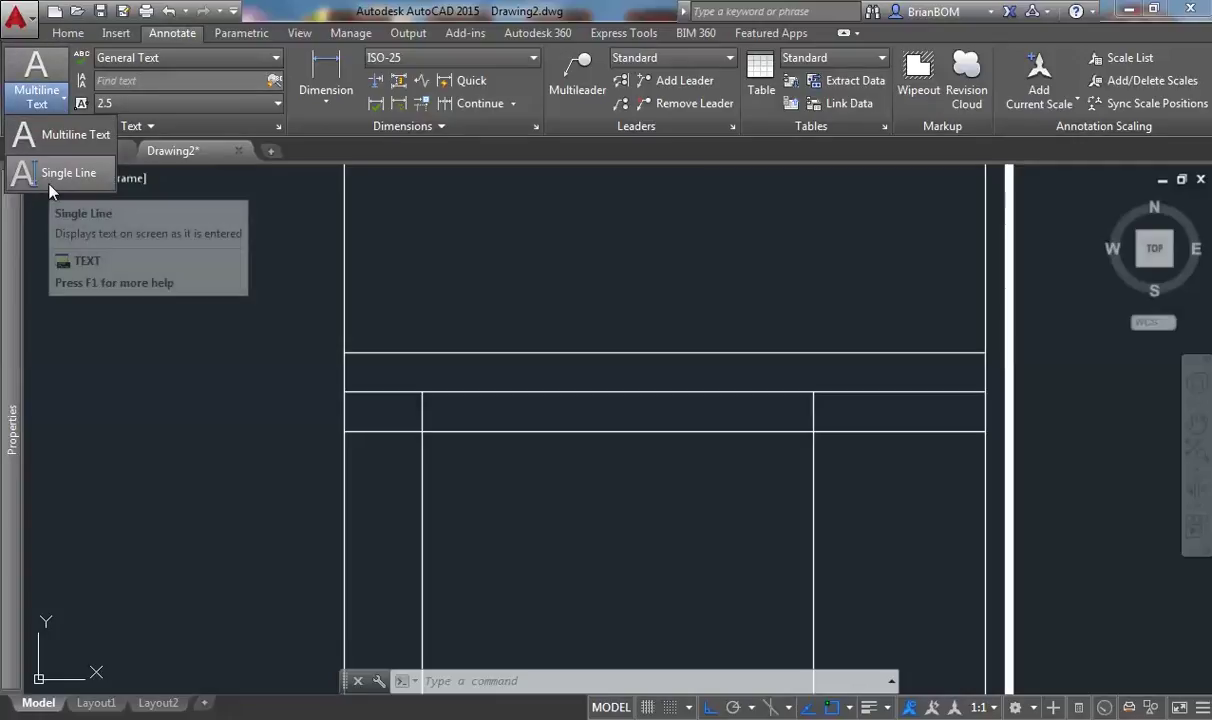
left_click(46, 172)
scroll(530, 395, "up", 2)
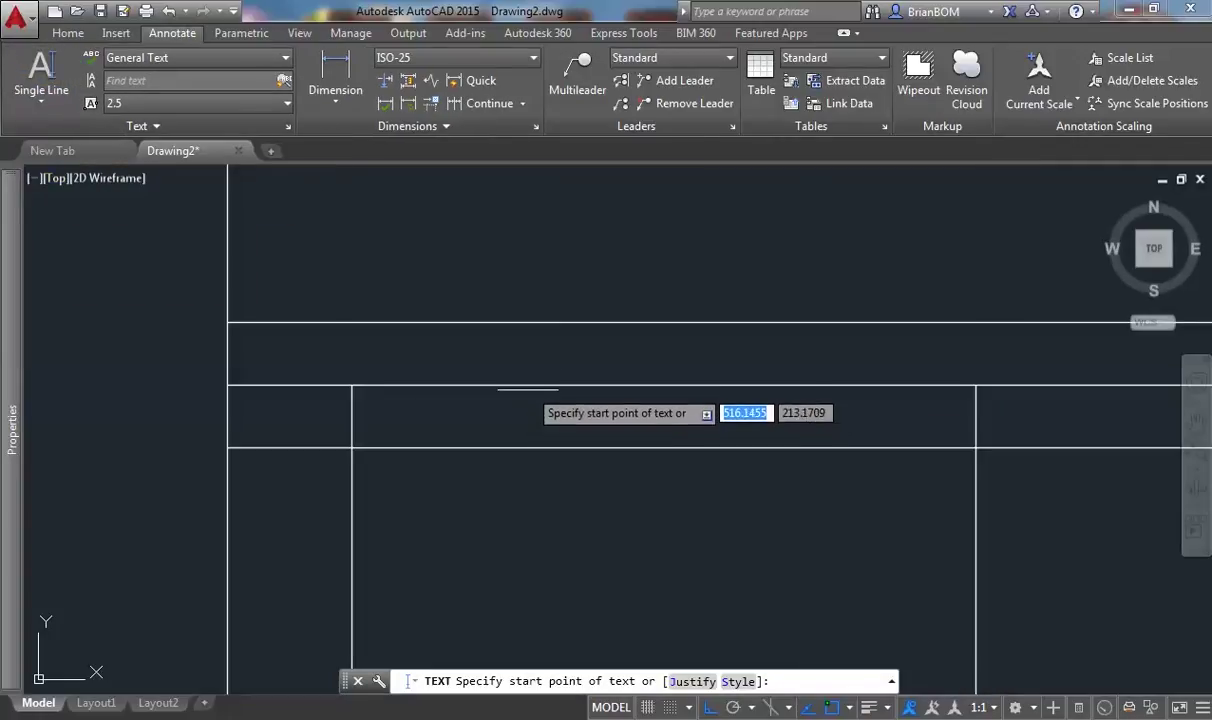
left_click(536, 348)
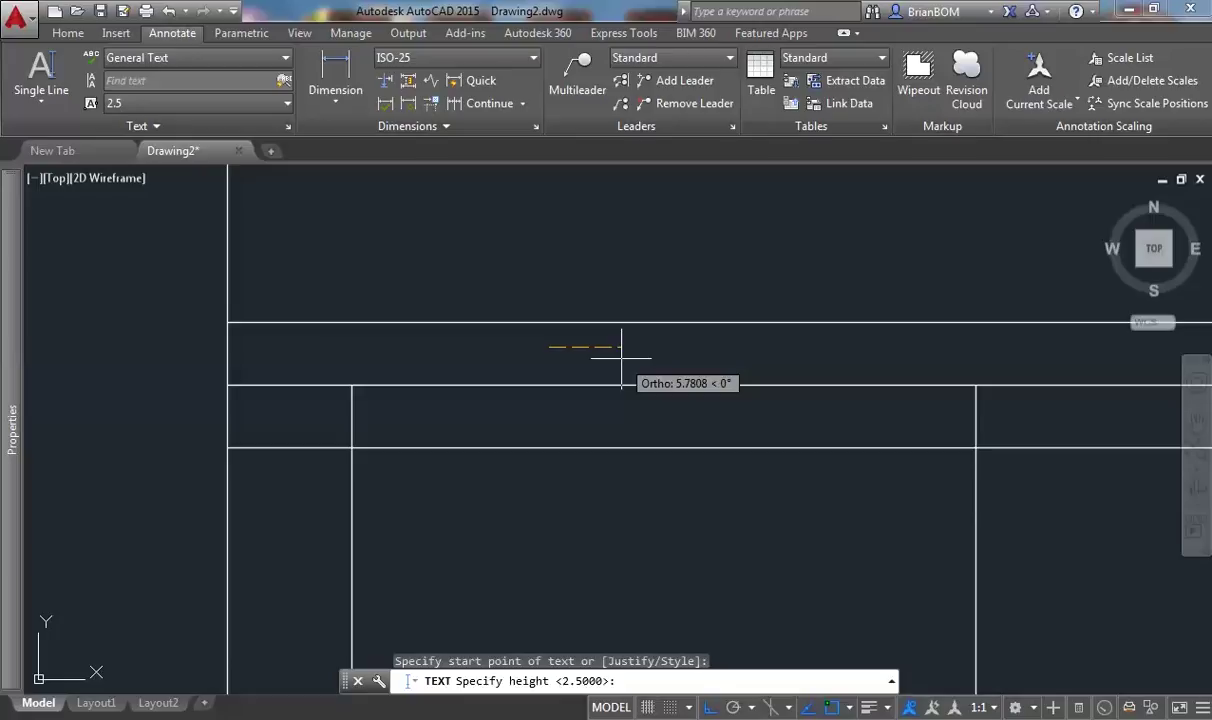
key("Return")
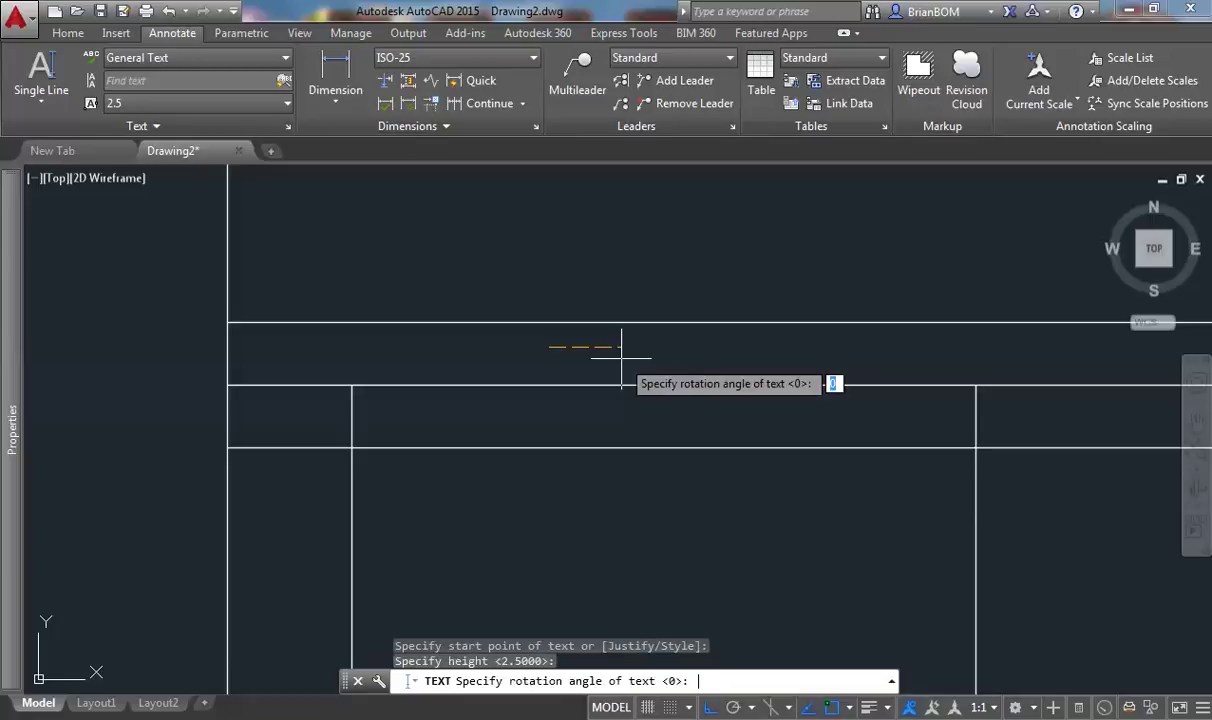
key("Return")
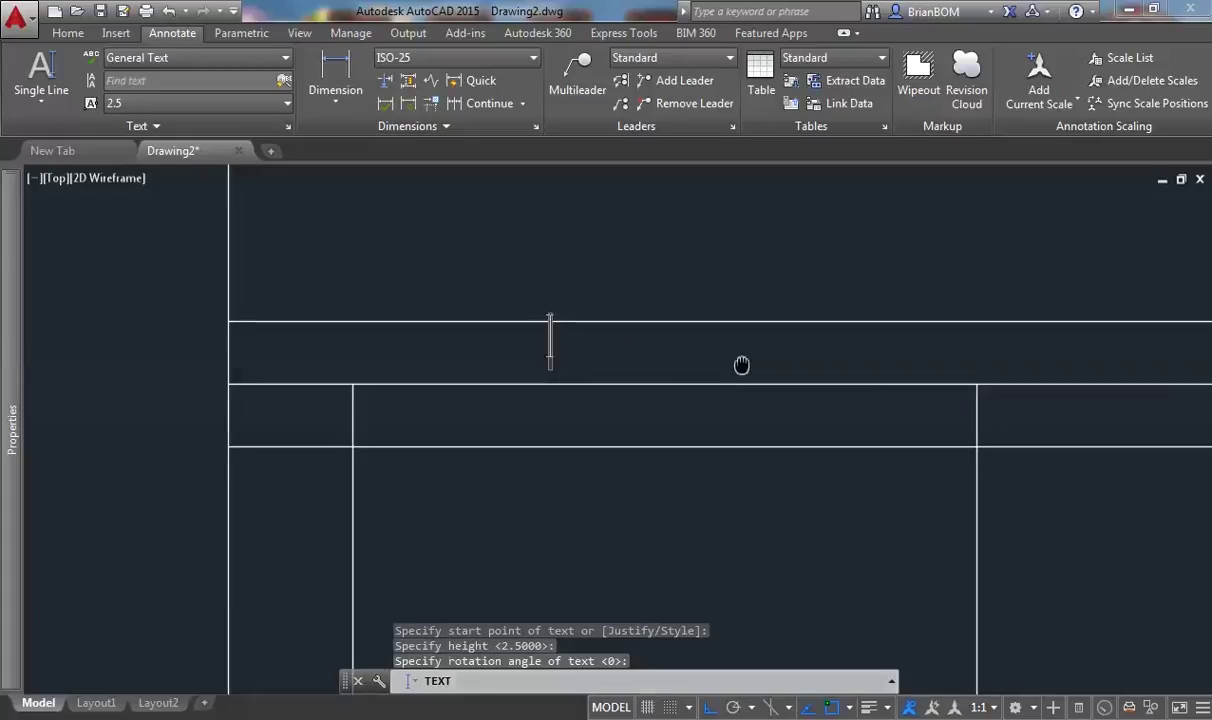
middle_click_drag(741, 365, 612, 306)
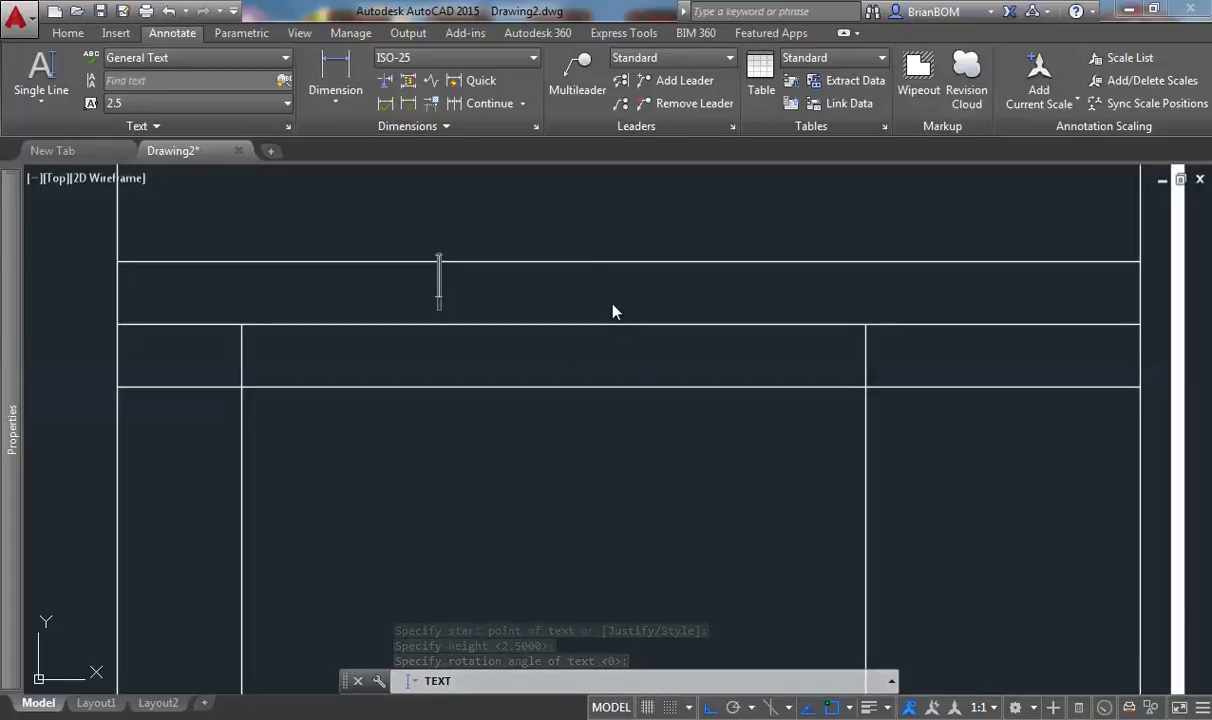
type("REVI")
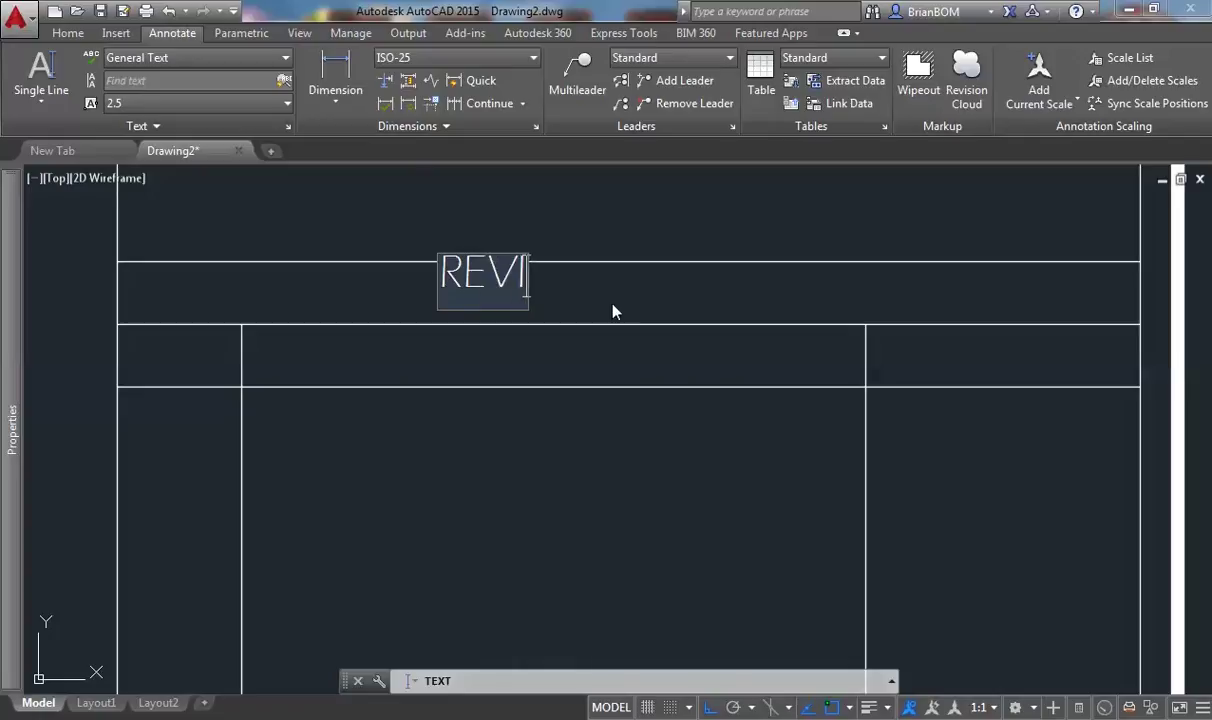
type("SION SCHEDULE")
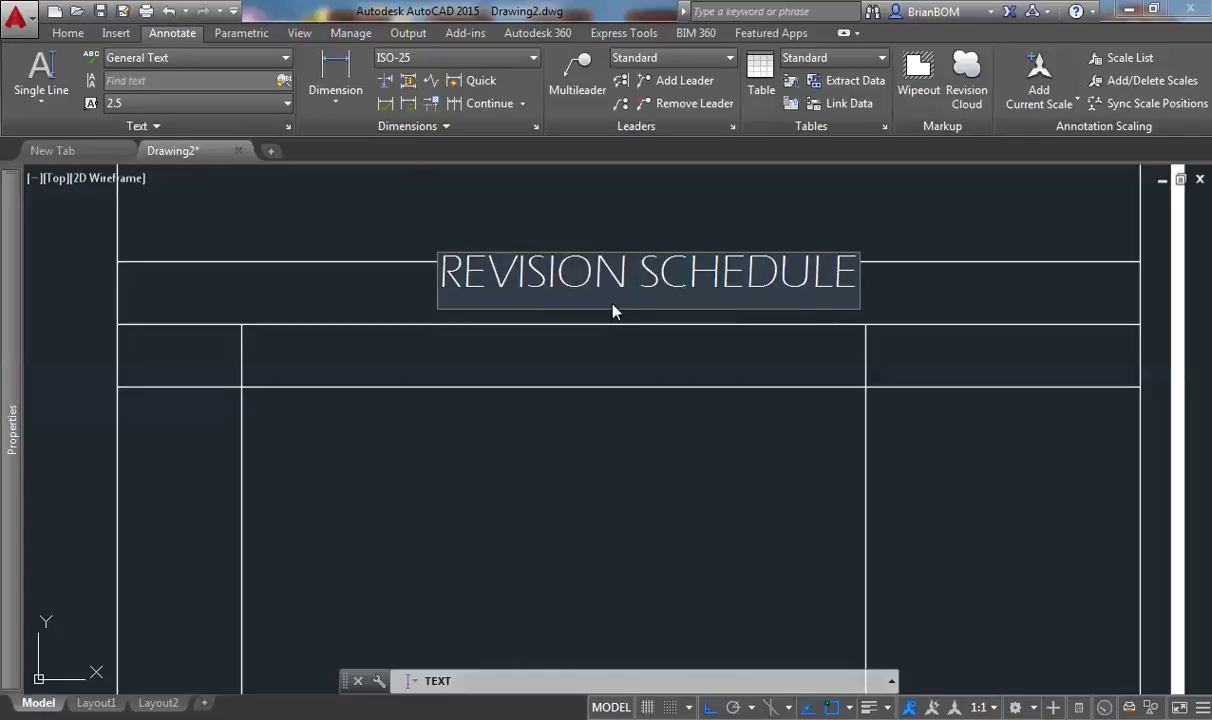
key("Return")
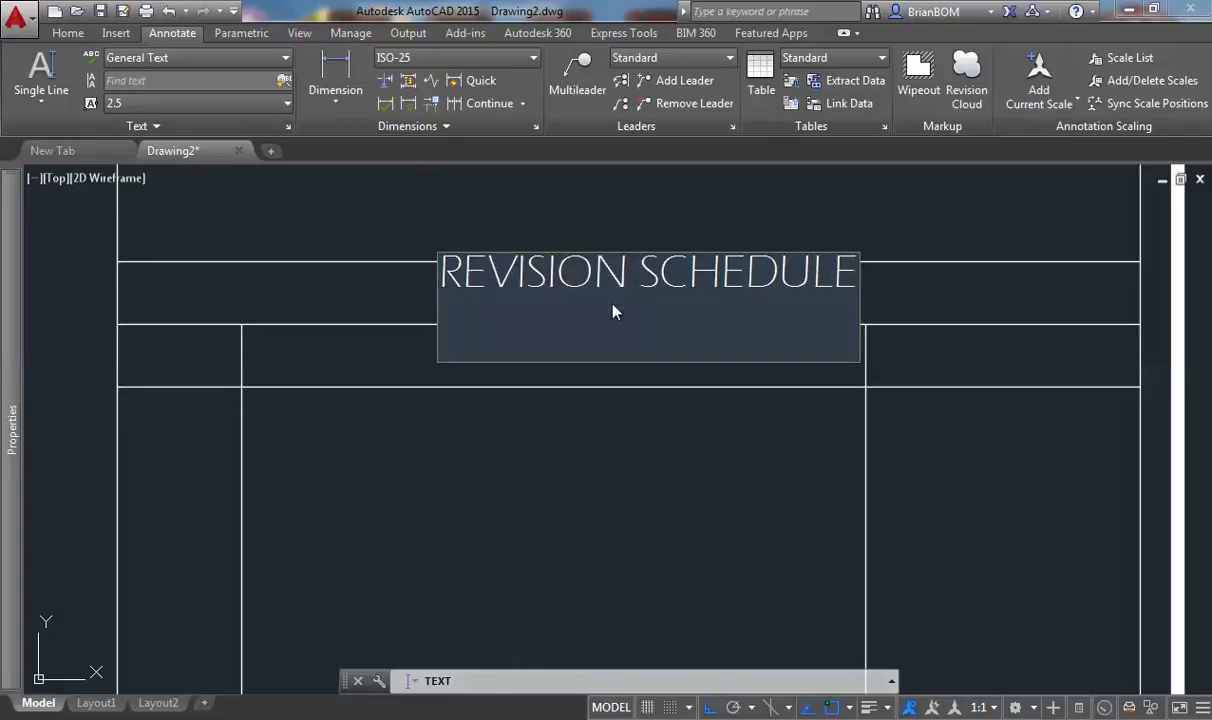
key("Return")
Move the "REVISION SCHEDULE" text down and slightly left to centre it within its full-width row.
left_click(666, 285)
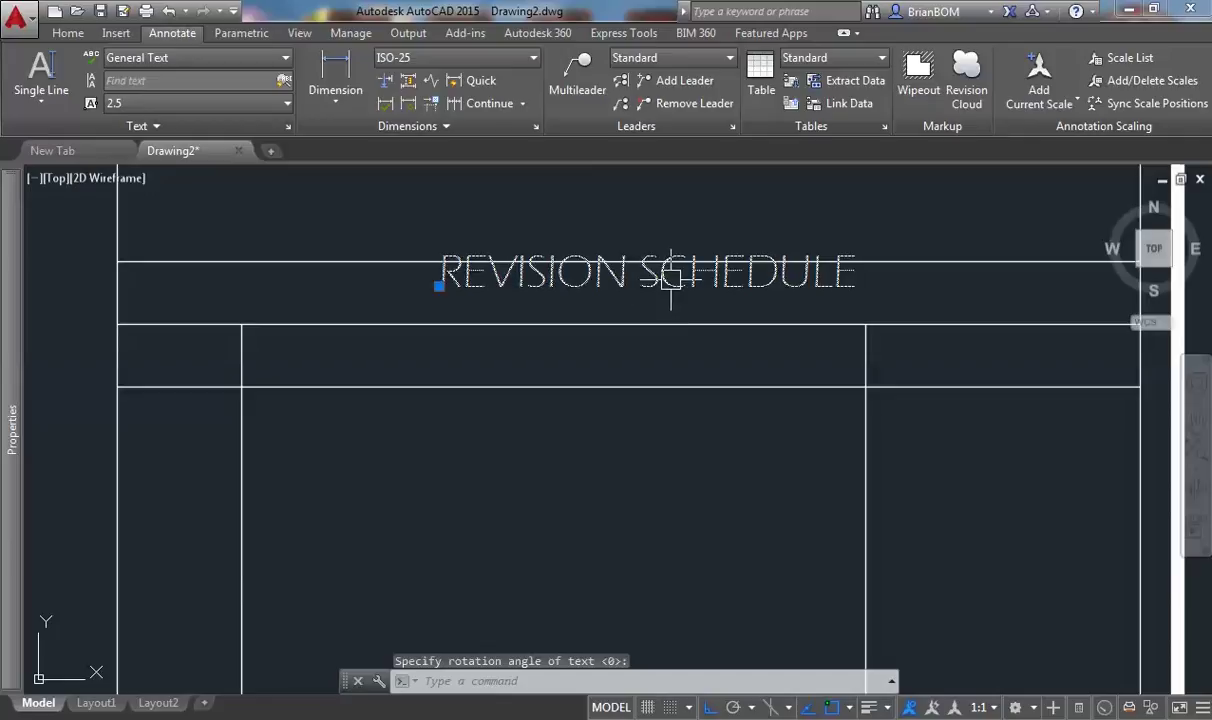
type("M")
key("Return")
left_click(680, 445)
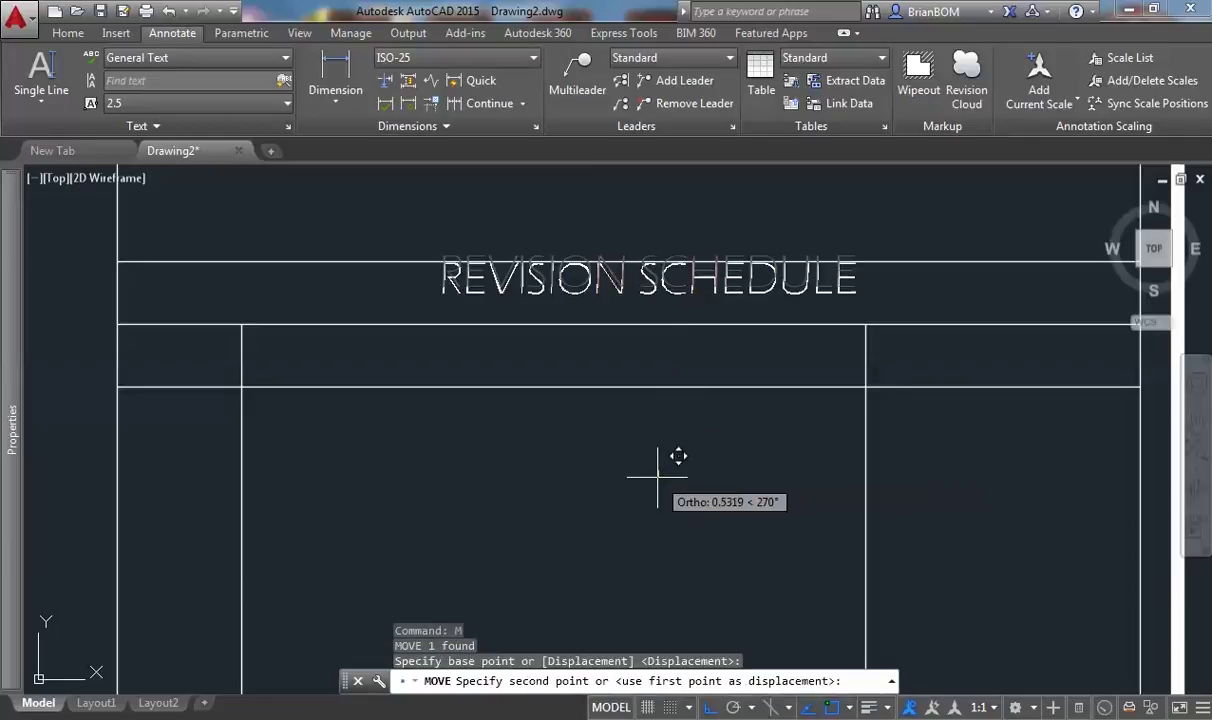
left_click(675, 463)
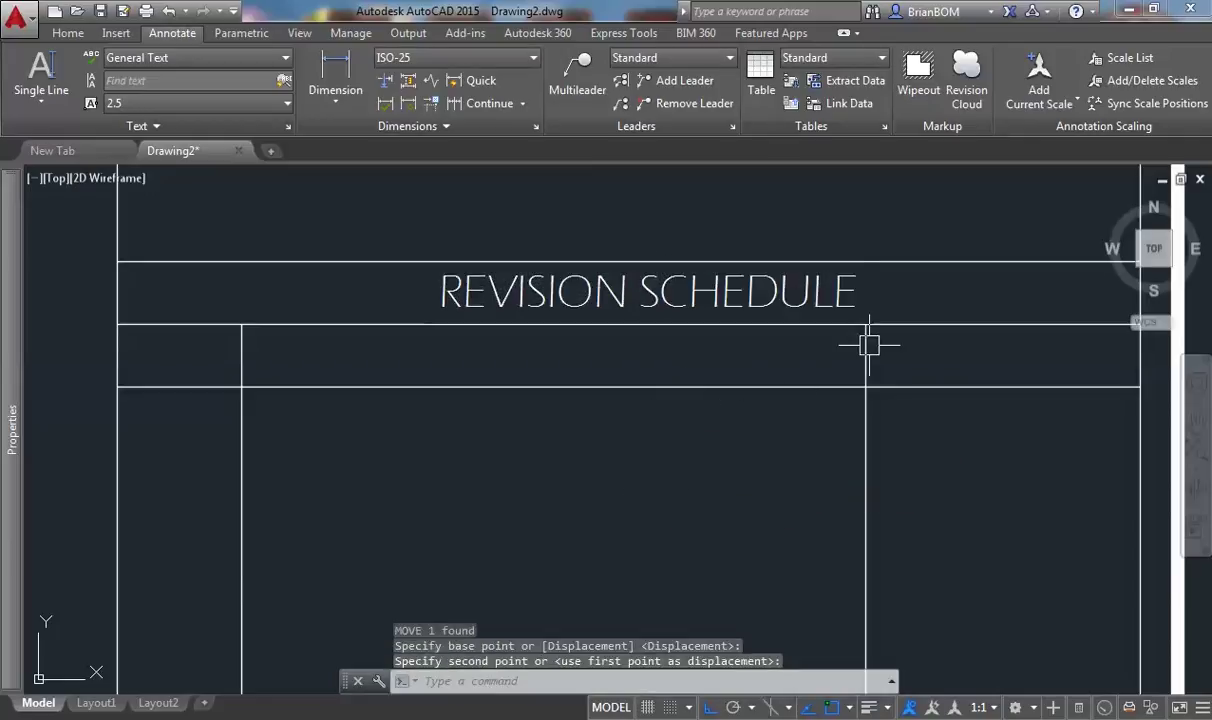
scroll(871, 340, "down", 2)
scroll(790, 330, "up", 1)
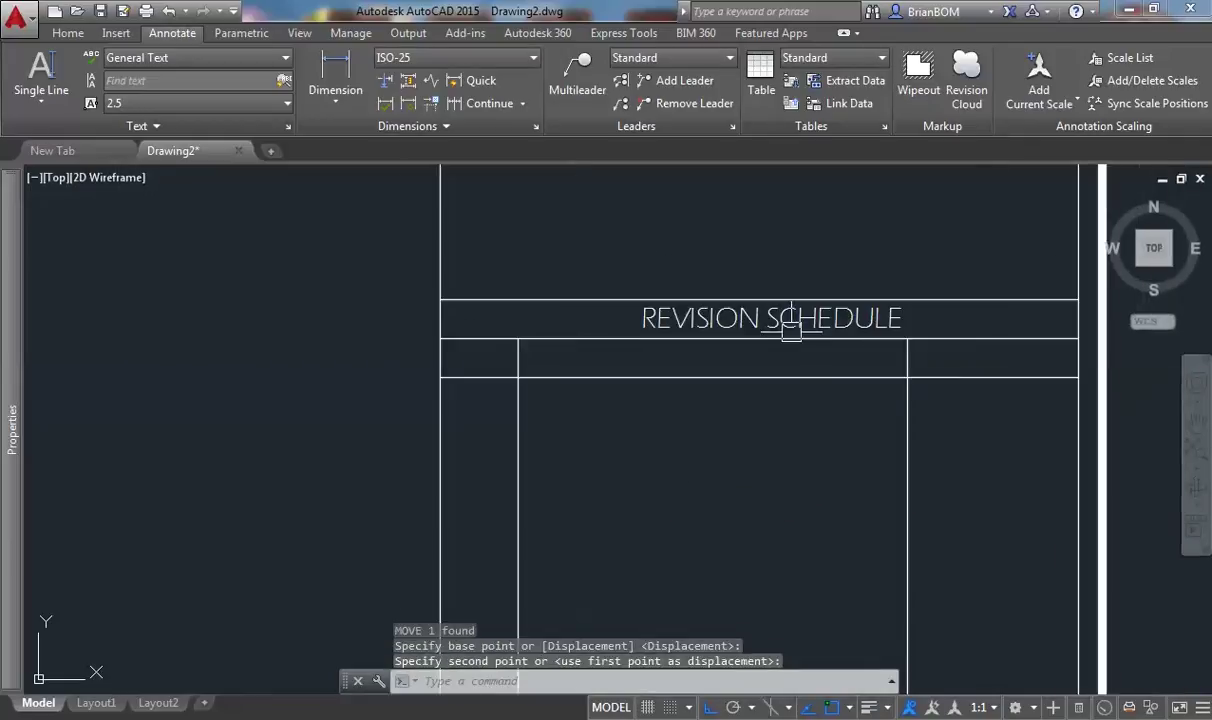
type("M")
key("Return")
left_click(785, 493)
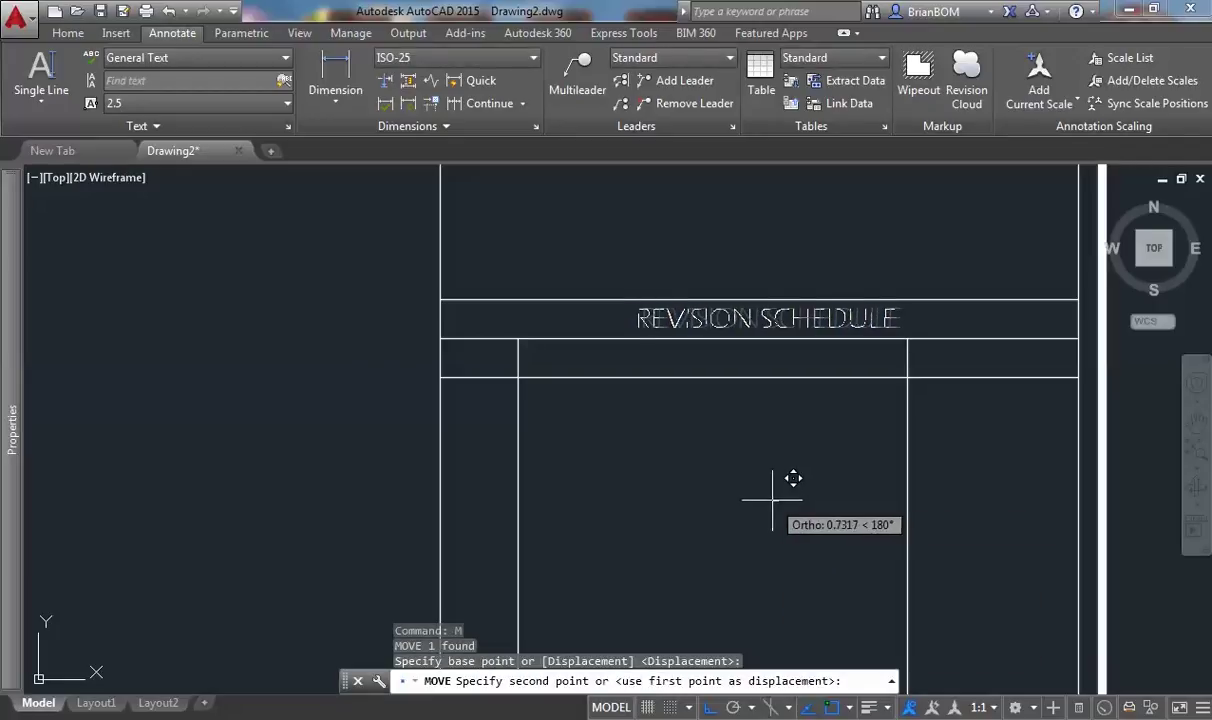
Copy the "REVISION SCHEDULE" text into the narrow first column's heading cell in the row directly below.
left_click(730, 318)
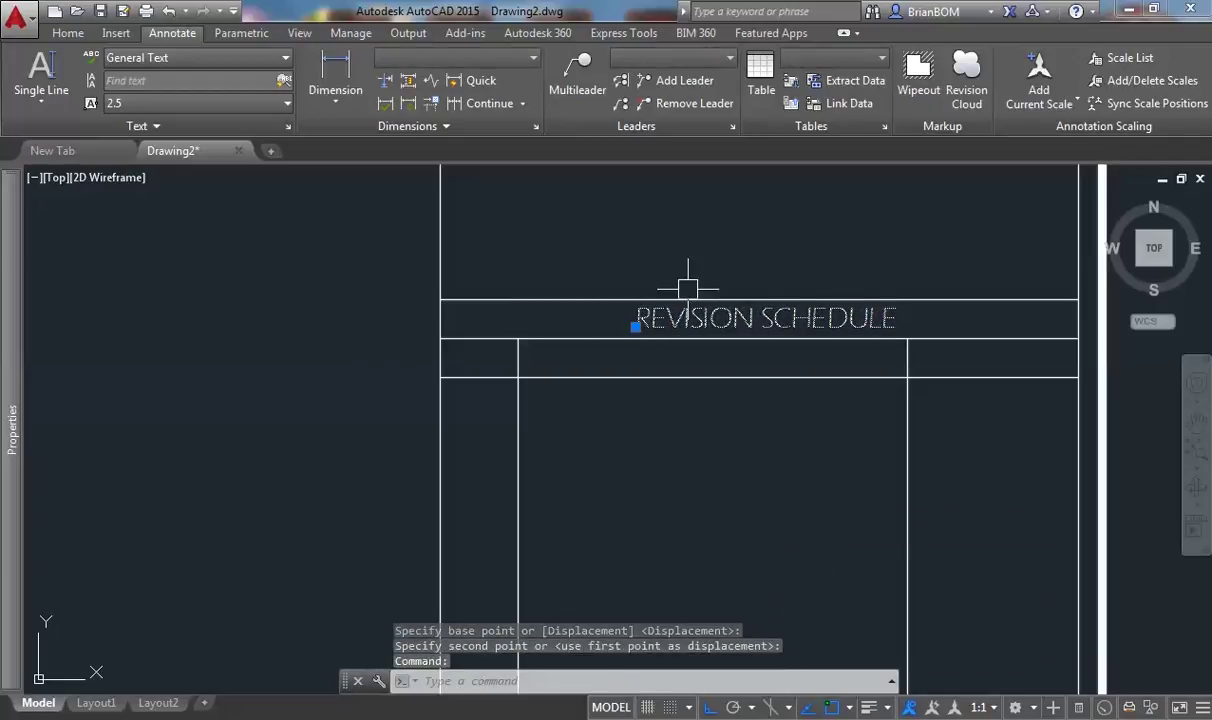
type("CO")
key("Return")
scroll(688, 289, "up", 2)
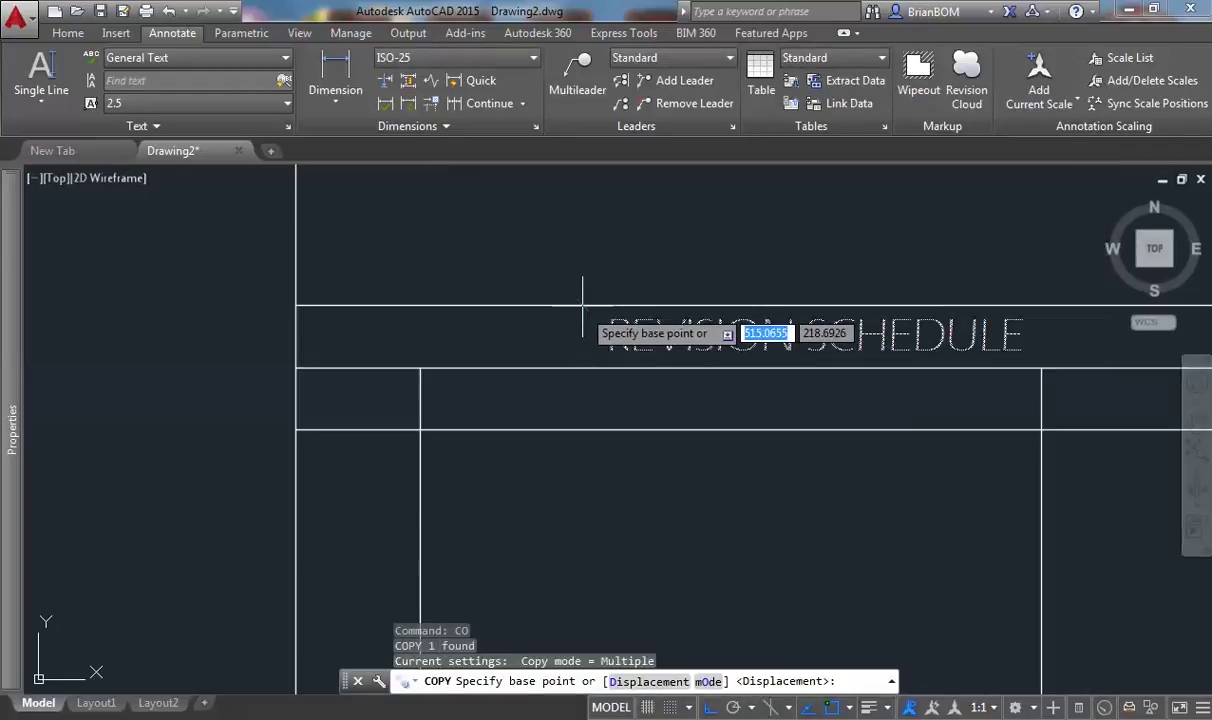
left_click(585, 305)
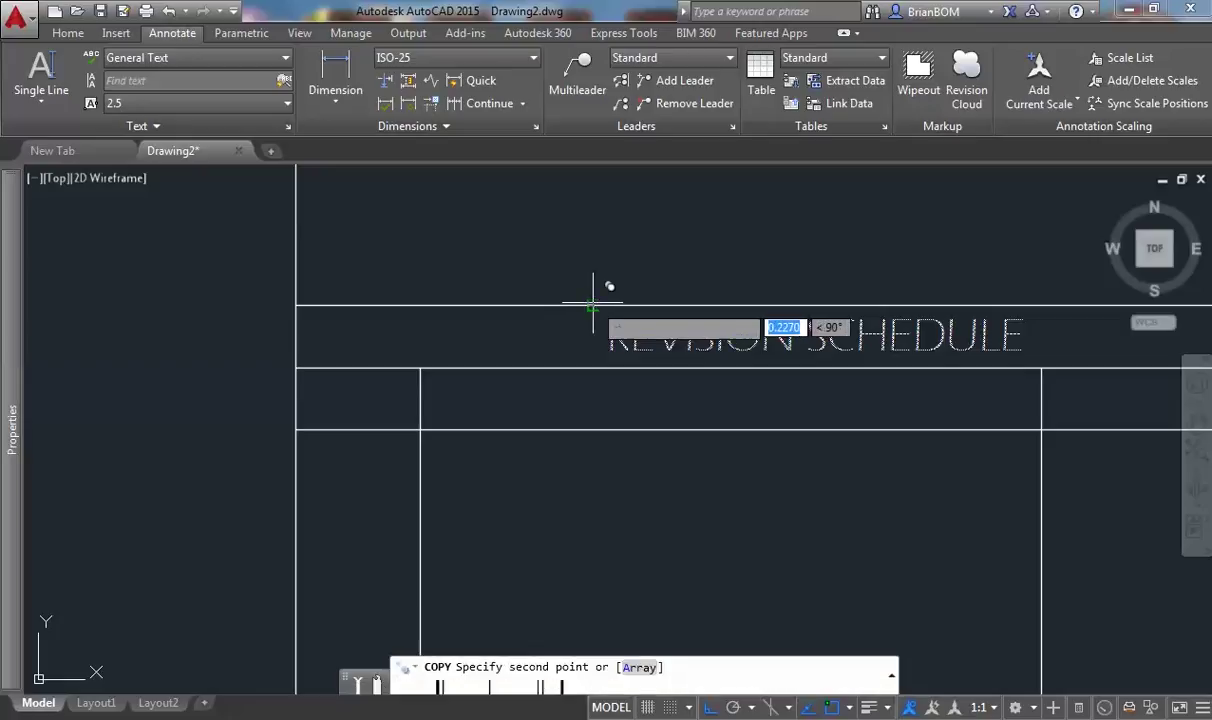
left_click(295, 367)
key("Return")
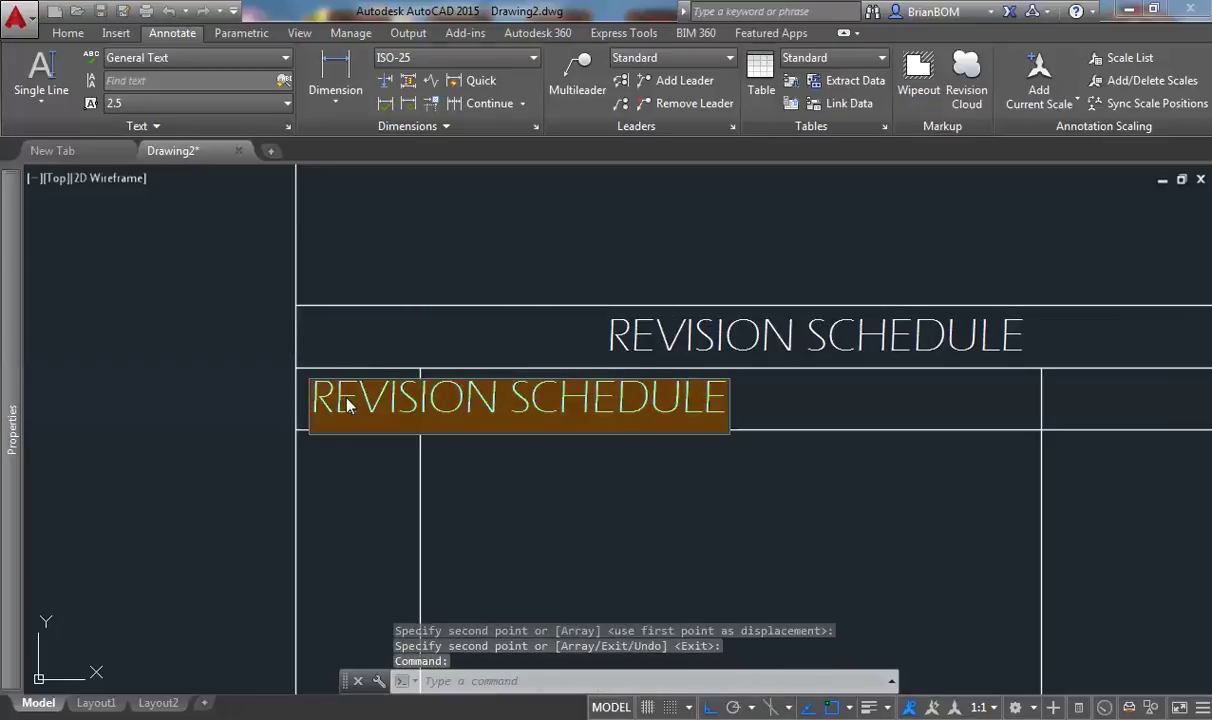
Change the copied text in the first column's heading cell to "No.".
double_click(348, 404)
type("N")
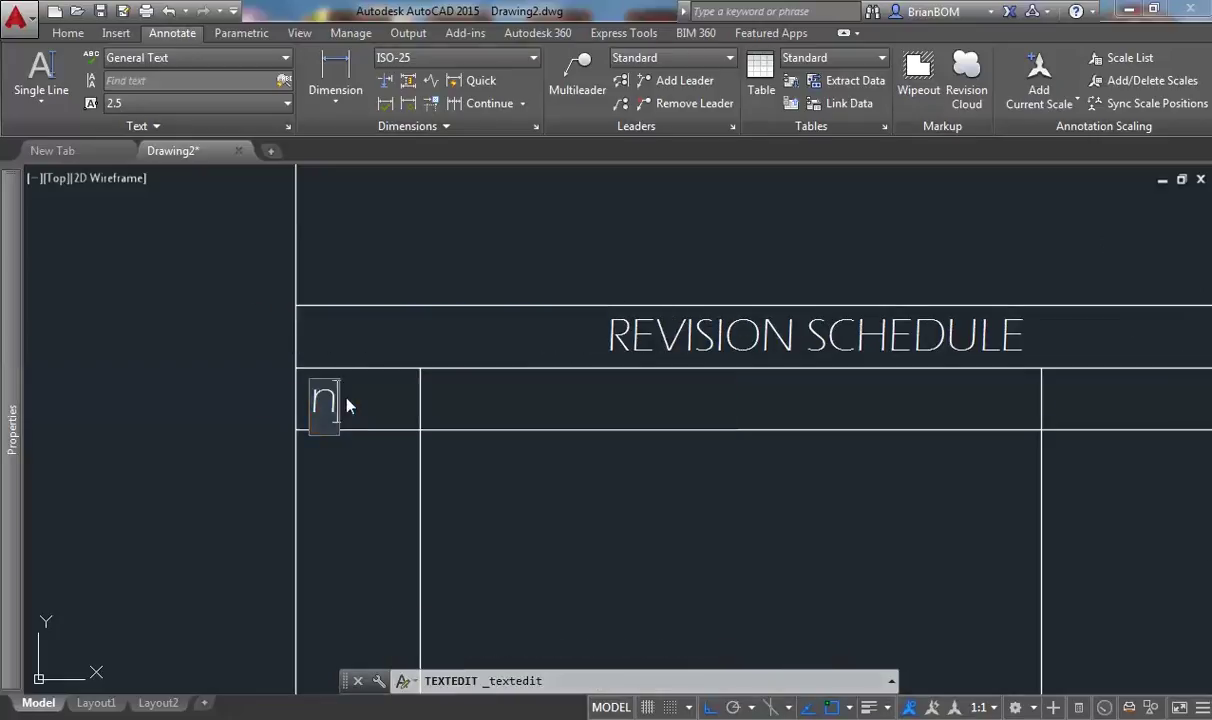
type("o")
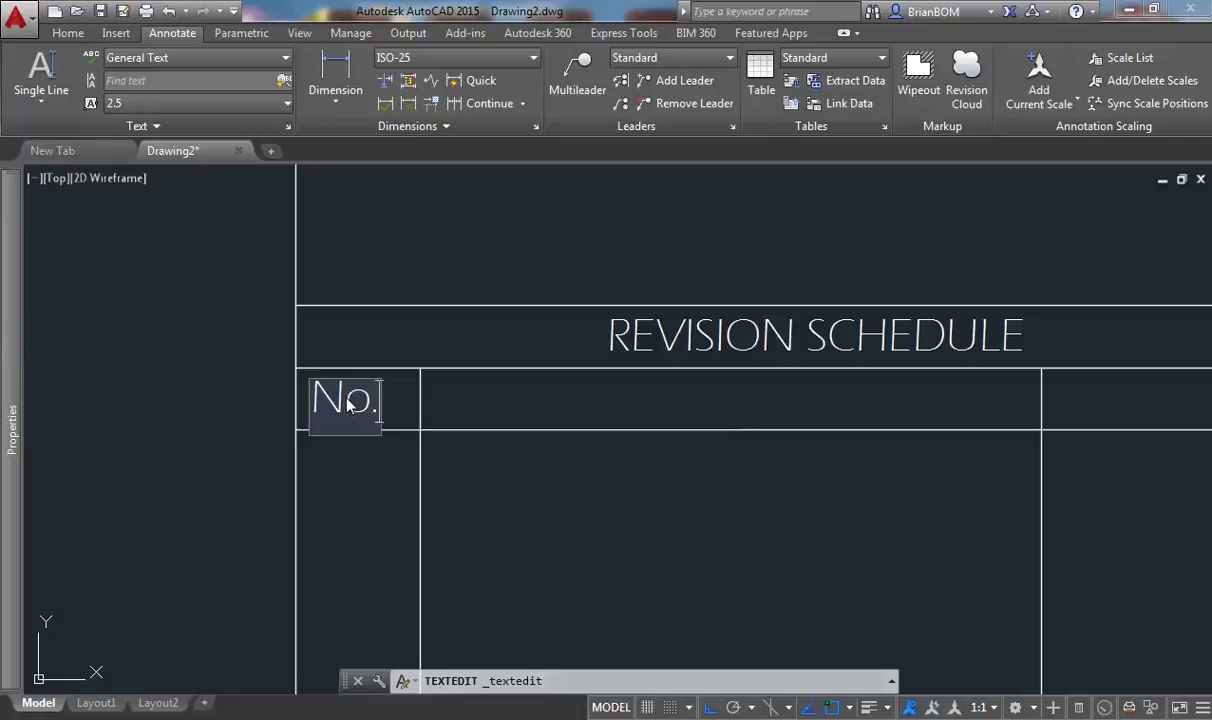
type(".")
key("Return")
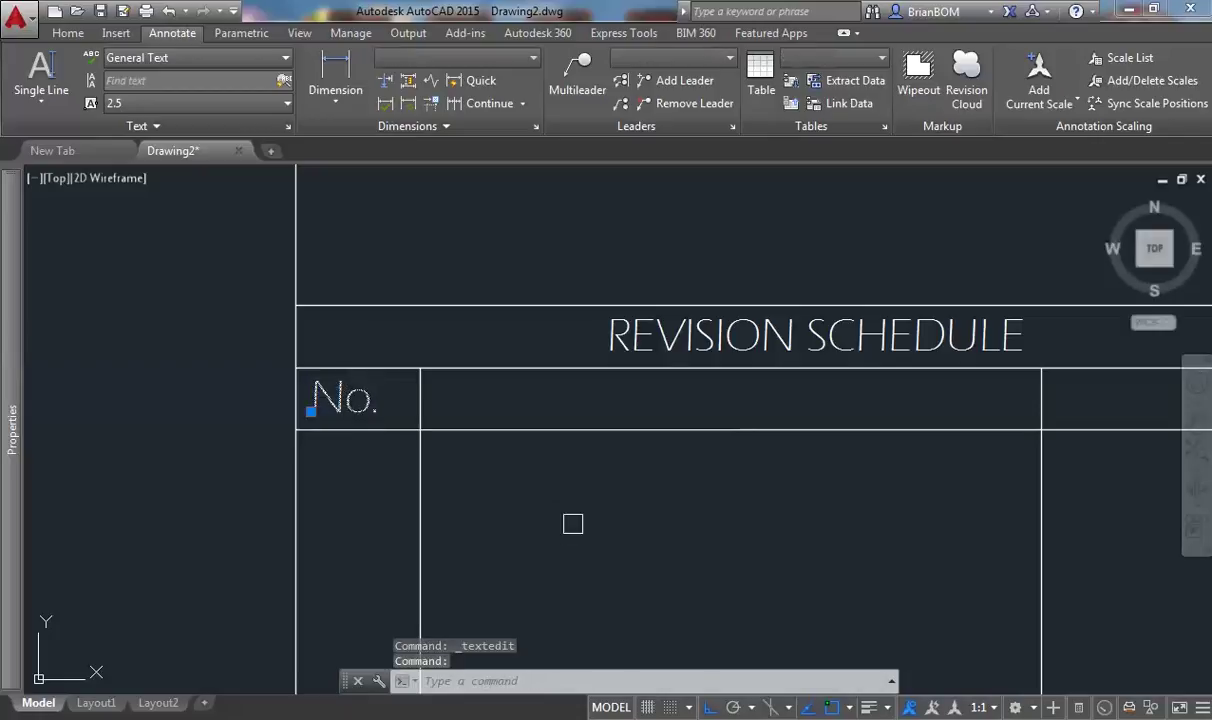
Copy the "No." heading horizontally into the wide middle column's heading cell.
middle_click_drag(571, 522, 498, 406)
key("Return")
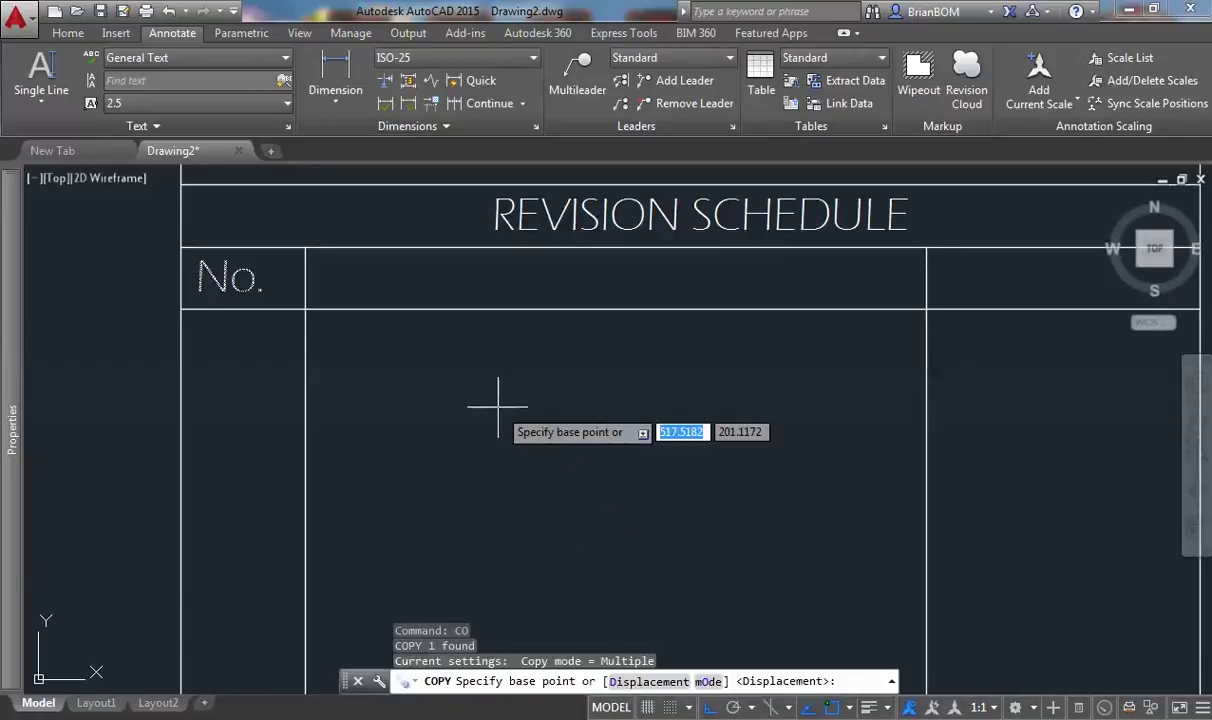
left_click(503, 549)
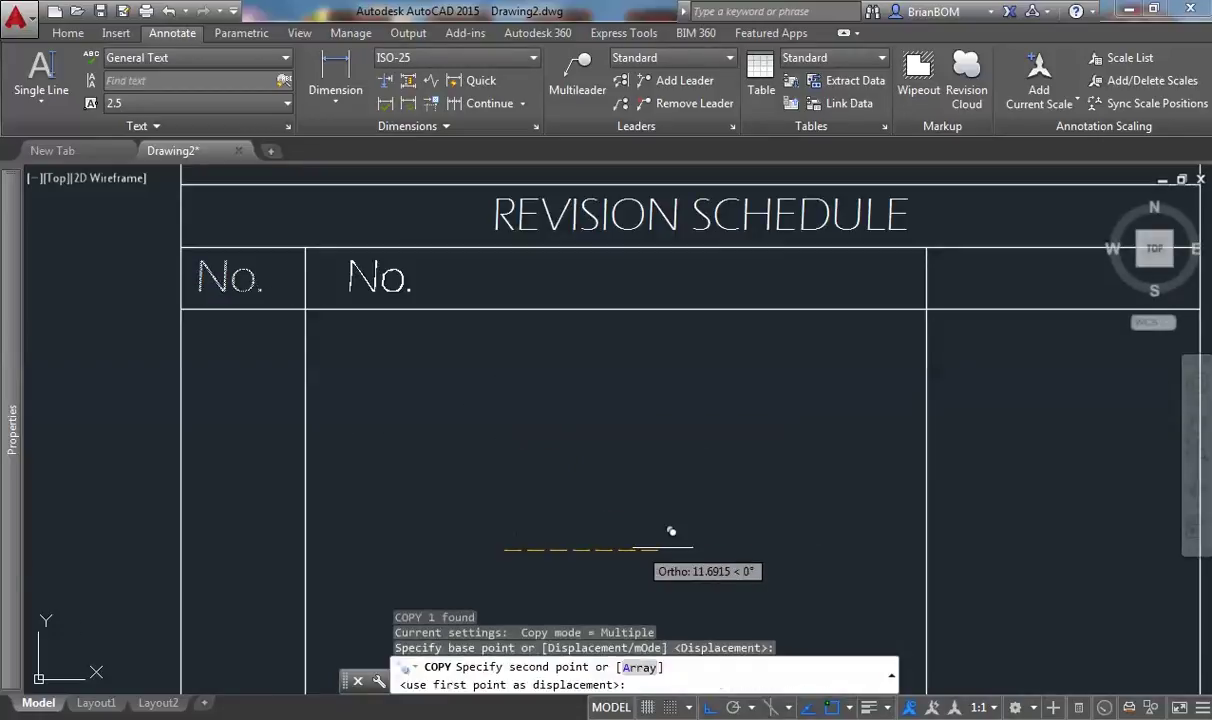
left_click(782, 533)
scroll(494, 300, "up", 2)
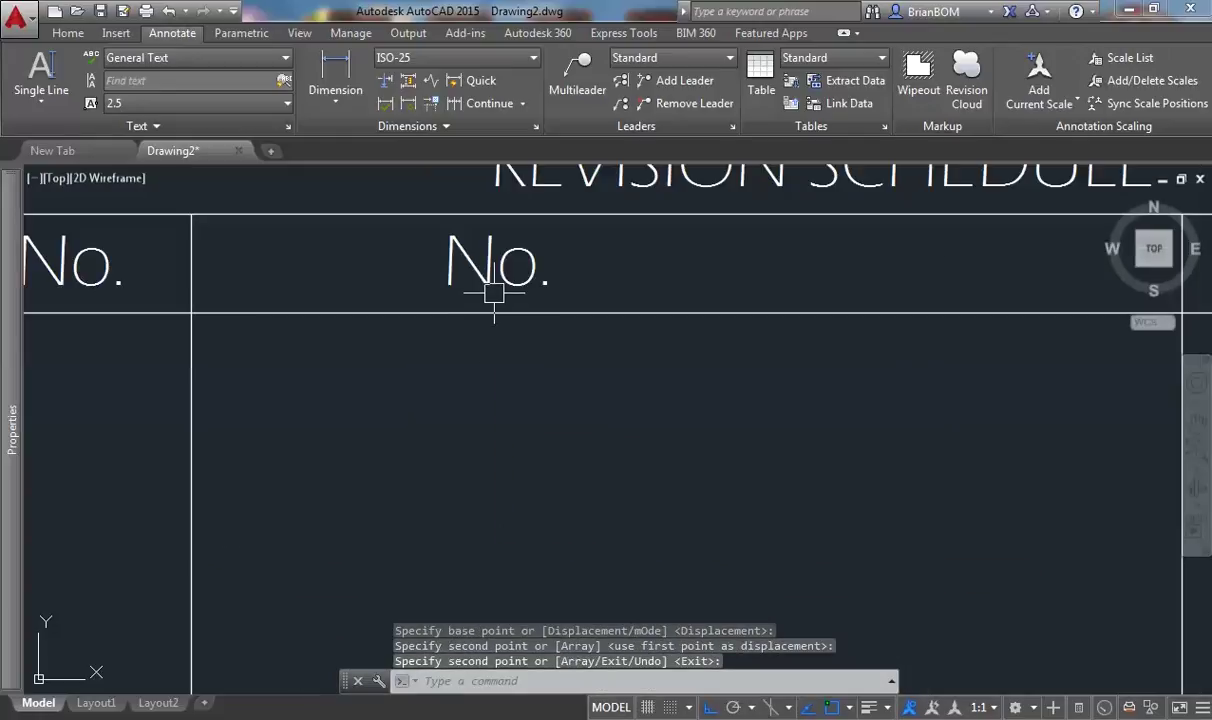
key("Return")
Change the copied text in the middle column's heading cell to "DESCRIPTION".
double_click(499, 299)
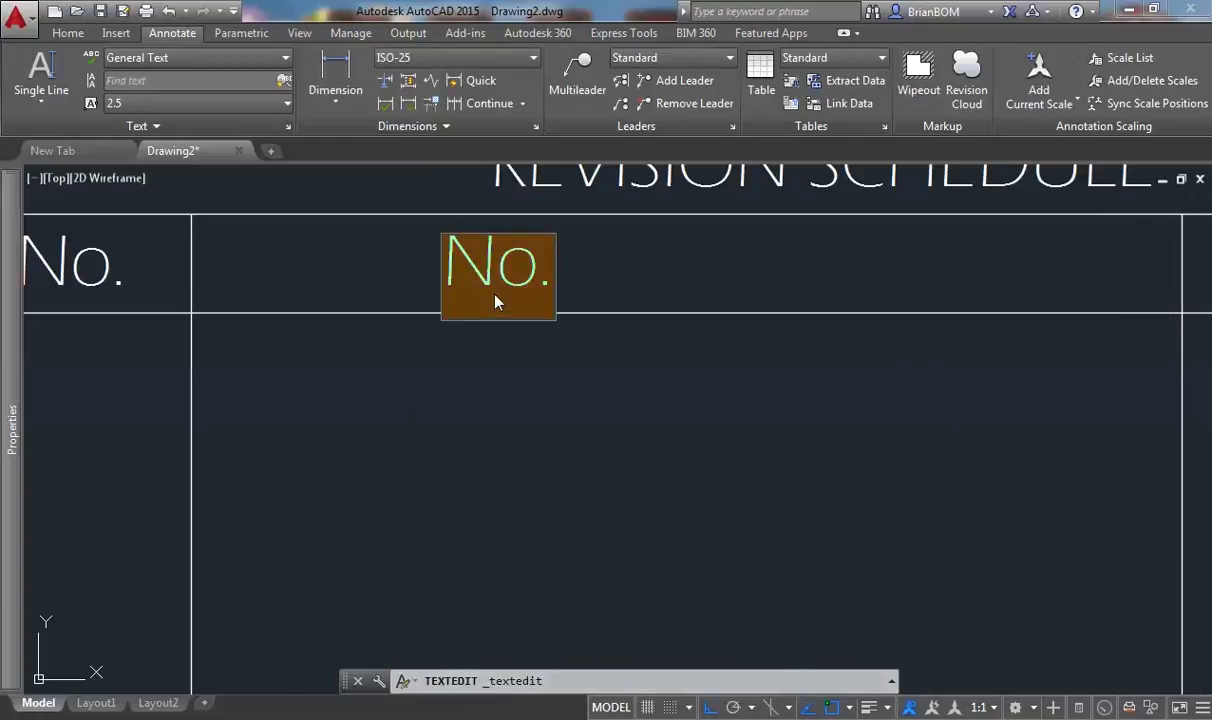
type("DE")
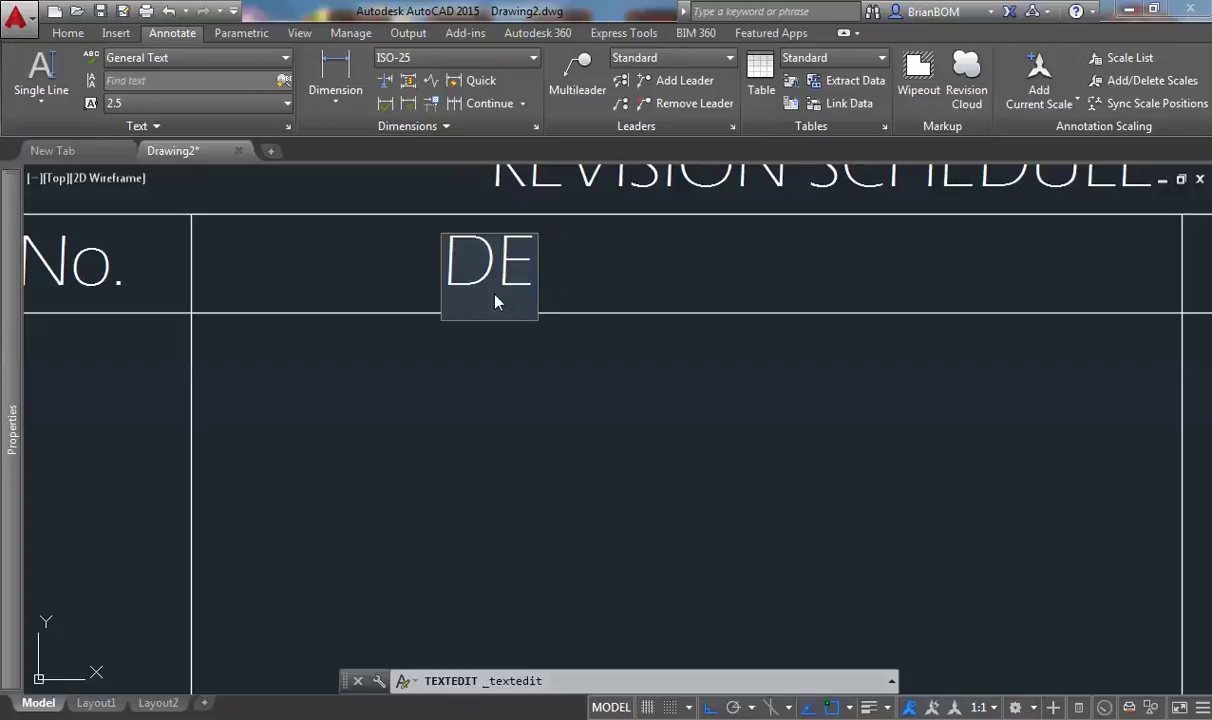
type("SCRIPTION")
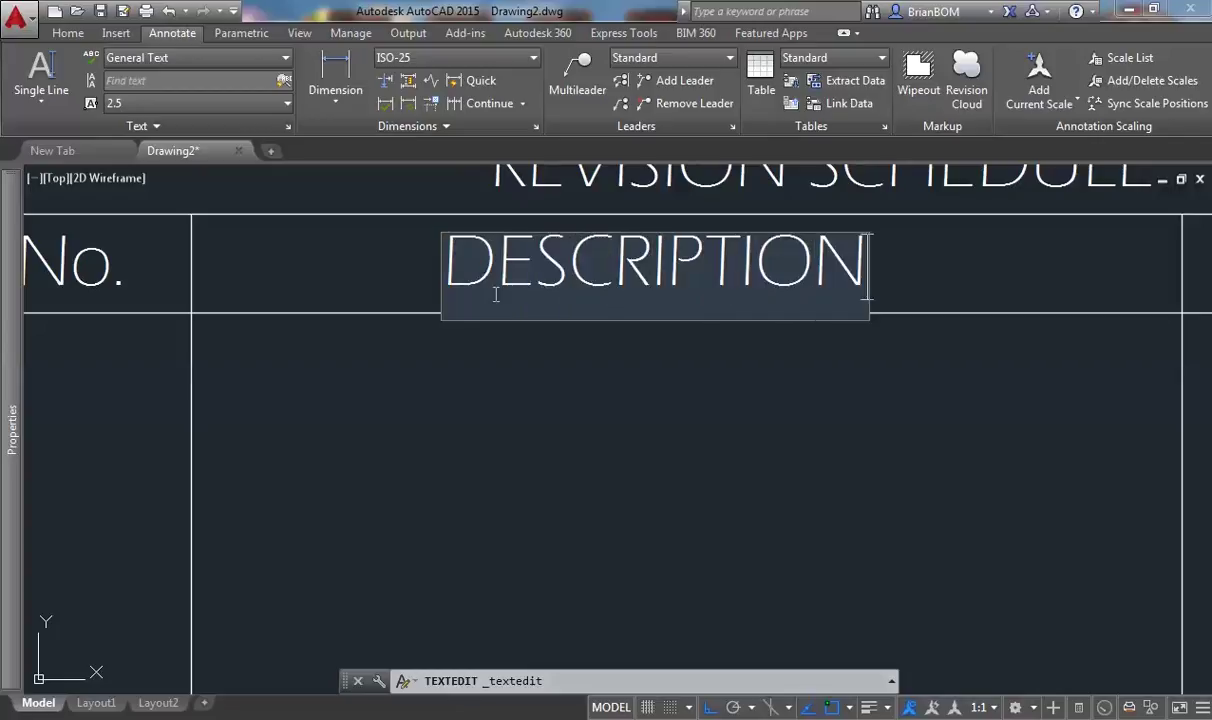
key("Return")
key("Return")
Copy the "DESCRIPTION" heading horizontally into the last column's heading cell.
scroll(487, 292, "down", 3)
middle_click_drag(839, 238, 595, 292)
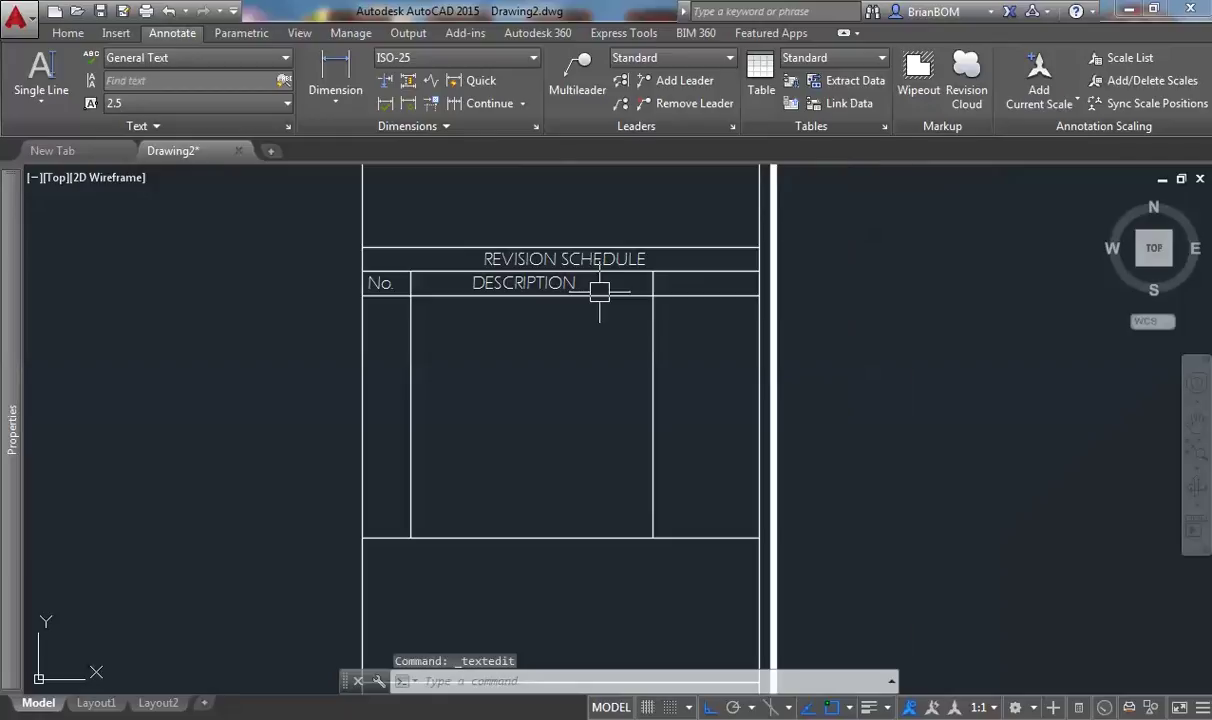
scroll(595, 292, "up", 2)
left_click(509, 290)
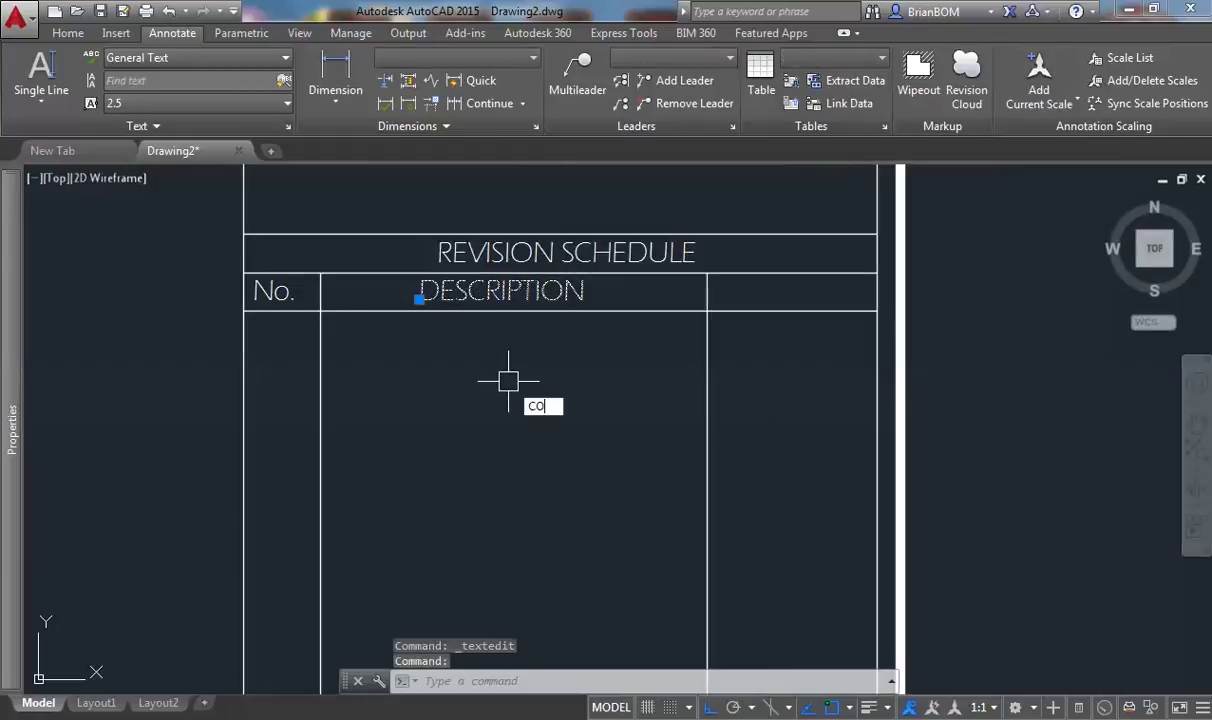
key("Return")
left_click(476, 377)
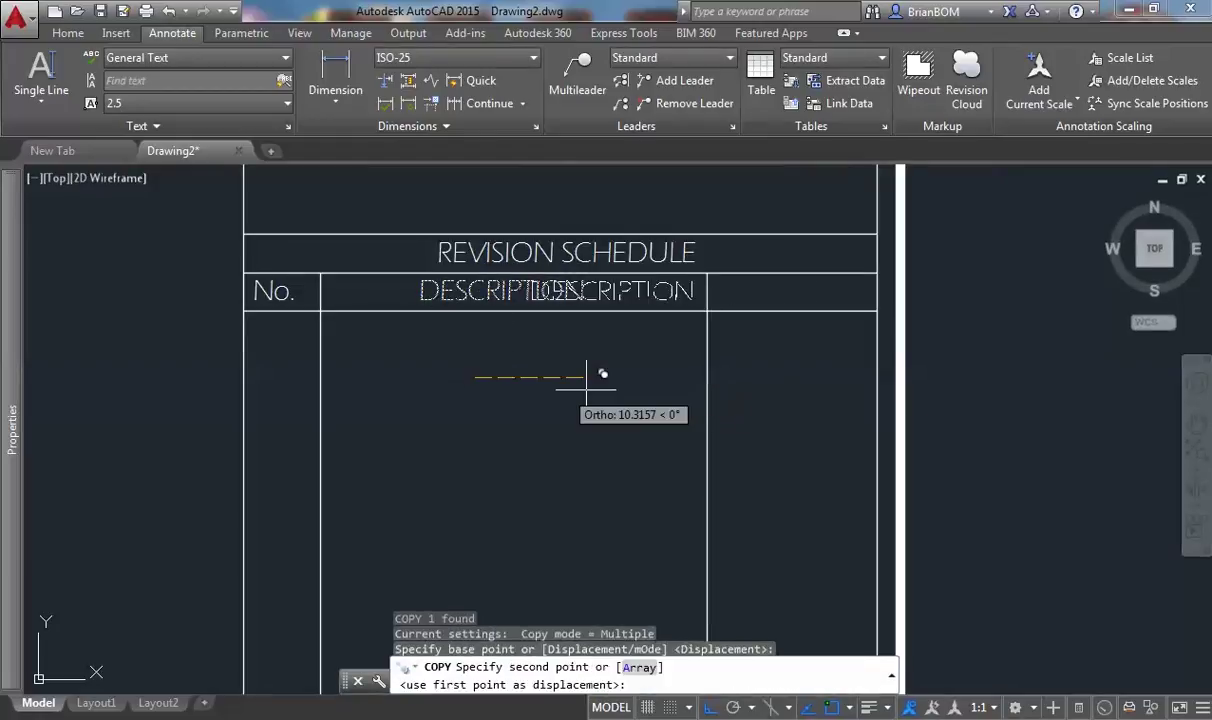
left_click(784, 410)
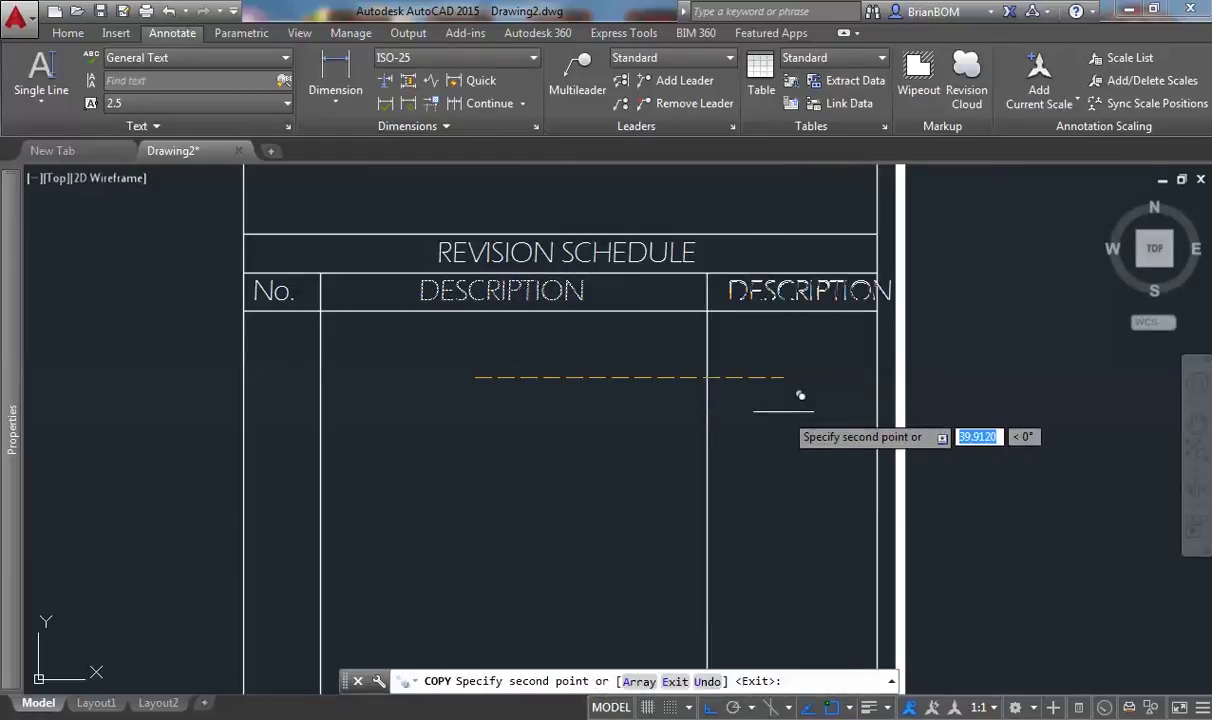
key("Return")
Change the last column's copied heading to "DATE" and move it right to centre it in its cell.
double_click(757, 292)
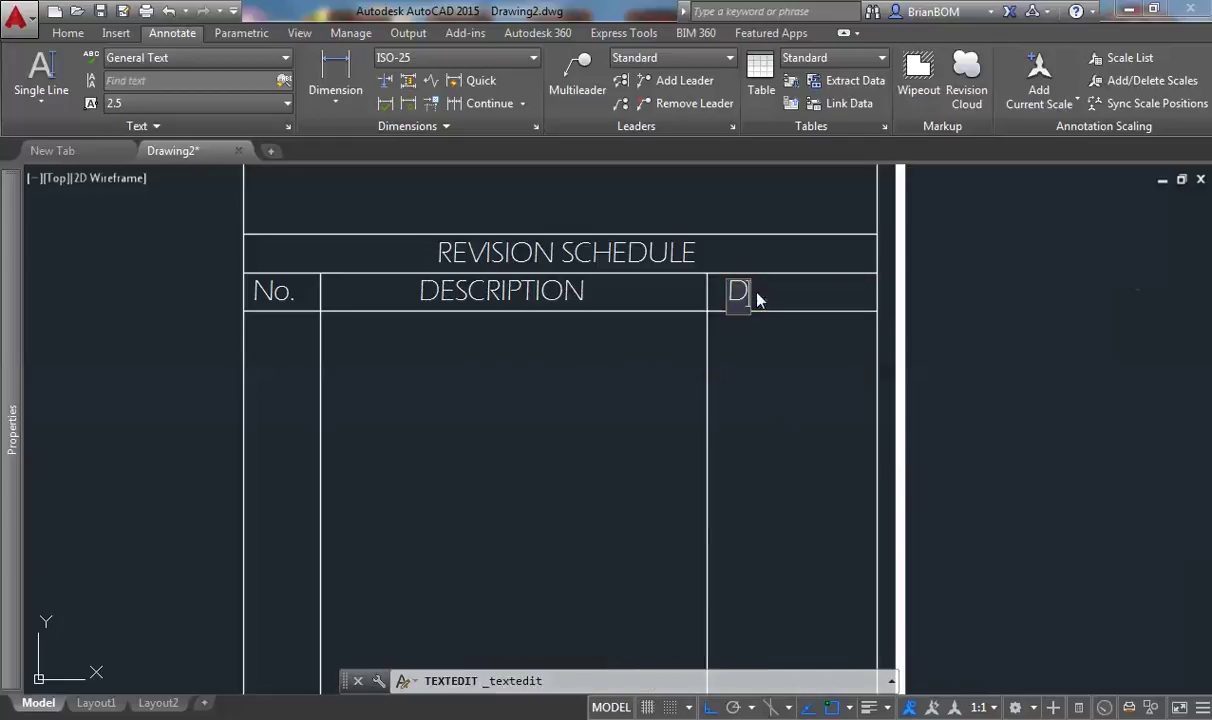
key("Return")
key("Return")
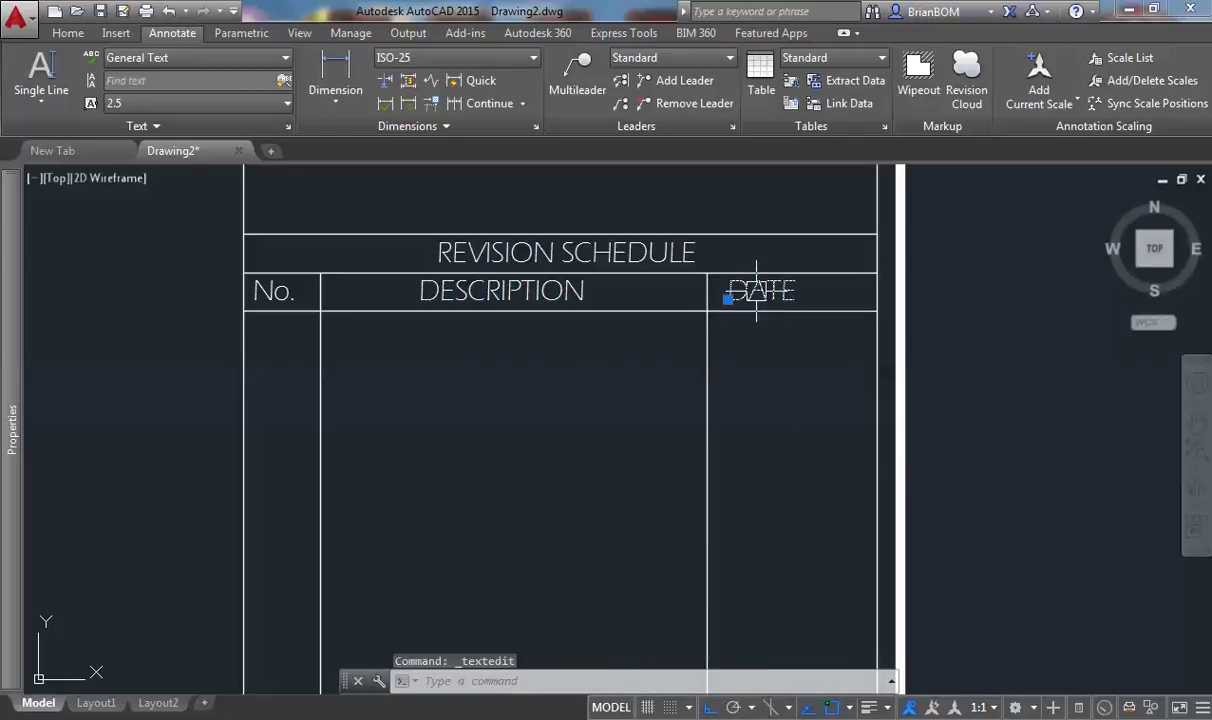
type("m")
key("Return")
scroll(752, 360, "up", 2)
left_click(772, 358)
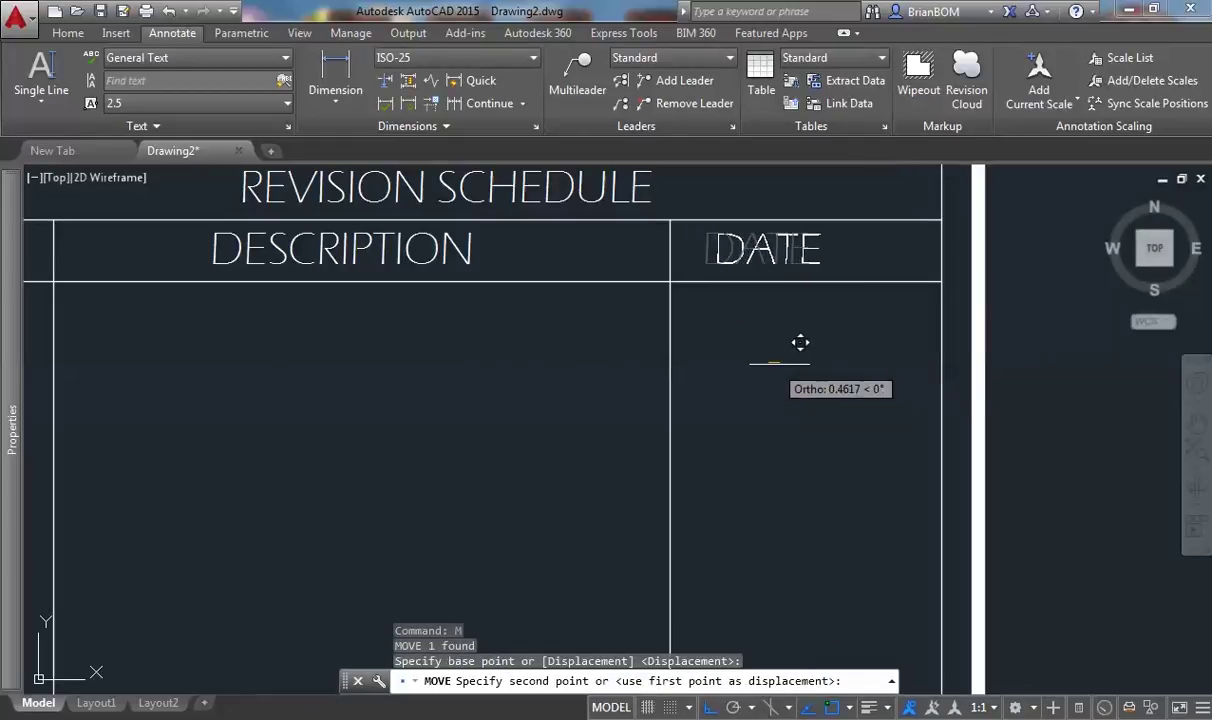
left_click(808, 364)
Copy the "DESCRIPTION" heading into the upper-left corner of the empty box directly below the revision table.
scroll(812, 315, "down", 3)
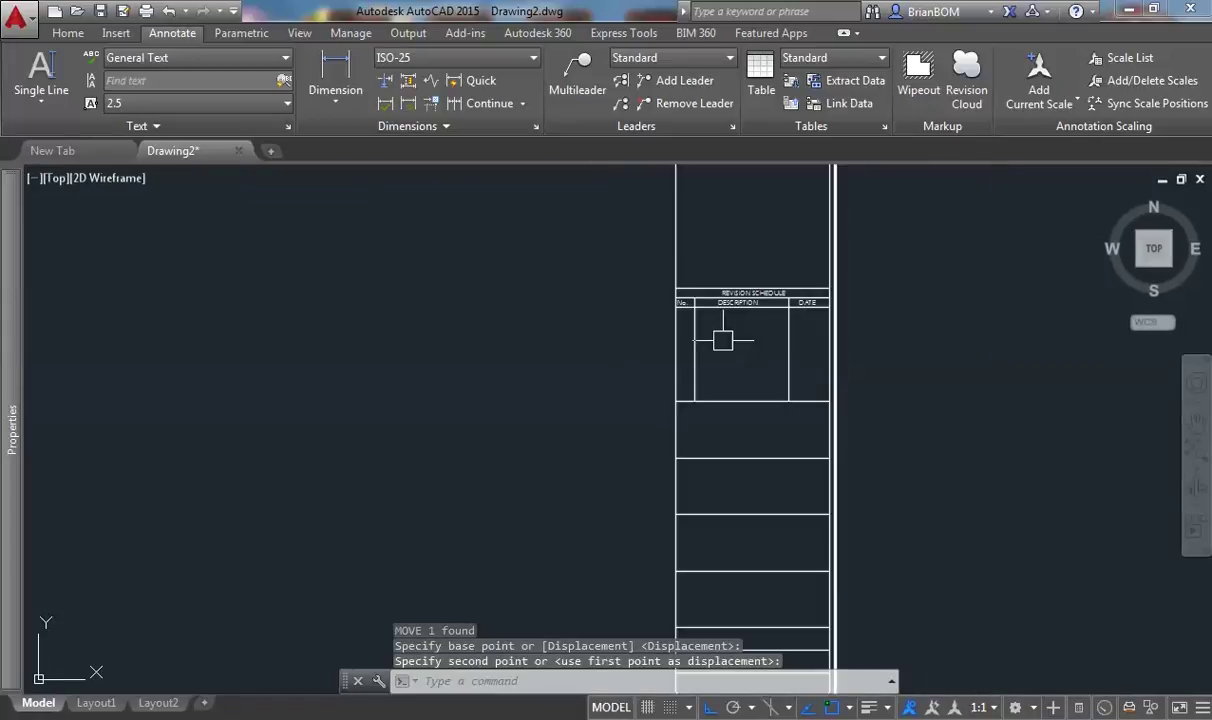
scroll(690, 290, "up", 5)
left_click(866, 259)
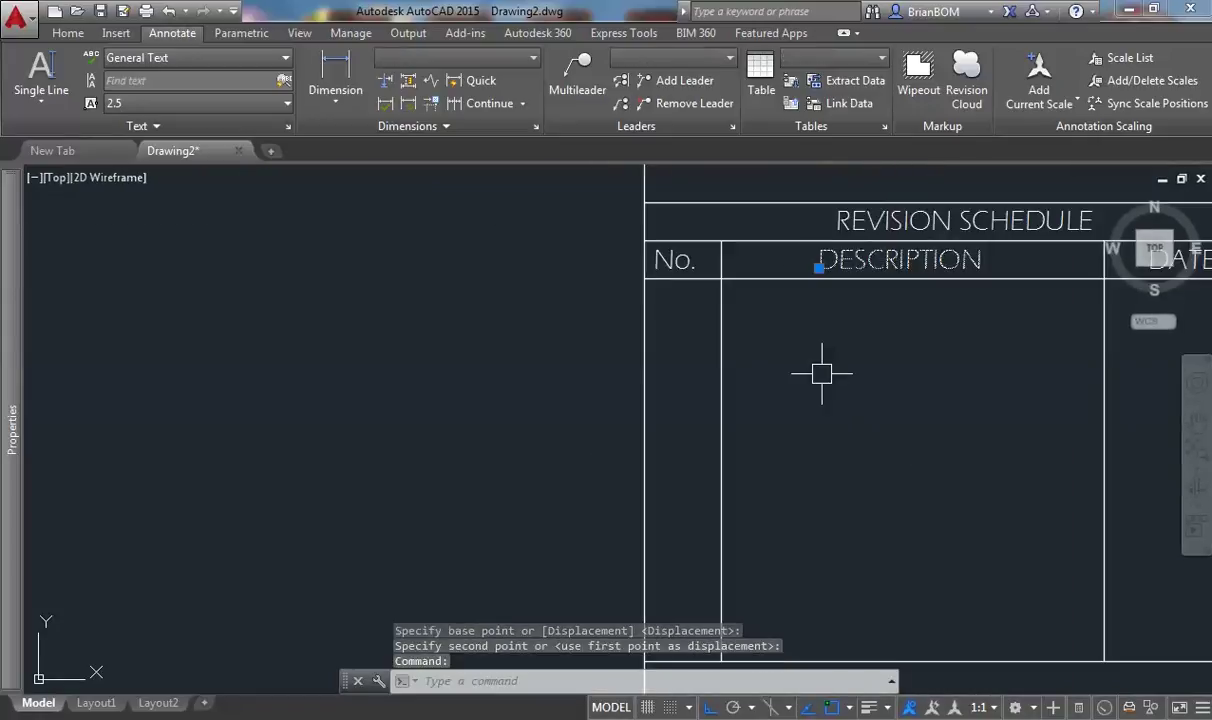
type("CO")
key("Return")
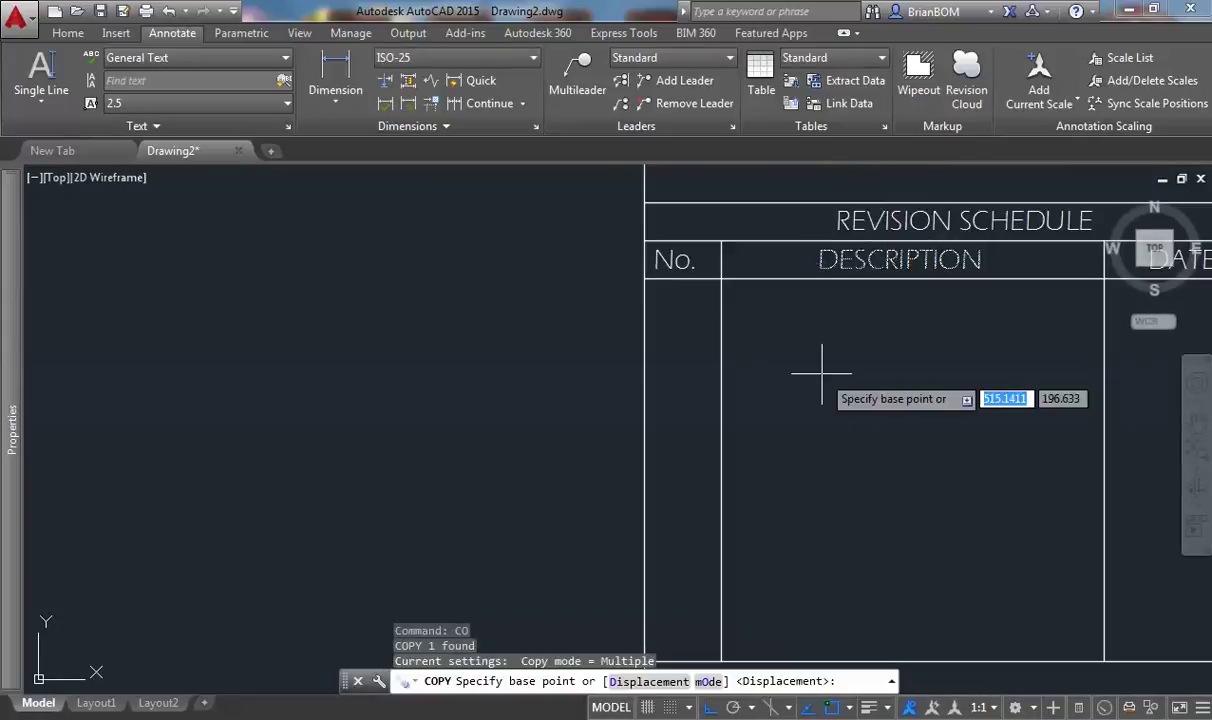
left_click(799, 244)
middle_click_drag(705, 352, 738, 368)
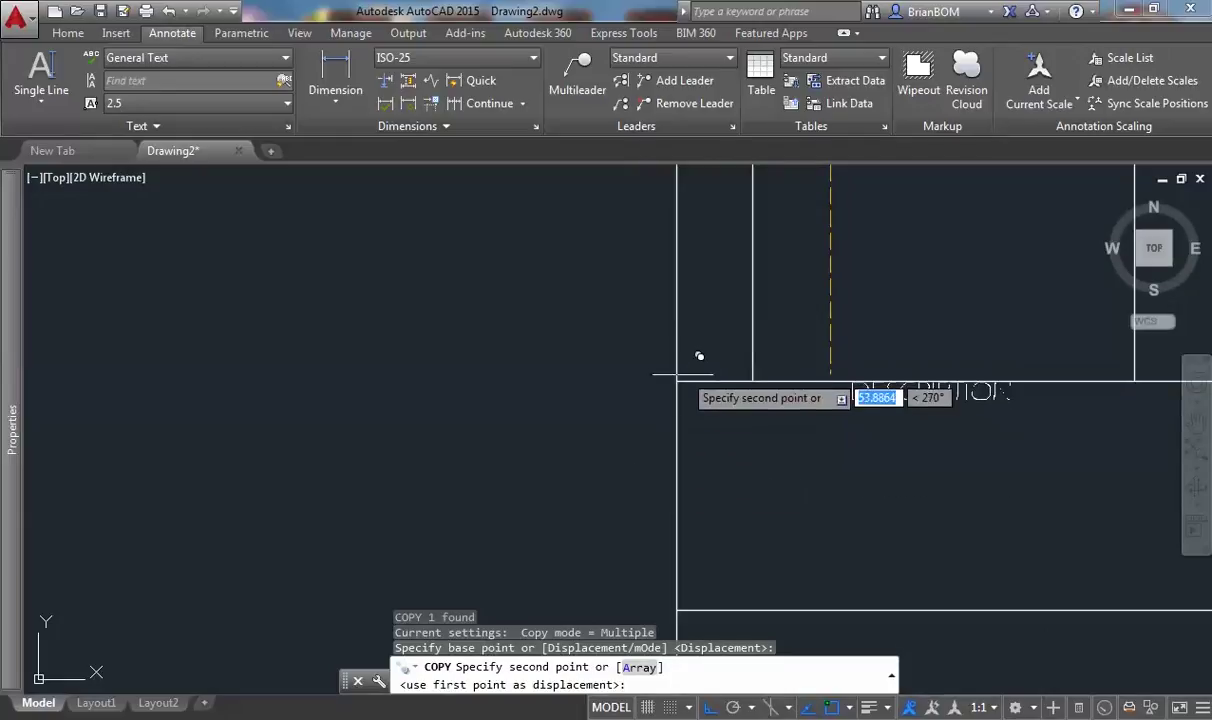
scroll(697, 366, "up", 2)
left_click(706, 382)
key("Return")
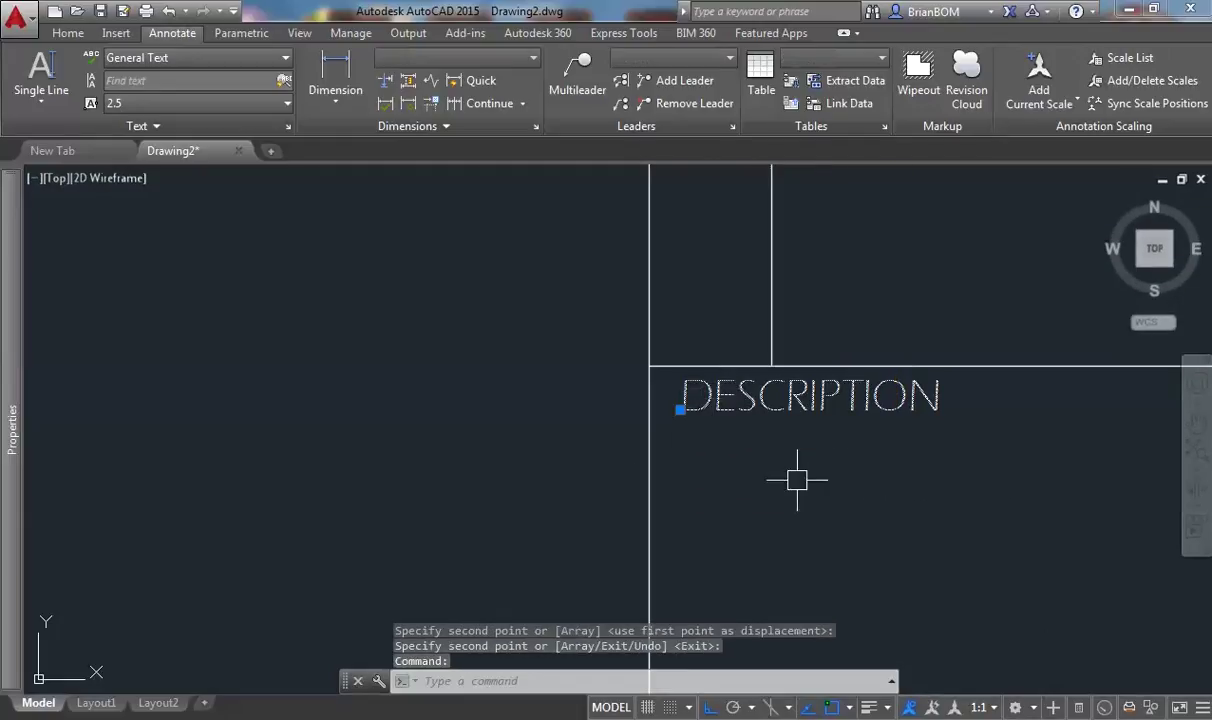
Move the copied "DESCRIPTION" text slightly down and left to adjust its margins in the box below the revision table.
middle_click_drag(793, 479, 670, 395)
type("M")
key("Return")
scroll(640, 356, "up", 2)
left_click(637, 353)
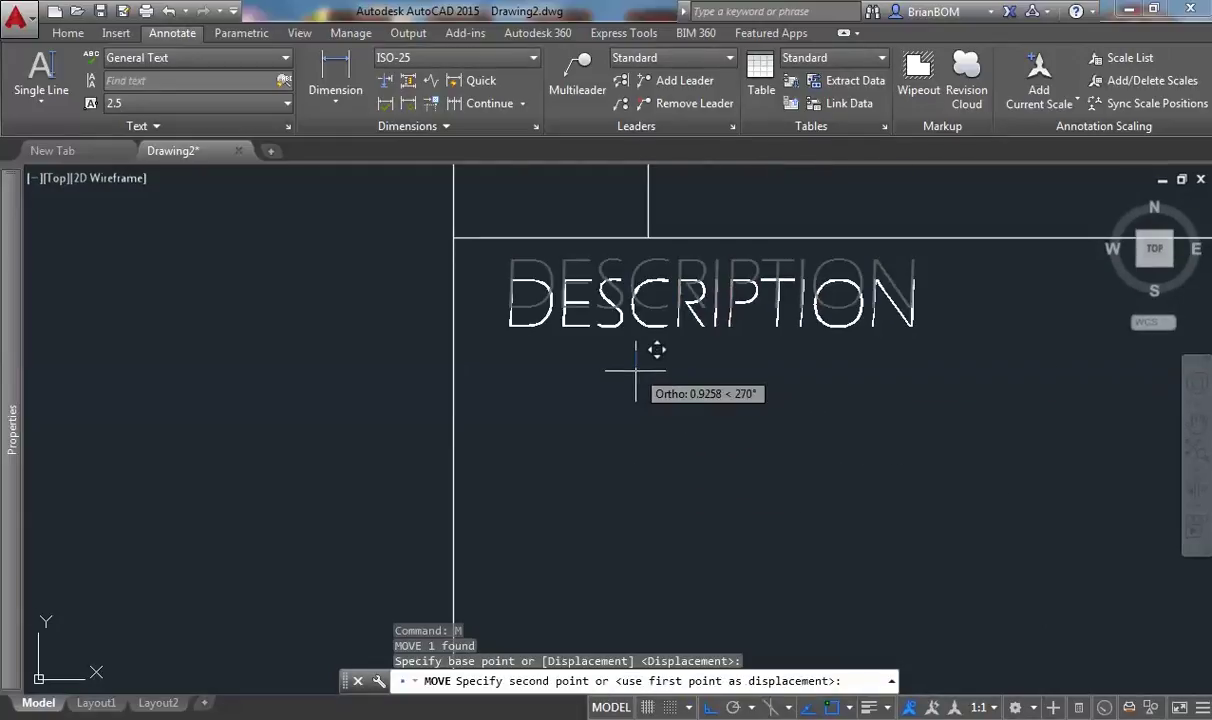
left_click(639, 358)
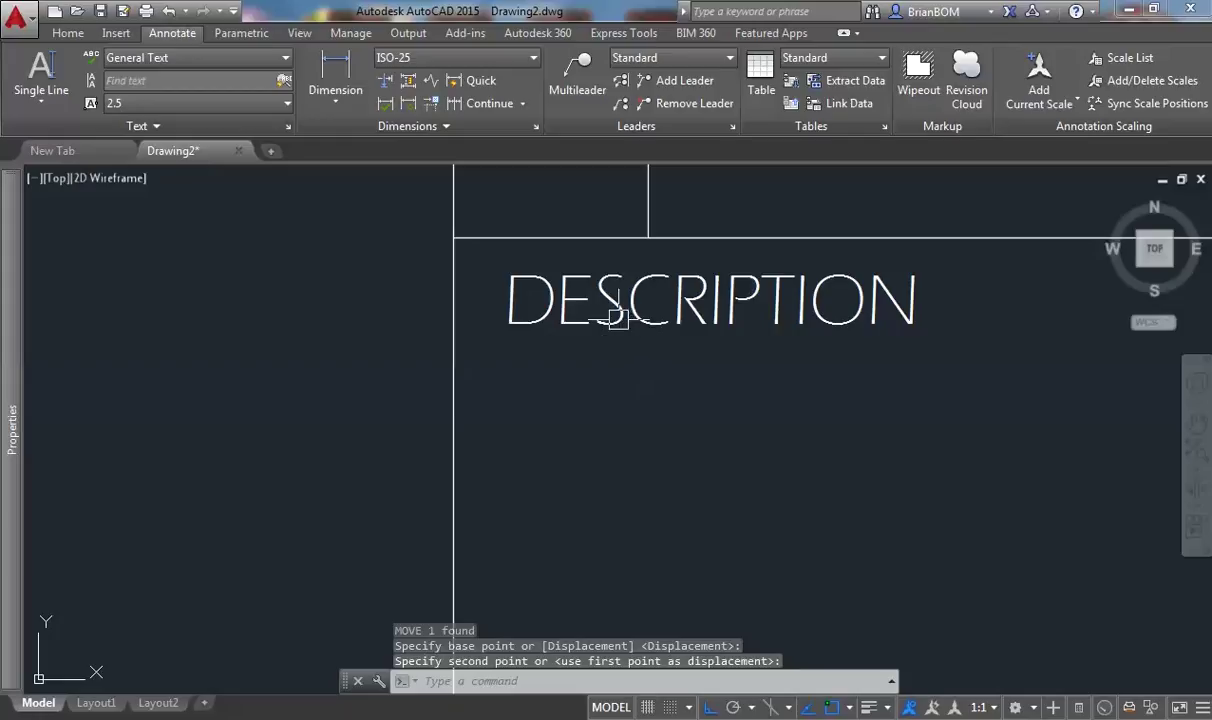
left_click(617, 316)
key("Return")
left_click(657, 400)
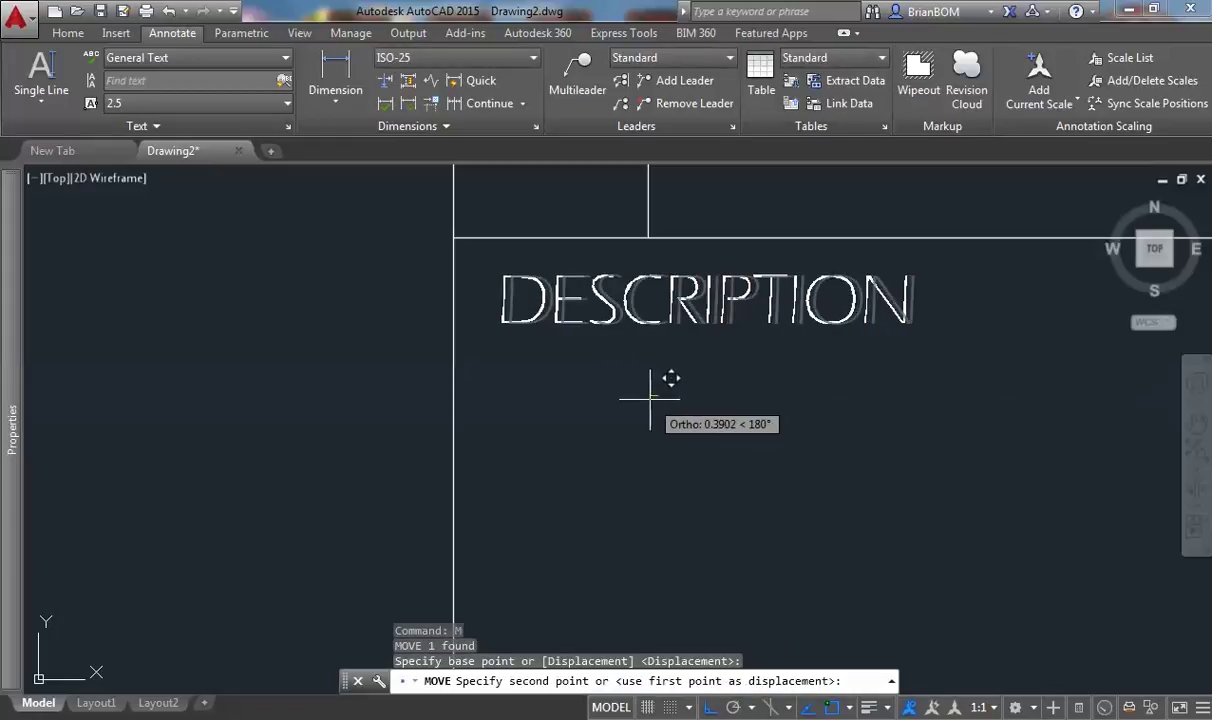
left_click(643, 398)
Copy the "DESCRIPTION" label below the revision table into the next box down, using the boxes' upper-left corners as reference points.
scroll(617, 369, "down", 3)
scroll(619, 398, "up", 1)
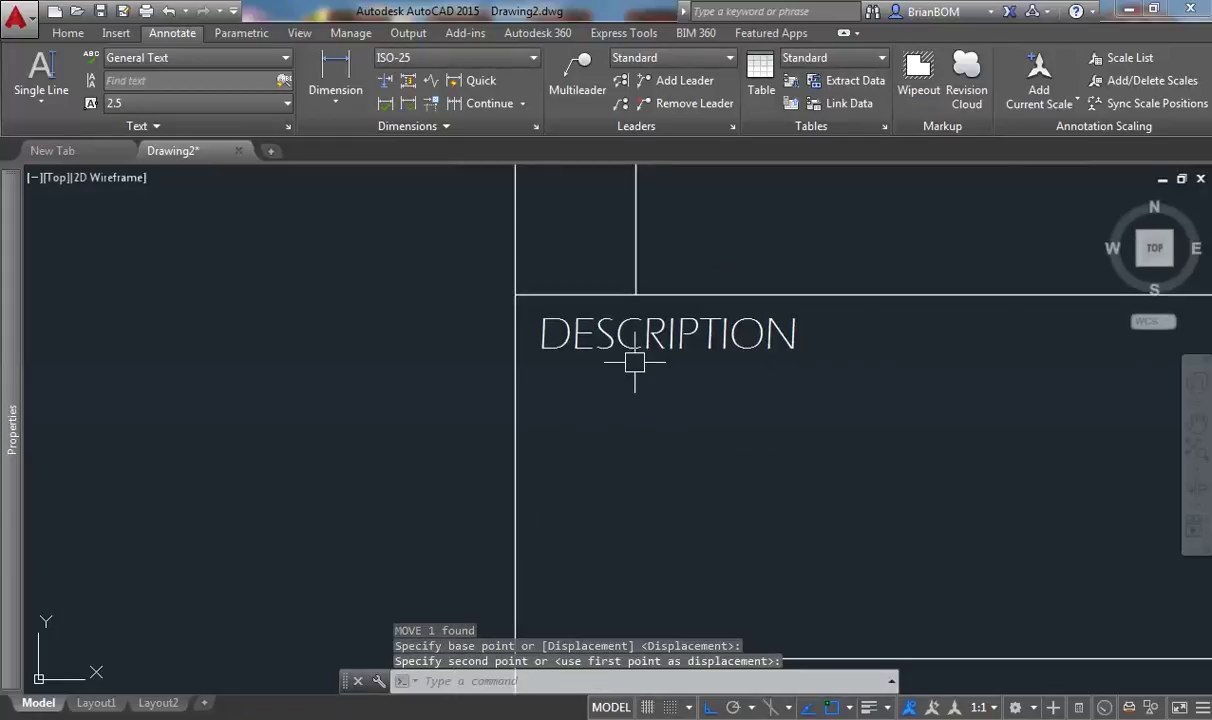
left_click(632, 338)
type("co")
key("Return")
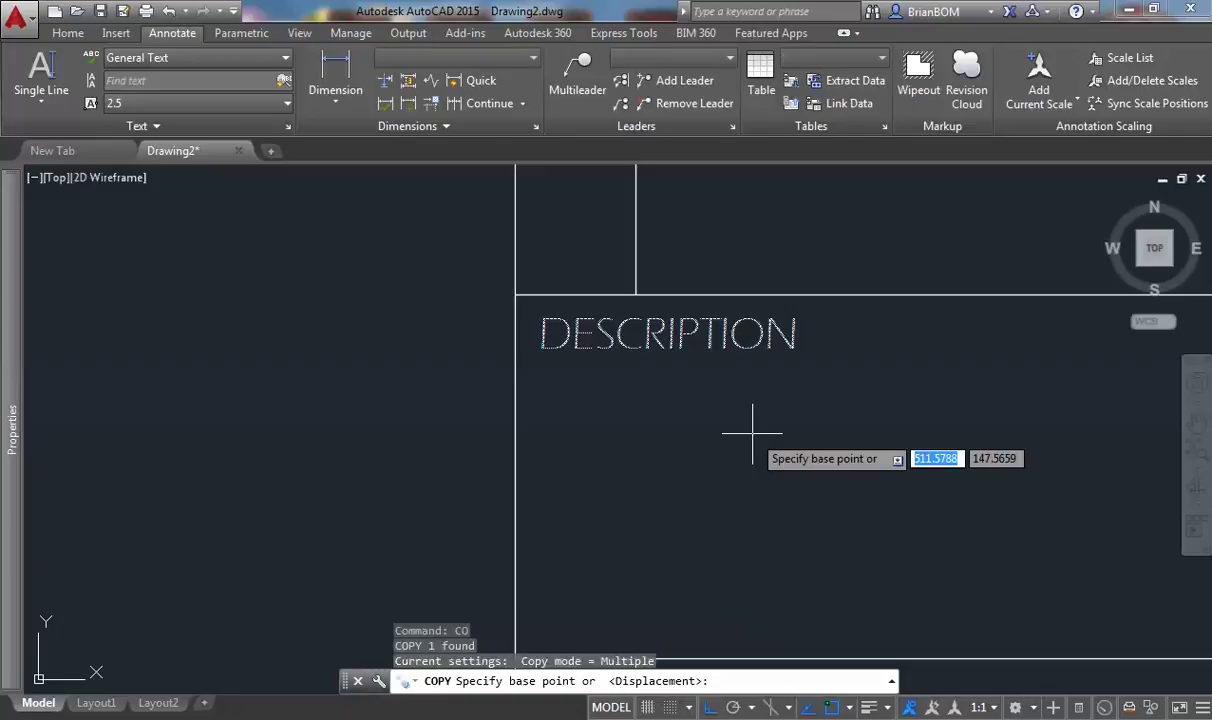
scroll(745, 430, "down", 2)
middle_click_drag(675, 462, 446, 330)
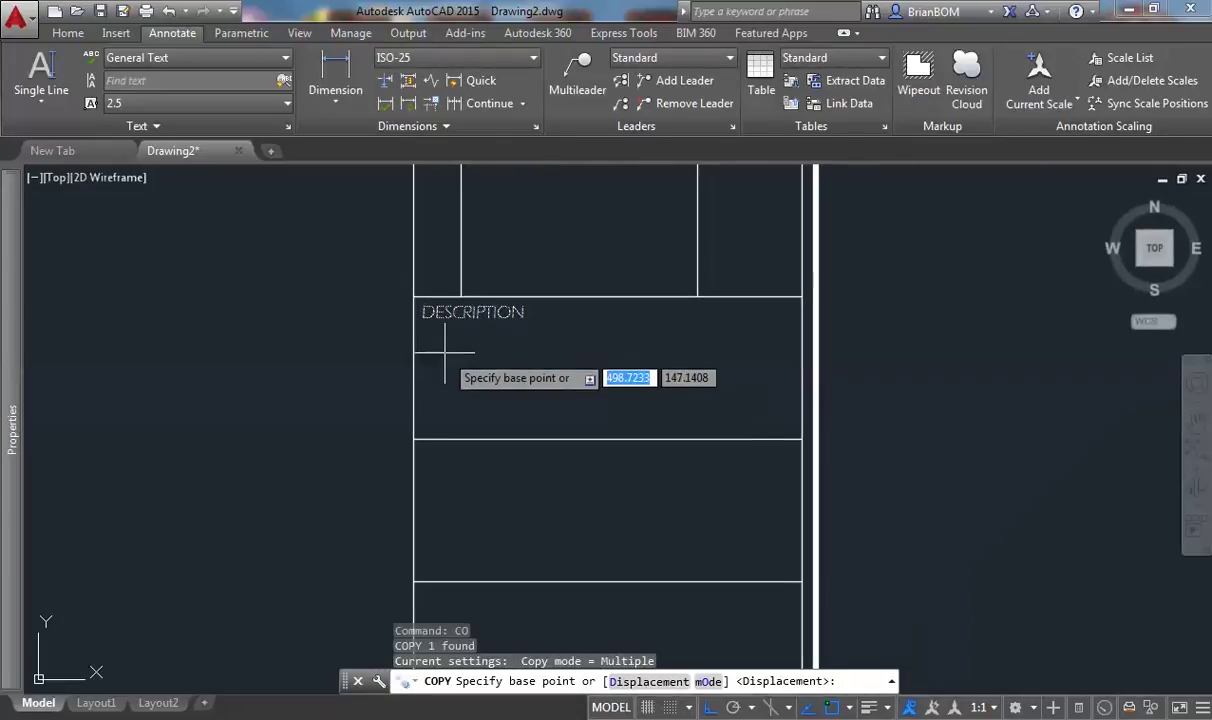
scroll(392, 292, "up", 3)
left_click(383, 245)
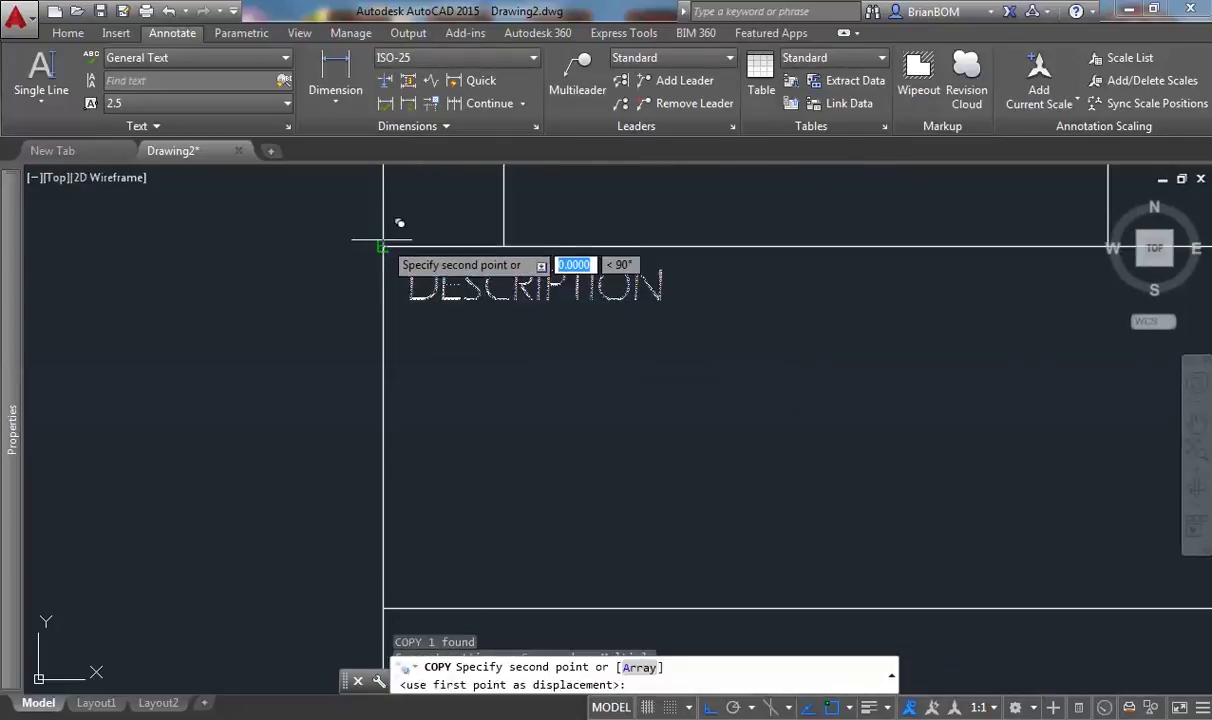
scroll(419, 300, "up", 1)
scroll(440, 300, "down", 2)
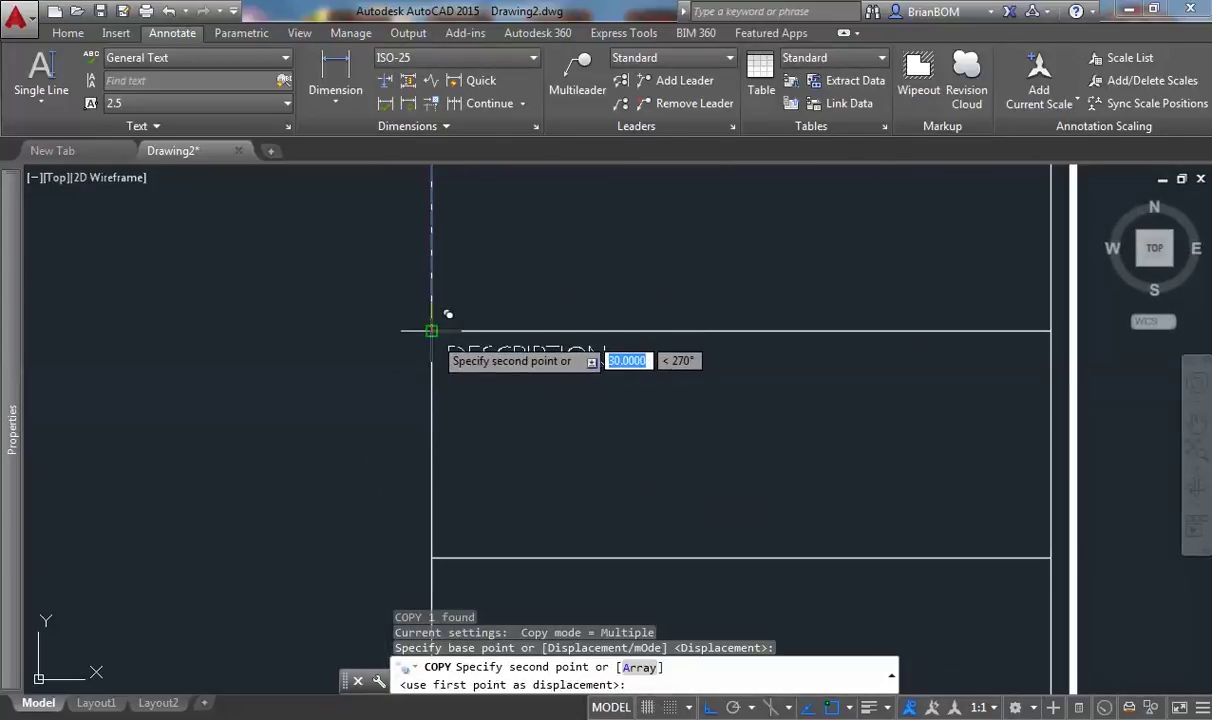
left_click(432, 331)
Place two more "DESCRIPTION" copies at the upper-left corners of the third and fourth large boxes.
middle_click_drag(432, 470, 484, 420)
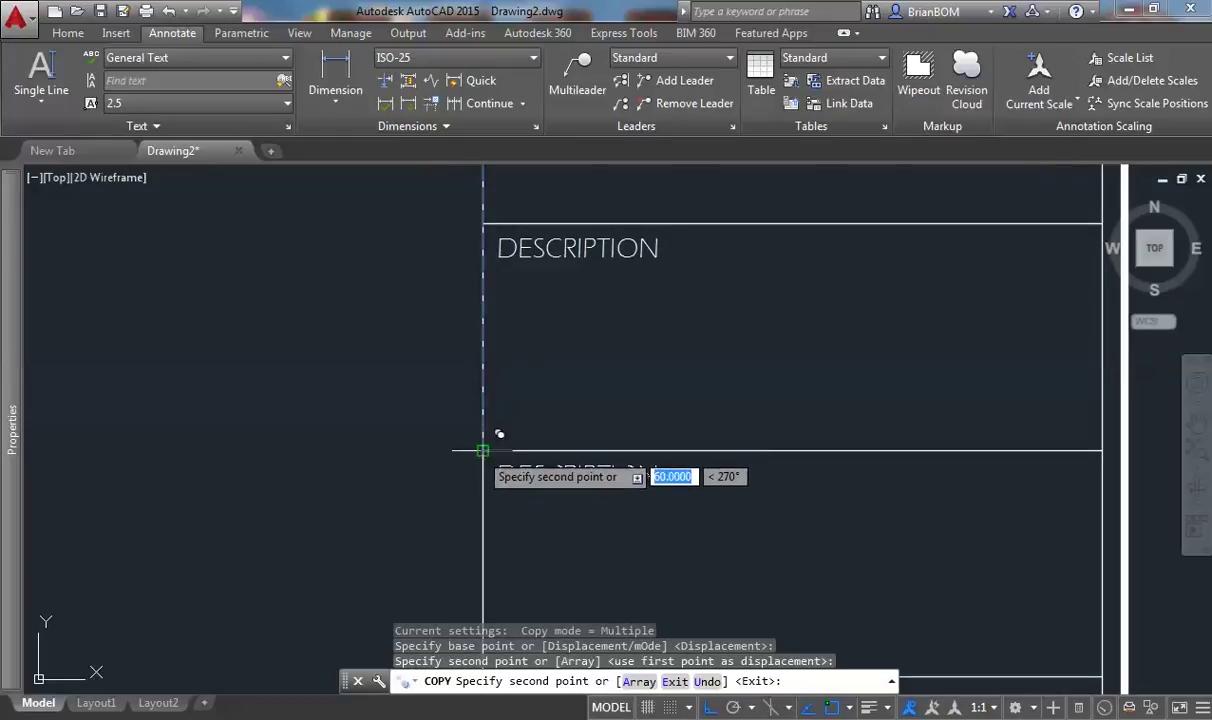
left_click(482, 449)
scroll(515, 495, "down", 4)
scroll(530, 360, "up", 2)
left_click(532, 348)
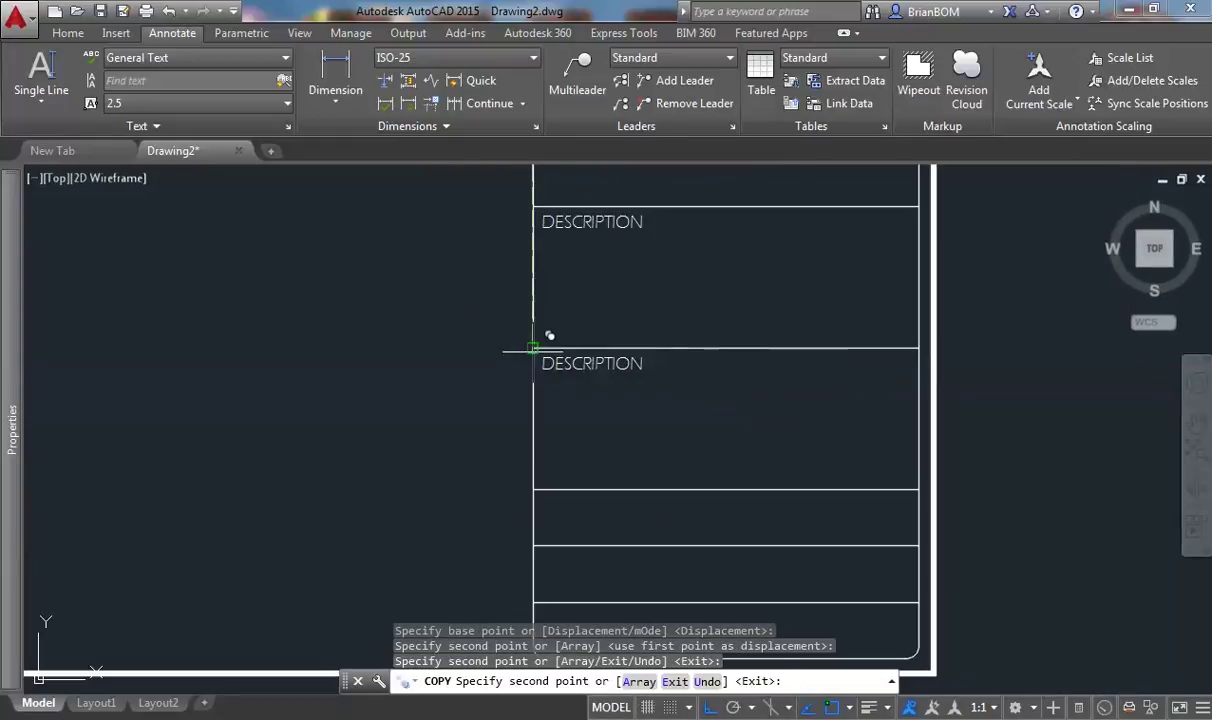
Place "DESCRIPTION" copies in the first narrow row, one from its upper-left corner and one from its top edge's midpoint.
scroll(530, 487, "down", 2)
middle_click_drag(530, 487, 576, 338)
scroll(576, 338, "up", 2)
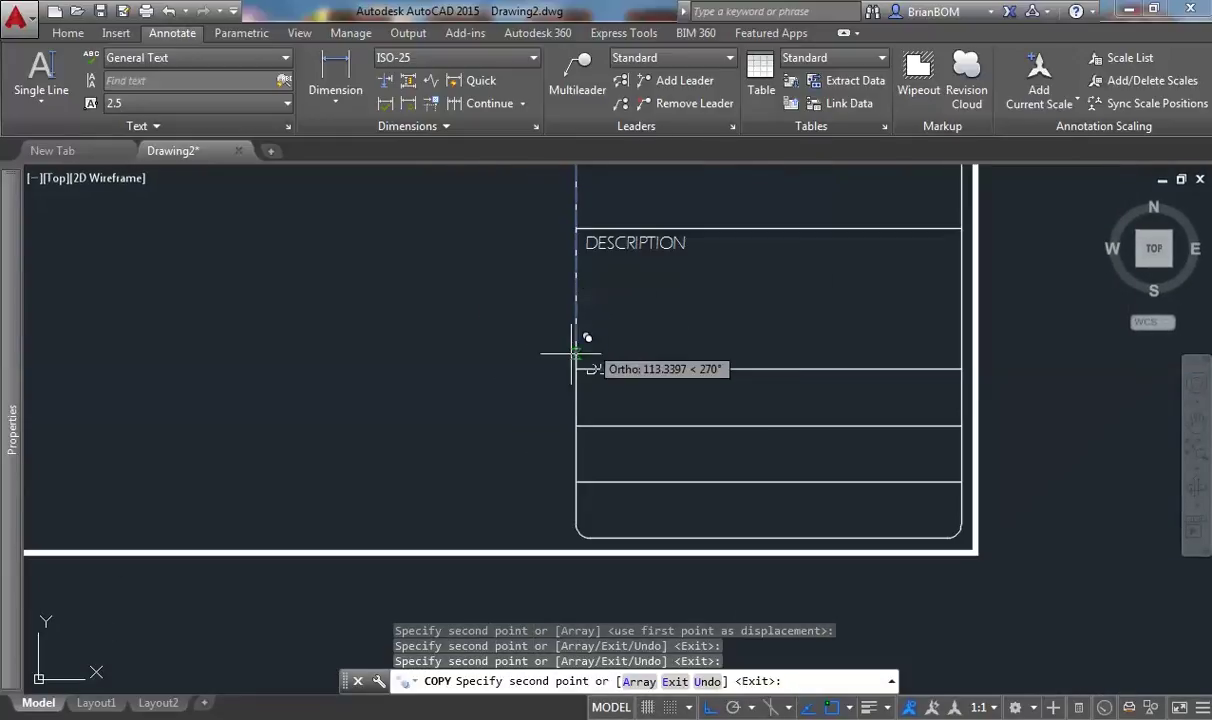
left_click(576, 366)
scroll(894, 396, "up", 2)
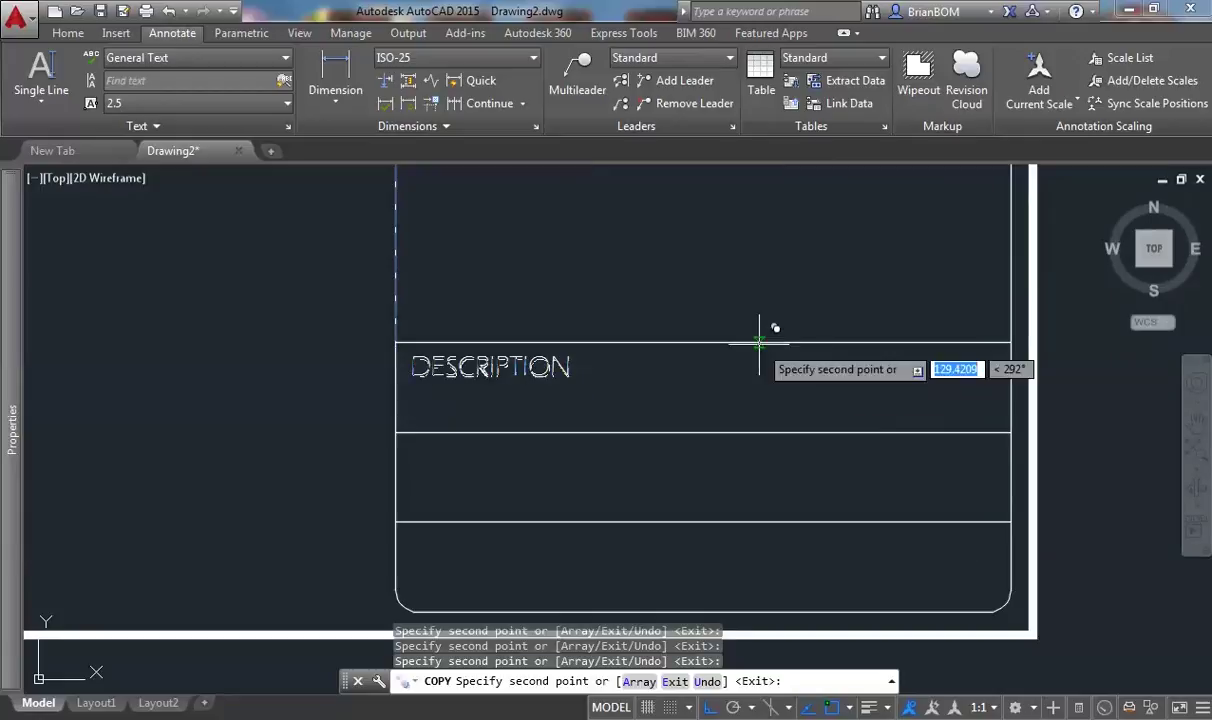
left_click(709, 340)
scroll(755, 364, "up", 2)
key("Return")
Move the second "DESCRIPTION" label in the first narrow row slightly to the left.
left_click(742, 368)
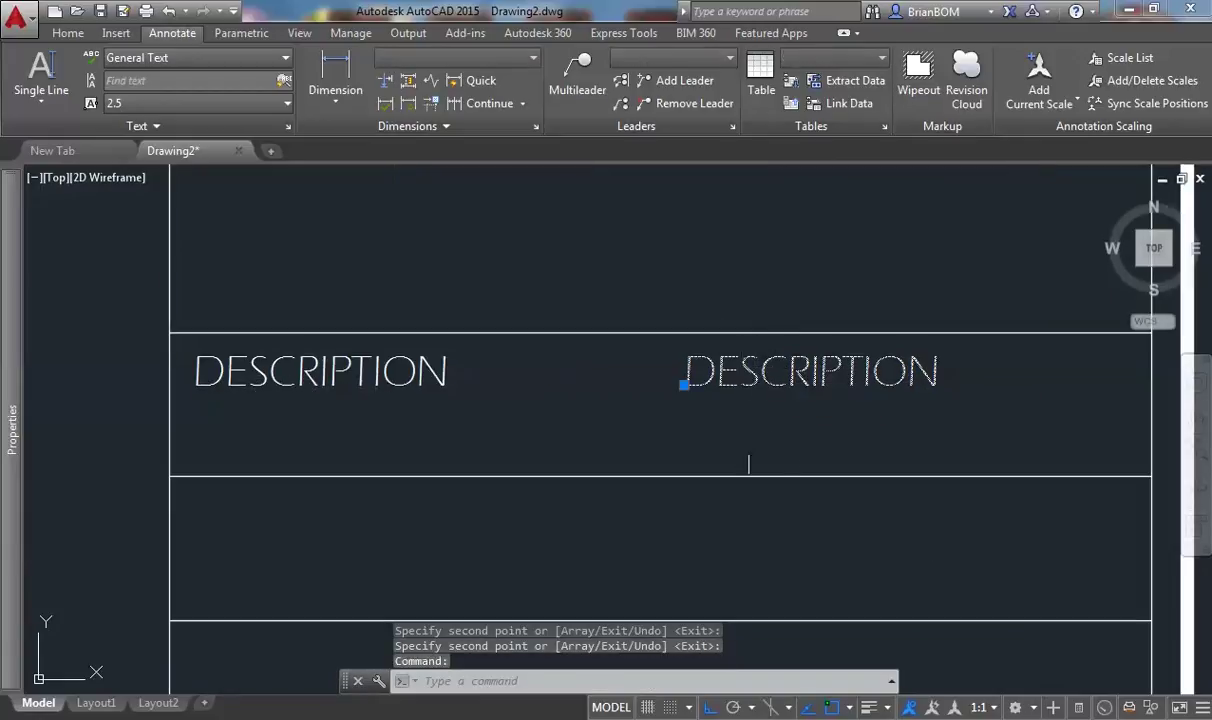
type("m")
key("Return")
left_click(768, 432)
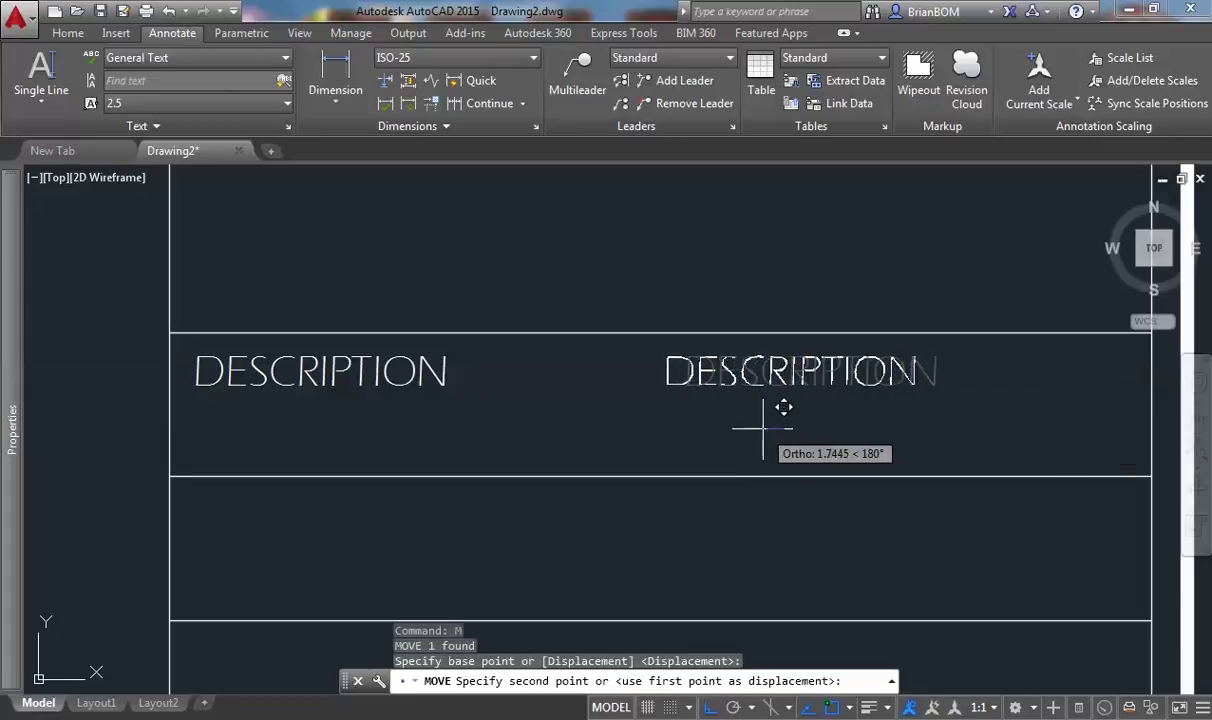
left_click(747, 430)
Copy both "DESCRIPTION" labels from the first narrow row into the two narrow rows beneath it, aligned to their upper-left corners.
scroll(380, 414, "down", 5)
scroll(549, 433, "up", 3)
left_click(419, 336)
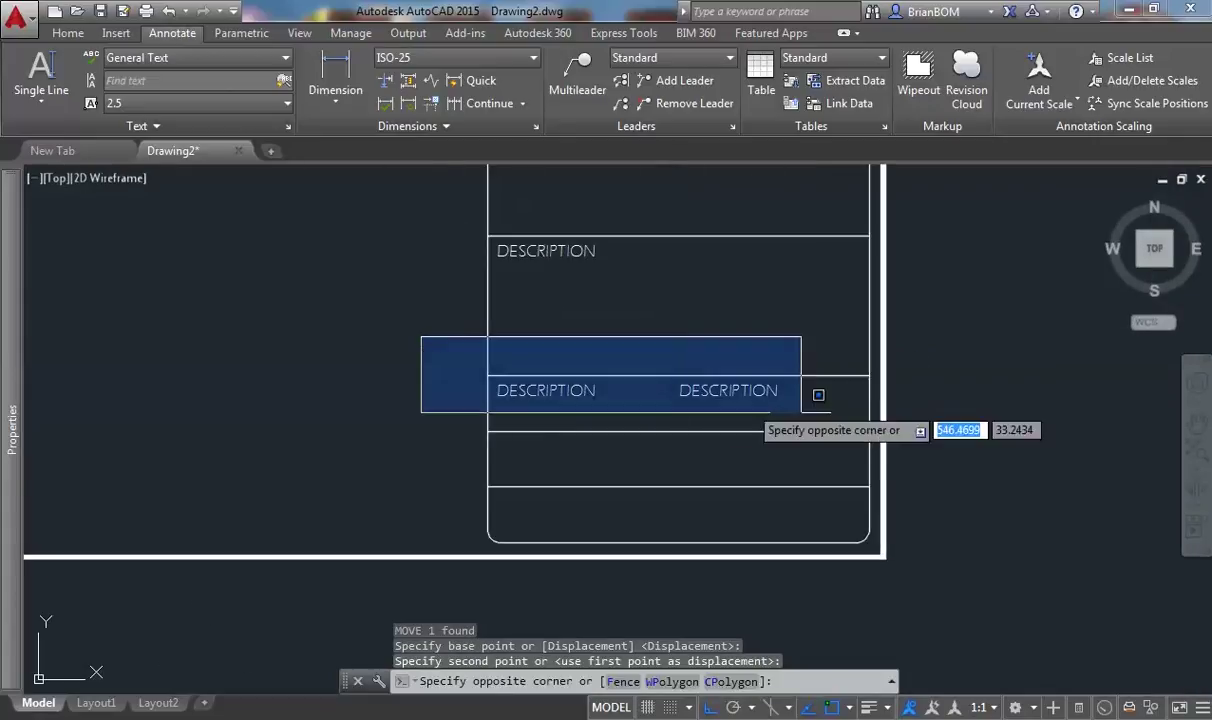
left_click(805, 410)
key("Return")
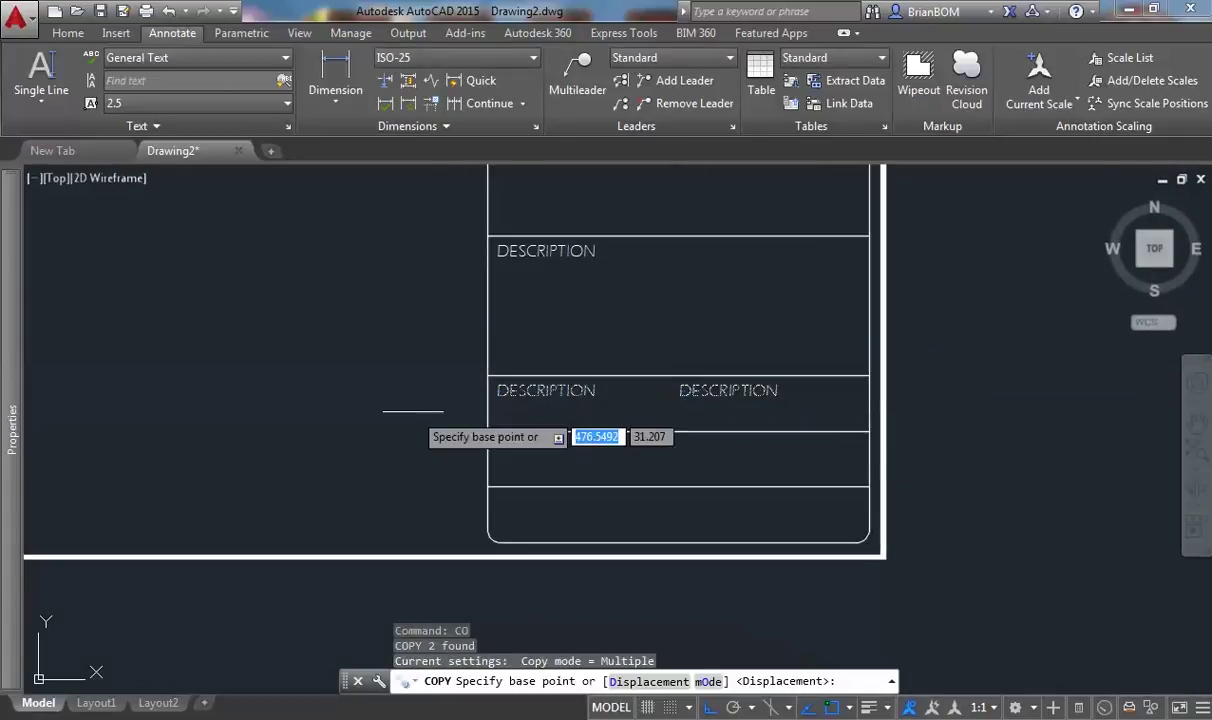
scroll(411, 406, "up", 2)
left_click(495, 390)
left_click(494, 481)
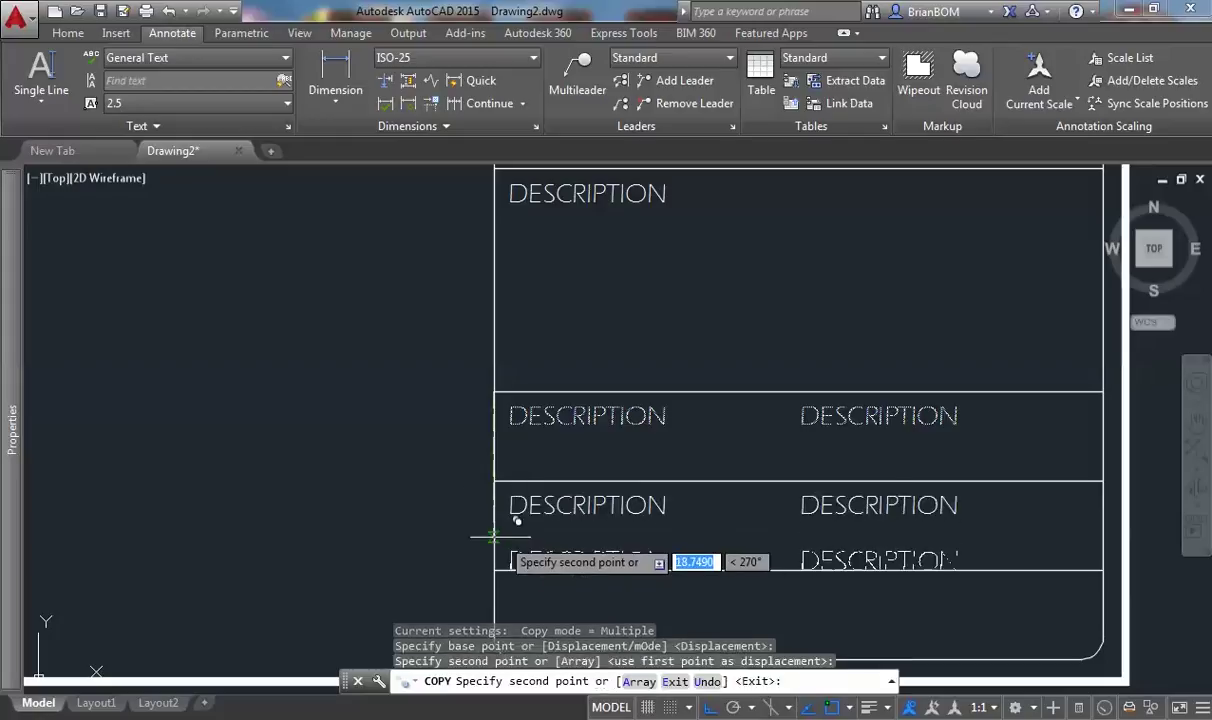
left_click(491, 568)
scroll(573, 360, "down", 5)
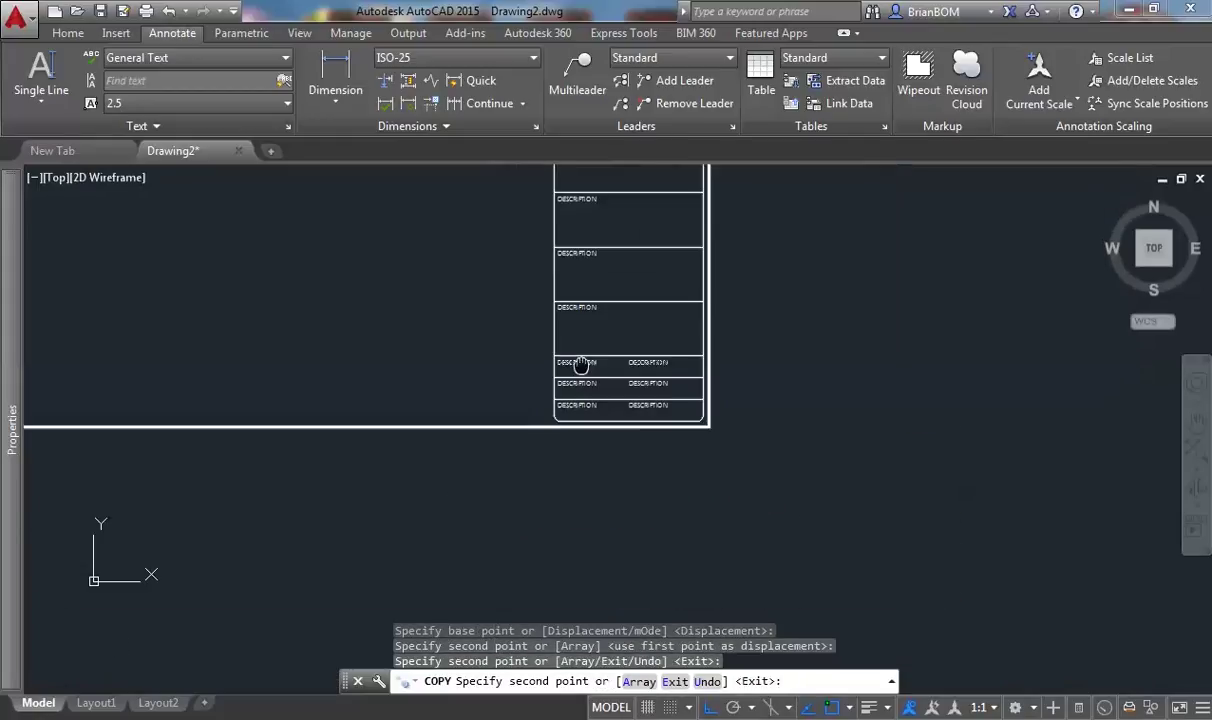
key("Return")
Change the label in the first box below the revision table to "CLIENT:".
middle_click_drag(657, 335, 650, 525)
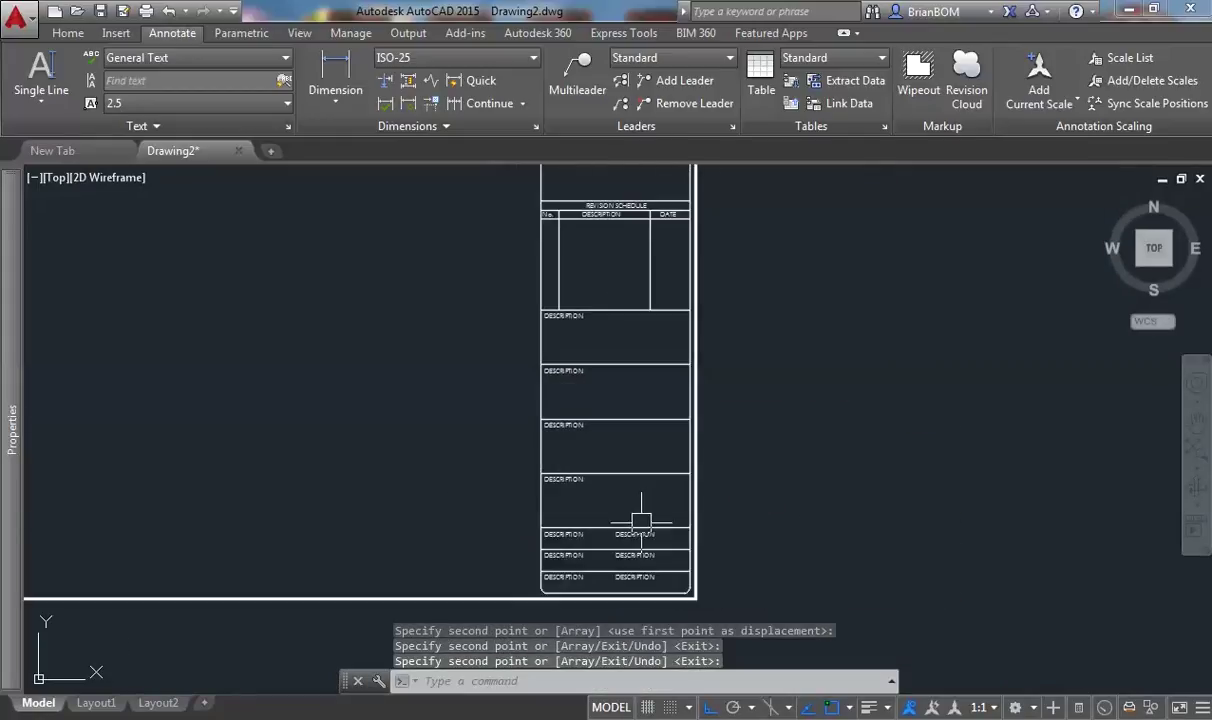
scroll(628, 495, "down", 4)
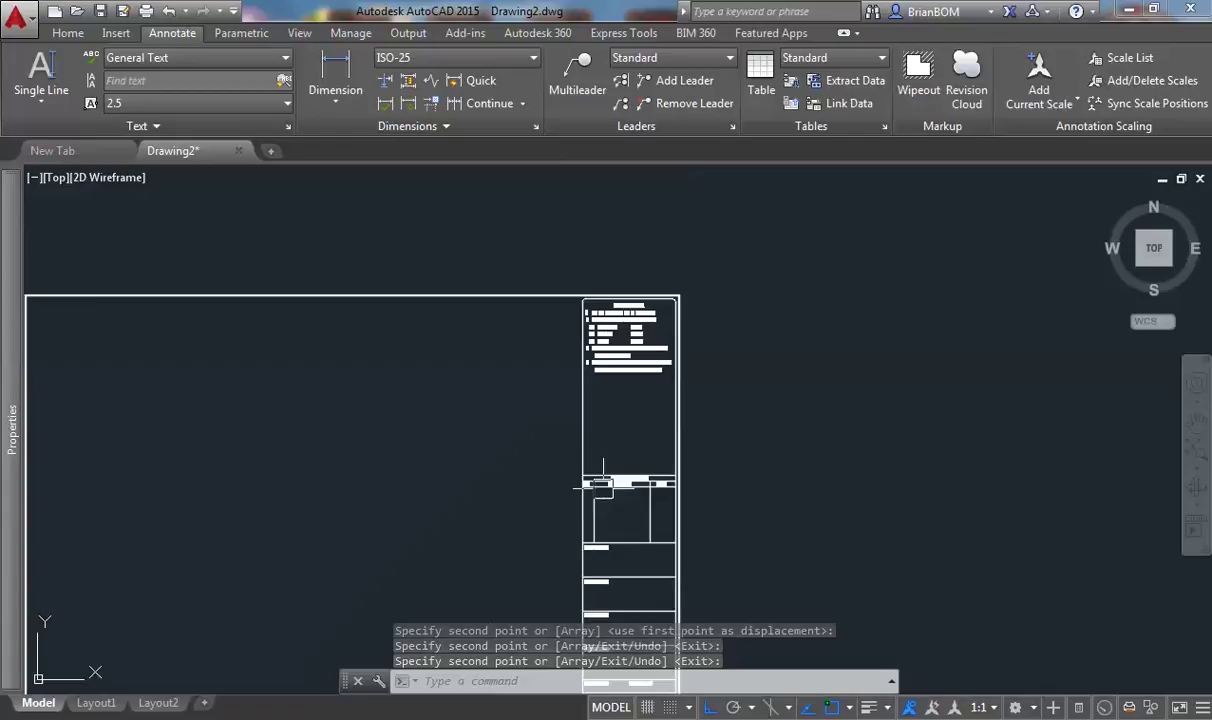
scroll(603, 484, "up", 8)
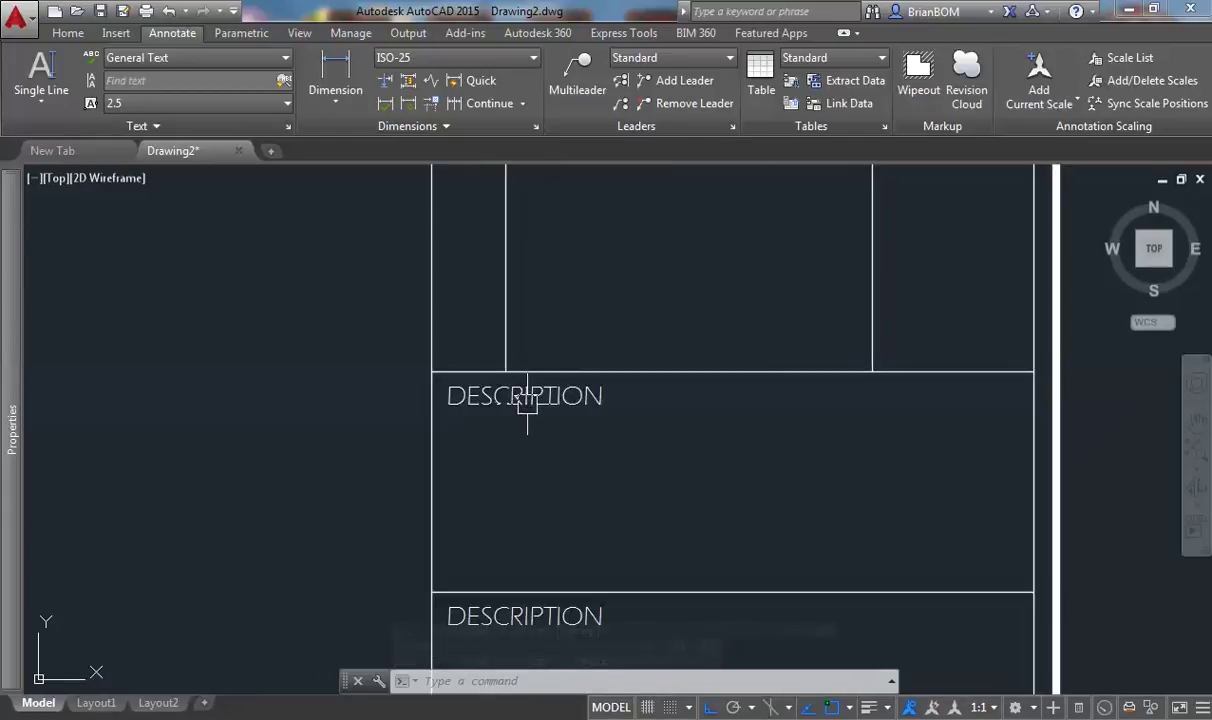
scroll(527, 400, "up", 2)
left_click(508, 392)
double_click(509, 399)
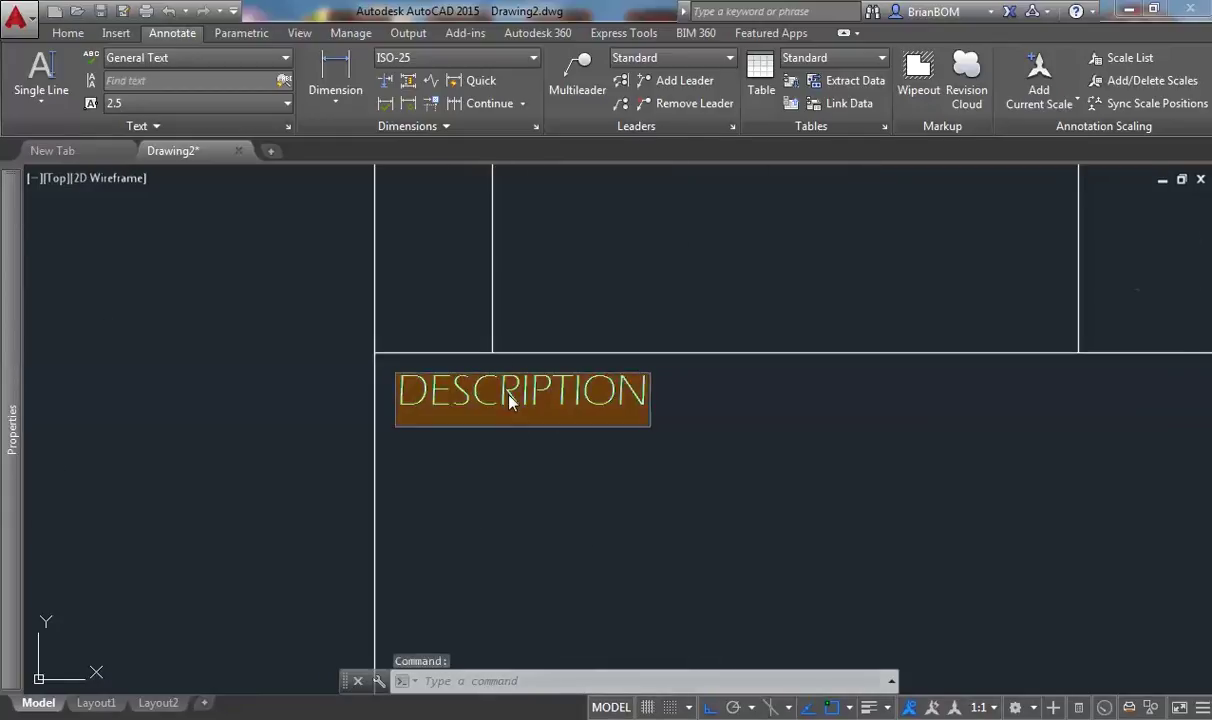
type("CLIENT:")
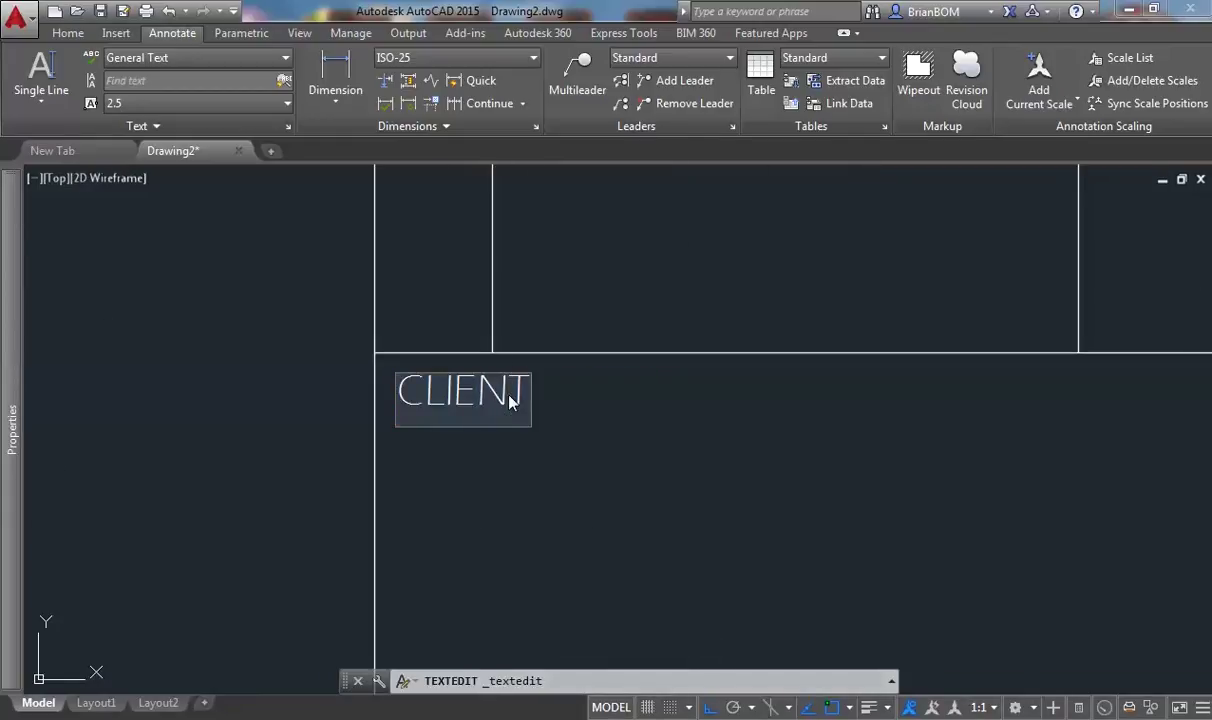
key("Return")
Change the label in the box below "CLIENT:" to "PROJECT NAME:".
scroll(392, 690, "down", 4)
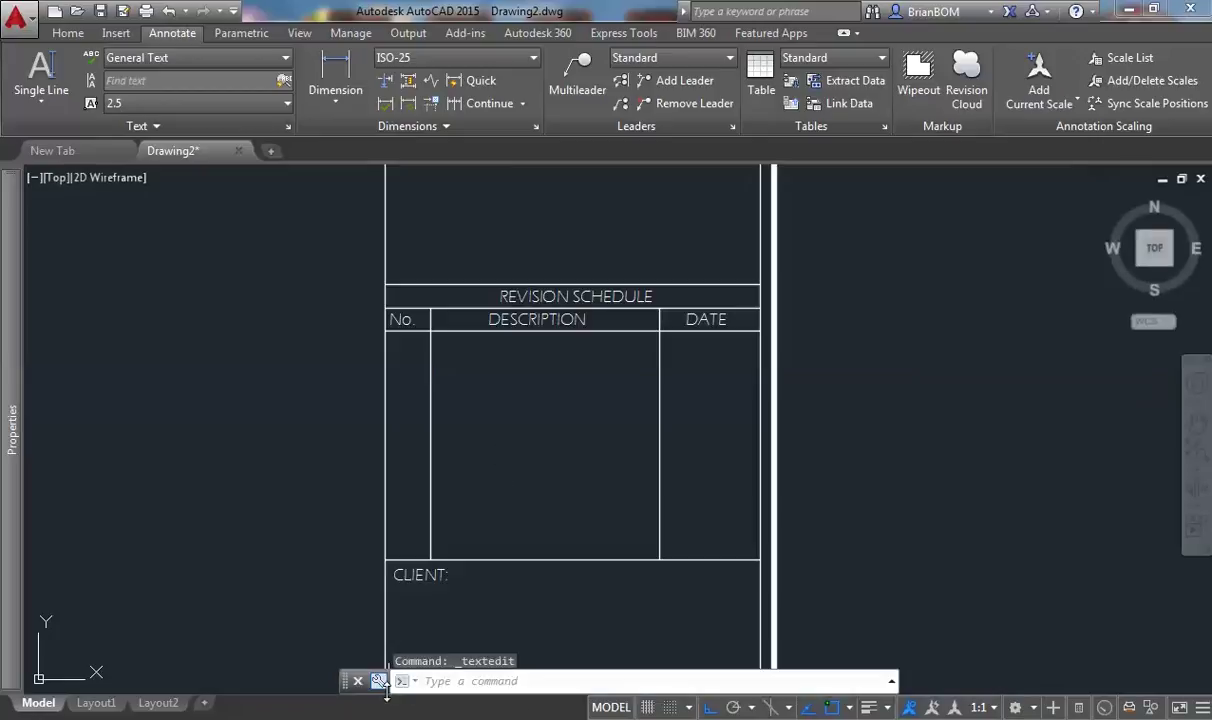
left_click(623, 418)
scroll(657, 338, "up", 5)
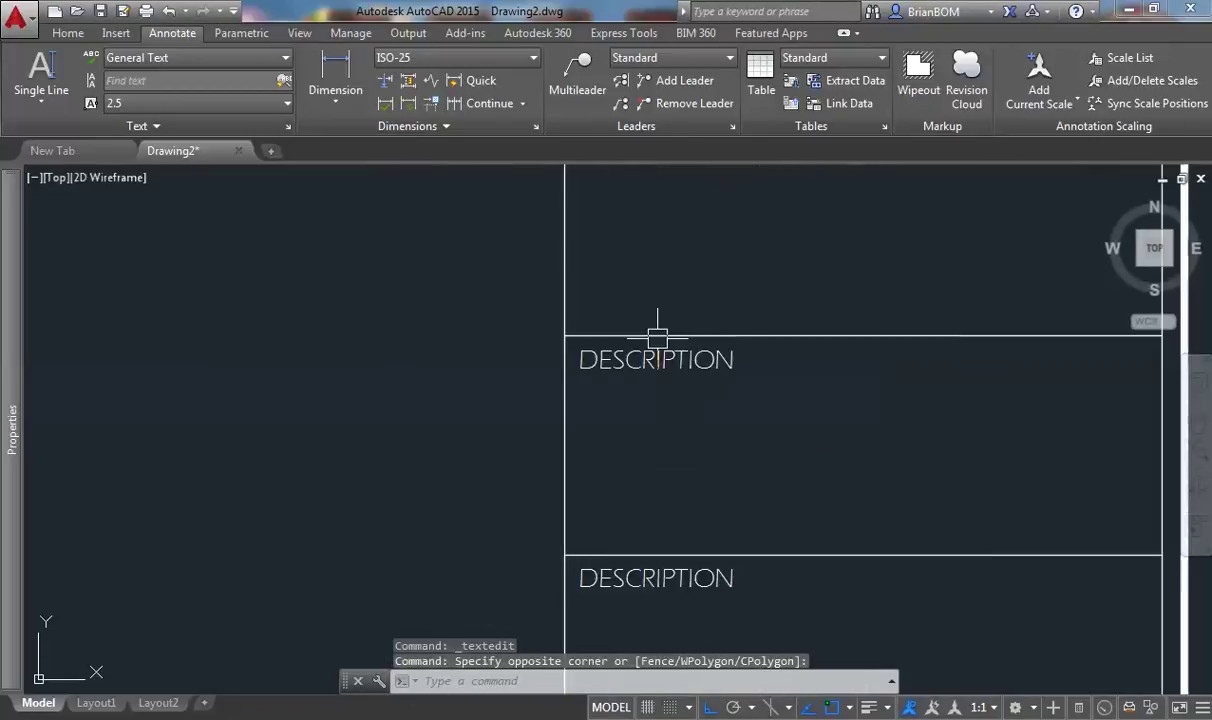
middle_click_drag(709, 398, 555, 398)
scroll(514, 360, "up", 3)
left_click(516, 415)
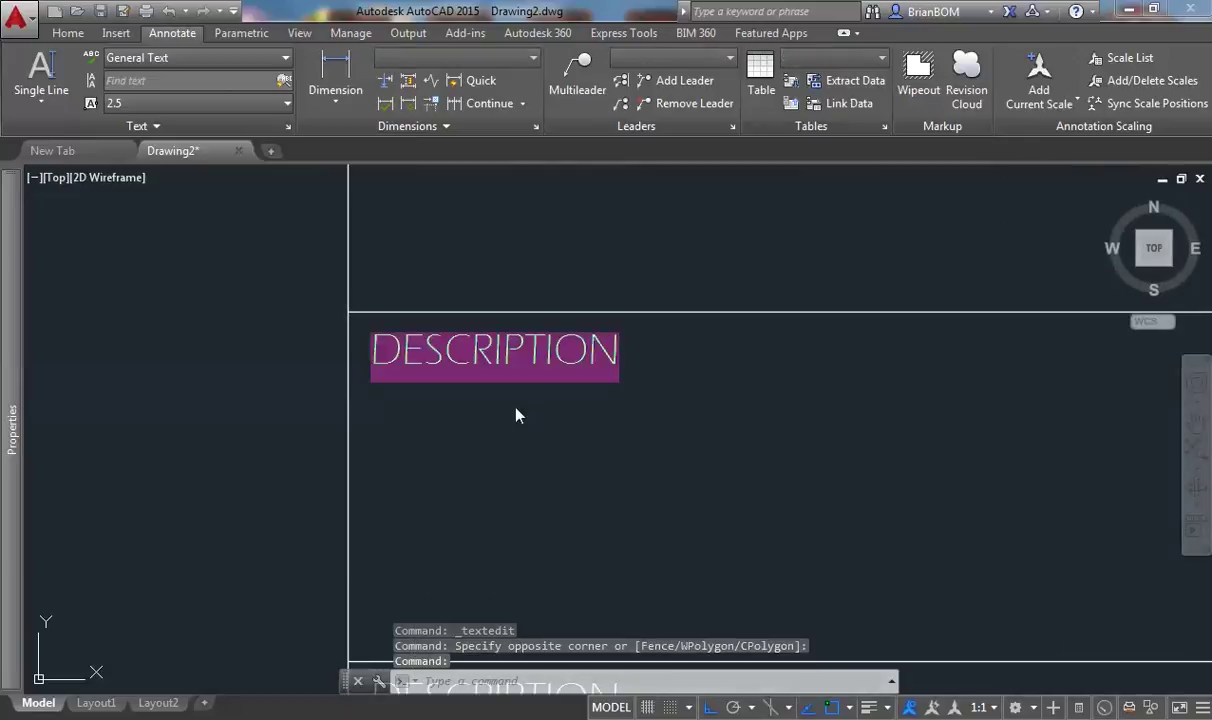
type("PRO")
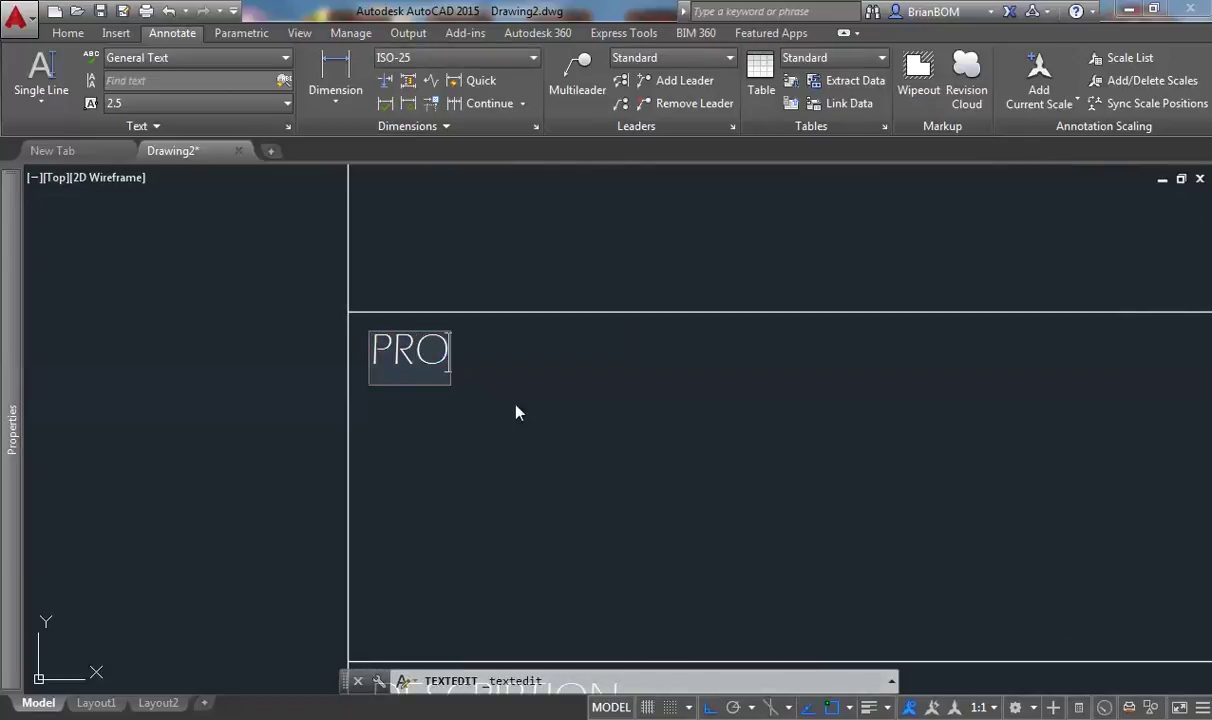
type("JECT NAME:")
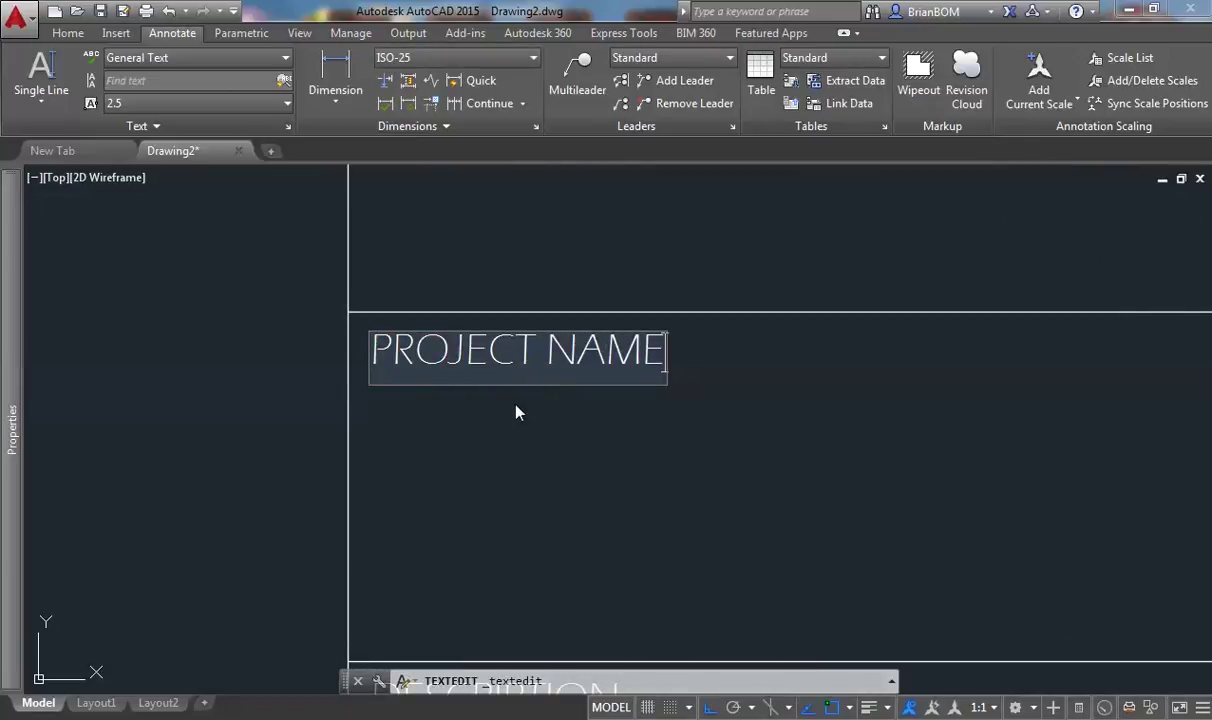
left_click(516, 412)
Change the label in the box below "PROJECT NAME:" to "DETAILS:".
scroll(514, 400, "down", 3)
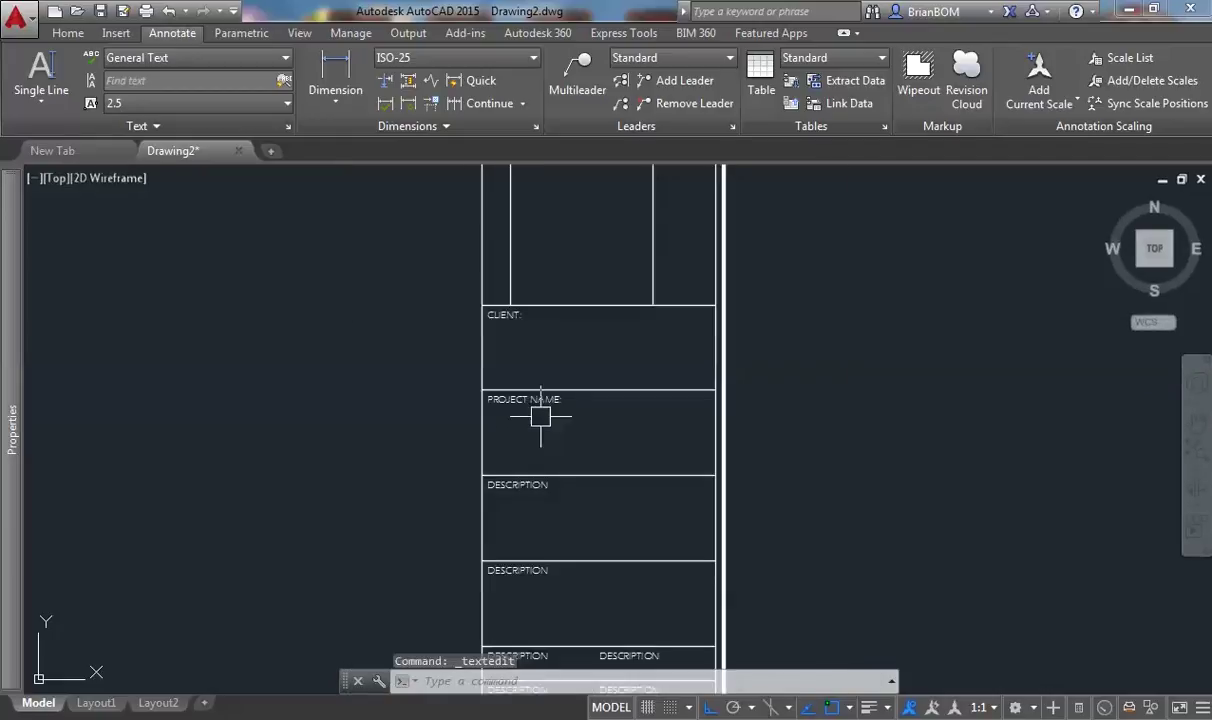
scroll(519, 379, "up", 2)
scroll(570, 437, "up", 2)
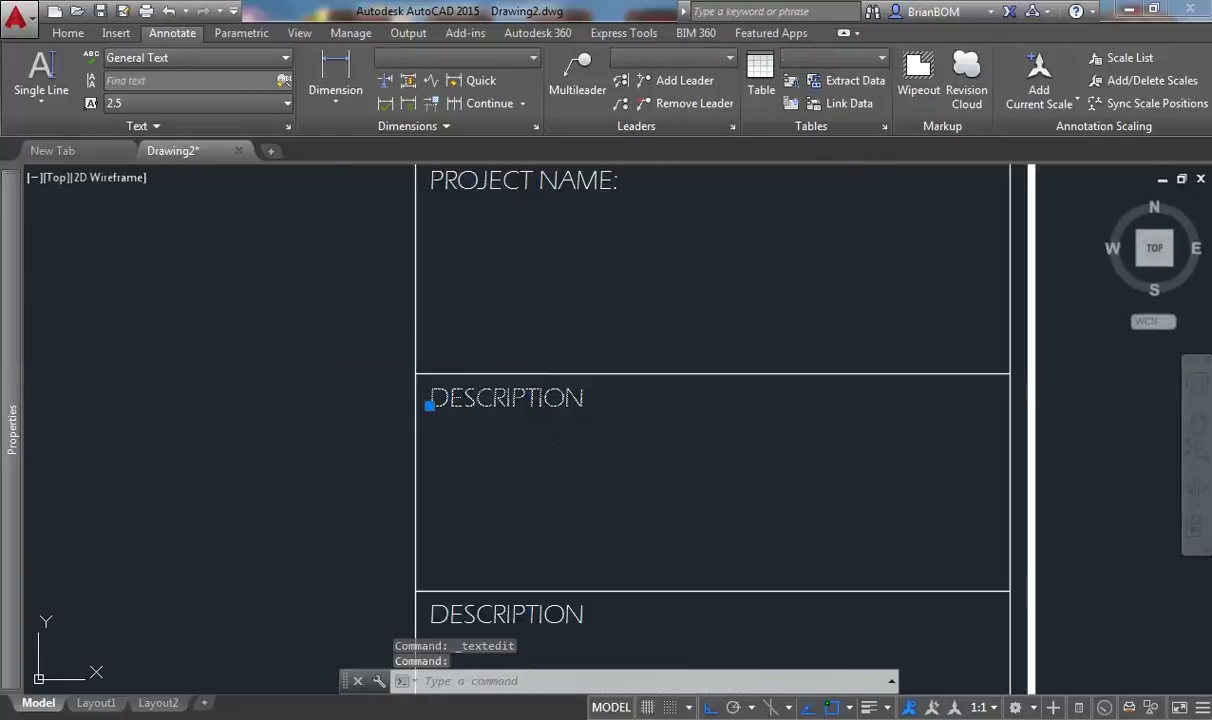
left_click(540, 408)
type("DETAILS")
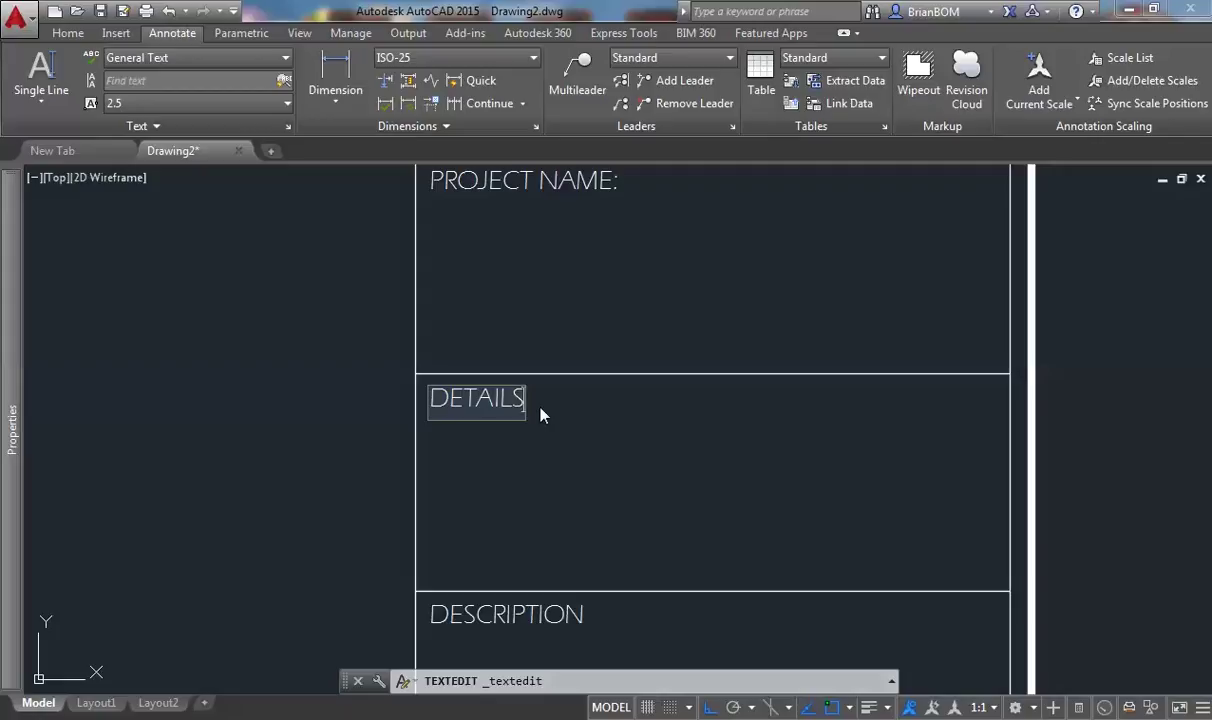
type(":")
left_click(540, 412)
Change the label in the last large box, below "DETAILS:", to "COMPANY:".
scroll(468, 428, "down", 5)
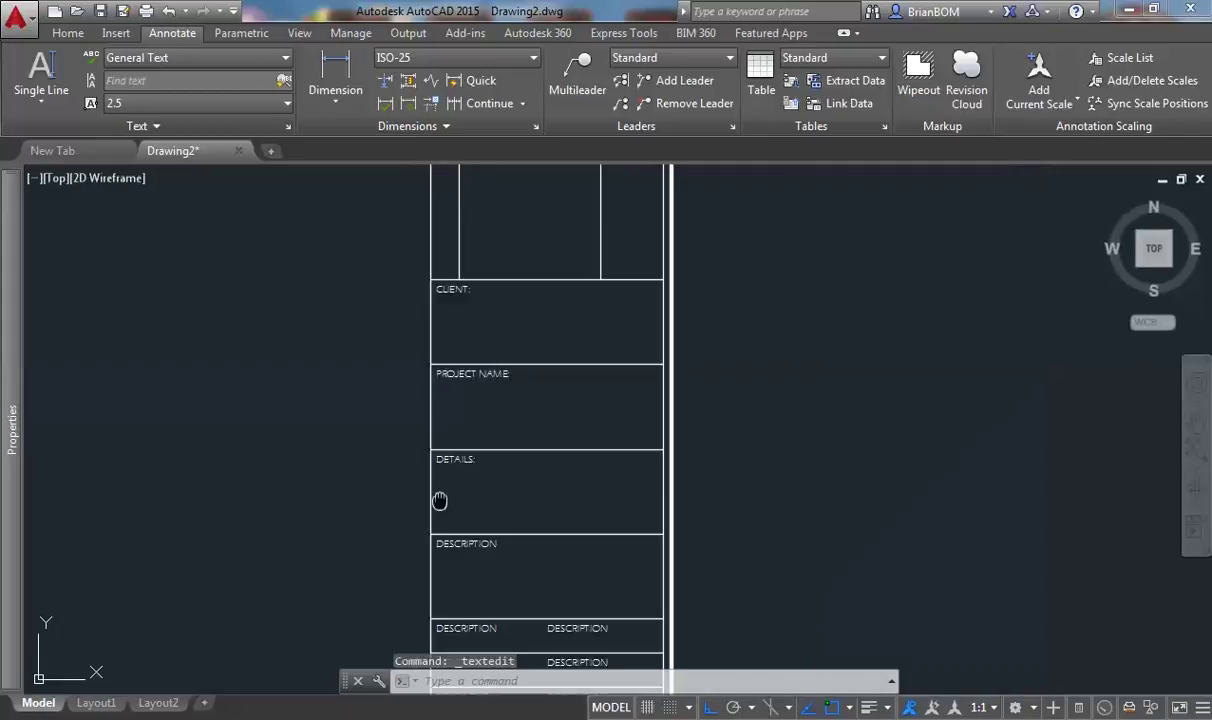
scroll(499, 440, "up", 4)
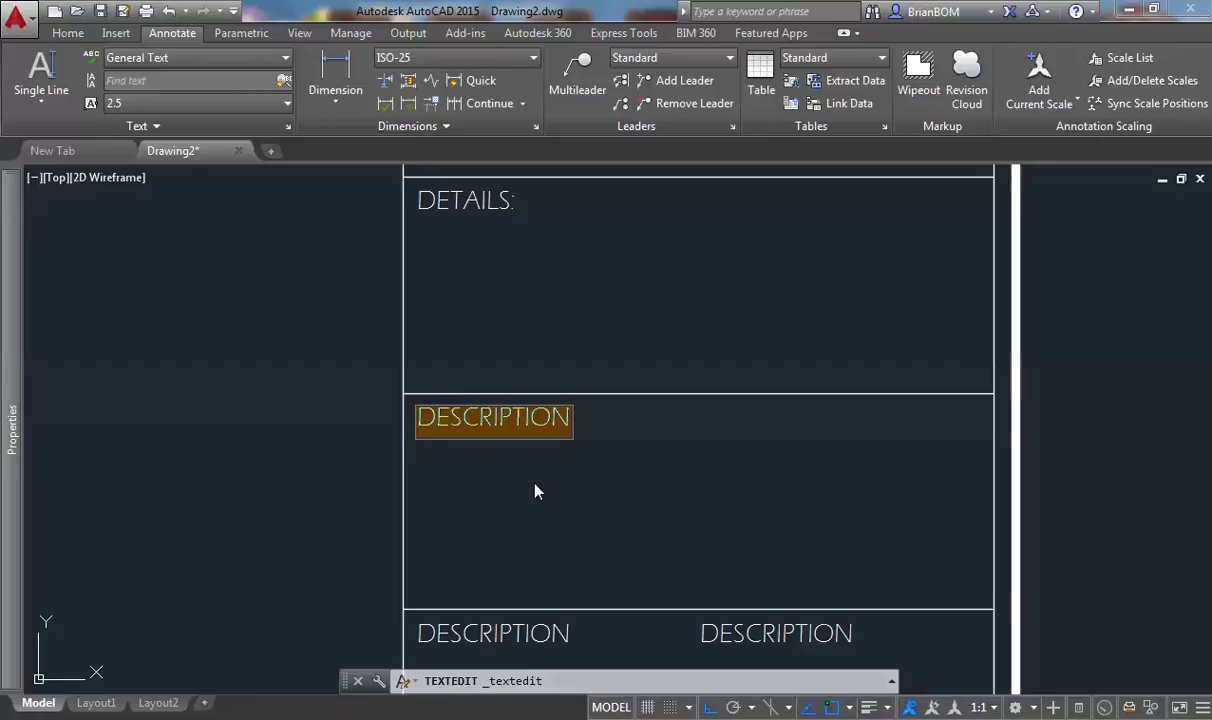
type("COMPANY:")
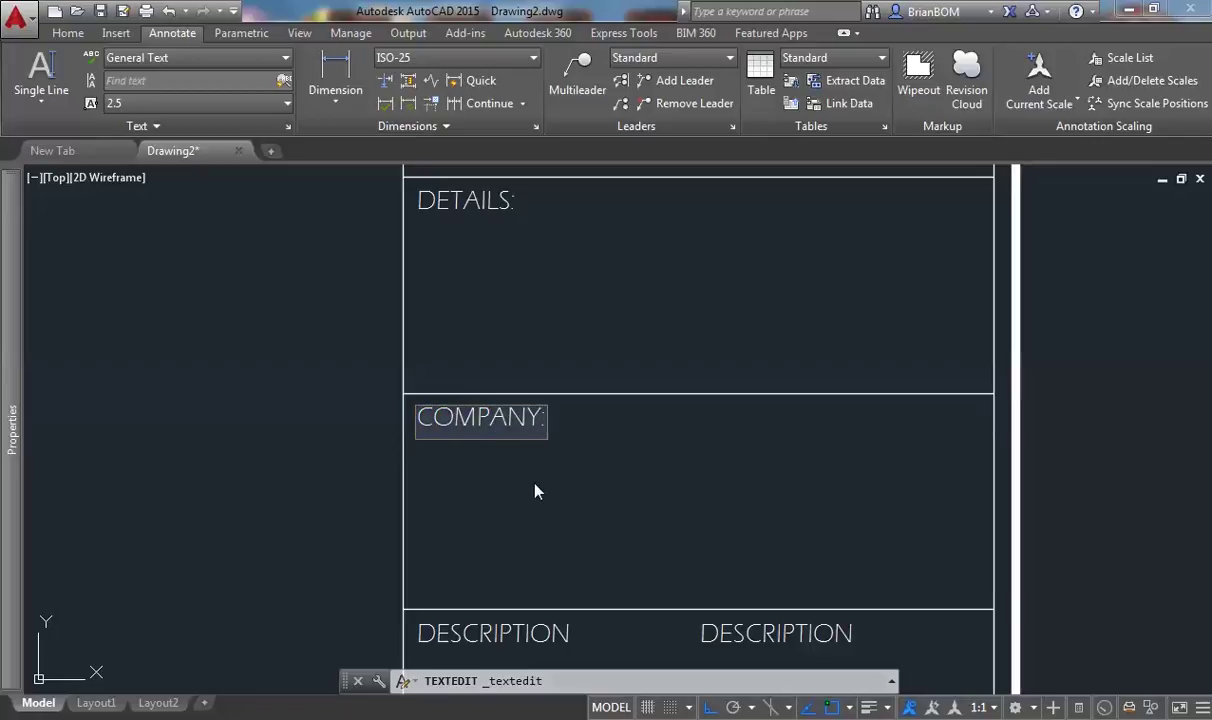
left_click(535, 490)
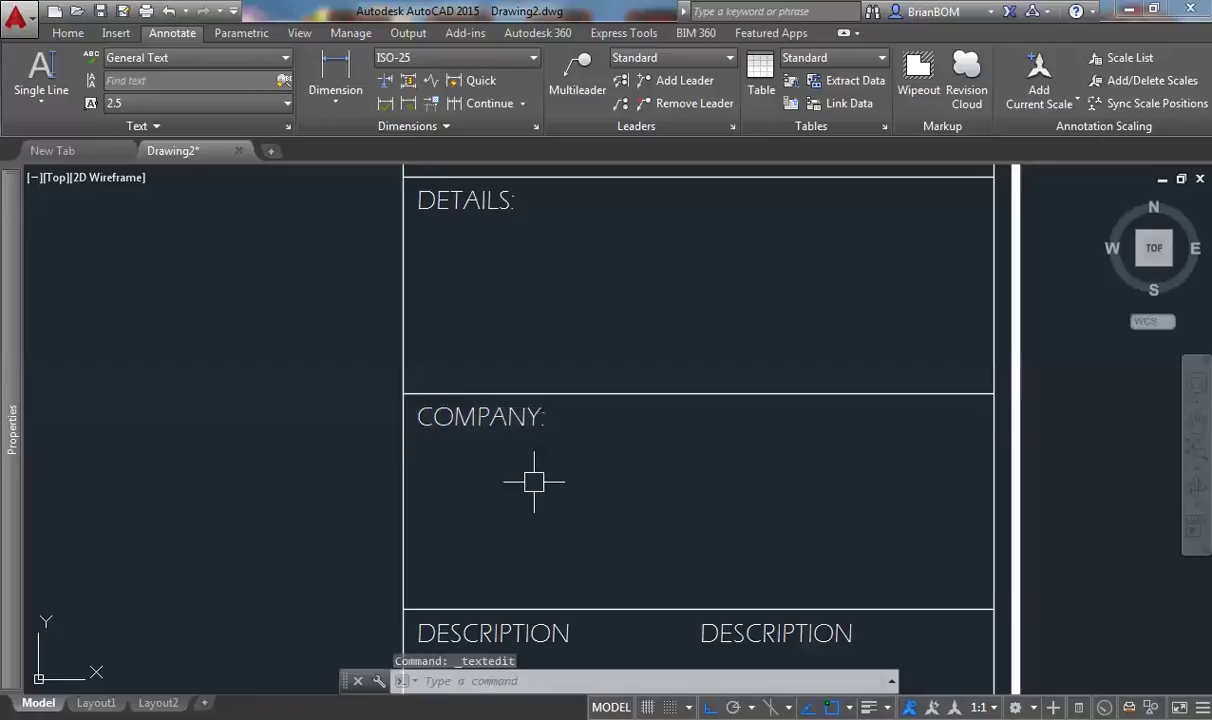
Change the first label in the row directly below the "COMPANY:" box to "SCALE:".
scroll(535, 488, "down", 4)
middle_click_drag(535, 488, 576, 274)
scroll(576, 274, "up", 6)
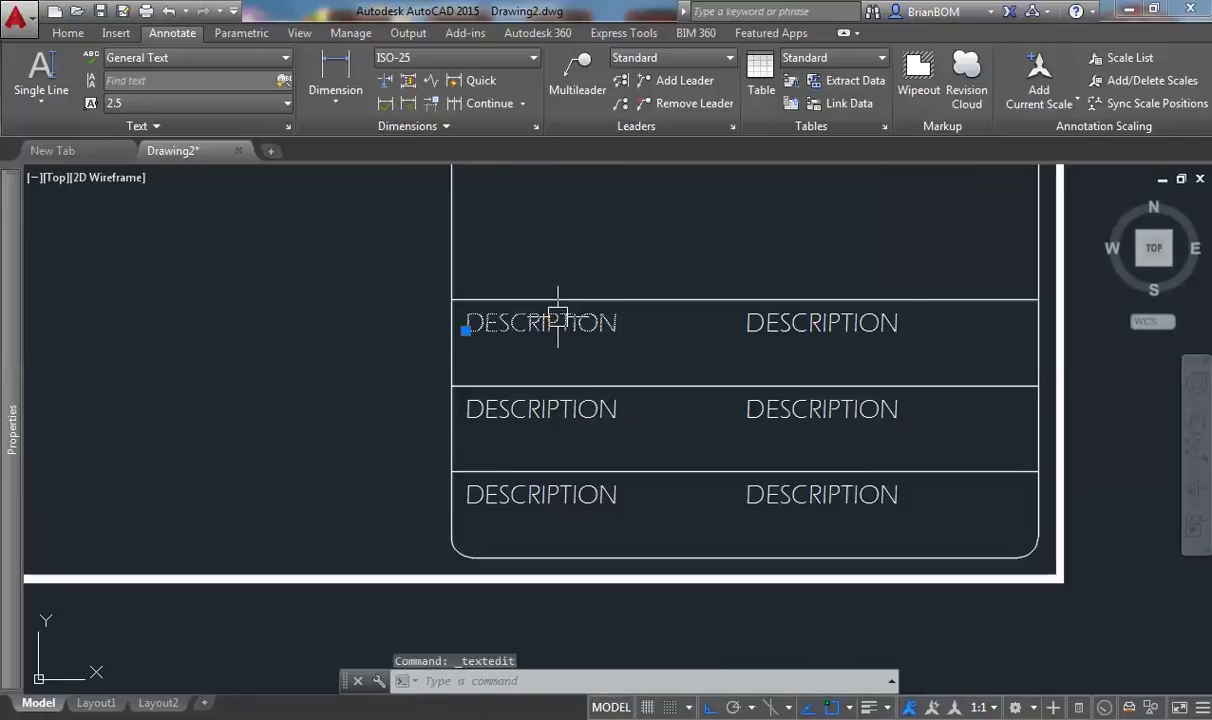
double_click(555, 320)
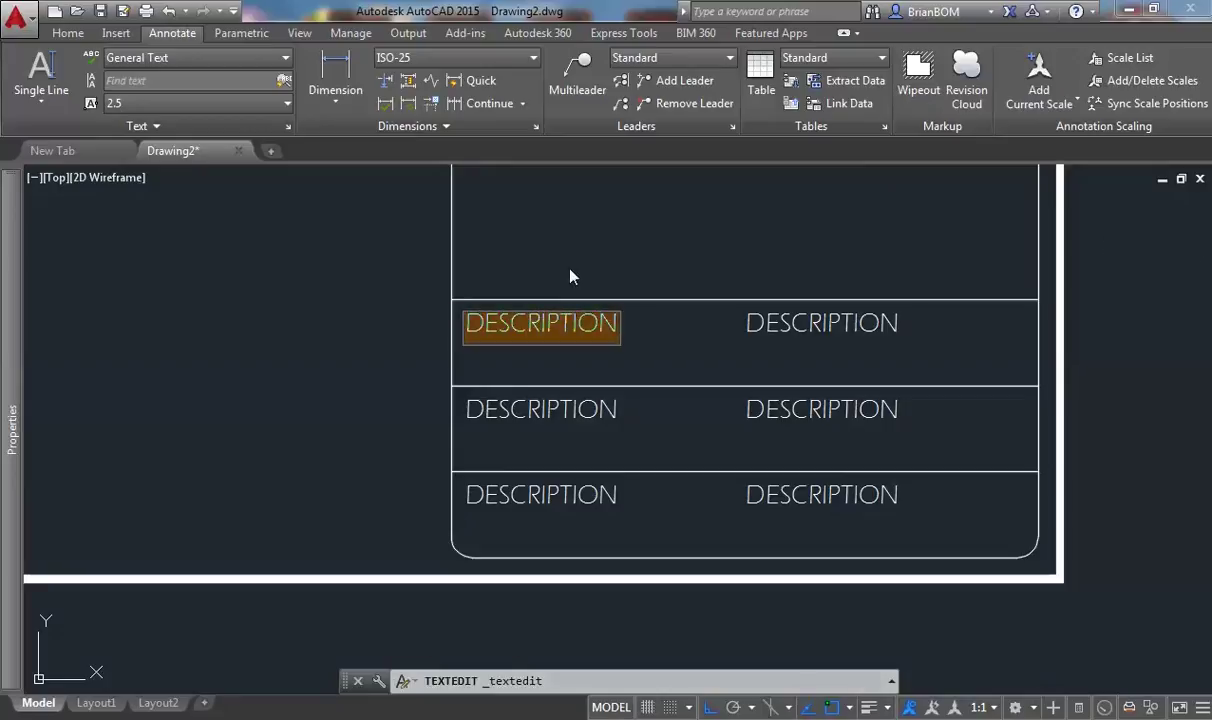
type("SCALE")
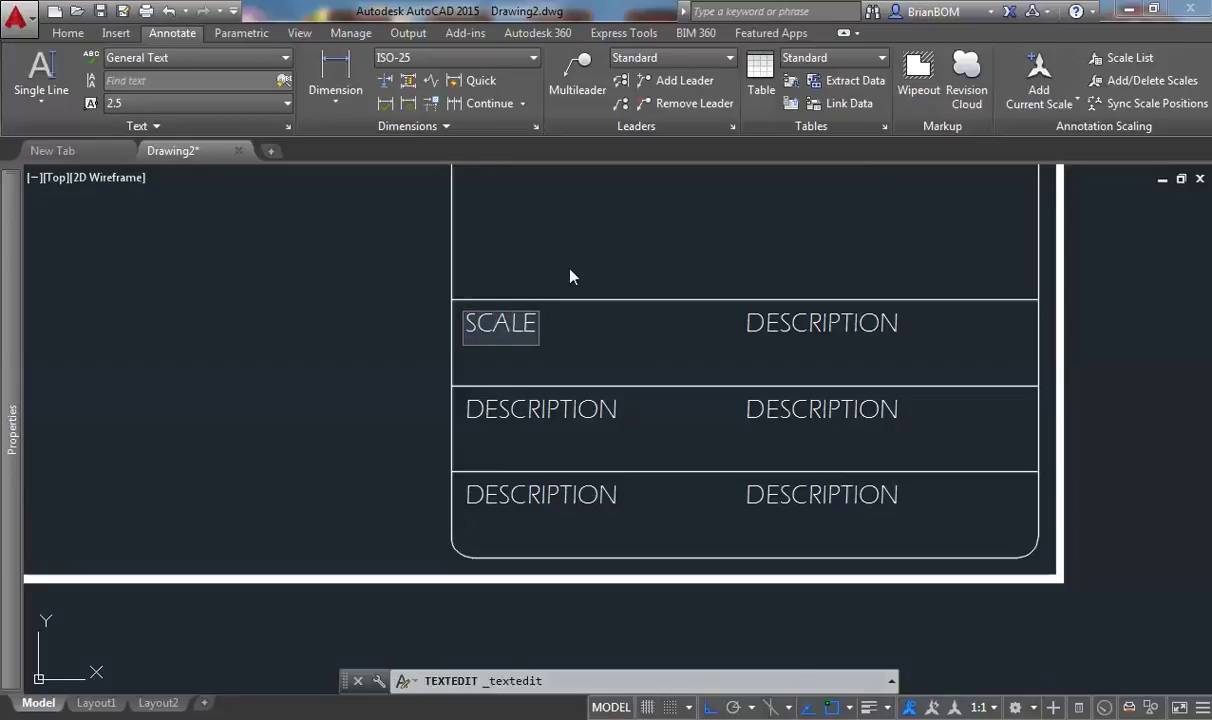
type(":")
left_click(570, 277)
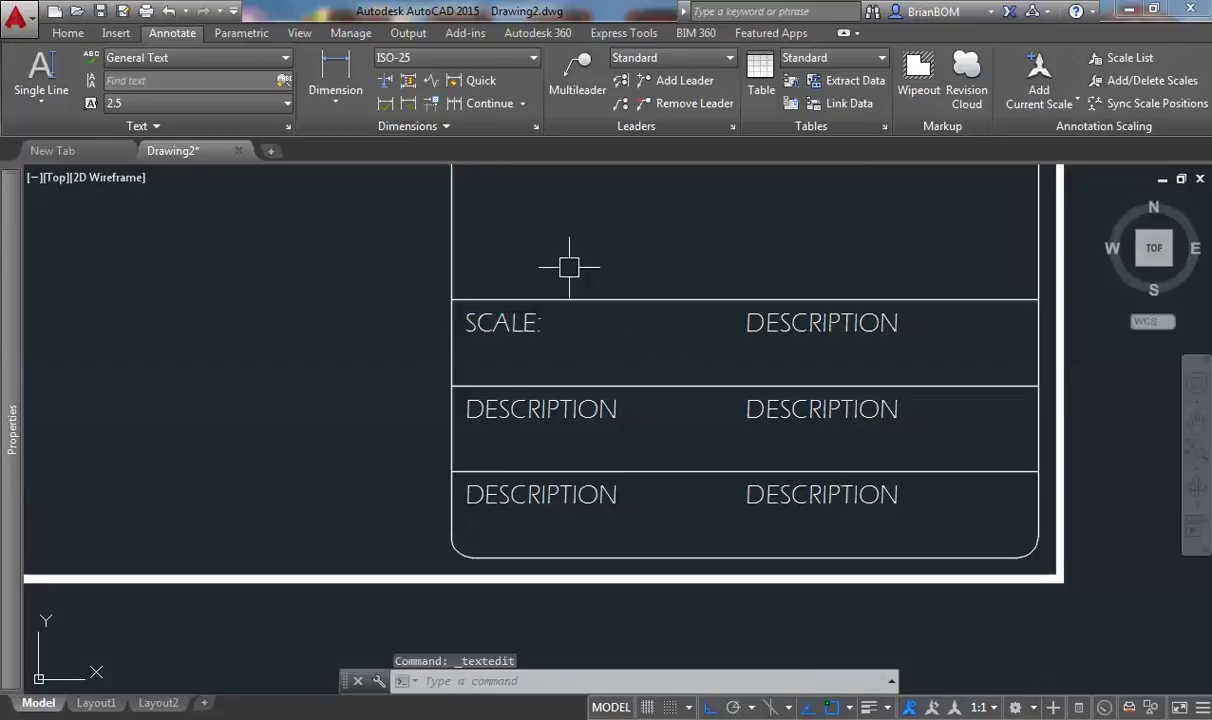
Change the second label in the "SCALE:" row to "DATE:".
double_click(804, 330)
type("DATE")
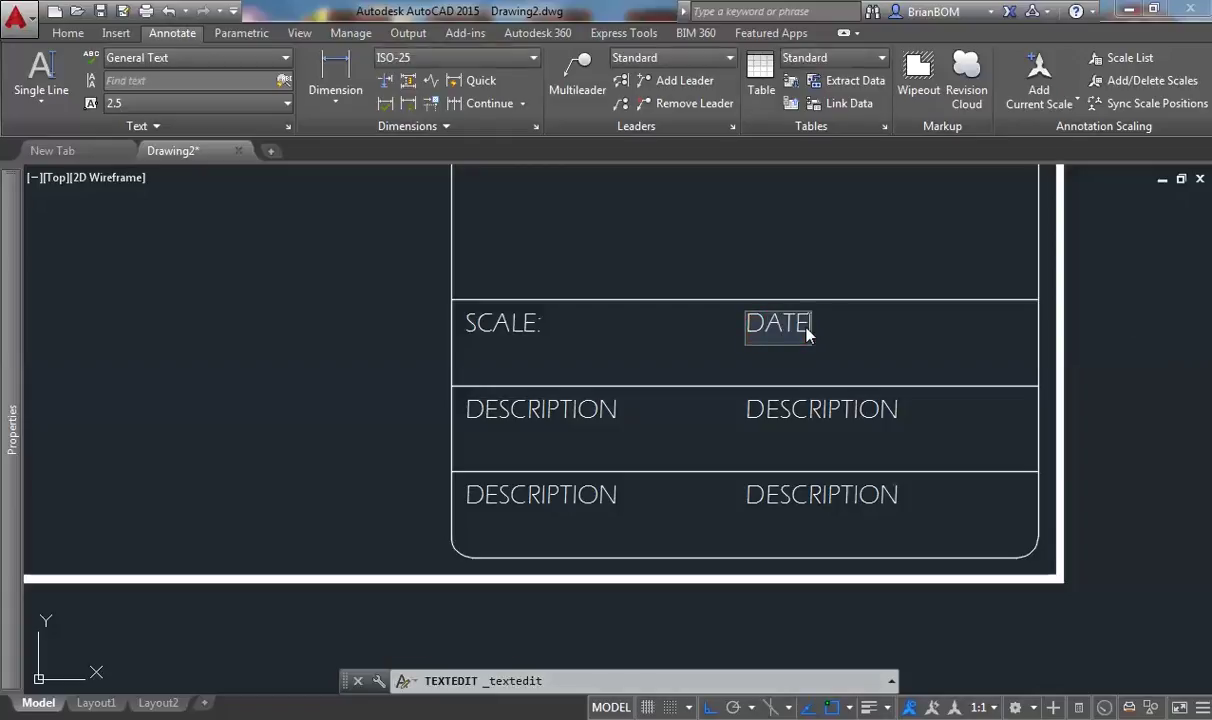
type(":")
left_click(805, 330)
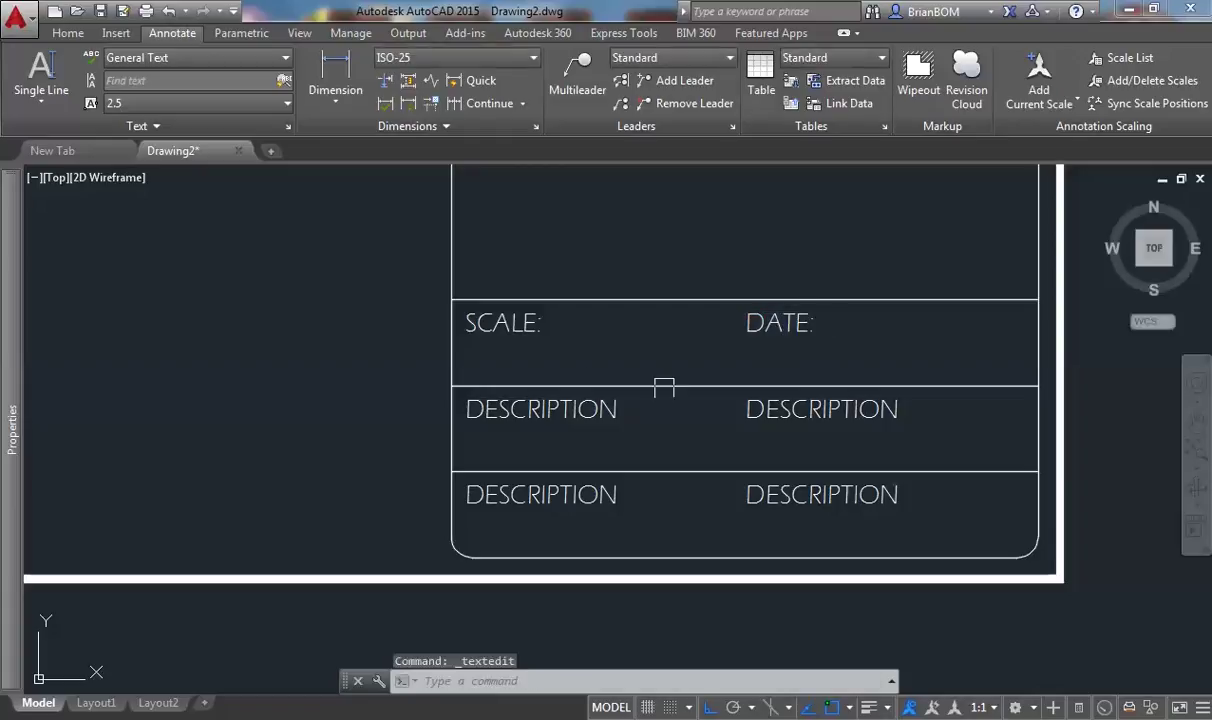
Change the label below "SCALE:" in the title block to "DRAWN BY:".
left_click(518, 422)
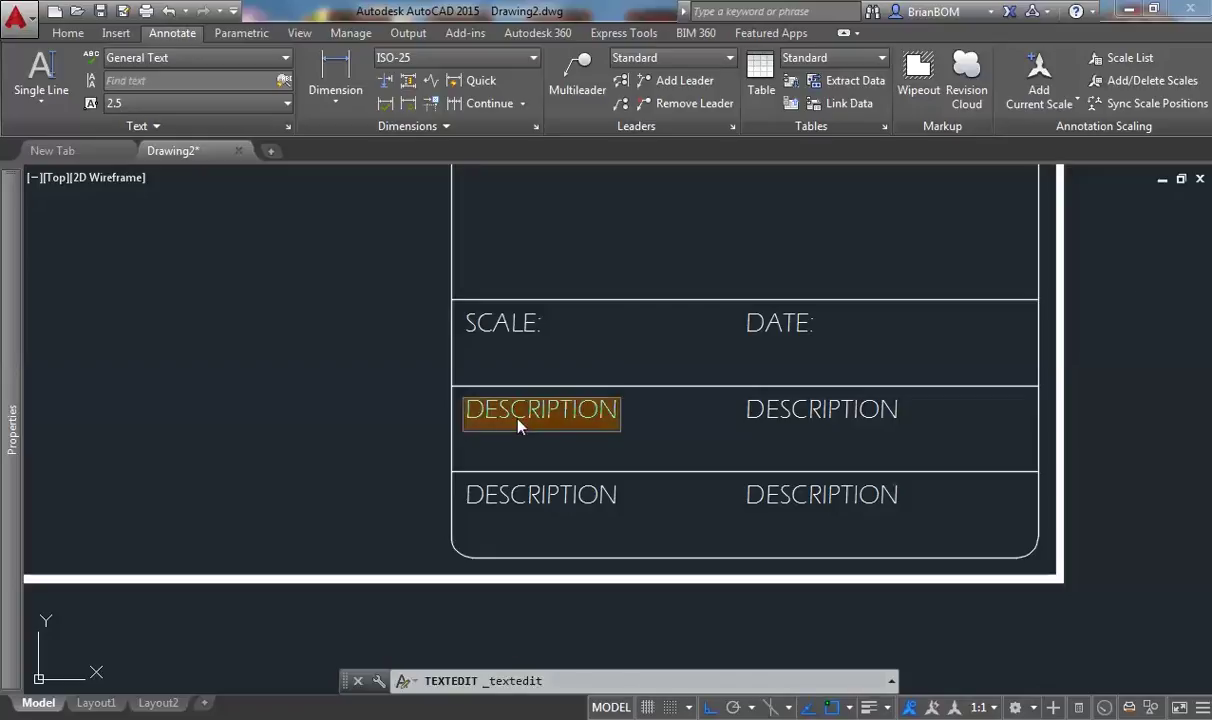
type("DR")
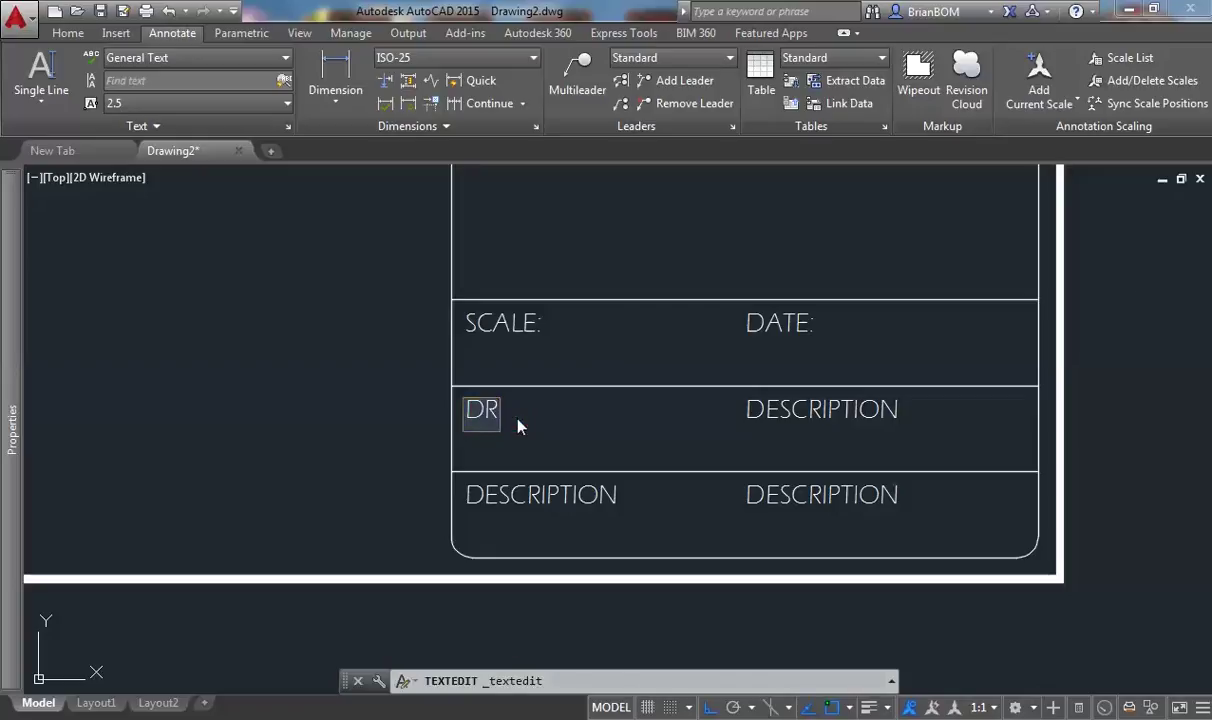
type("AWN")
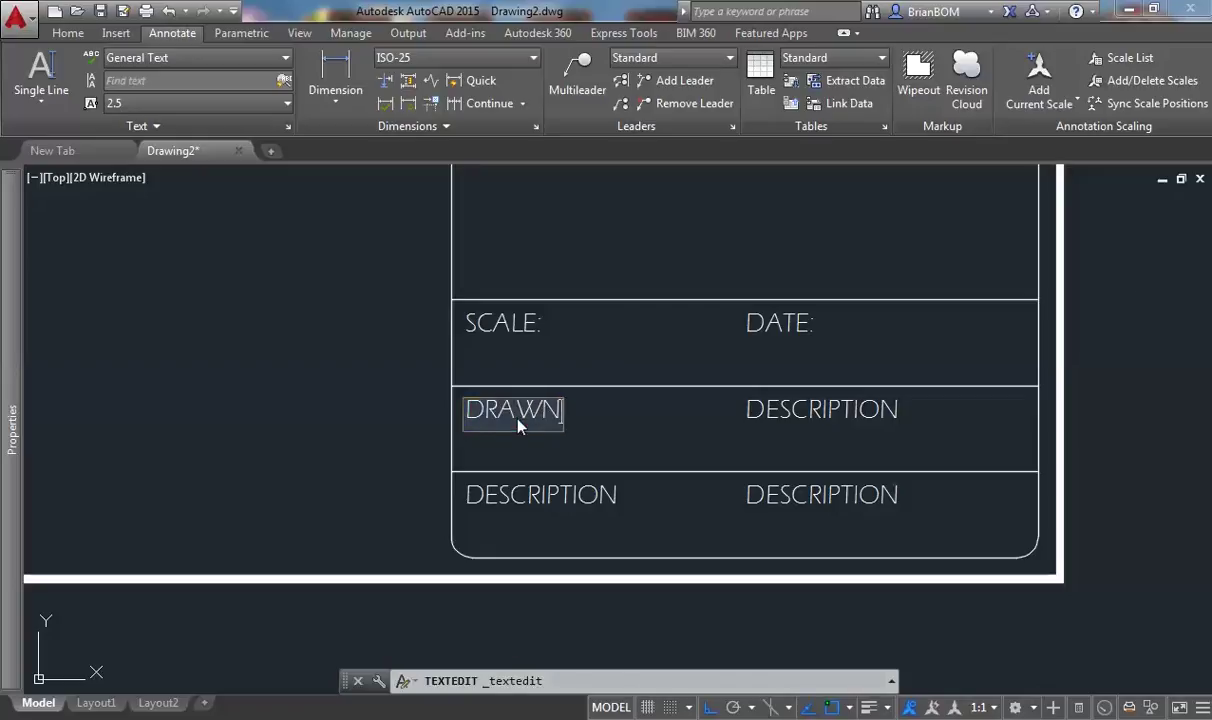
type(" BY:")
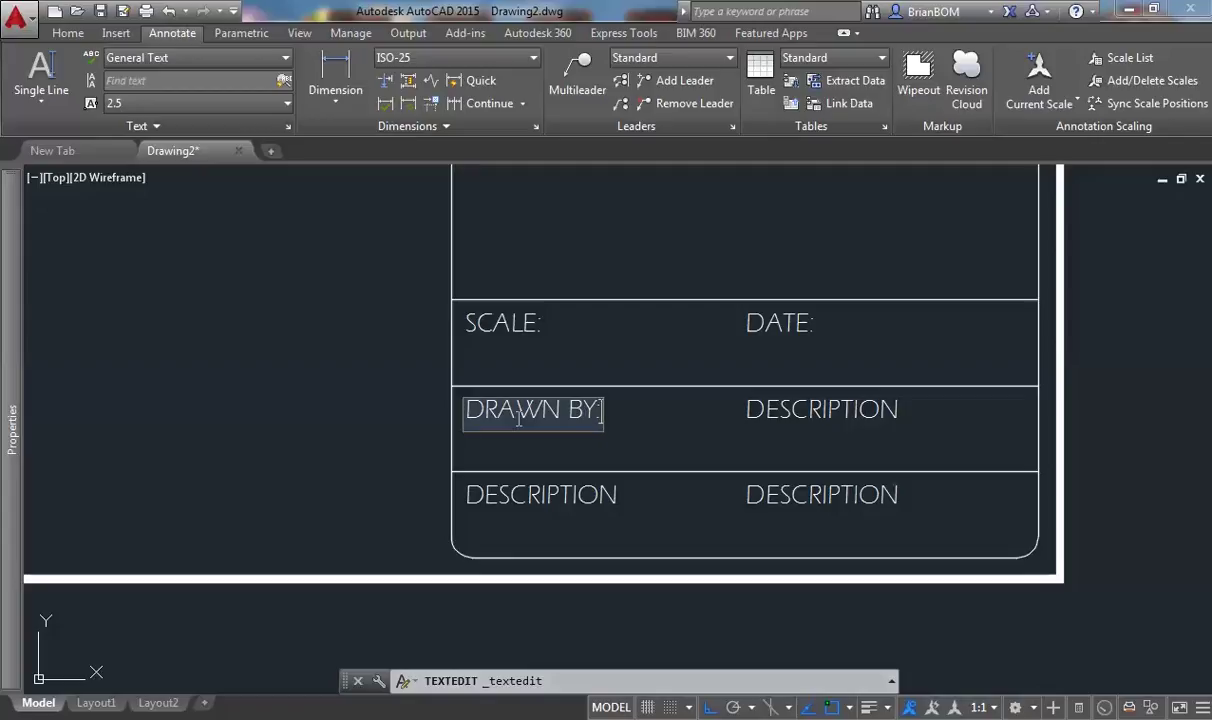
key("Return")
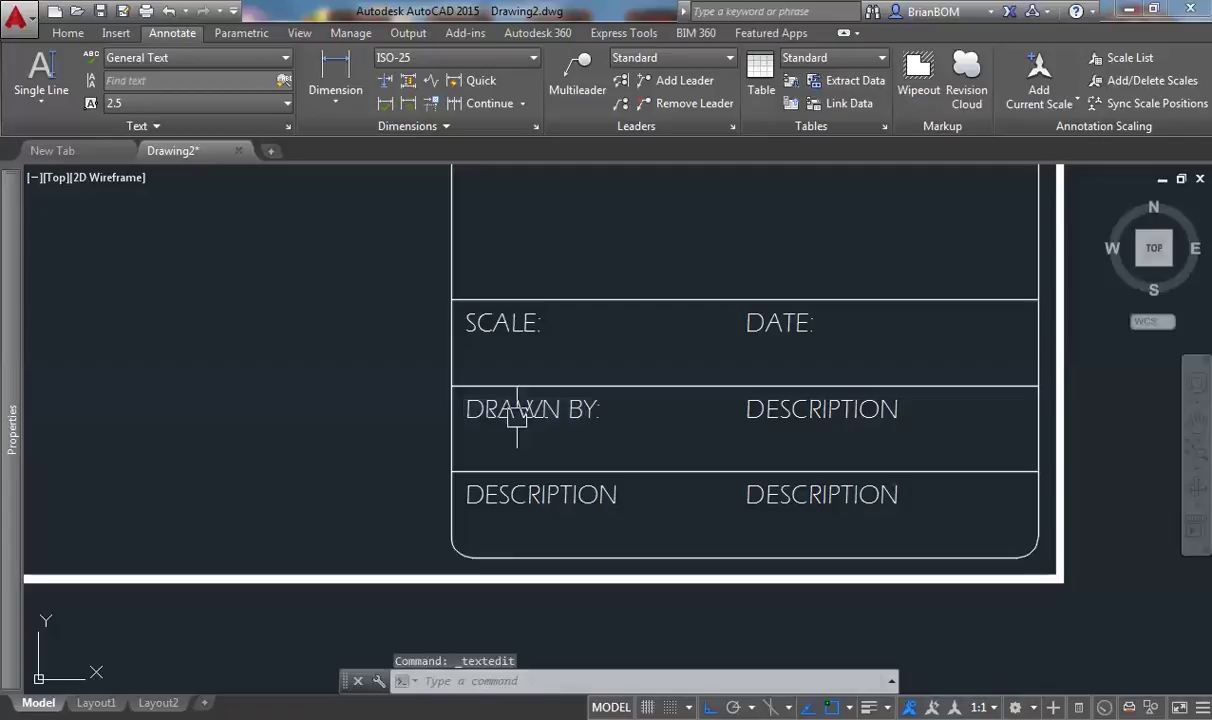
Change the label beside "DRAWN BY:", below "DATE:", to "CHECKED BY:".
double_click(783, 407)
type("CHE")
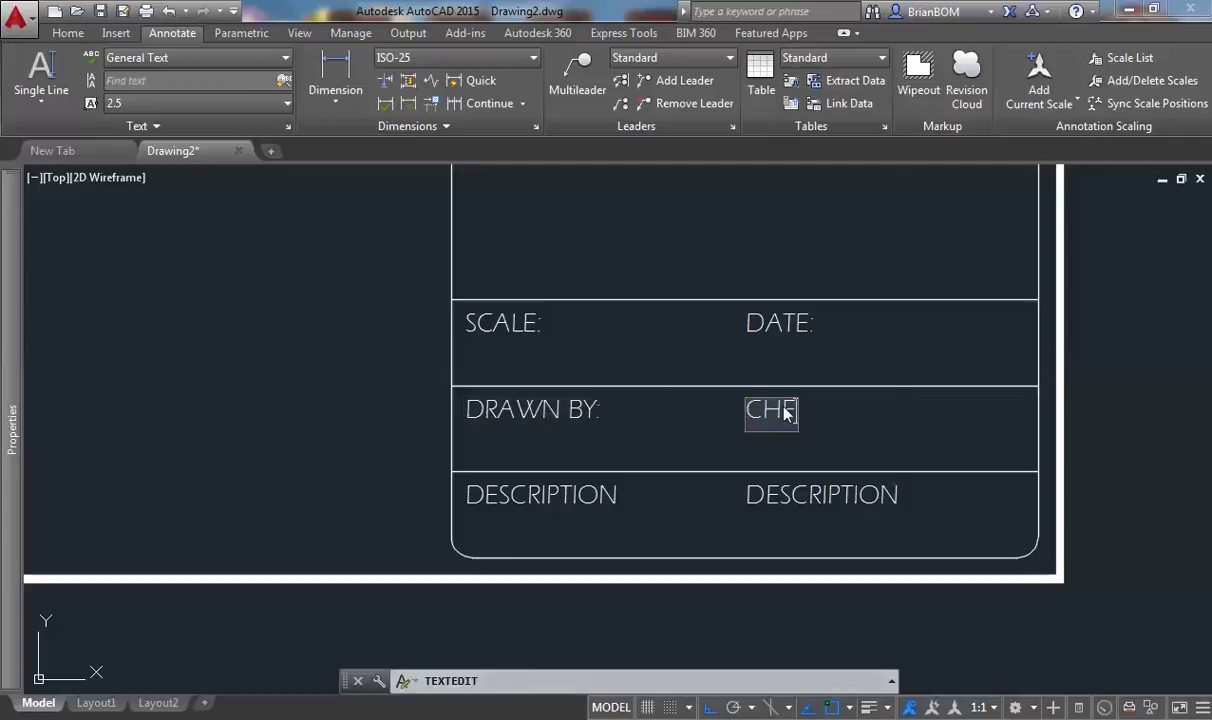
type("CKED BY:")
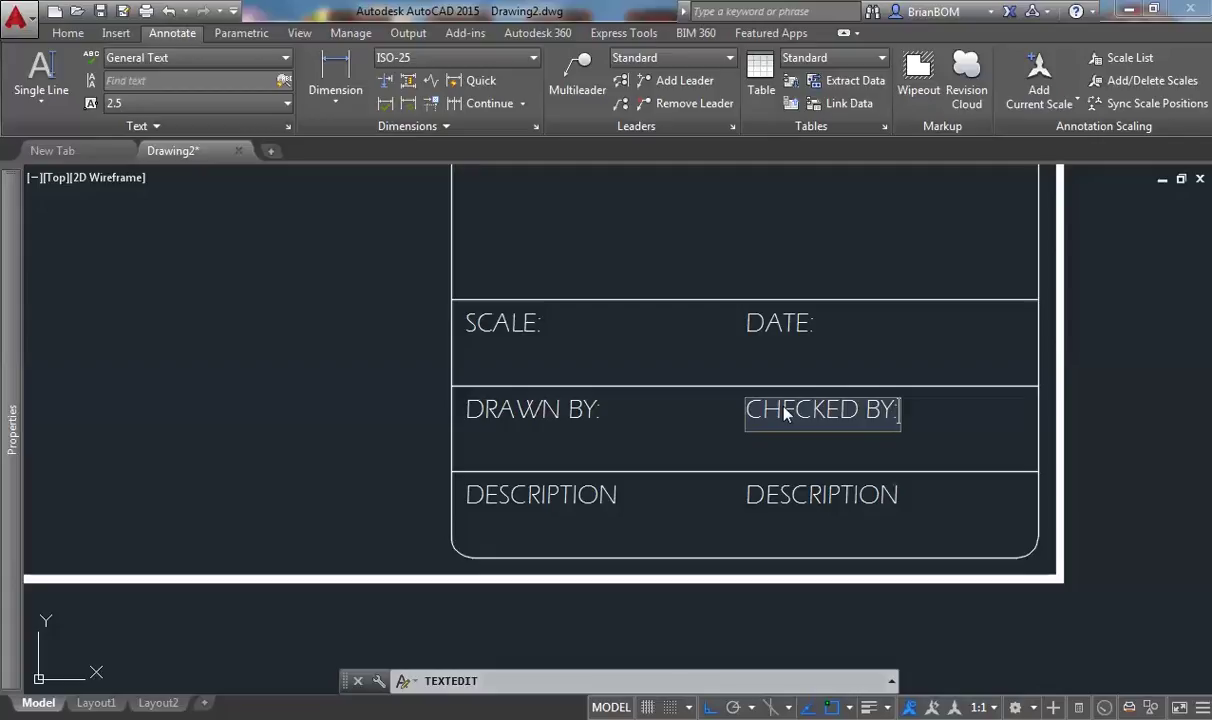
key("Escape")
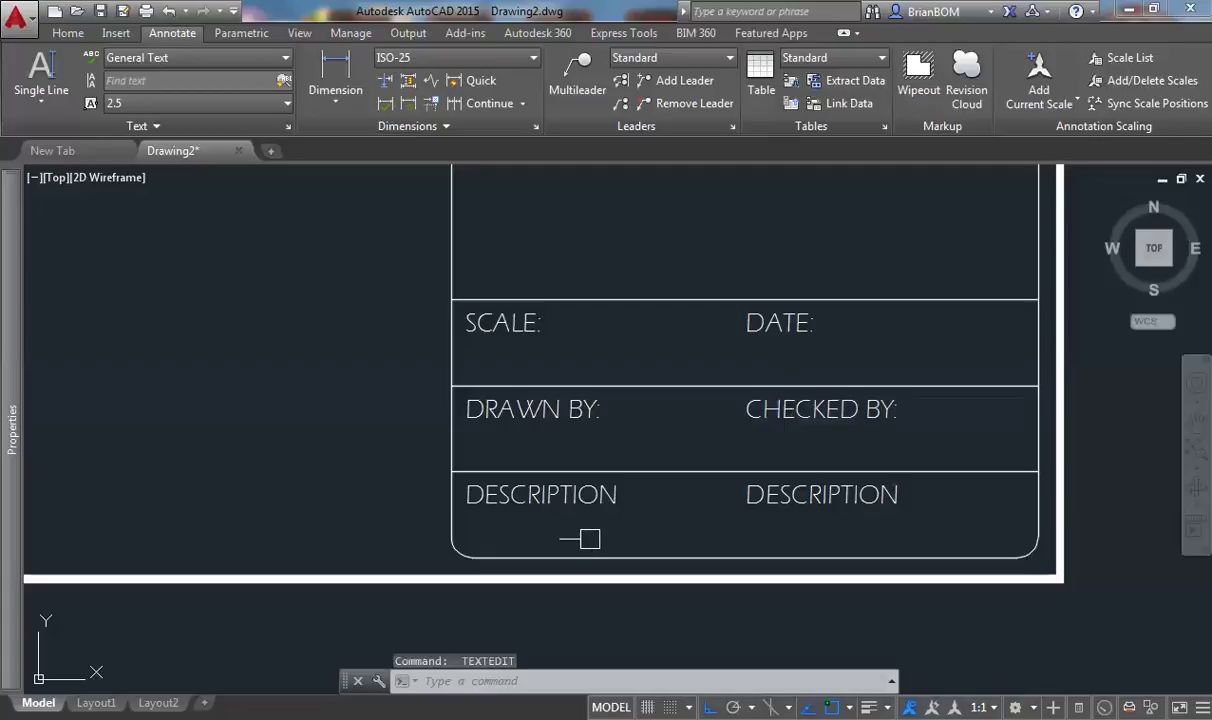
Change the label below "DRAWN BY:" in the last title block row to "PROJECT No.:".
scroll(575, 532, "up", 2)
middle_click_drag(568, 528, 540, 493)
left_click(473, 441)
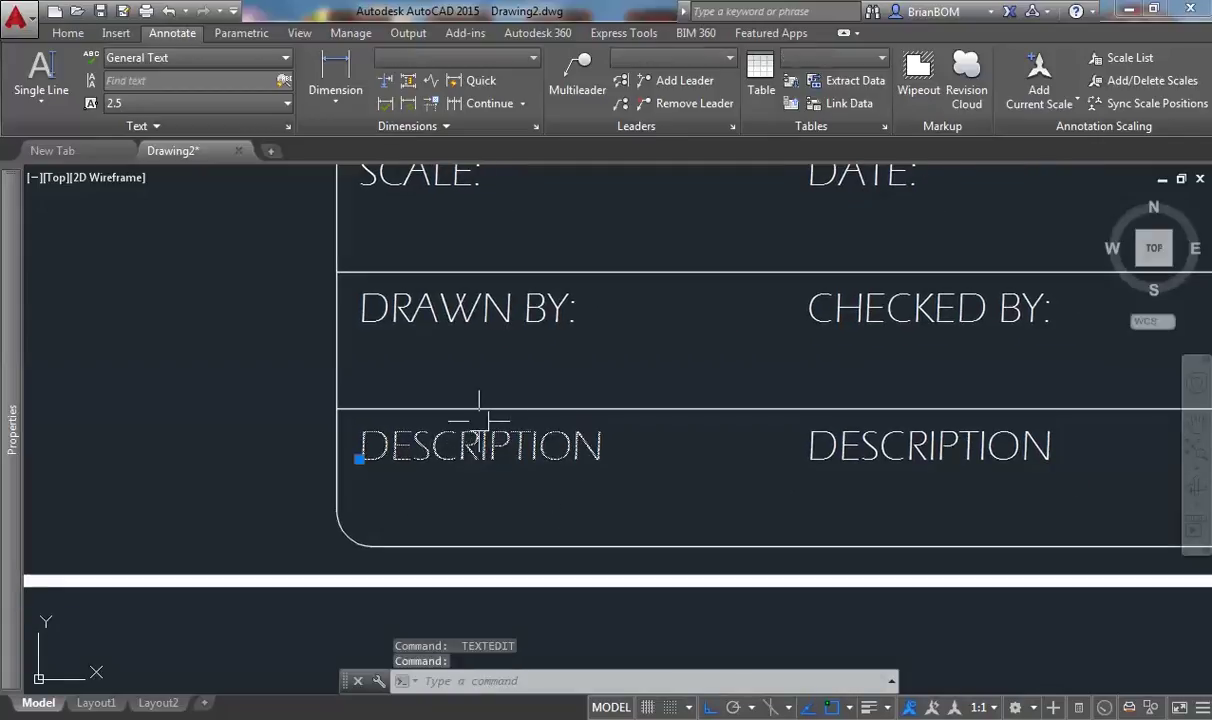
key("Return")
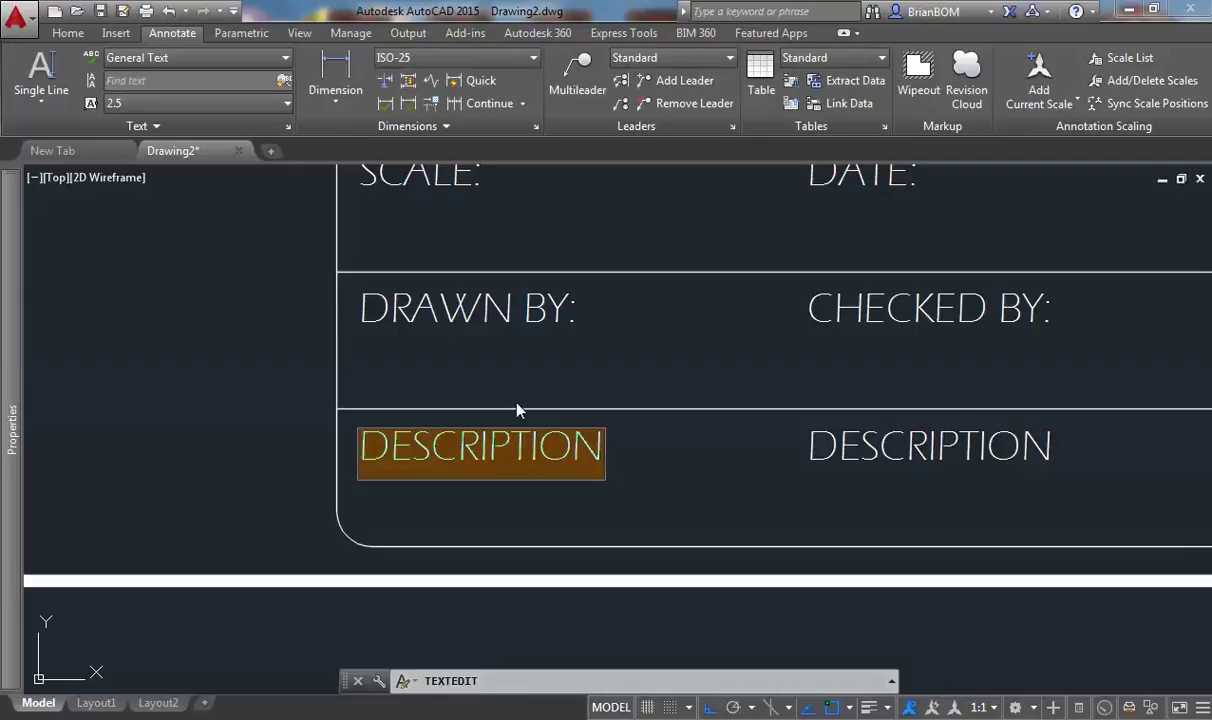
type("PROJECT")
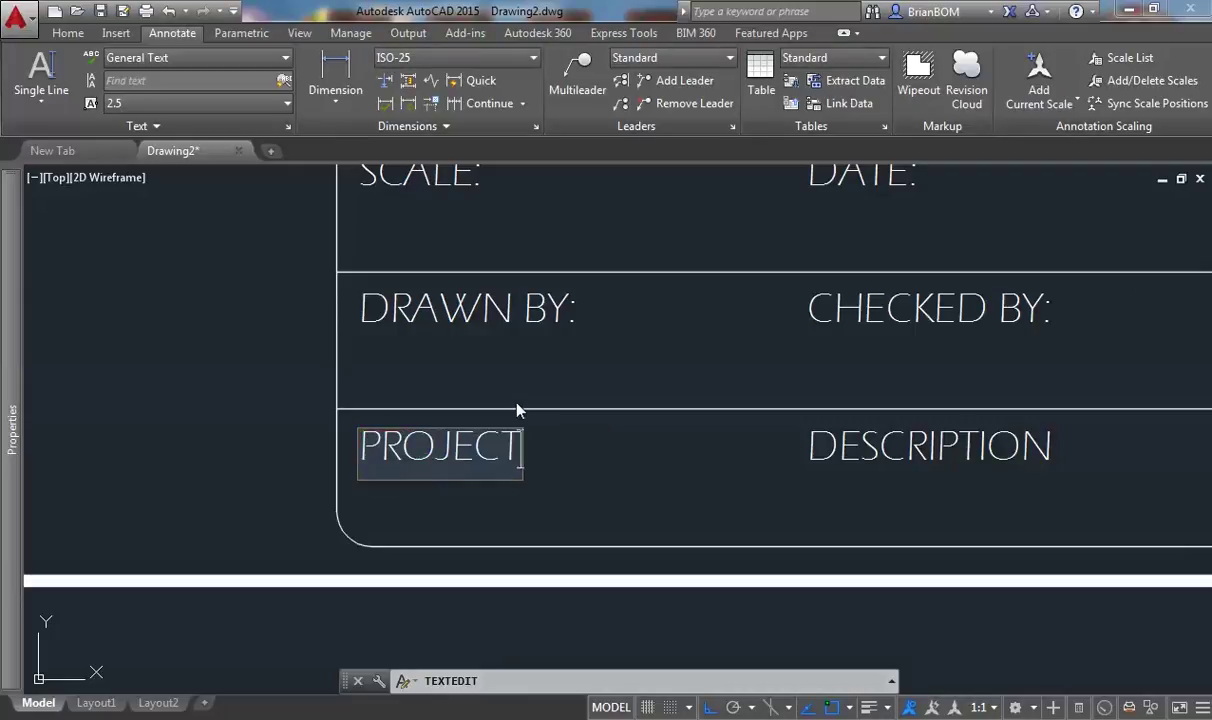
type(" NO")
key("BackSpace")
type("o")
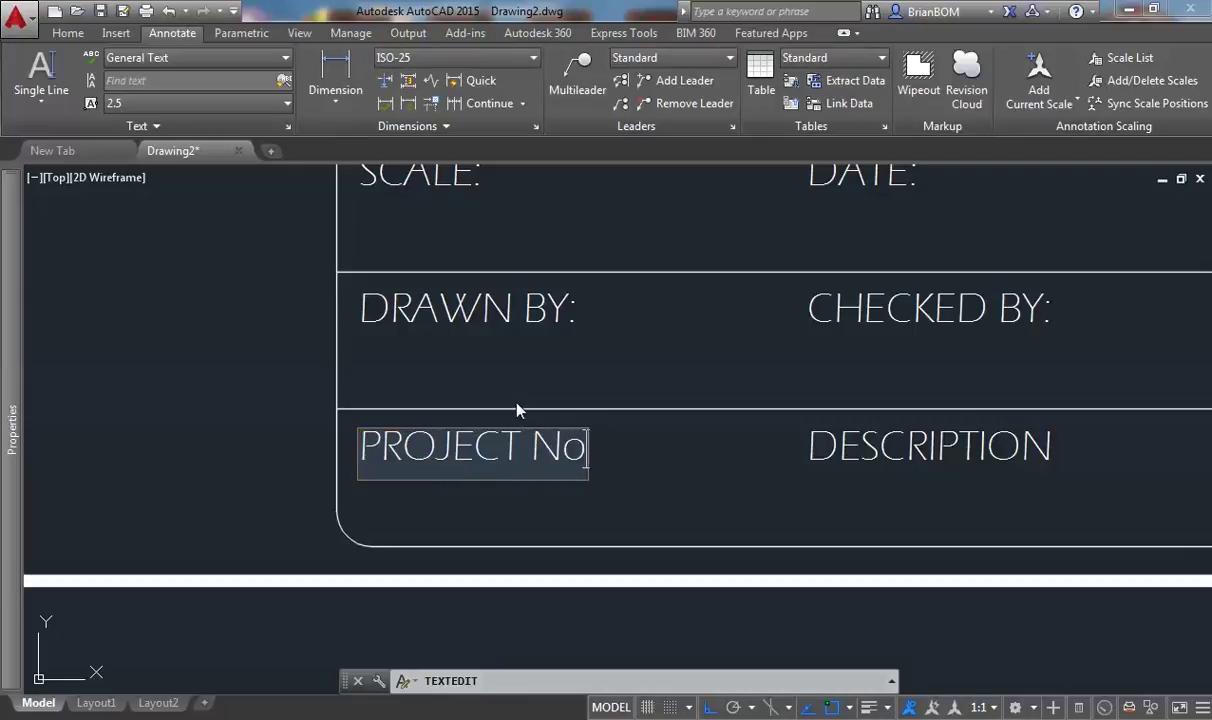
type(".:")
key("Return")
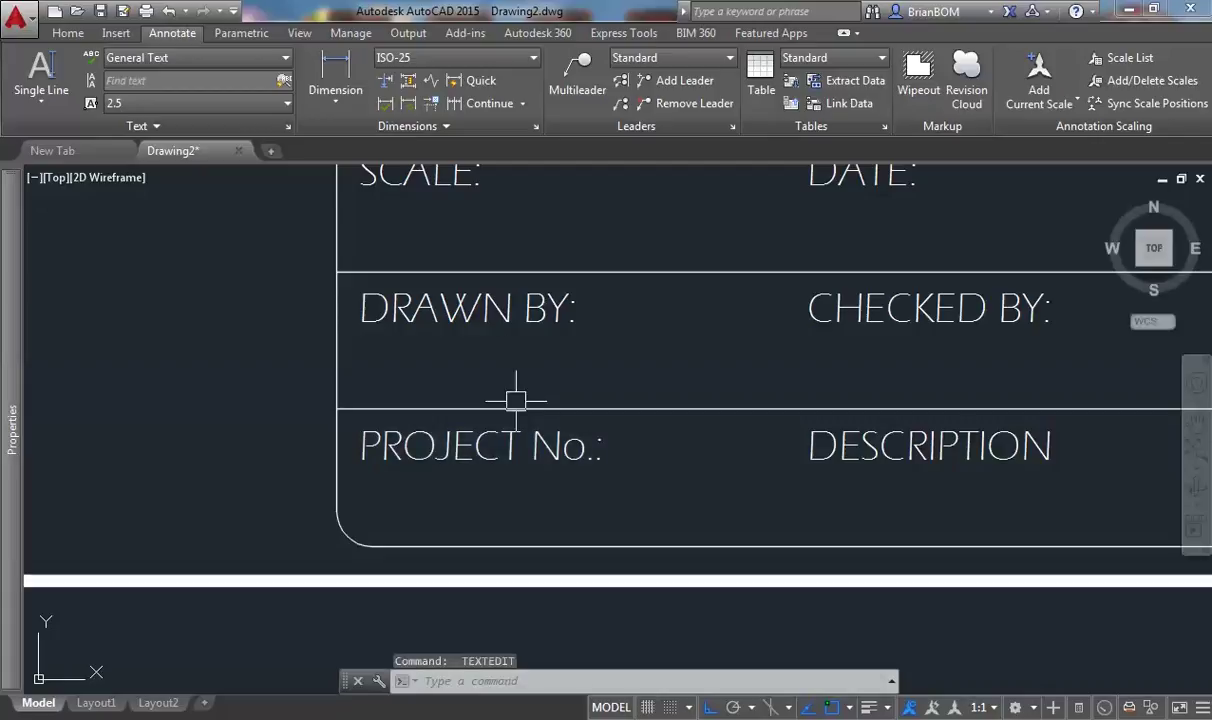
Change the remaining label beside "PROJECT No.:" in the last title block row to "DRAWING No.:".
double_click(872, 448)
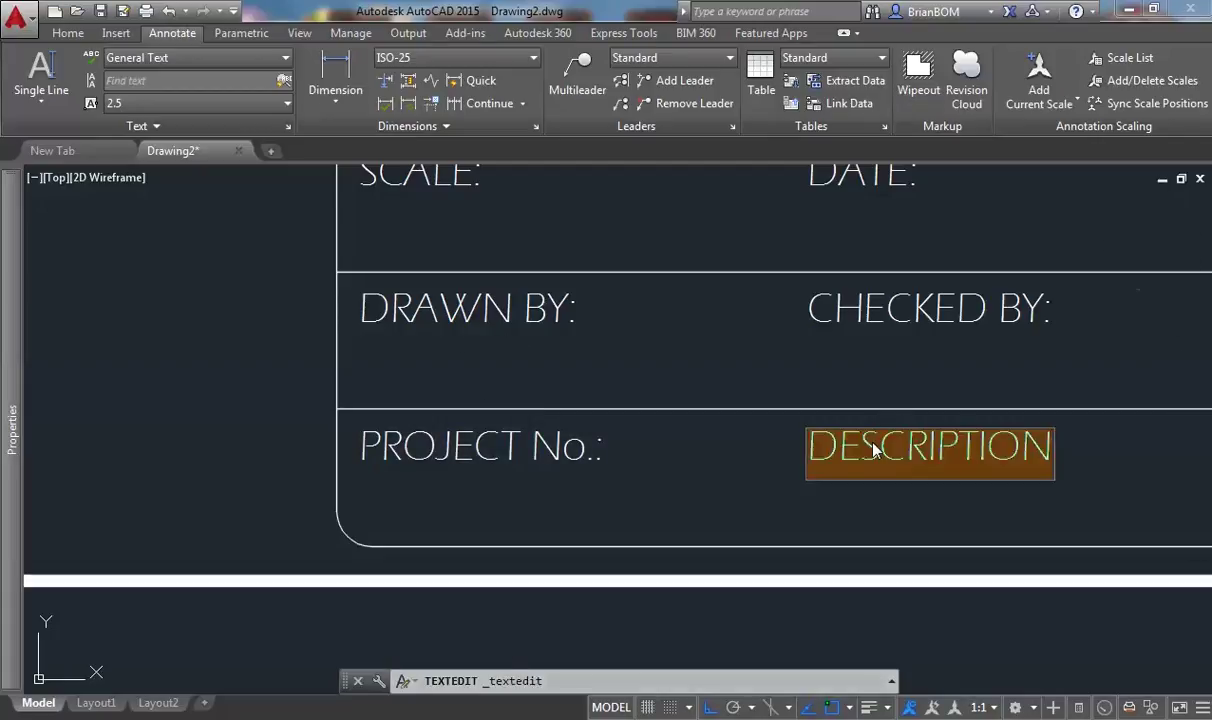
type("DR")
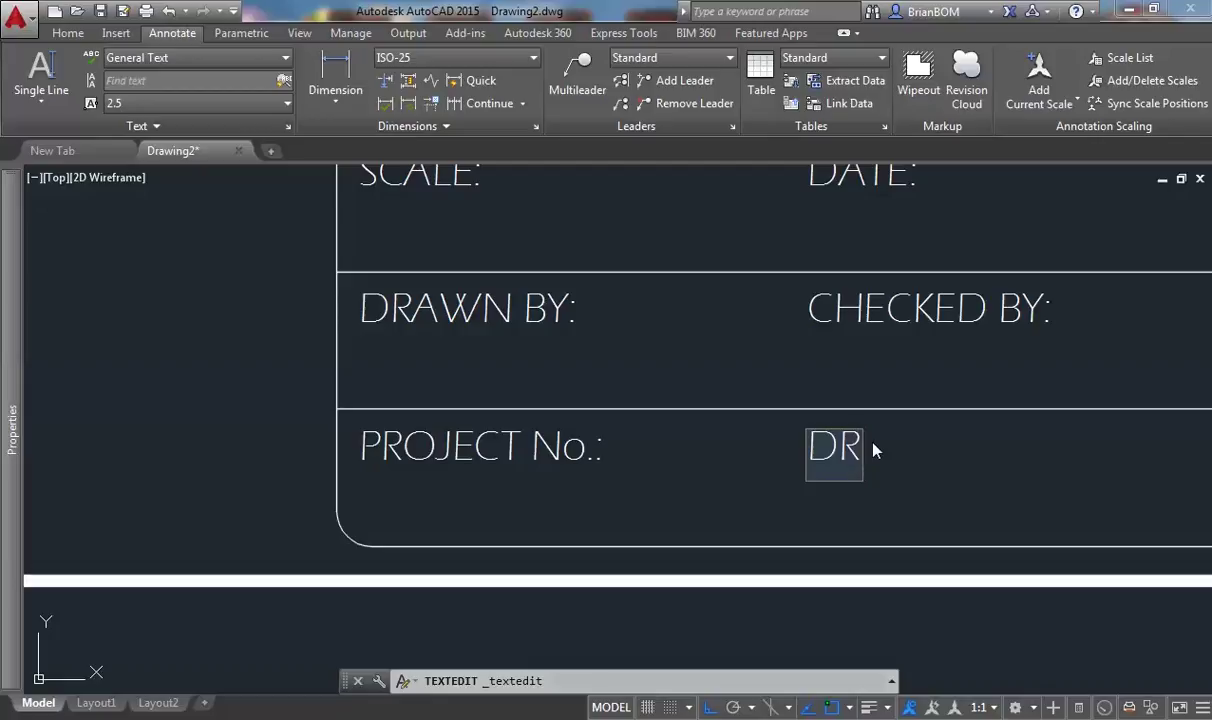
type("AWING N")
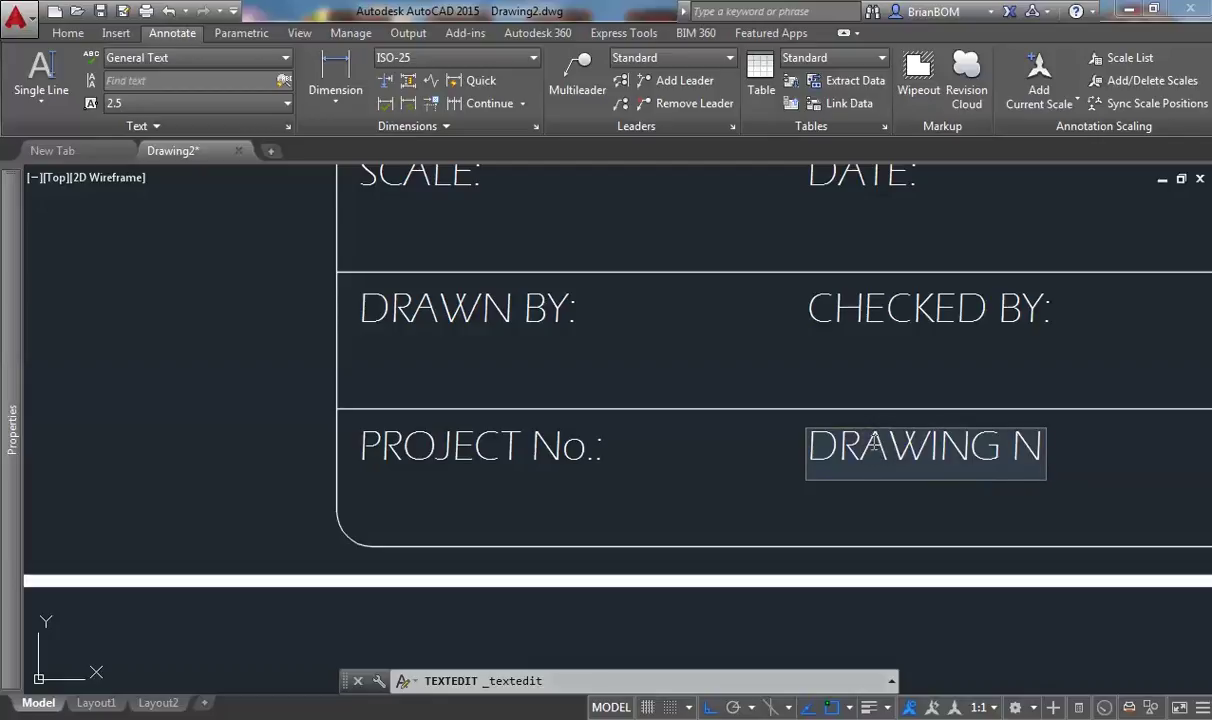
type("o.@")
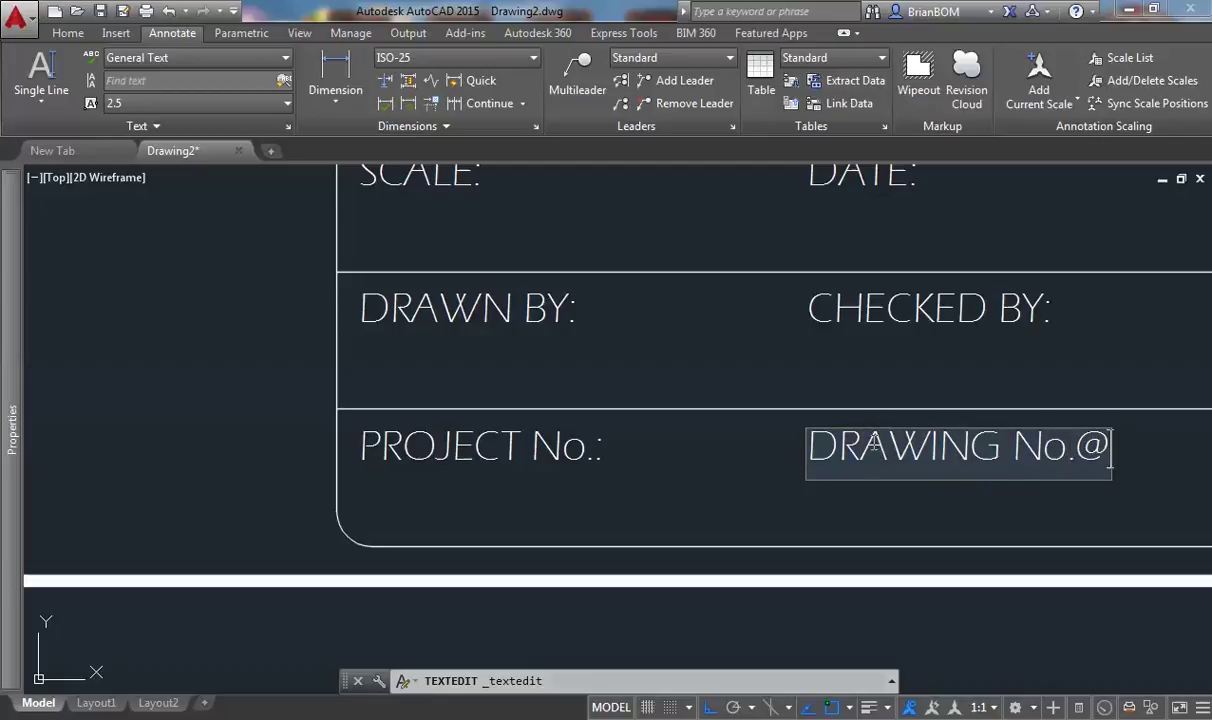
key("BackSpace")
type(":")
key("Return")
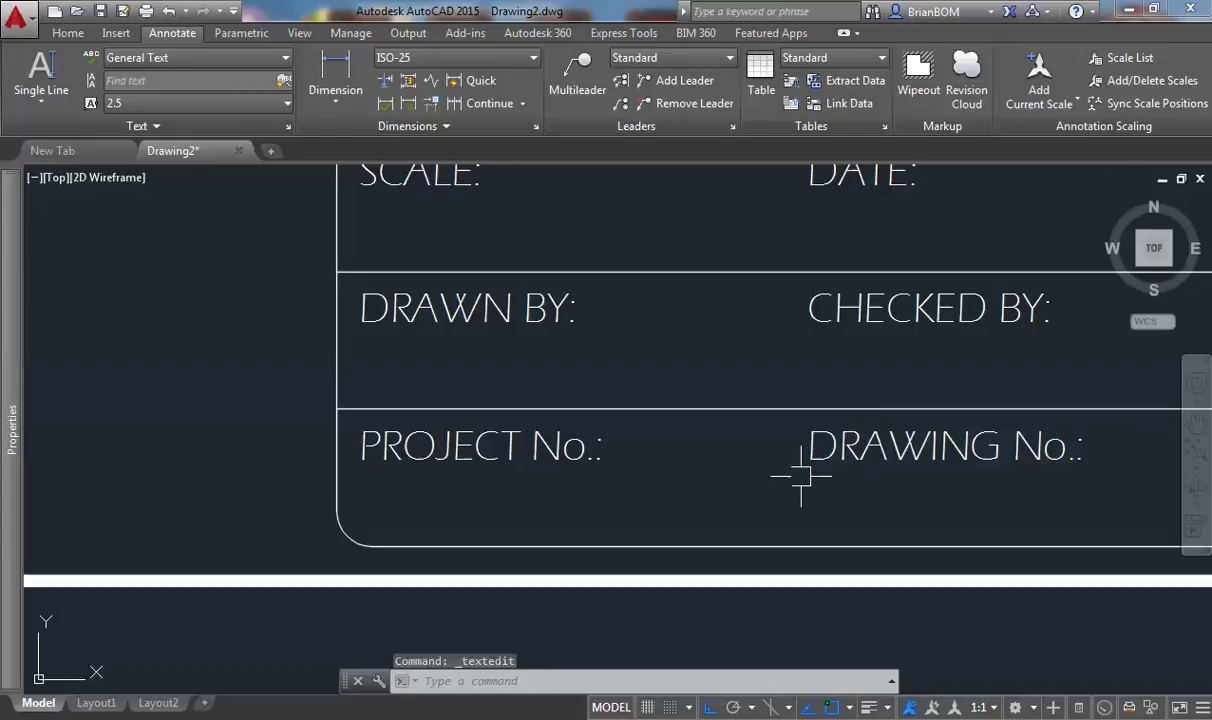
scroll(798, 476, "down", 5)
middle_click(498, 308)
middle_click(498, 308)
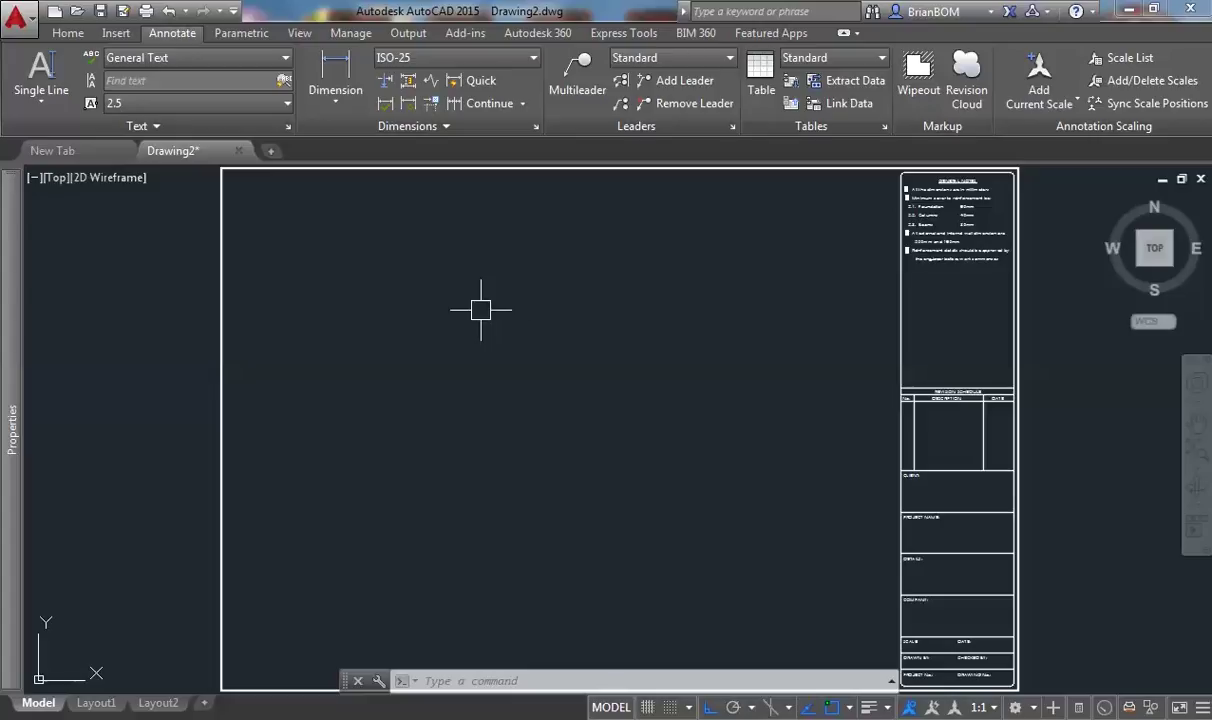
mouse_move(3, 320)
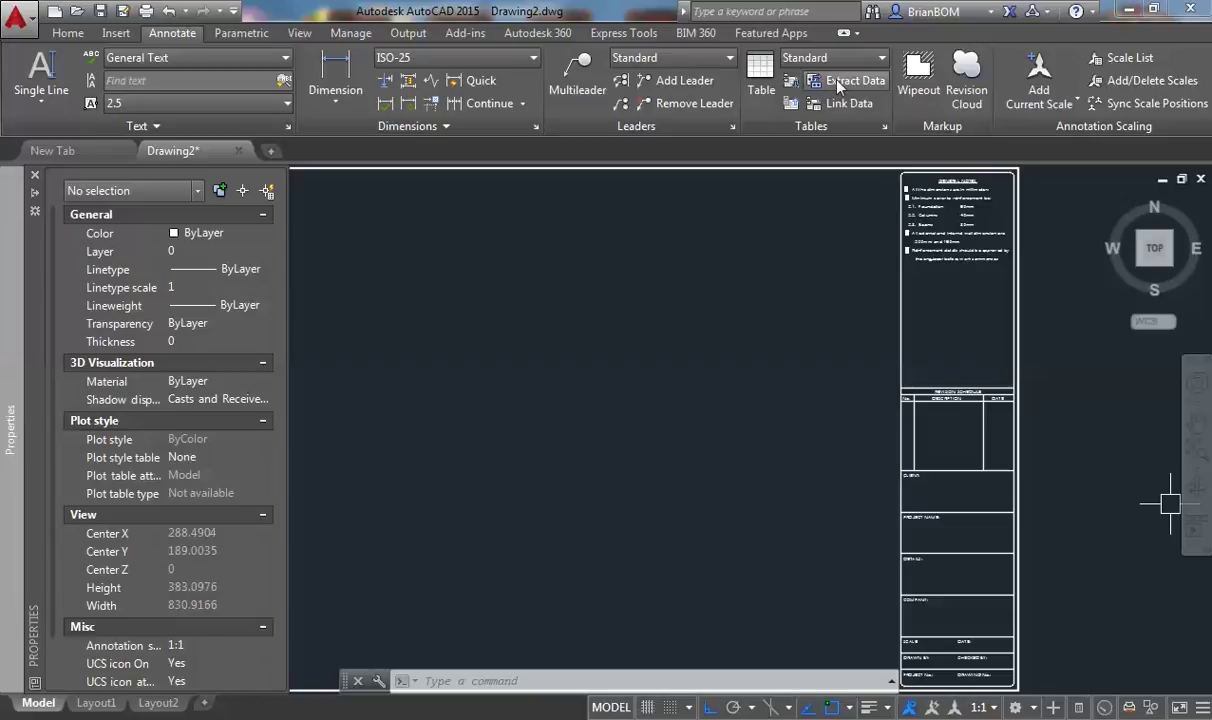